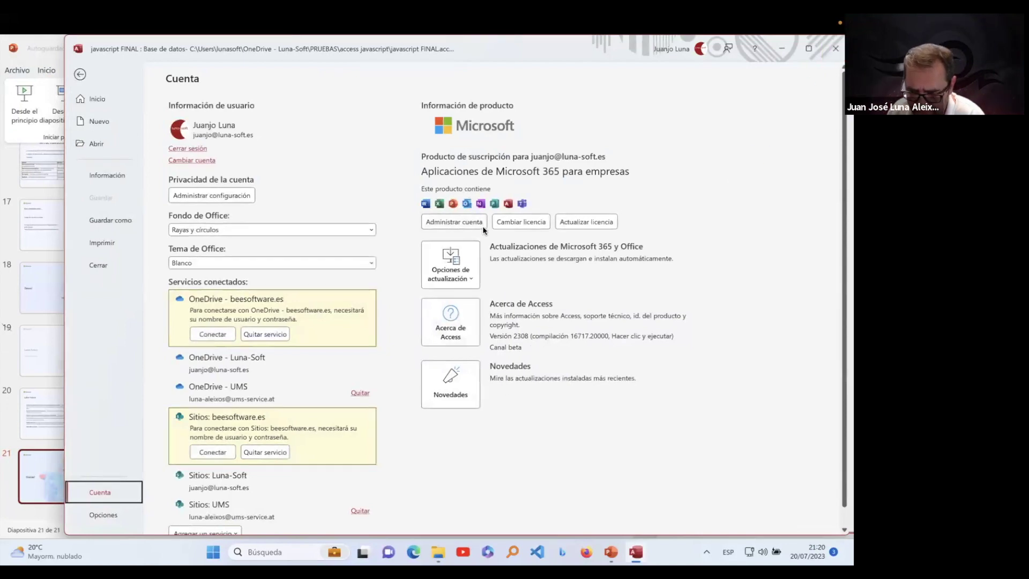
Step: Check the installed Access version details and open the product's online update history
click(452, 324)
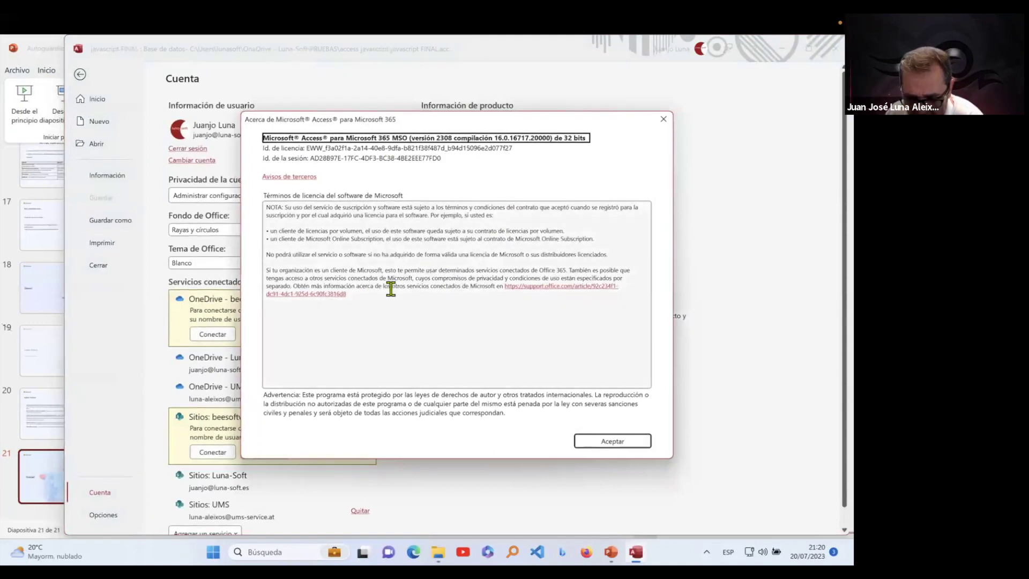
click(624, 444)
click(453, 279)
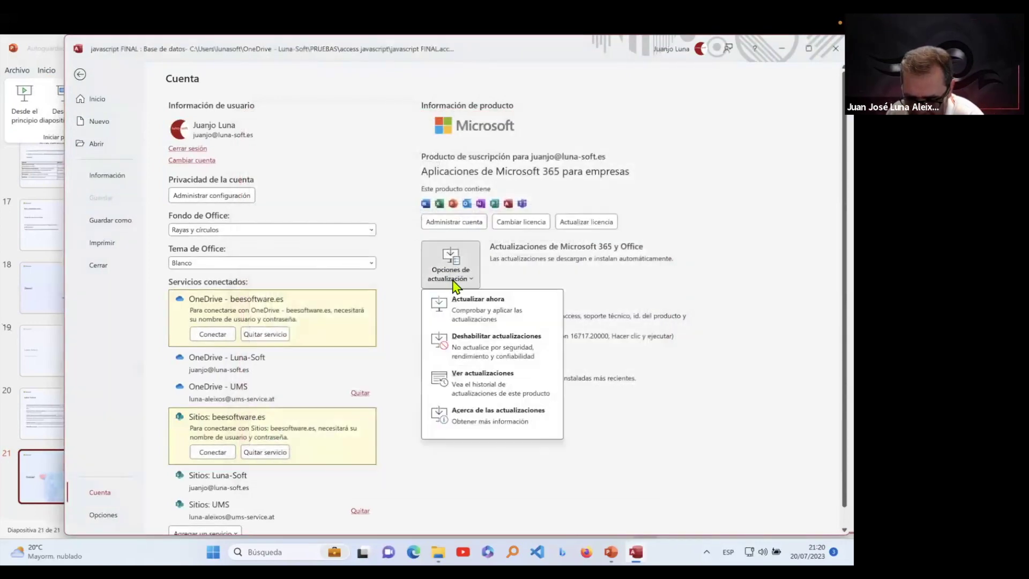
click(507, 378)
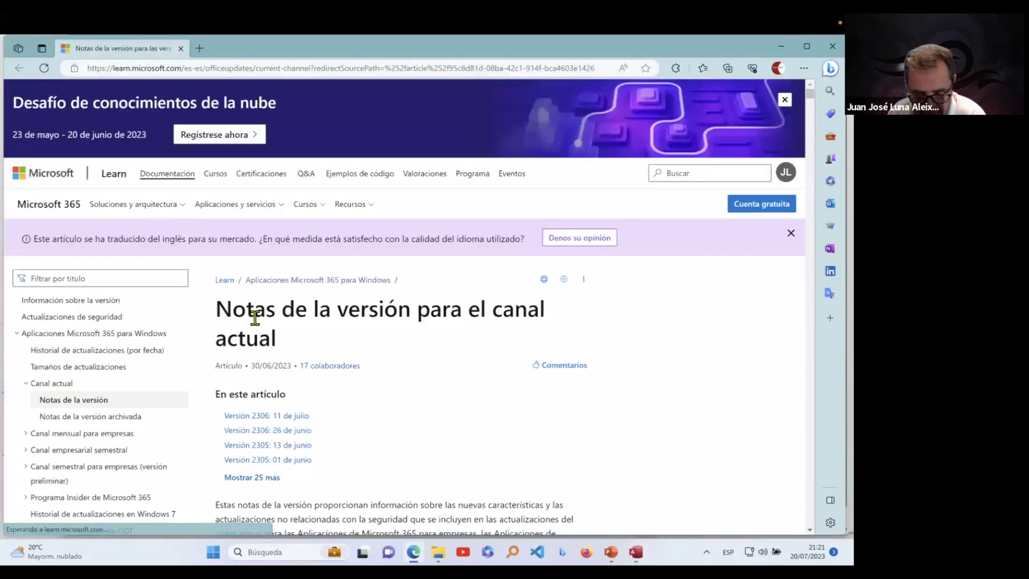
Step: Open the release notes for Canal mensual para empresas and examine the listed versions and their feature updates
scroll(255, 319, down, 4)
scroll(97, 211, up, 3)
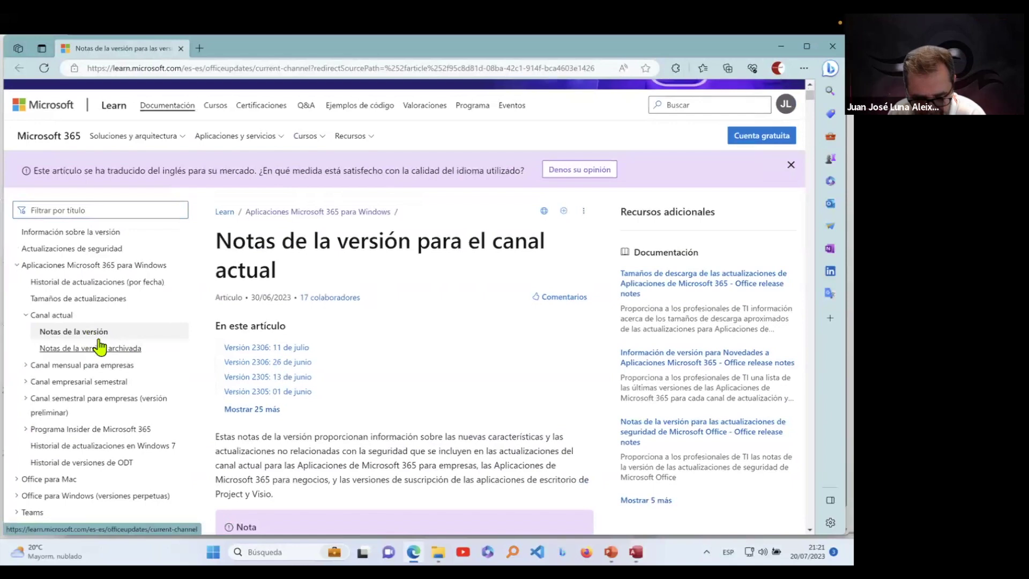
click(80, 366)
click(89, 382)
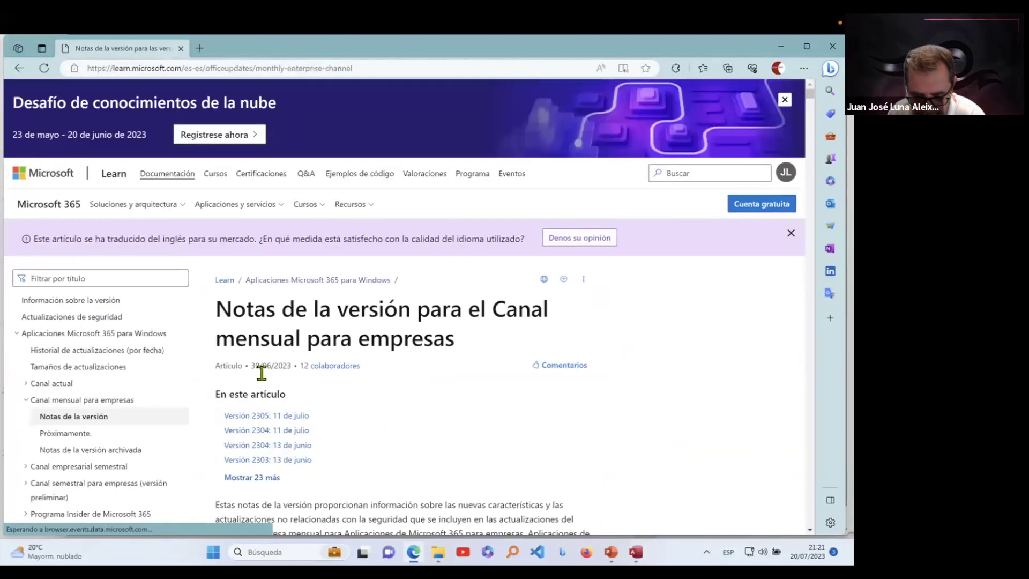
scroll(370, 376, down, 3)
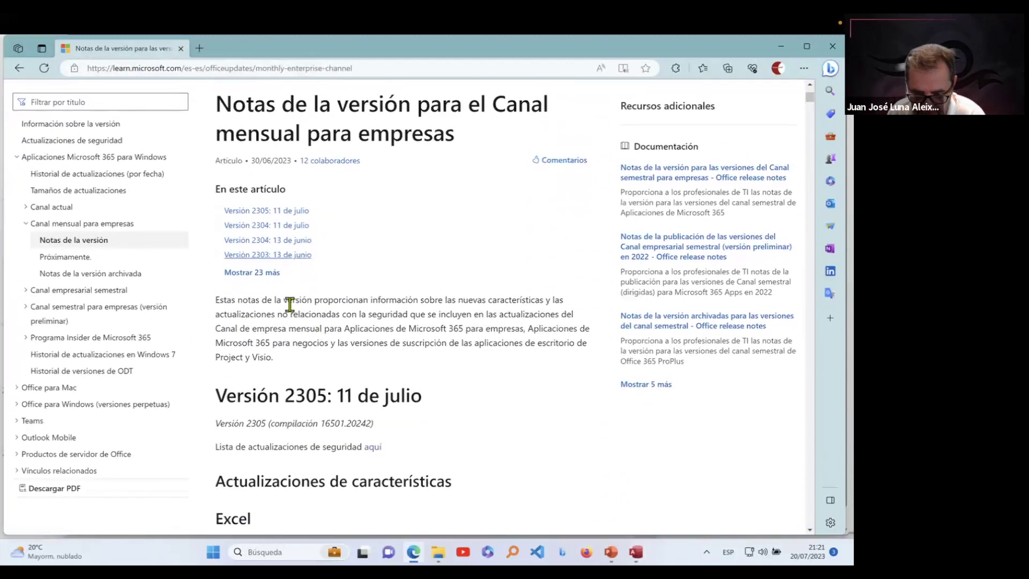
scroll(294, 304, down, 1)
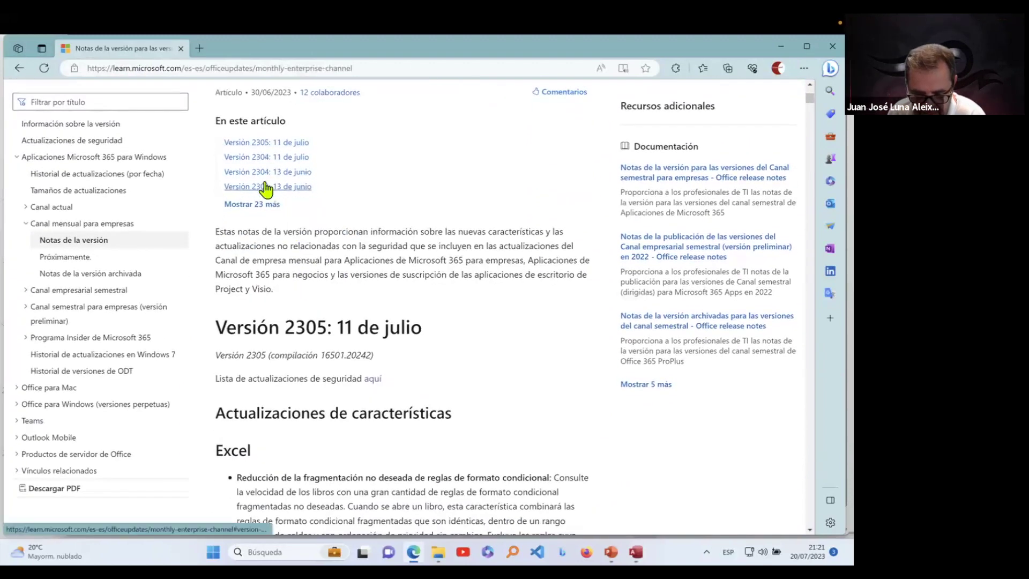
scroll(279, 196, down, 1)
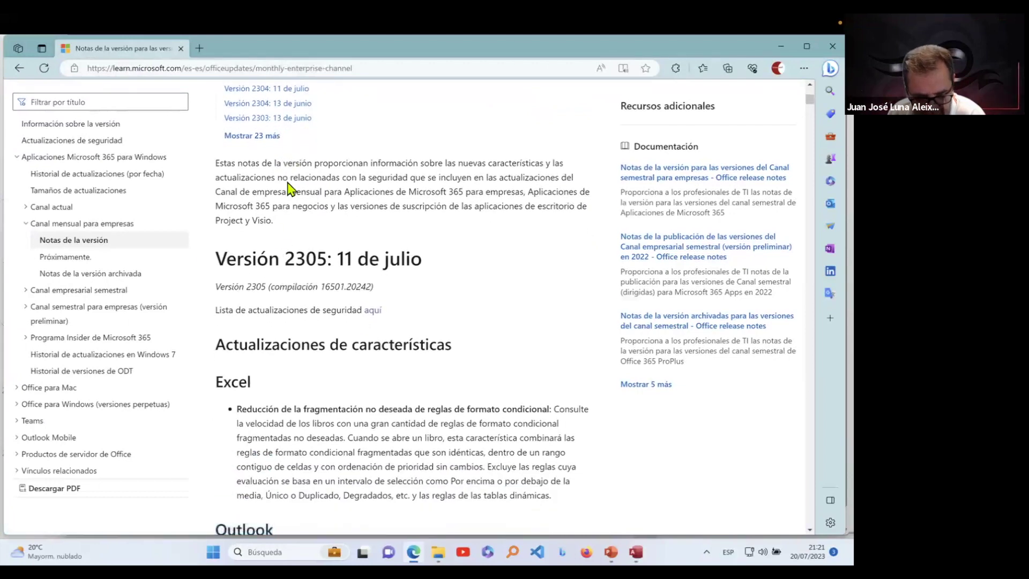
scroll(294, 239, up, 1)
scroll(295, 239, down, 2)
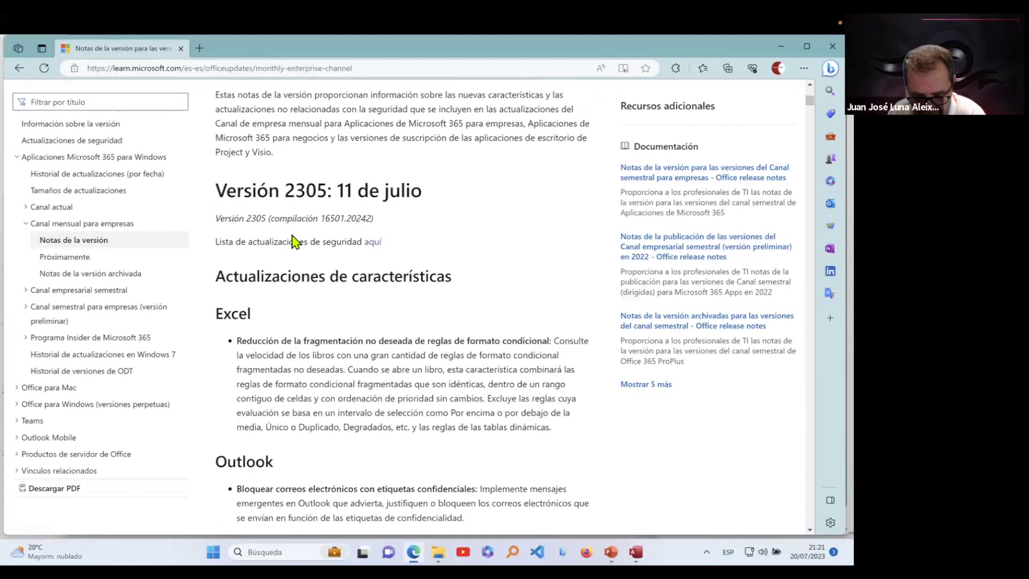
scroll(295, 242, up, 4)
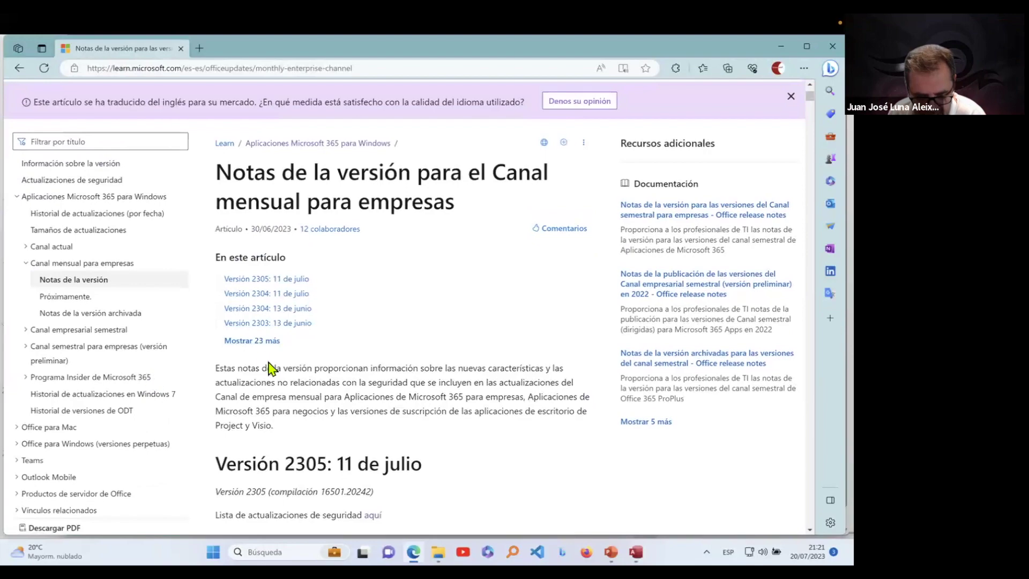
scroll(252, 354, down, 5)
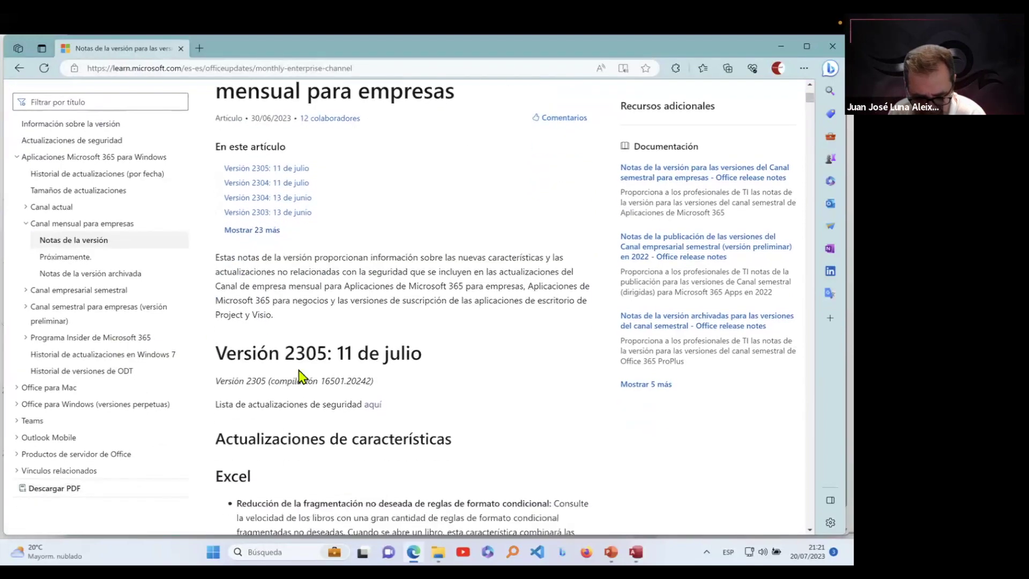
scroll(304, 367, down, 7)
Step: Look through the archived release notes for Canal mensual para empresas
click(121, 275)
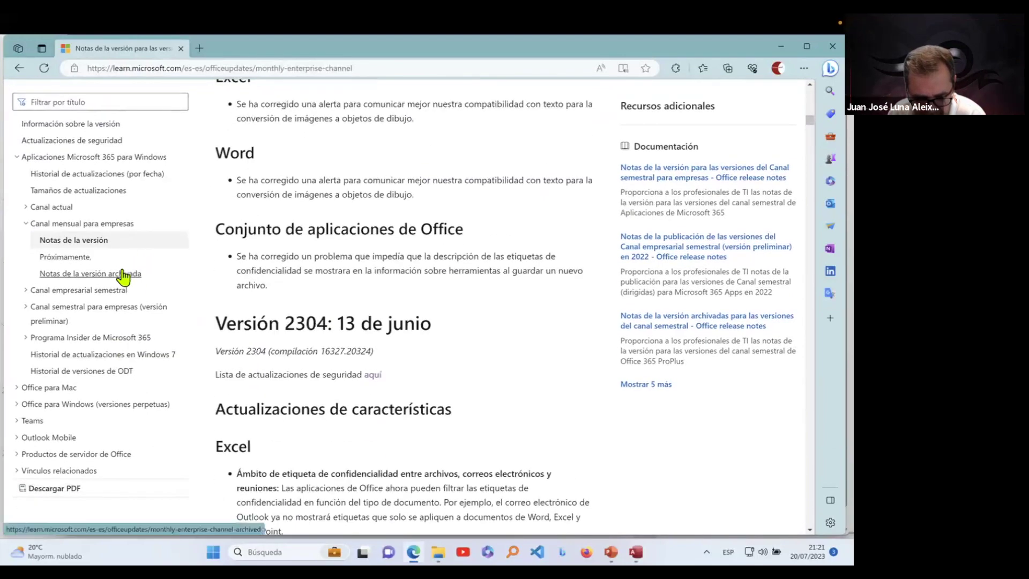
scroll(329, 322, down, 15)
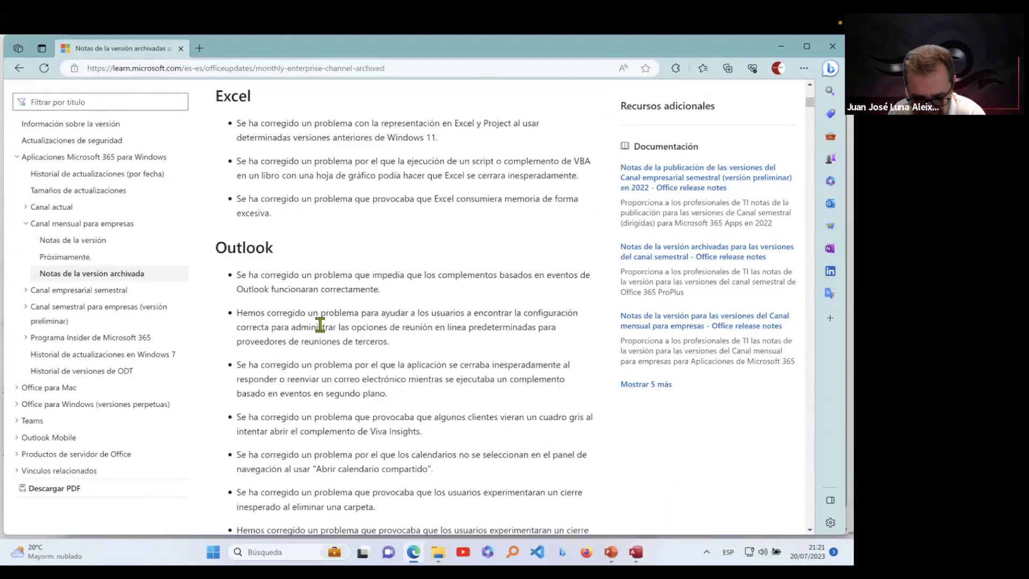
click(101, 274)
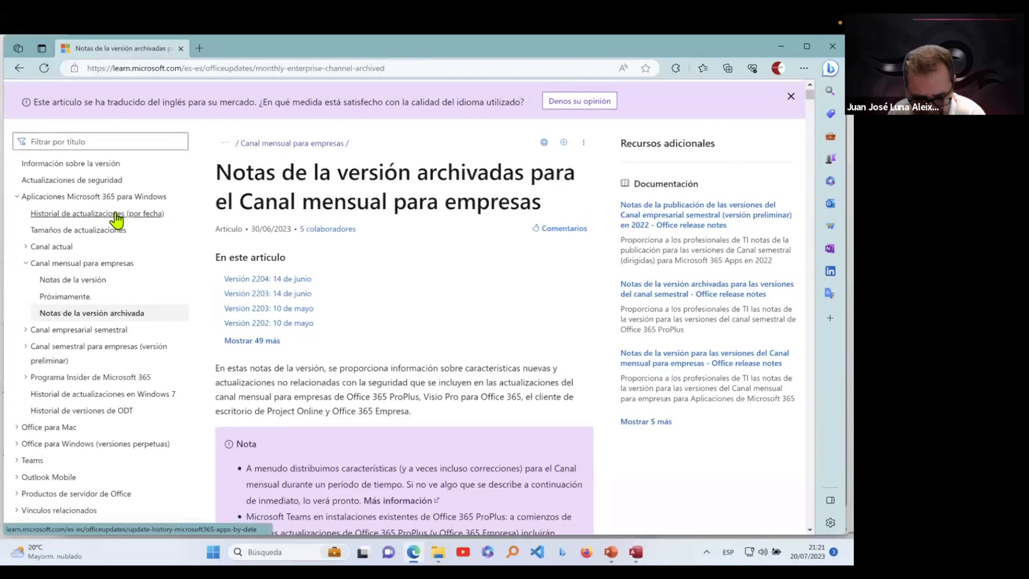
Step: Examine the Versiones compatibles table in the update history by date, marking versions 2302 and 2304, and return to Access
scroll(339, 338, down, 10)
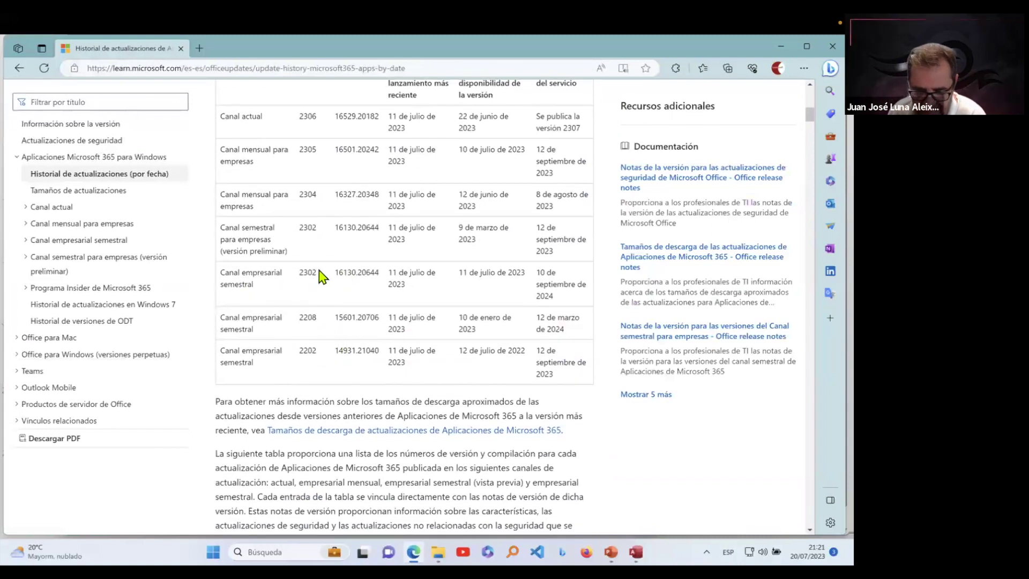
drag(322, 236, 299, 238)
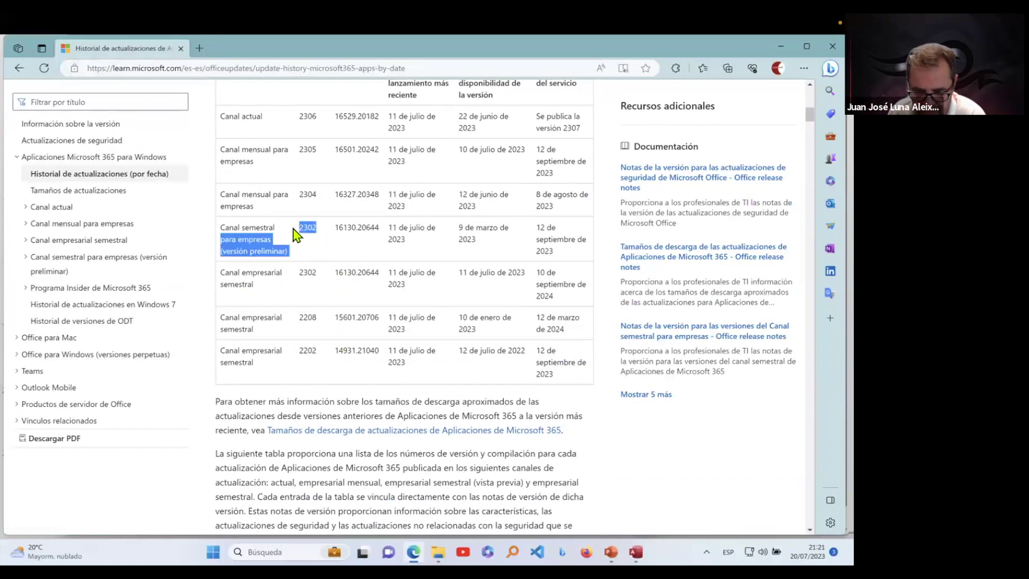
click(315, 181)
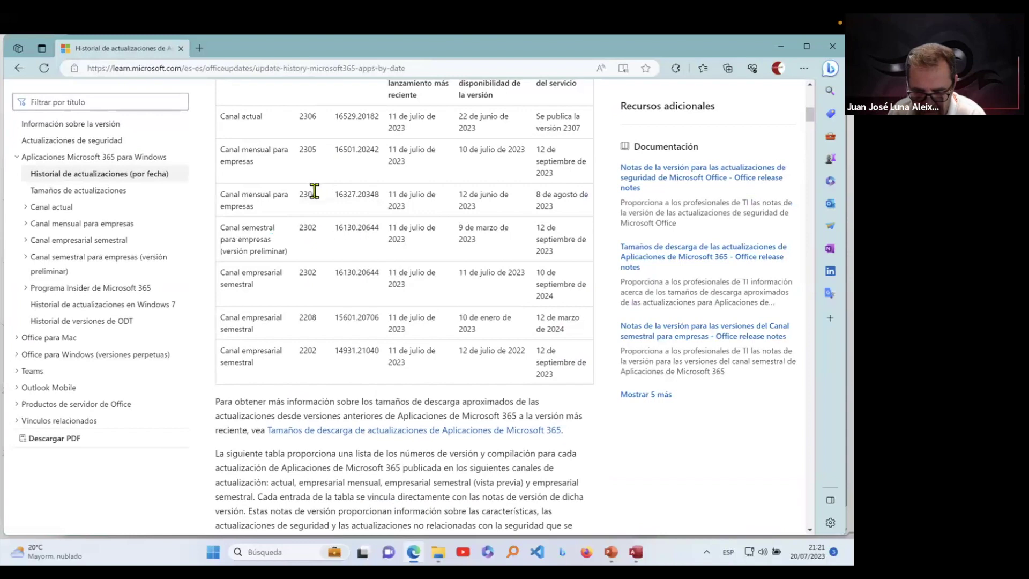
drag(316, 192, 282, 194)
scroll(409, 300, up, 3)
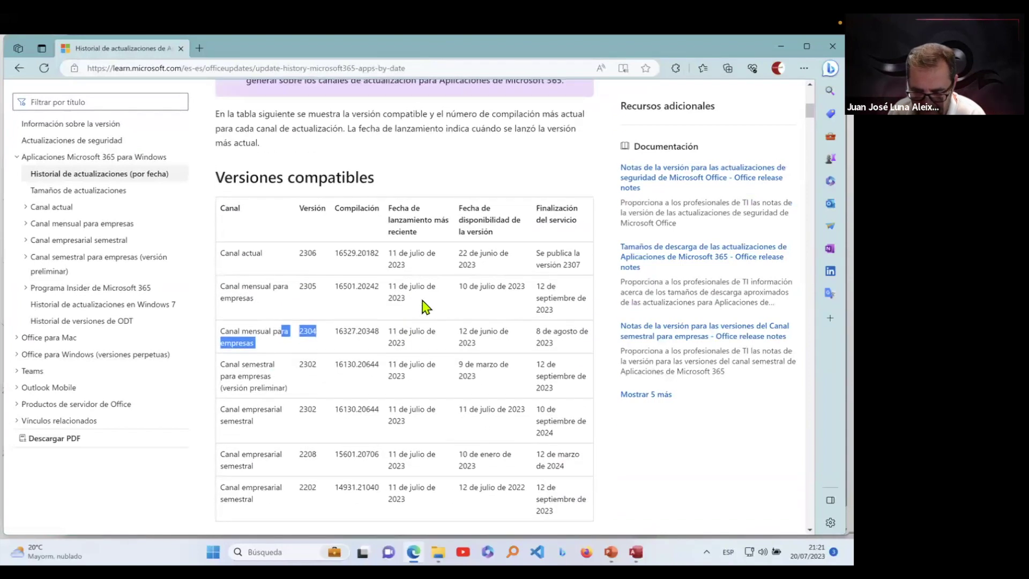
scroll(272, 96, up, 2)
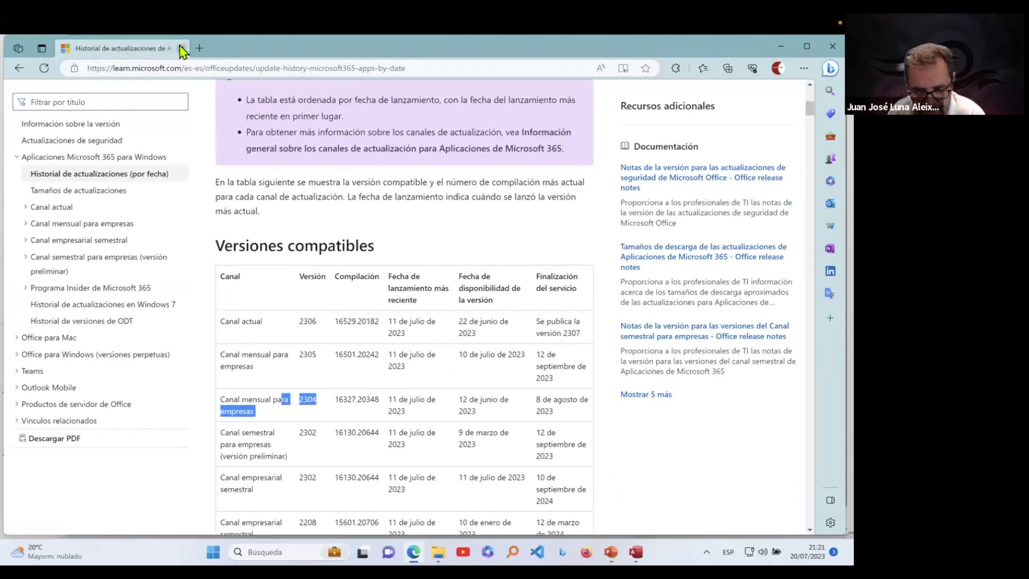
key(alt+Tab)
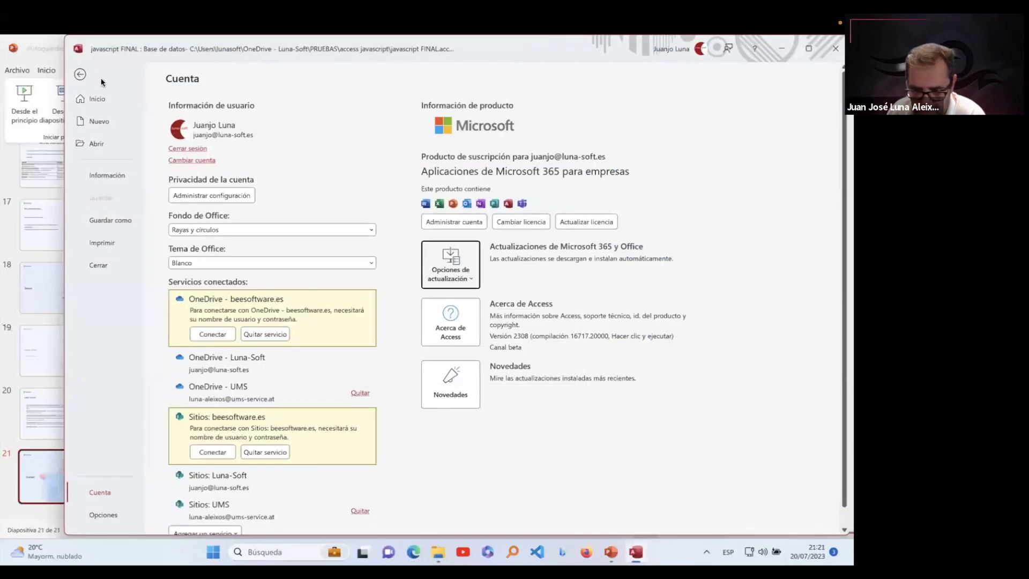
Step: Draw an Edge browser control without a hyperlink on a new form in Design view and show its data properties, including Origen del control
click(81, 75)
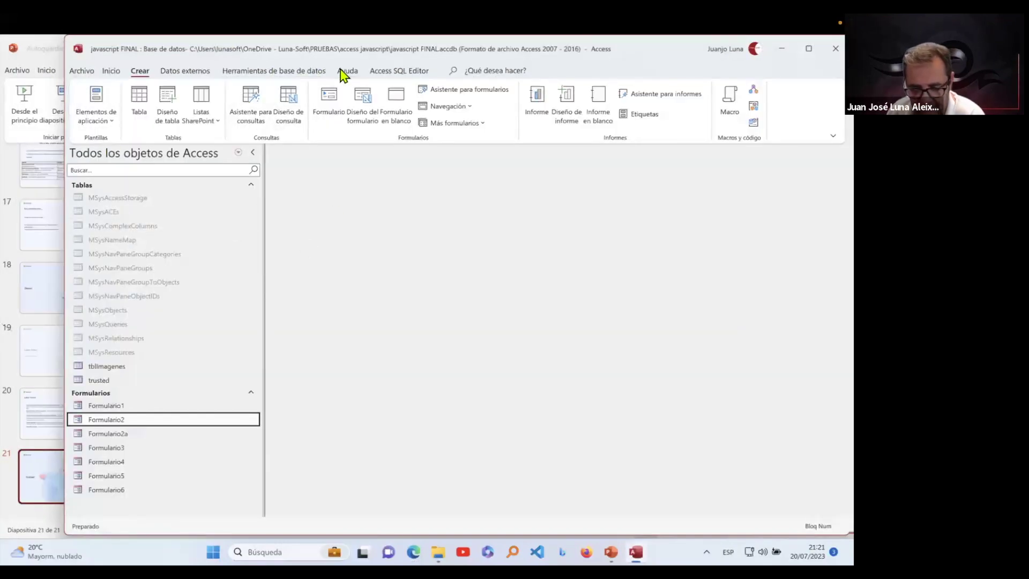
click(363, 105)
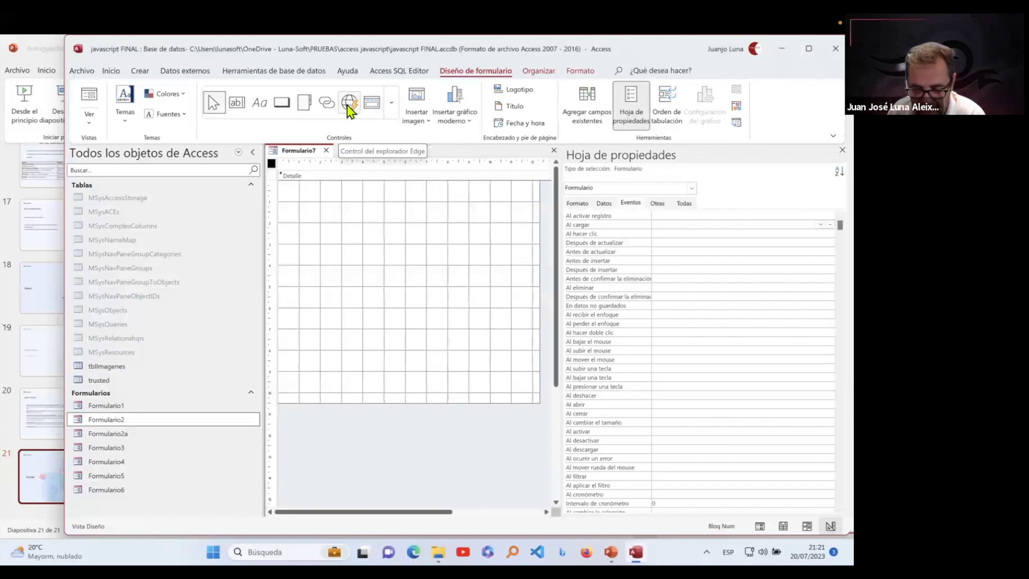
click(349, 103)
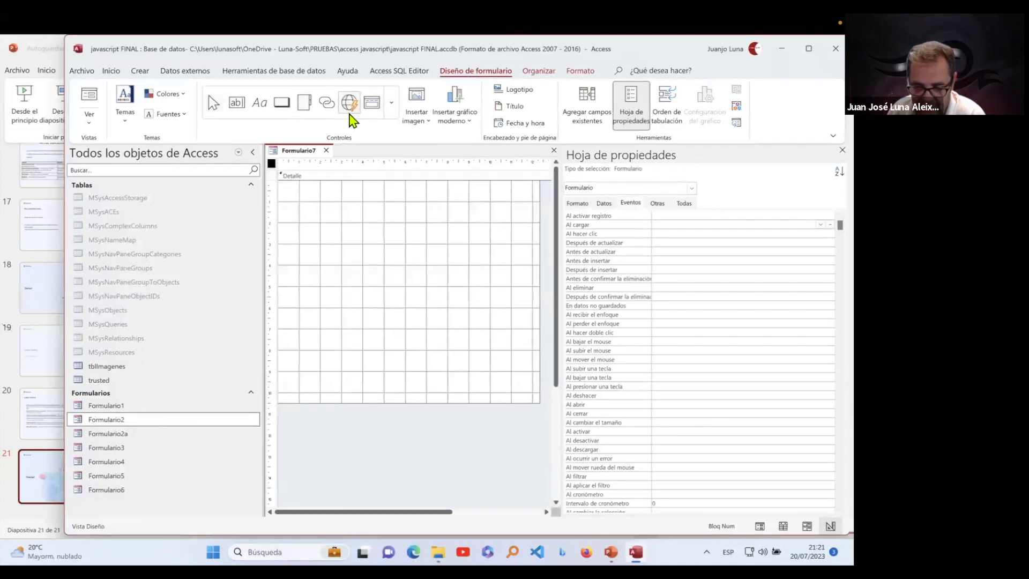
mouse_move(324, 203)
mouse_down()
mouse_move(418, 326)
mouse_move(449, 321)
mouse_up()
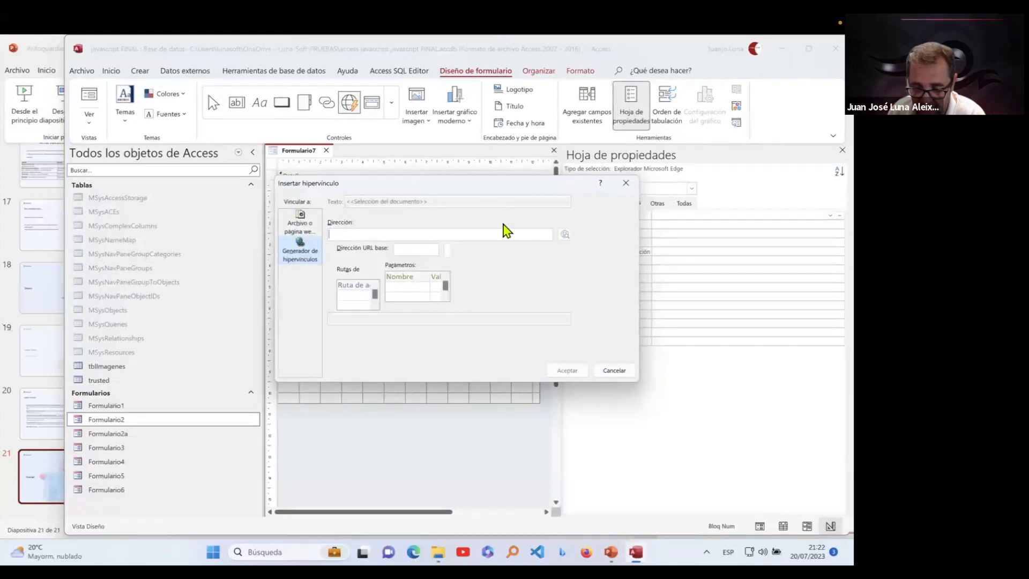
click(611, 370)
click(610, 204)
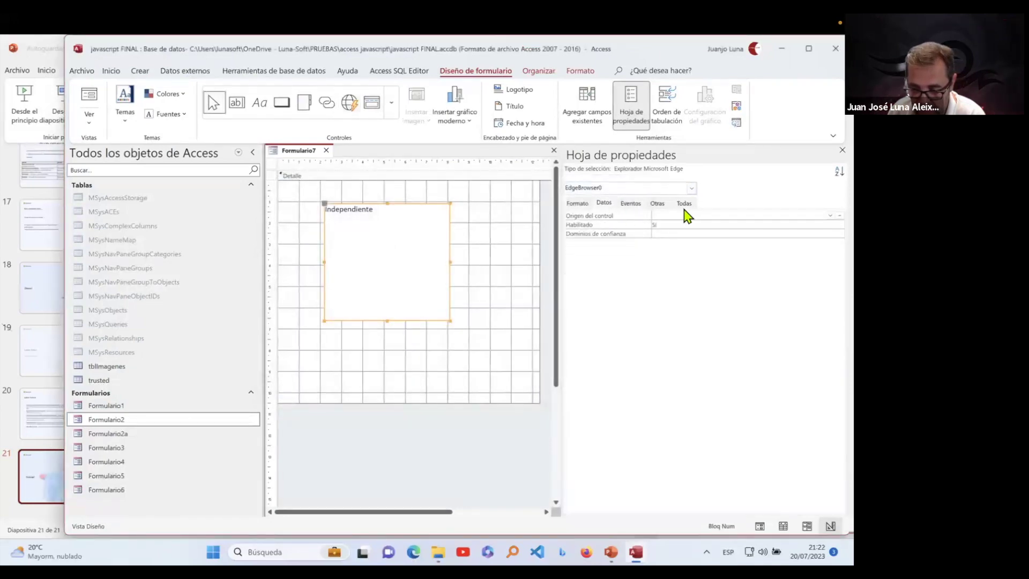
click(663, 214)
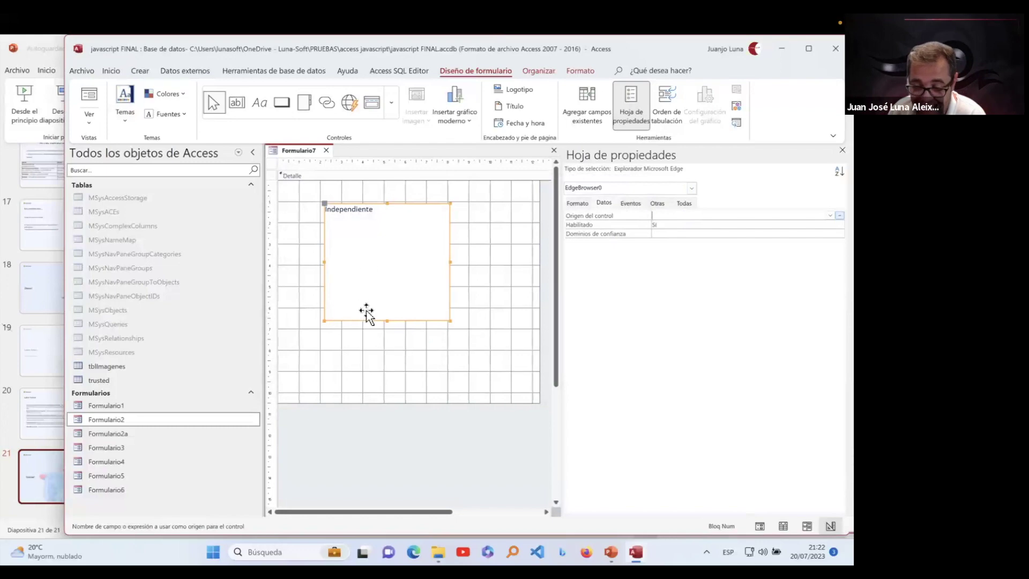
Step: Delete the Edge browser control from the form and close the form without saving
click(462, 374)
click(427, 295)
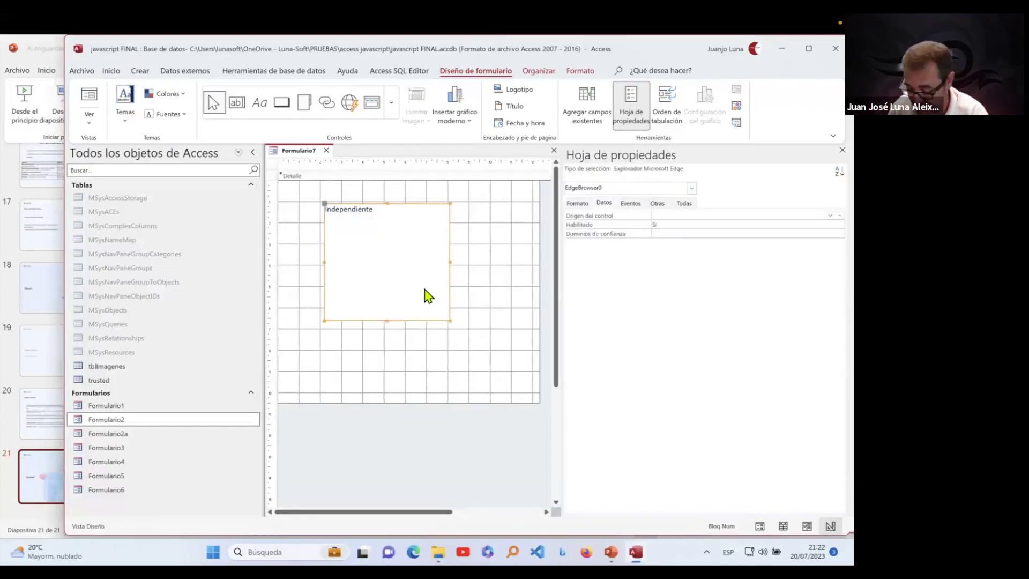
key(Delete)
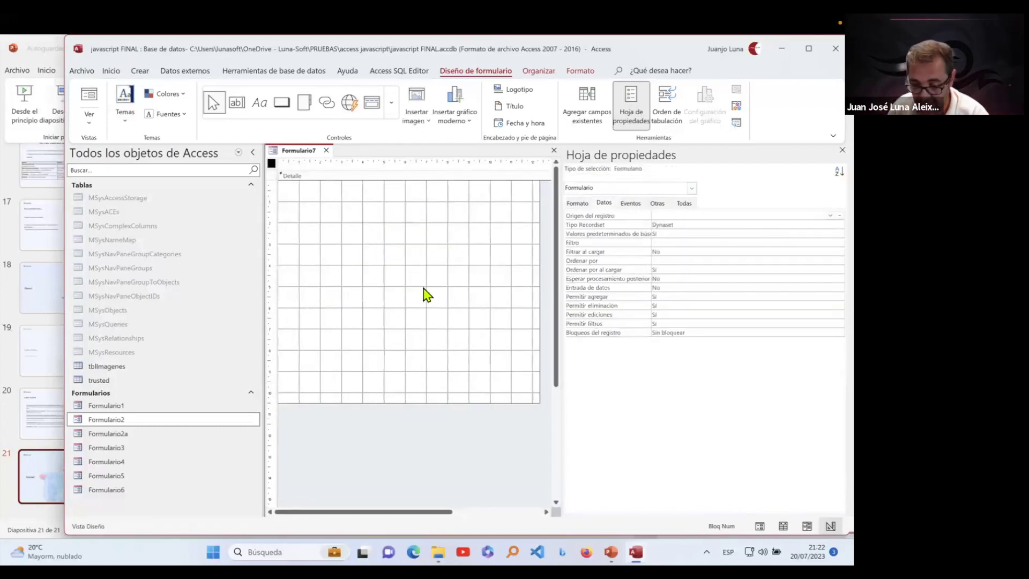
click(325, 151)
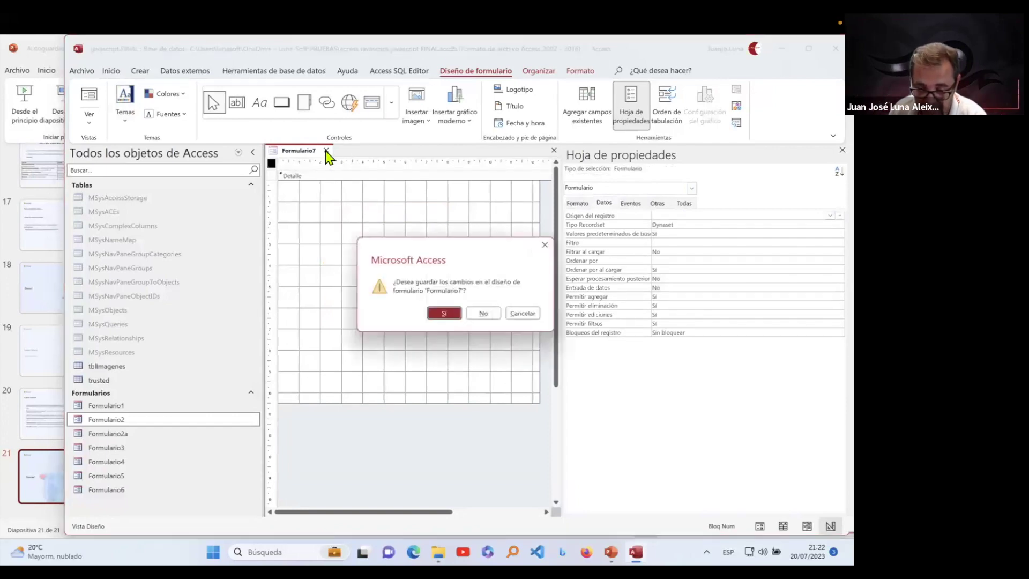
click(482, 313)
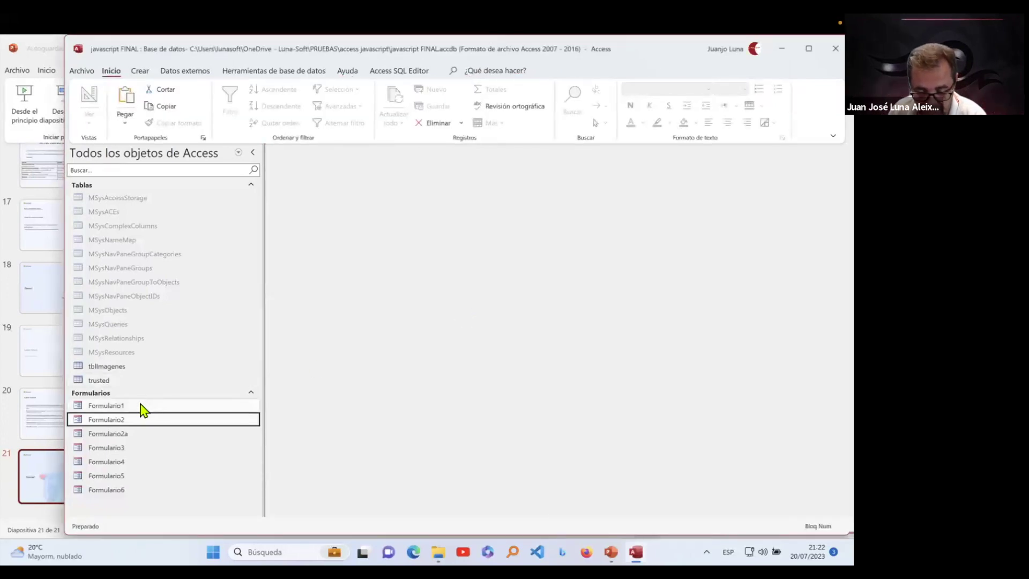
Step: Open Formulario1, then view ejemplo1.html from the access javascript folder in the browser for comparison and close the page
double_click(139, 405)
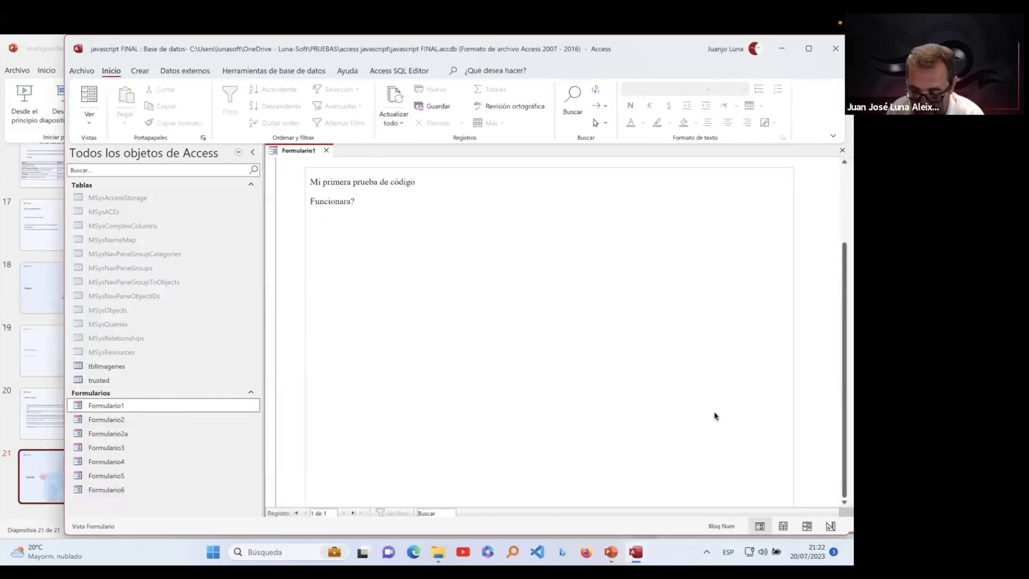
click(439, 552)
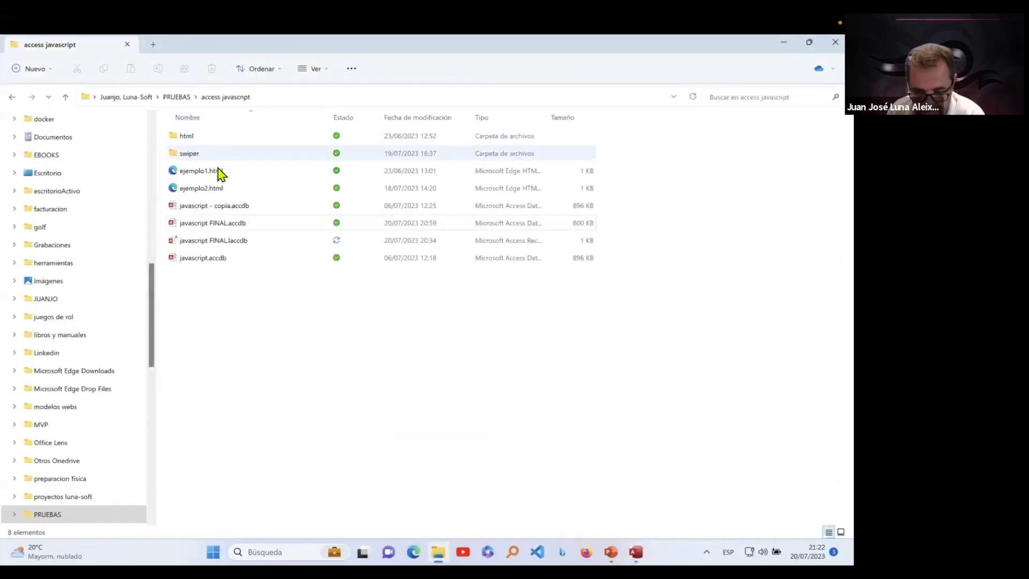
double_click(237, 173)
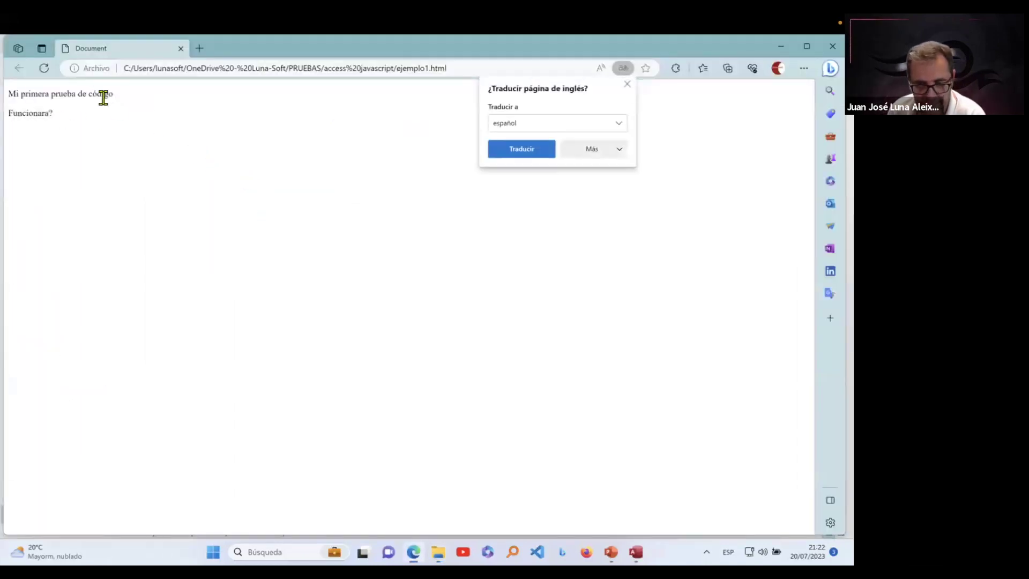
drag(71, 117, 5, 96)
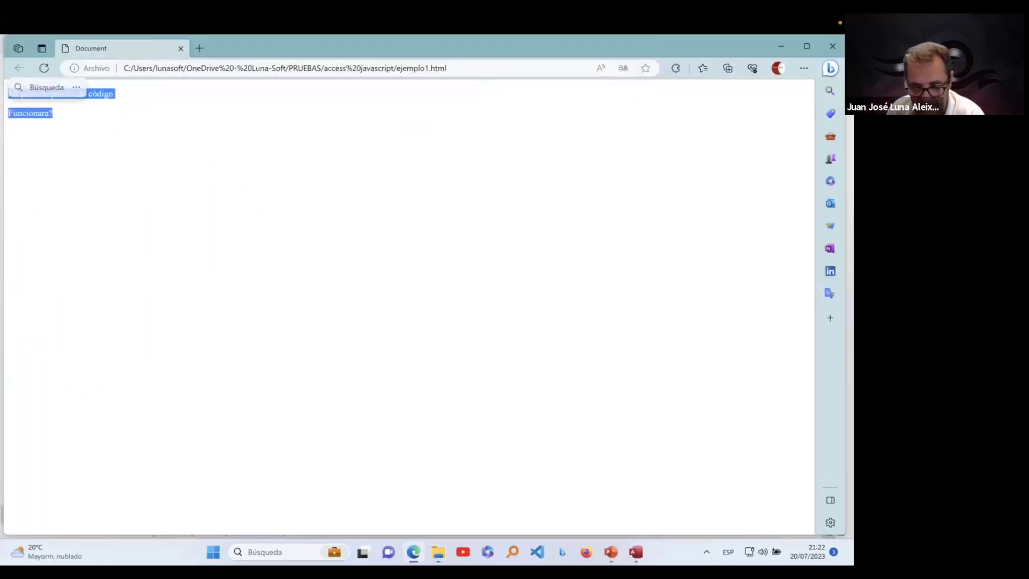
click(832, 46)
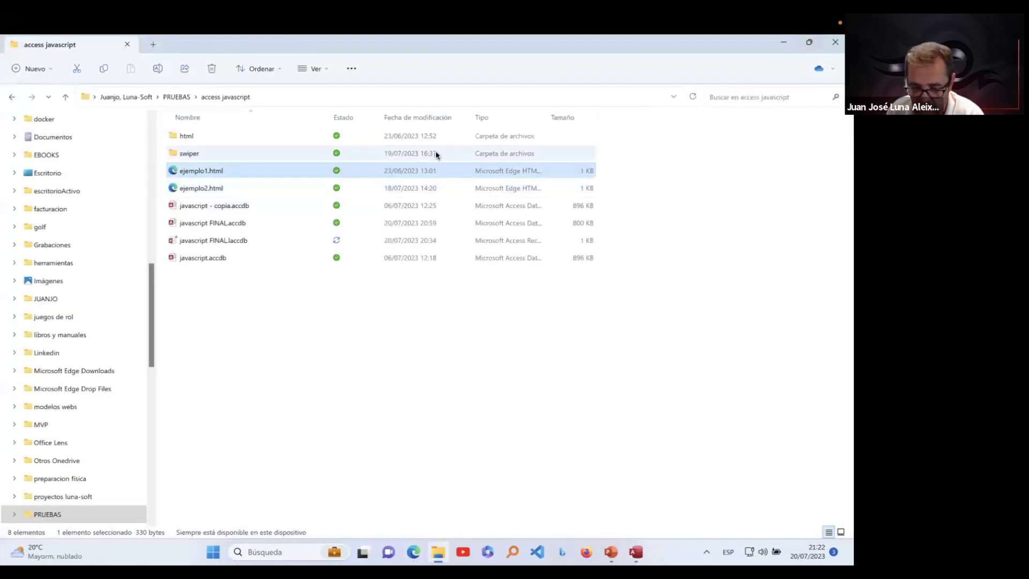
Step: Open ejemplo1.html in Visual Studio Code and highlight the two paragraph lines inside its div
right_click(263, 175)
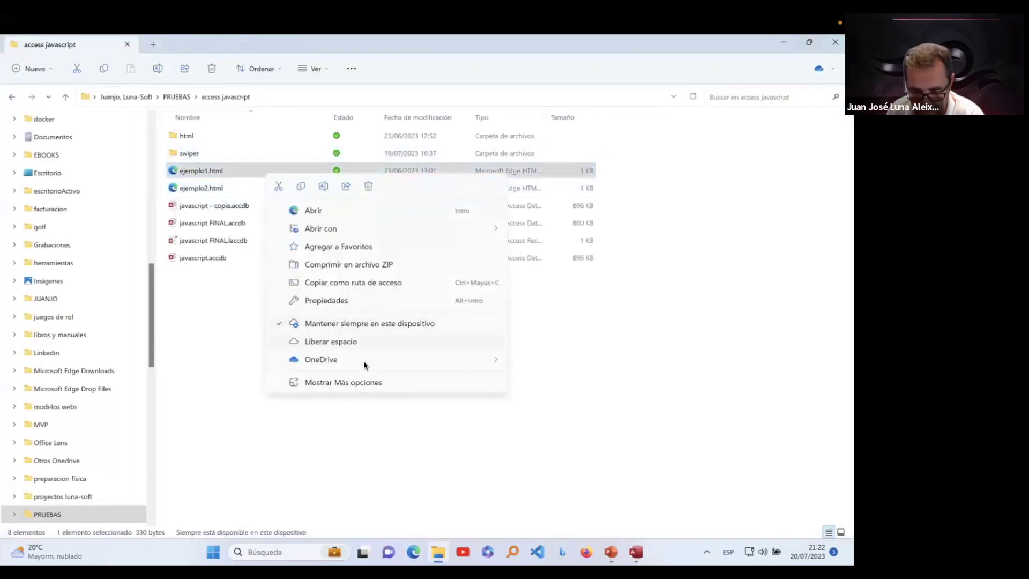
mouse_move(442, 228)
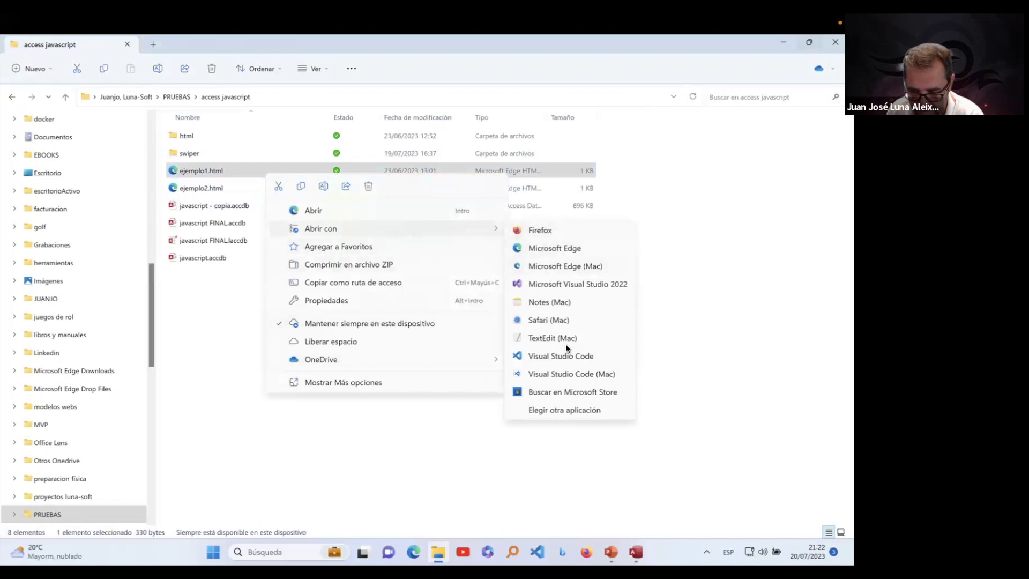
click(566, 357)
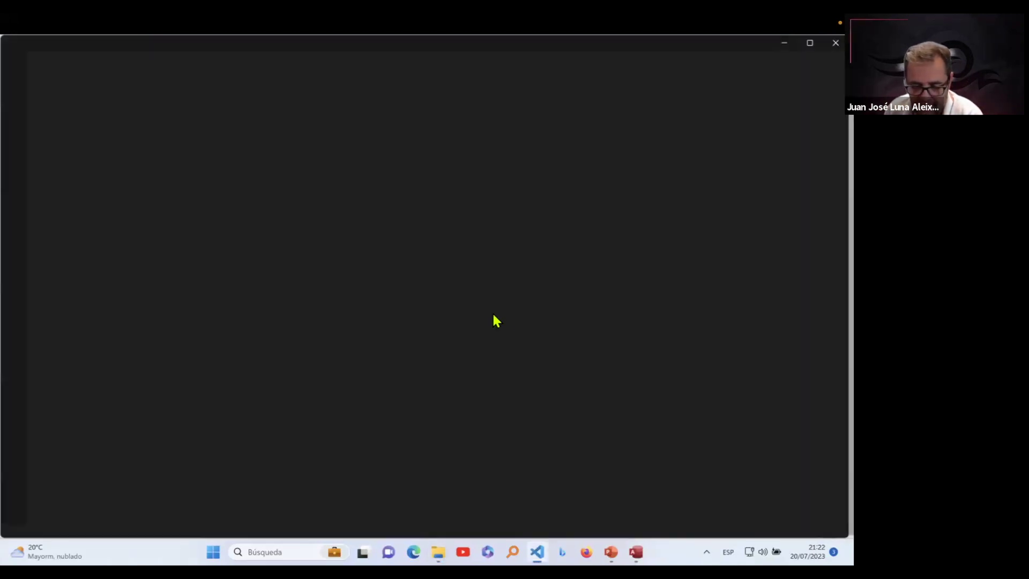
click(156, 120)
drag(288, 206, 13, 187)
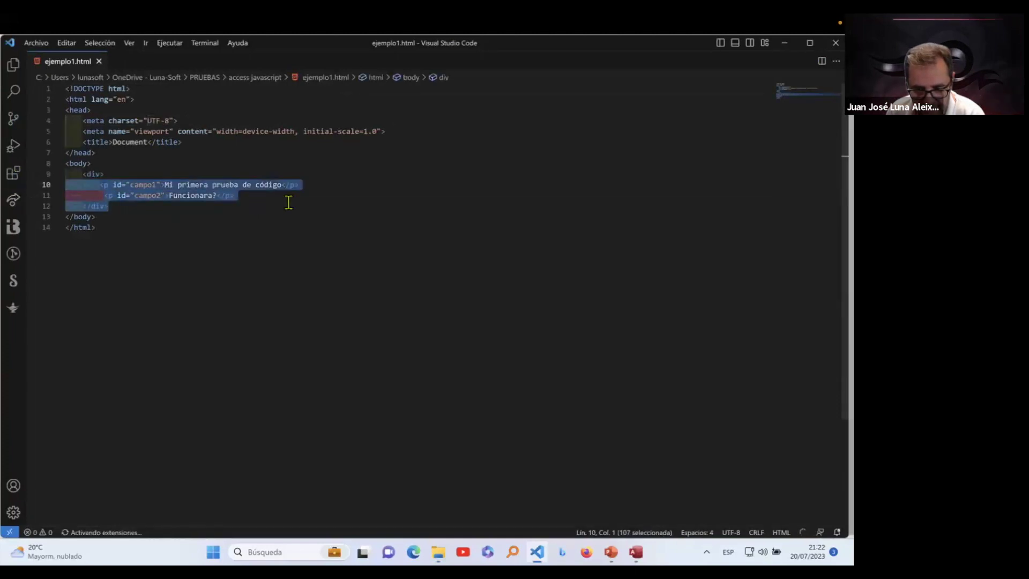
click(268, 201)
Step: Examine the div and its paragraphs with the ids campo1 and campo2 in ejemplo1.html, and close the code editor
click(148, 185)
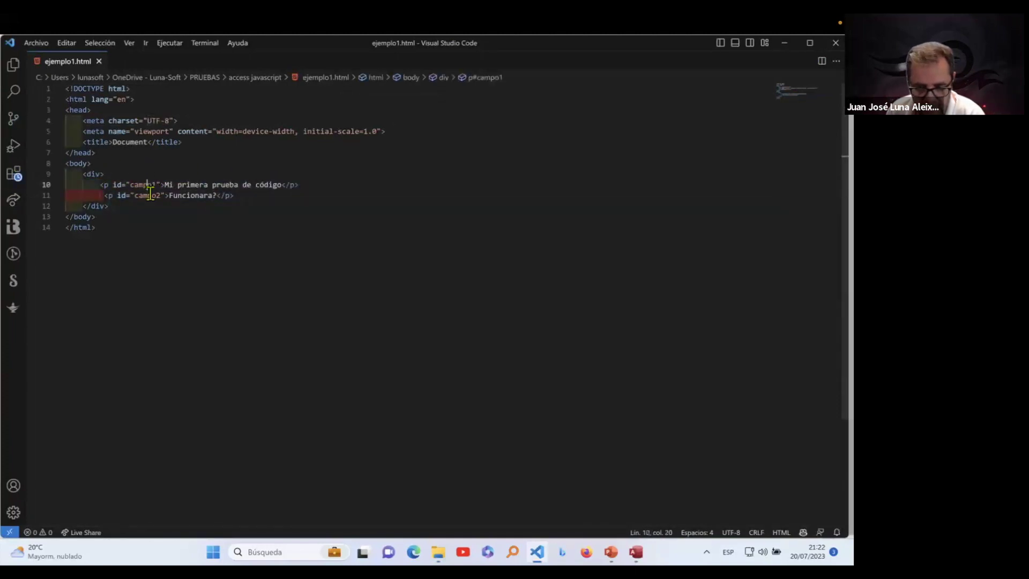
drag(86, 173, 101, 206)
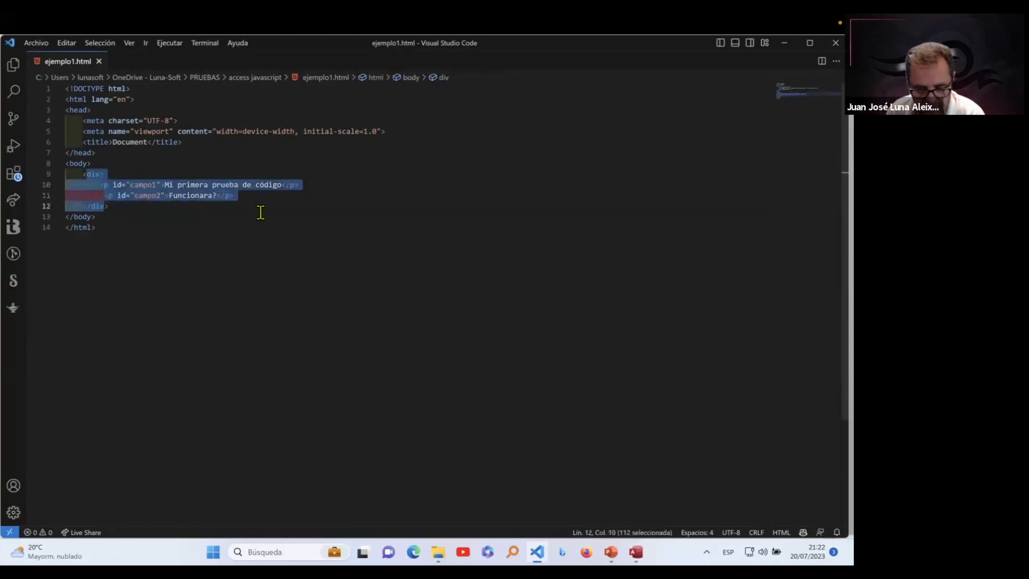
click(316, 211)
click(266, 184)
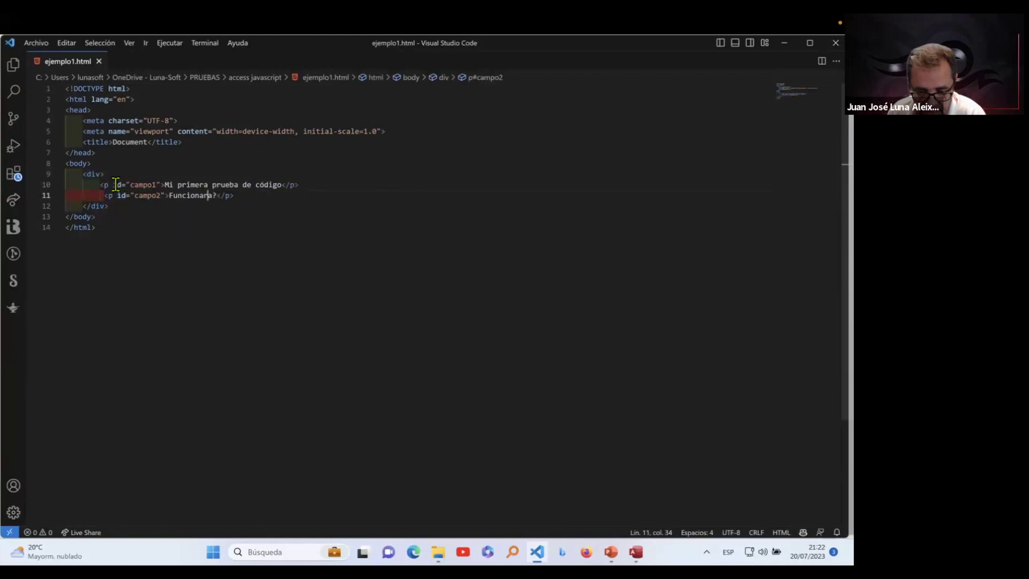
drag(119, 185, 155, 182)
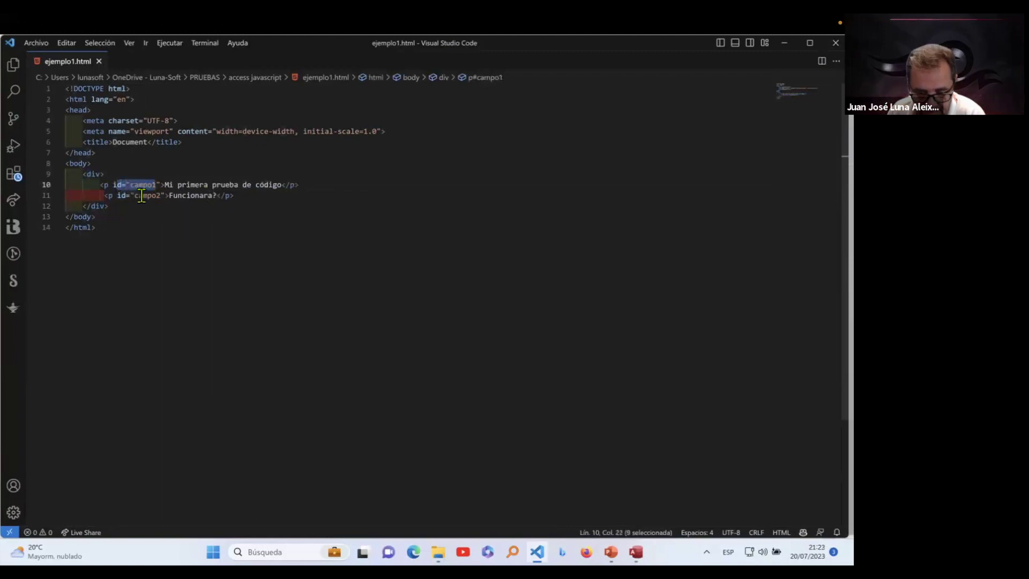
click(120, 196)
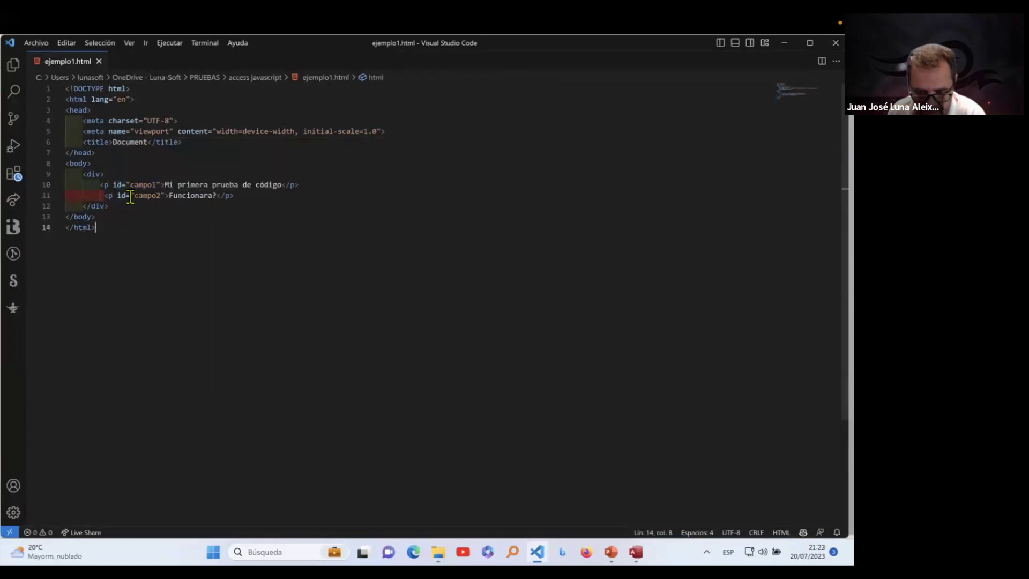
drag(300, 183, 99, 185)
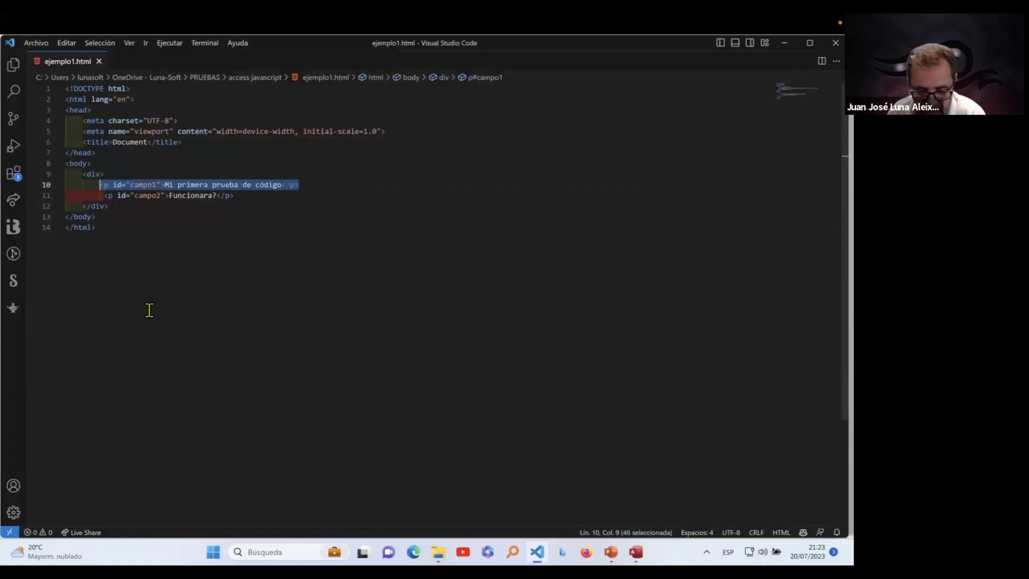
drag(235, 196, 99, 197)
click(187, 248)
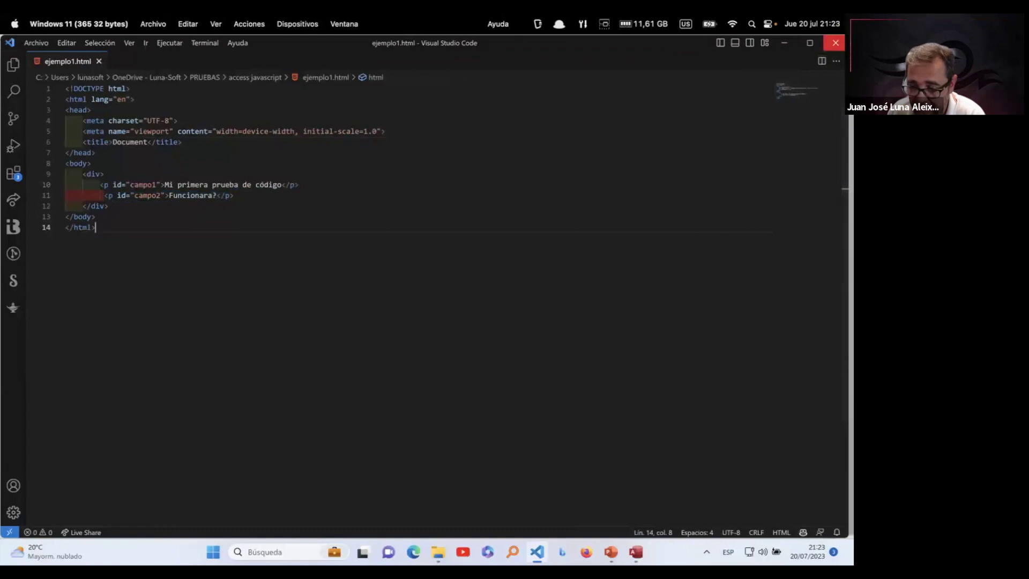
click(835, 43)
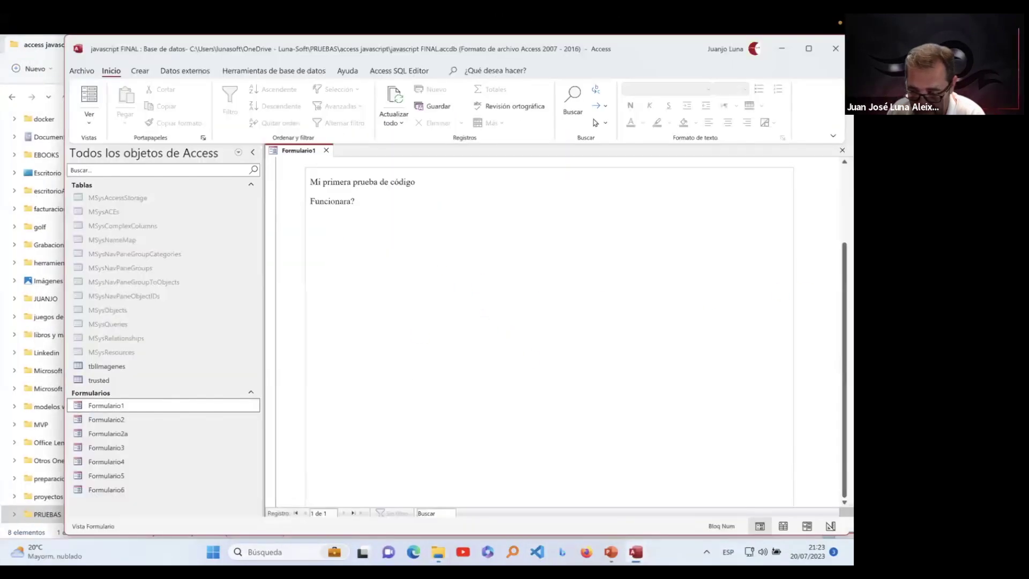
Step: Test Formulario1 in Access by running Hola and accepting its alert, refreshing the page with Actualizar, and running Hola again
scroll(820, 269, up, 3)
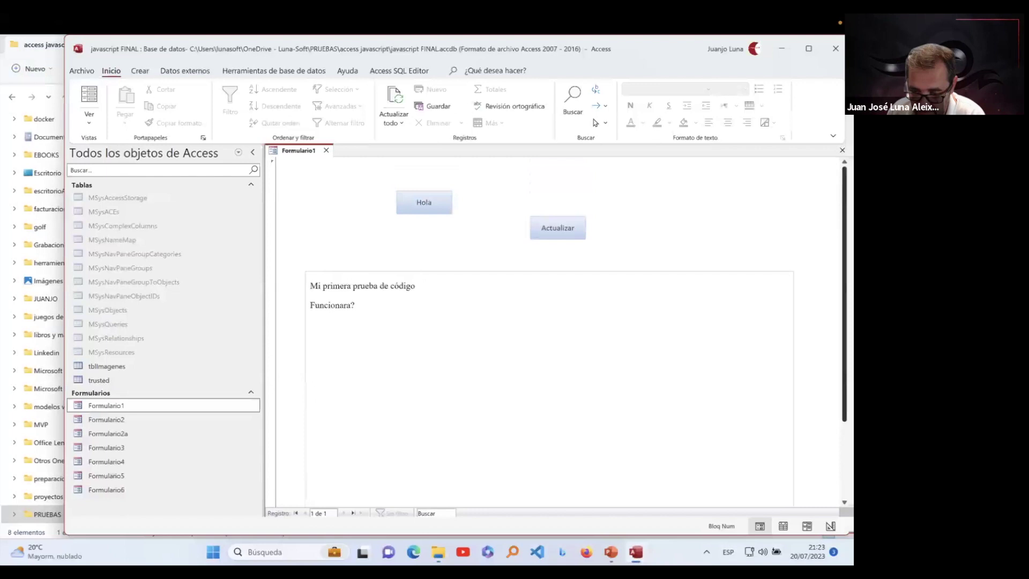
click(424, 203)
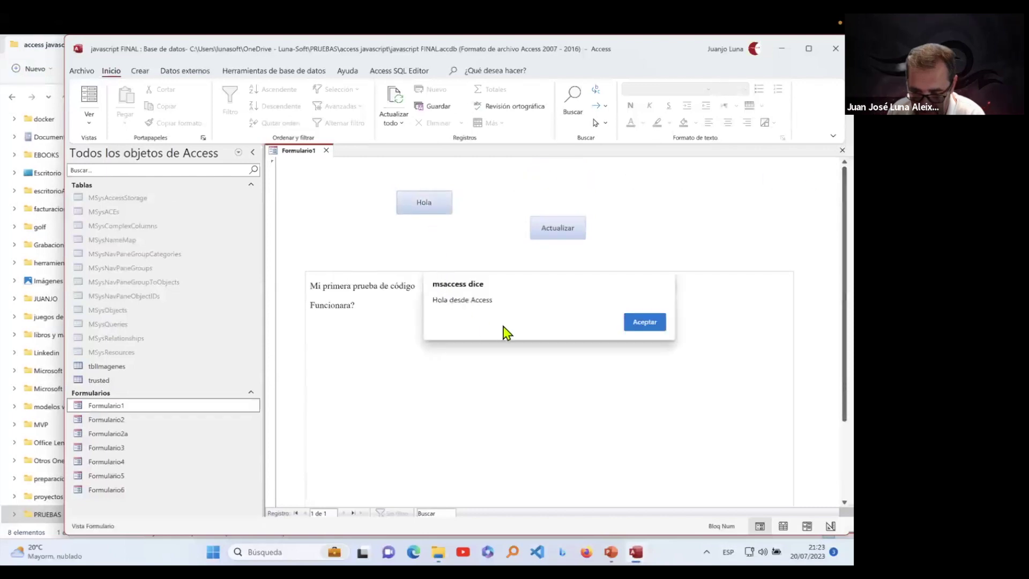
click(654, 324)
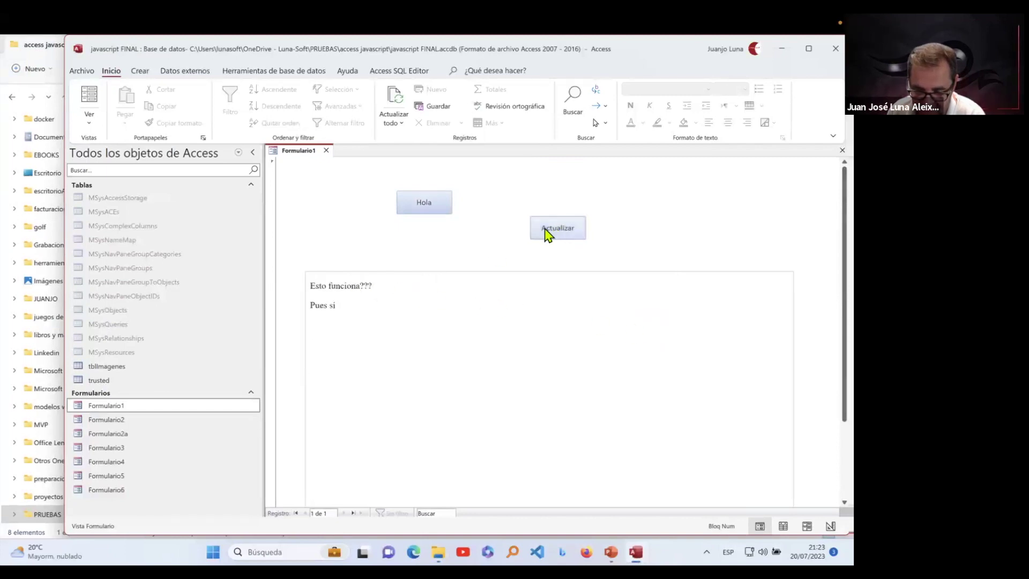
click(563, 234)
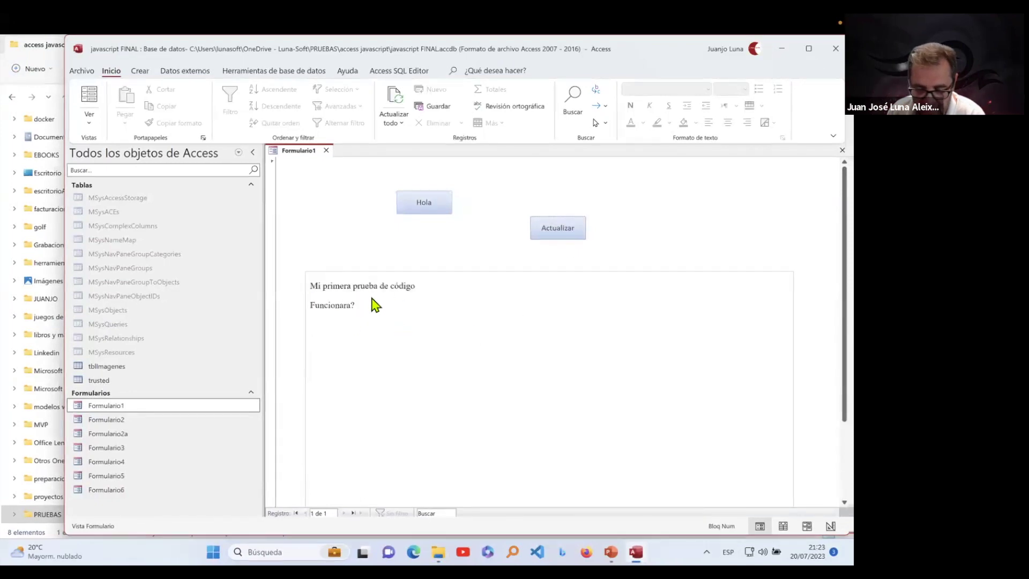
click(423, 205)
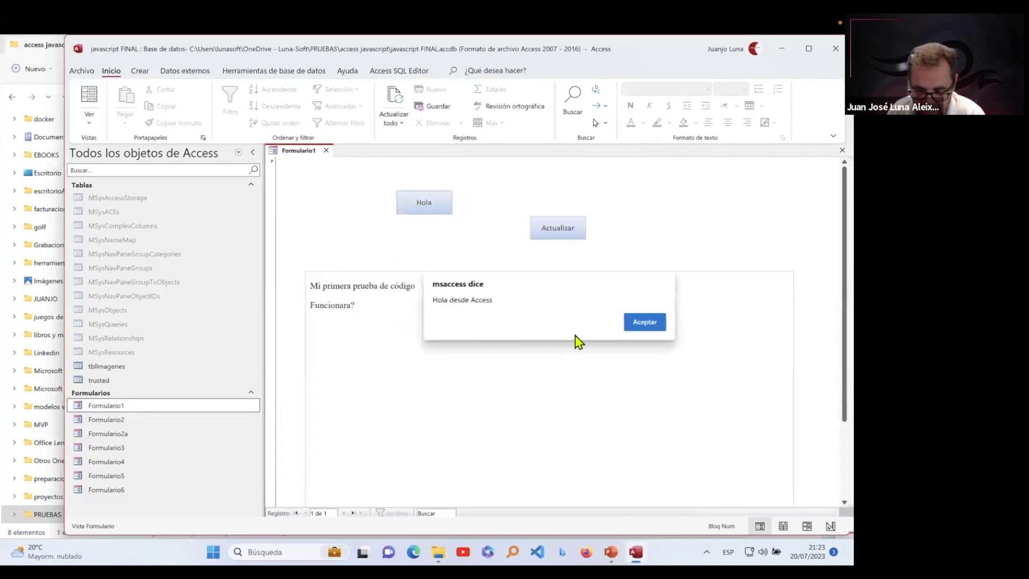
click(645, 323)
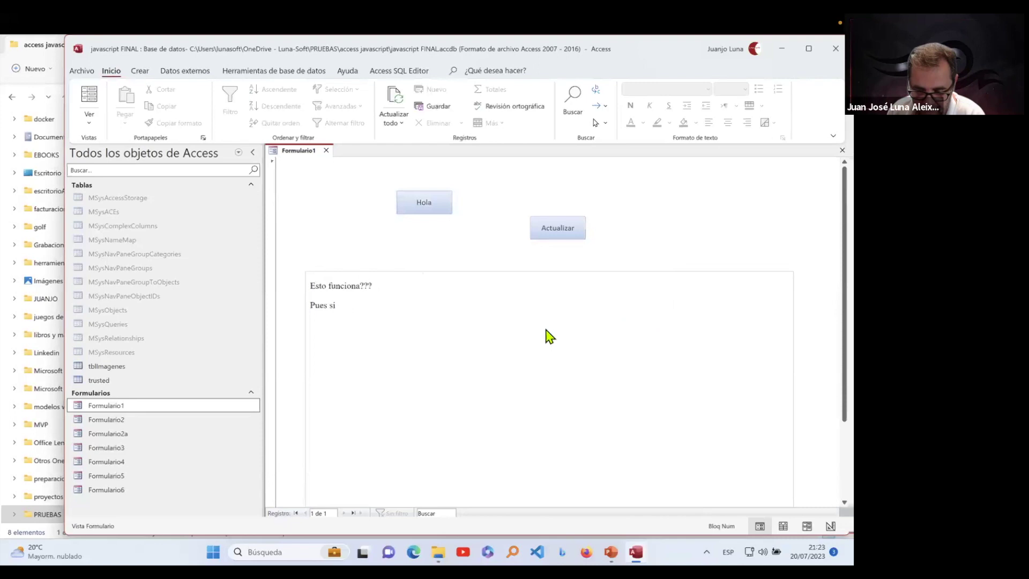
Step: Switch Formulario1 to Design view and open the VBA code of the Hola button's Al hacer clic event
right_click(441, 239)
click(490, 281)
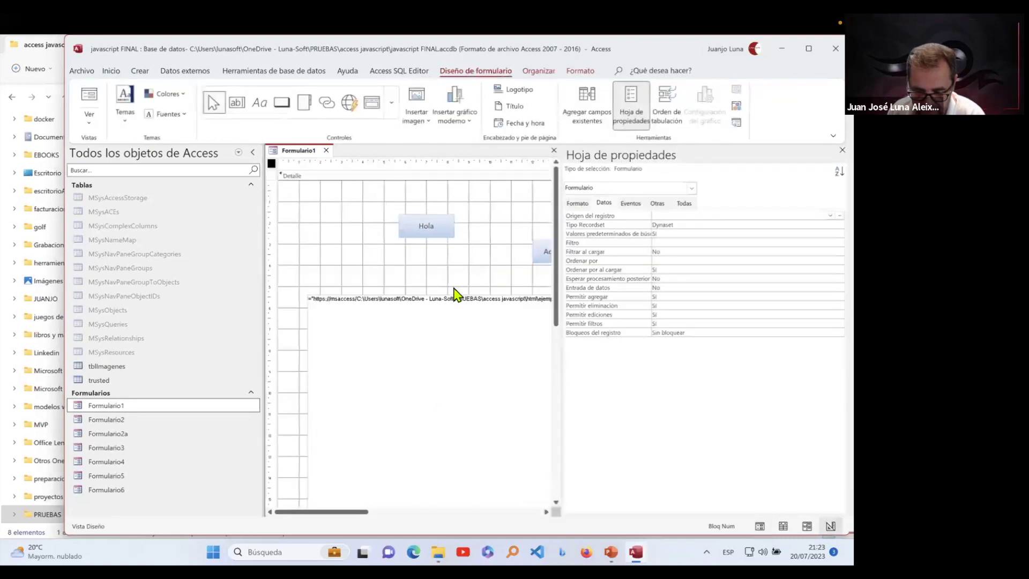
click(436, 234)
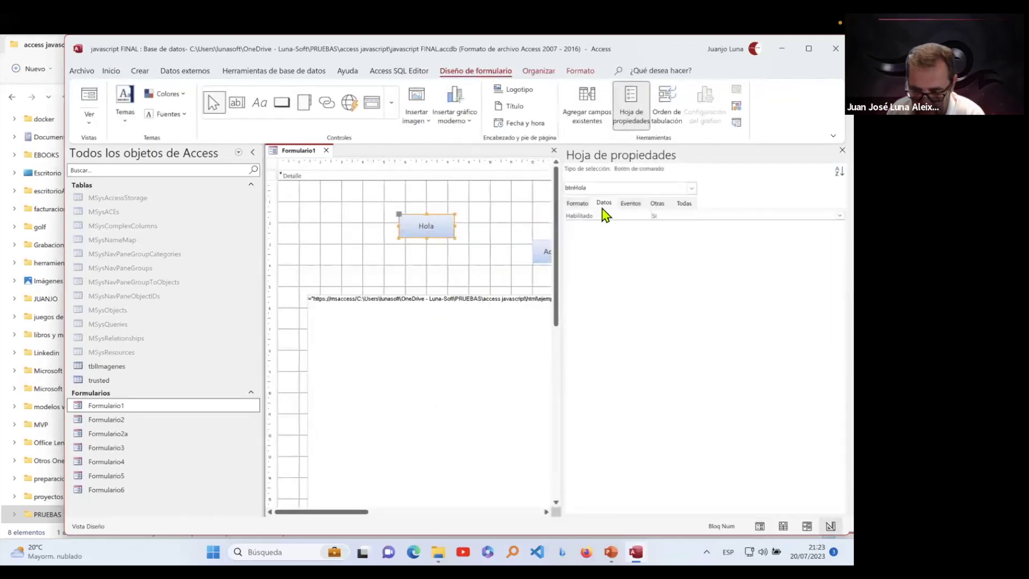
click(630, 203)
click(676, 215)
key(ctrl+F2)
Step: Highlight the ExecuteJavascript line with alert('Hola desde Access') in the btnHola_Click procedure
drag(462, 239, 146, 243)
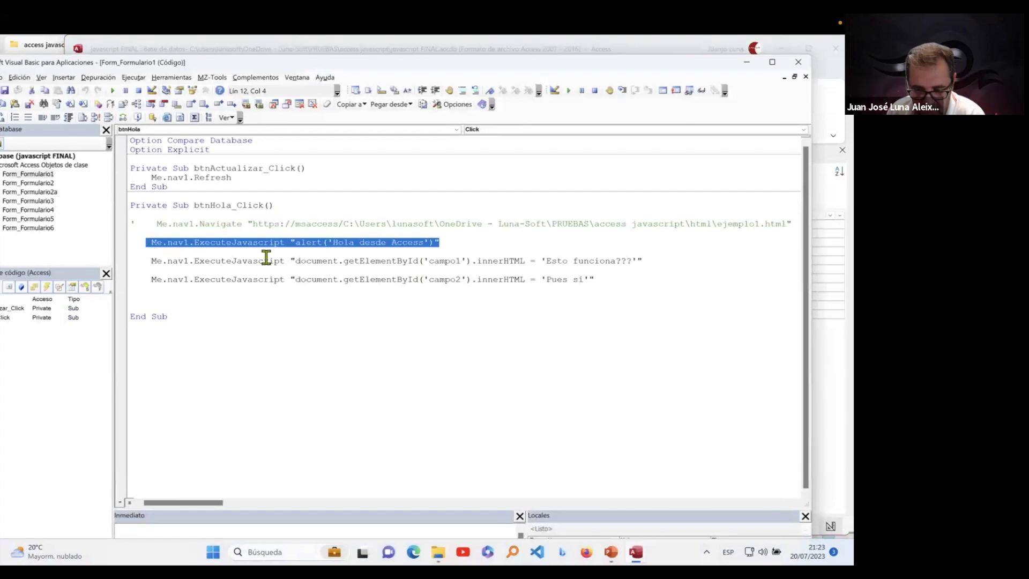
click(349, 242)
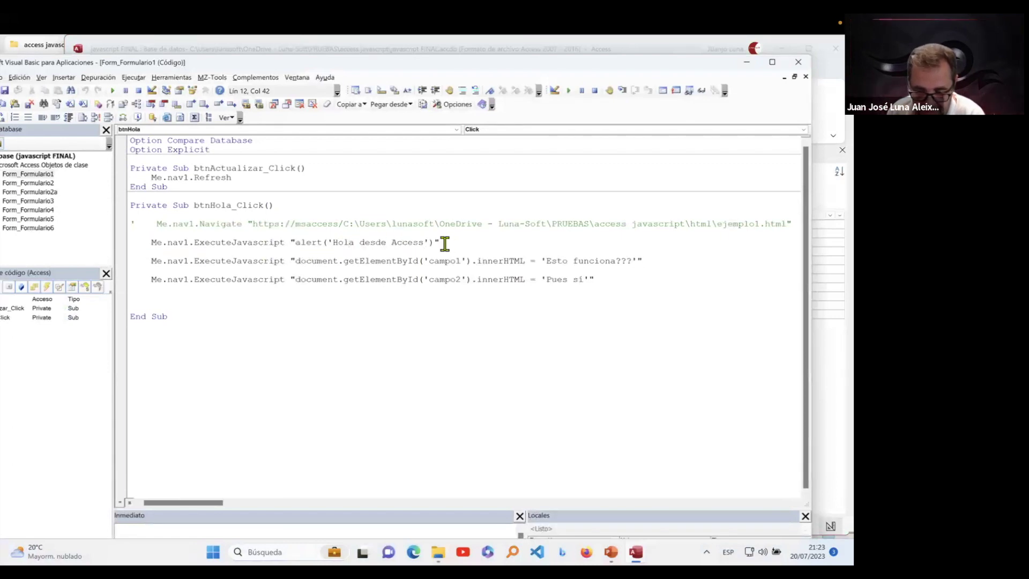
drag(437, 240, 143, 239)
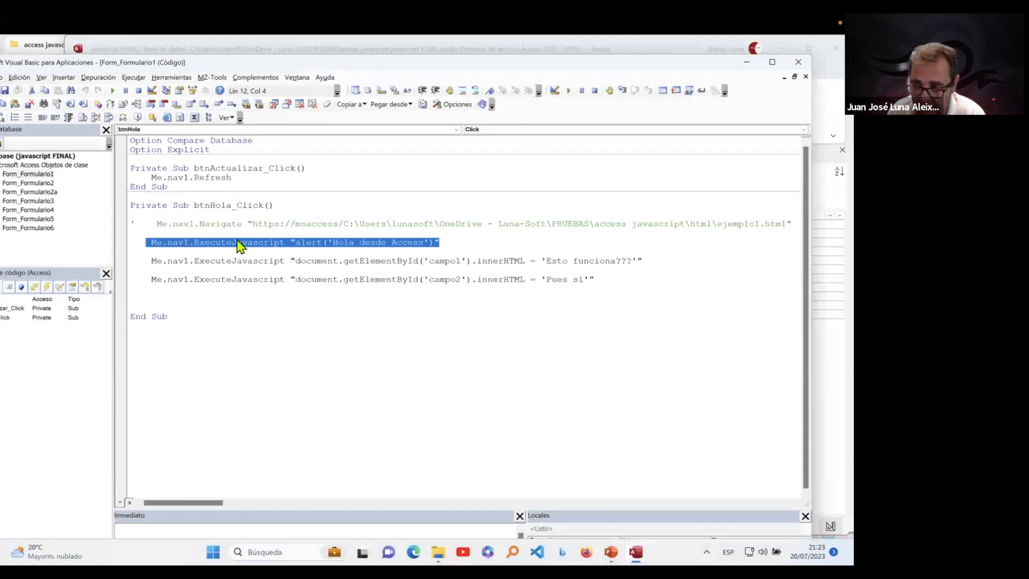
click(403, 288)
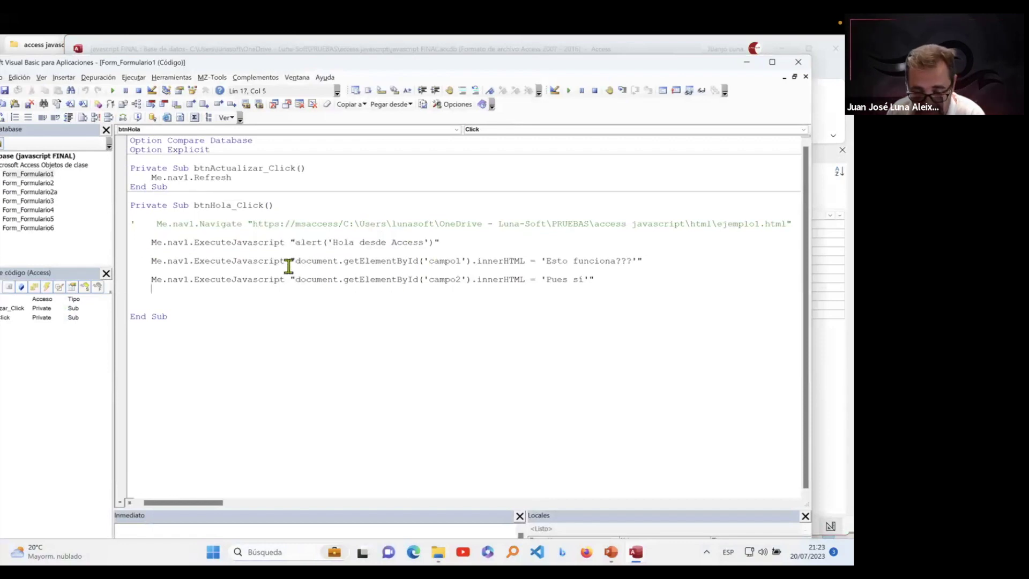
Step: Examine the parts of the campo1 statement in btnHola_Click: ExecuteJavascript, document, getElementById, innerHTML and the assigned text
double_click(251, 261)
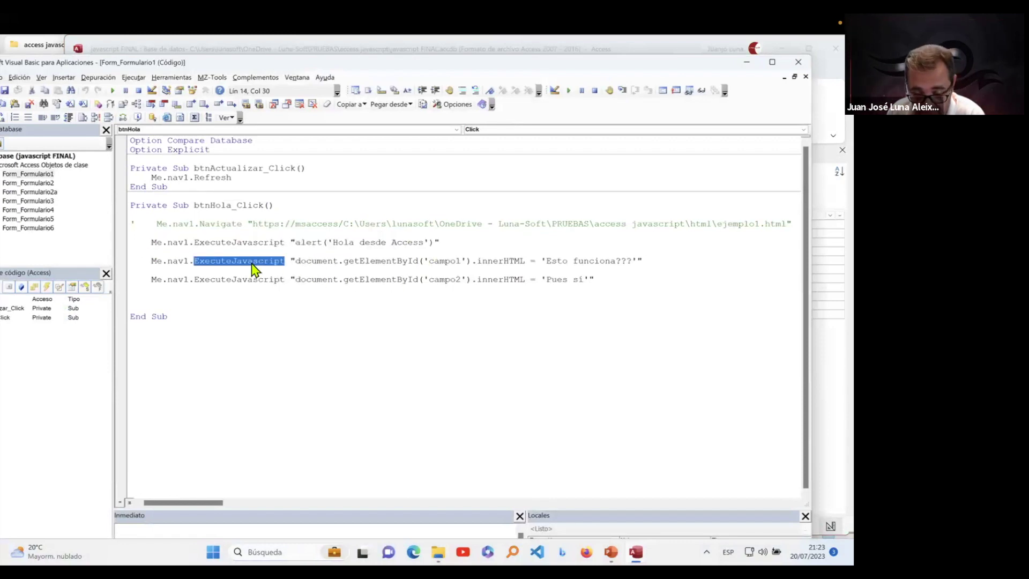
double_click(321, 261)
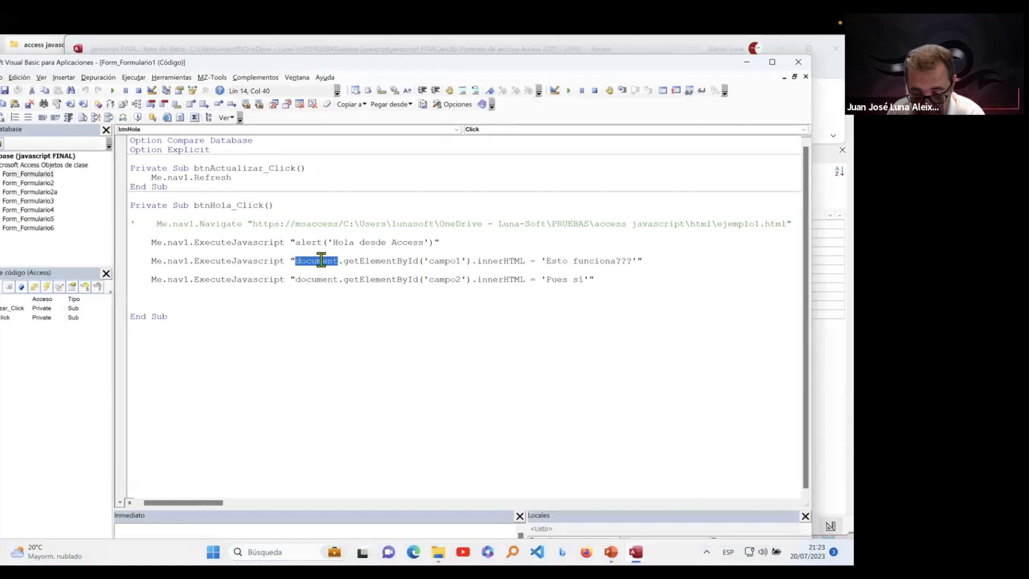
double_click(386, 261)
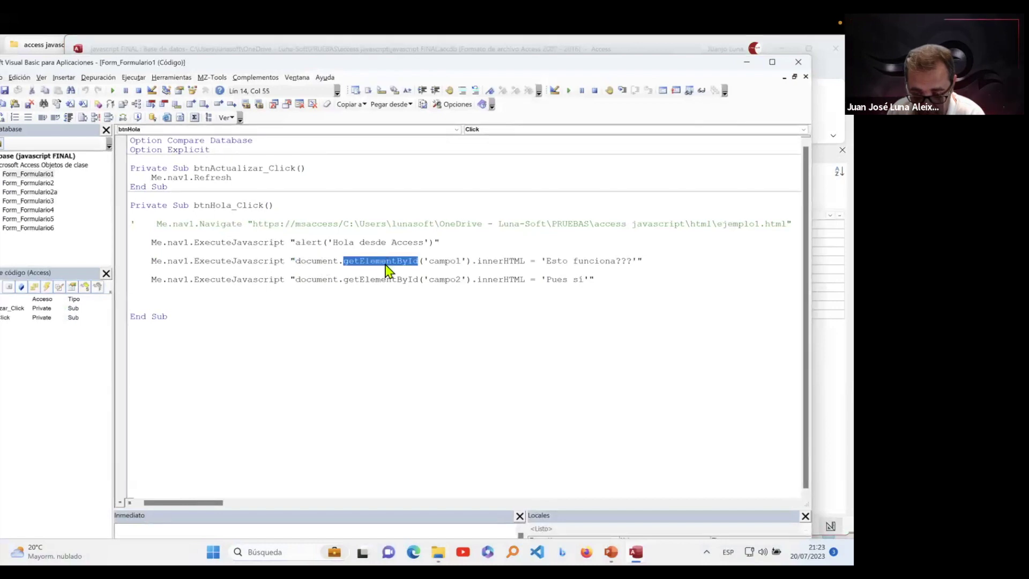
click(453, 262)
drag(532, 262, 487, 261)
drag(648, 260, 549, 263)
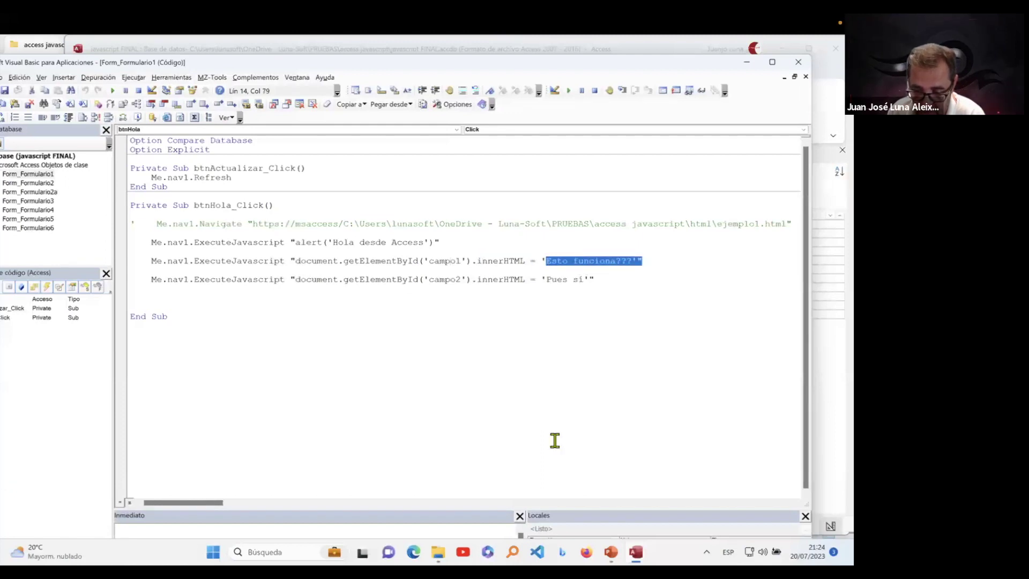
Step: Change the text assigned to campo2 in btnHola_Click to 'Pues si. que guay' and close the VBA editor
click(502, 284)
click(584, 279)
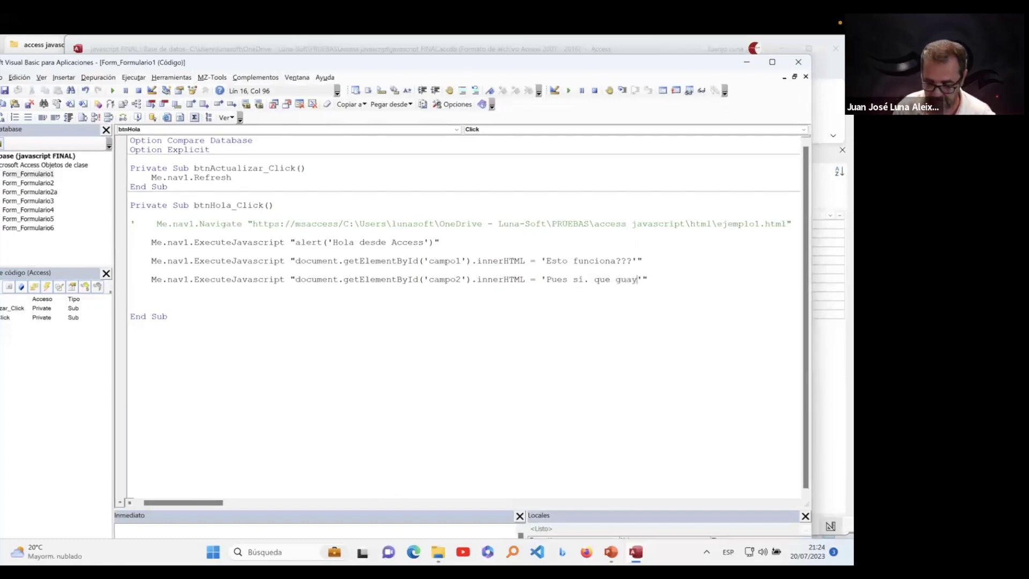
click(616, 325)
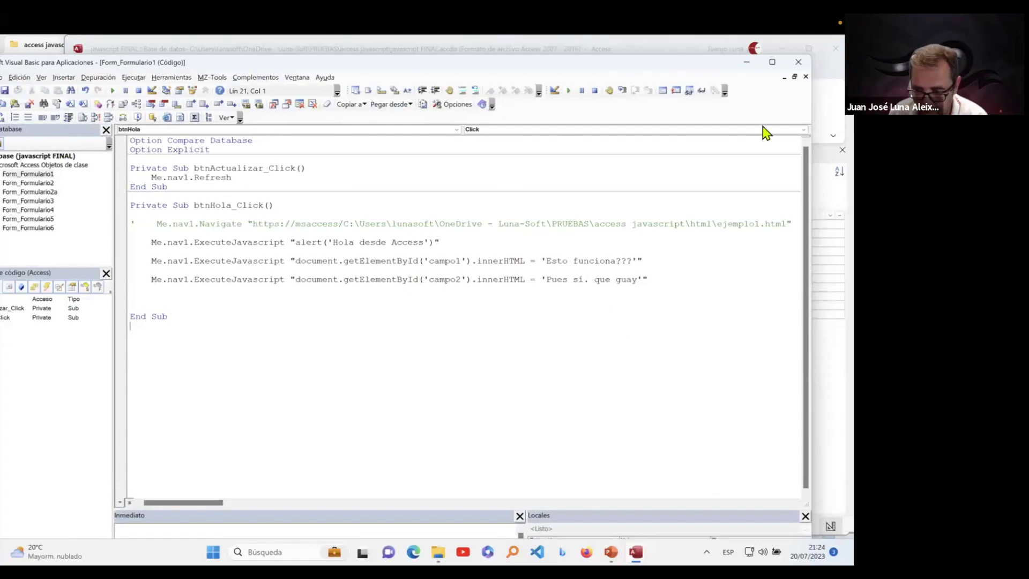
click(798, 62)
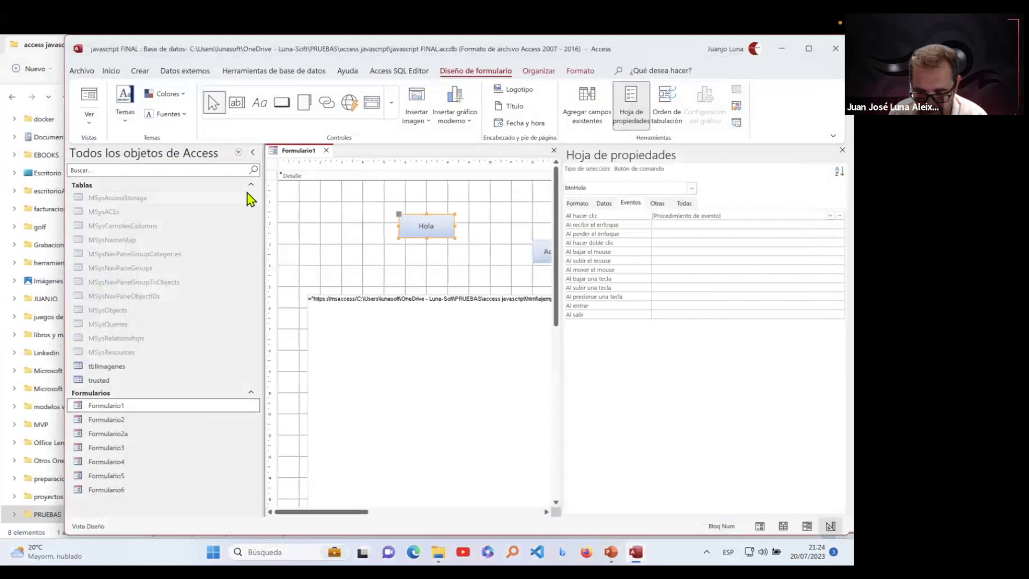
Step: Show Formulario1 in Form view, run the Hola button, accept its alert, and close the form
click(89, 97)
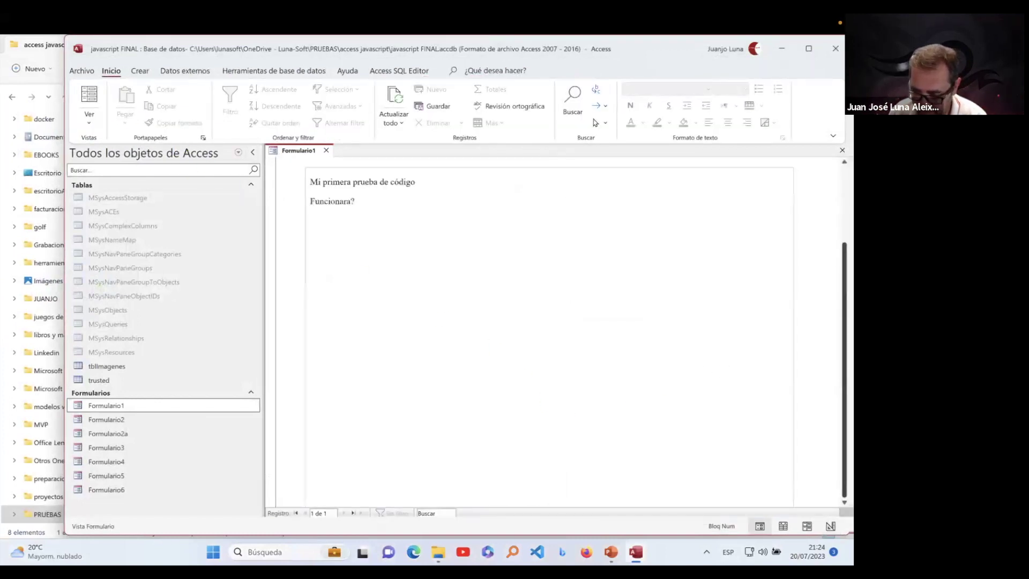
click(434, 205)
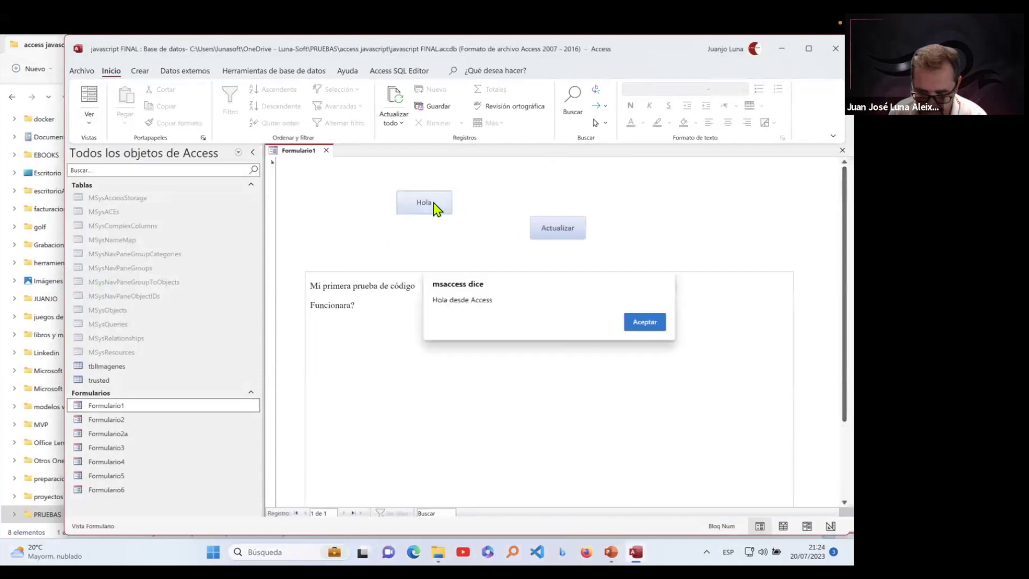
click(645, 323)
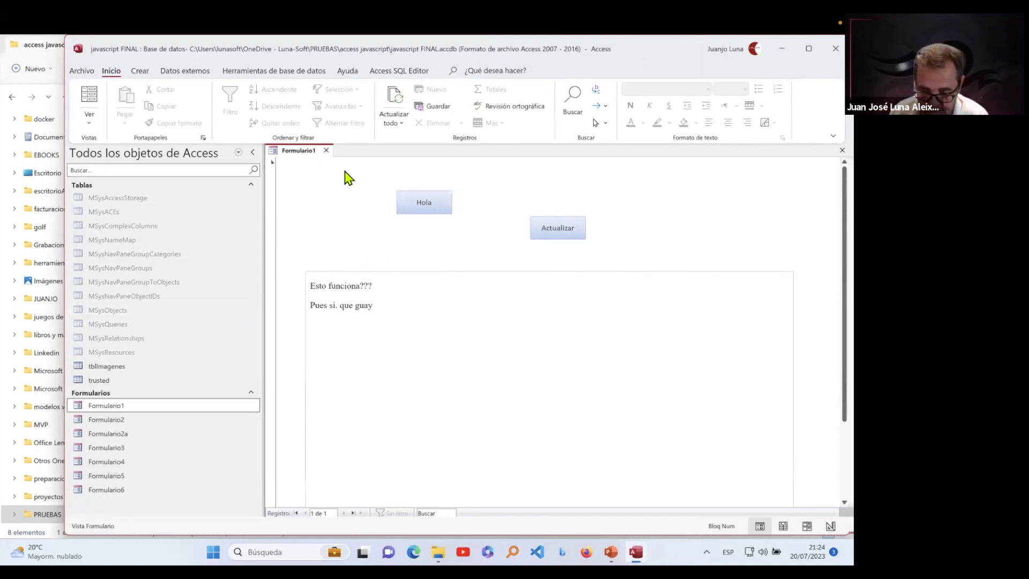
click(325, 150)
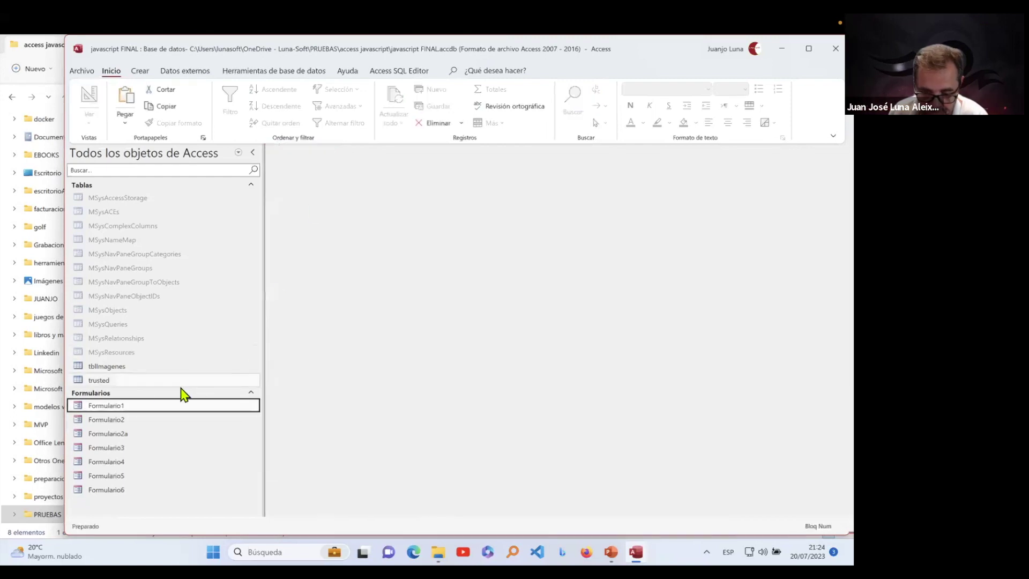
Step: Open Formulario2 and look over the ChatGPT page loaded in its browser control
double_click(135, 421)
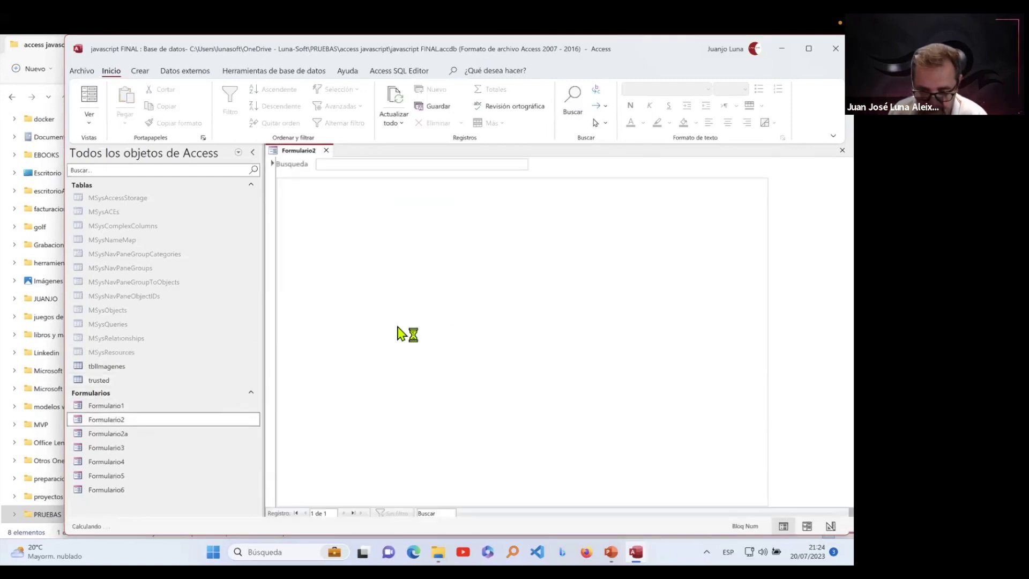
scroll(589, 279, down, 2)
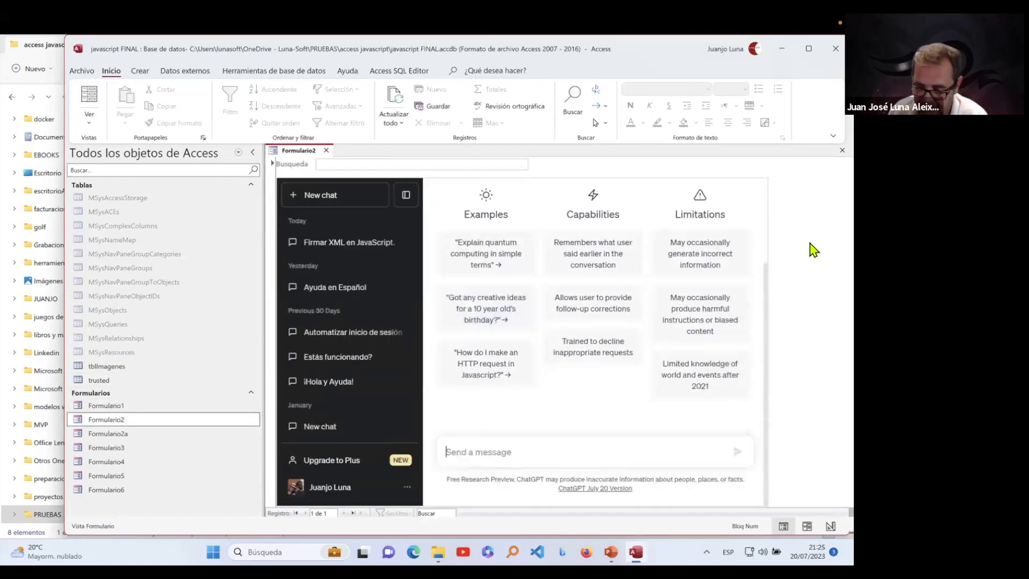
scroll(697, 338, up, 2)
scroll(375, 278, down, 1)
scroll(348, 274, up, 1)
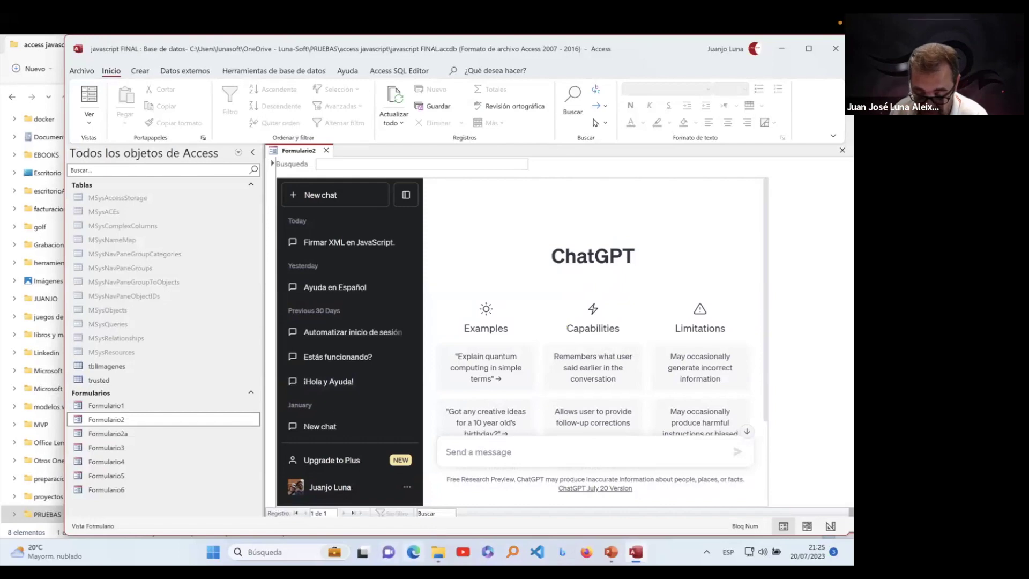
scroll(643, 294, down, 2)
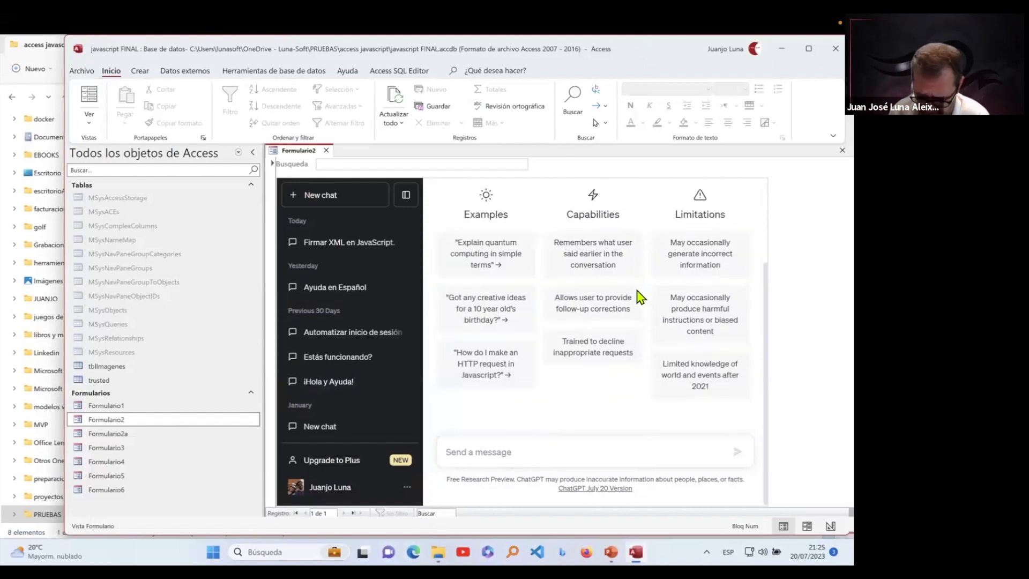
scroll(640, 298, up, 2)
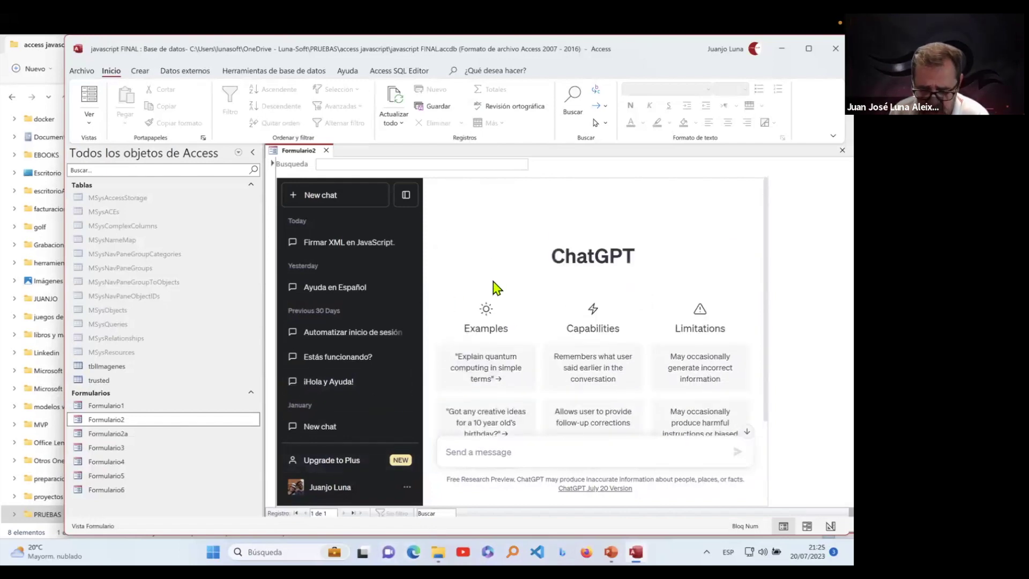
scroll(493, 285, down, 2)
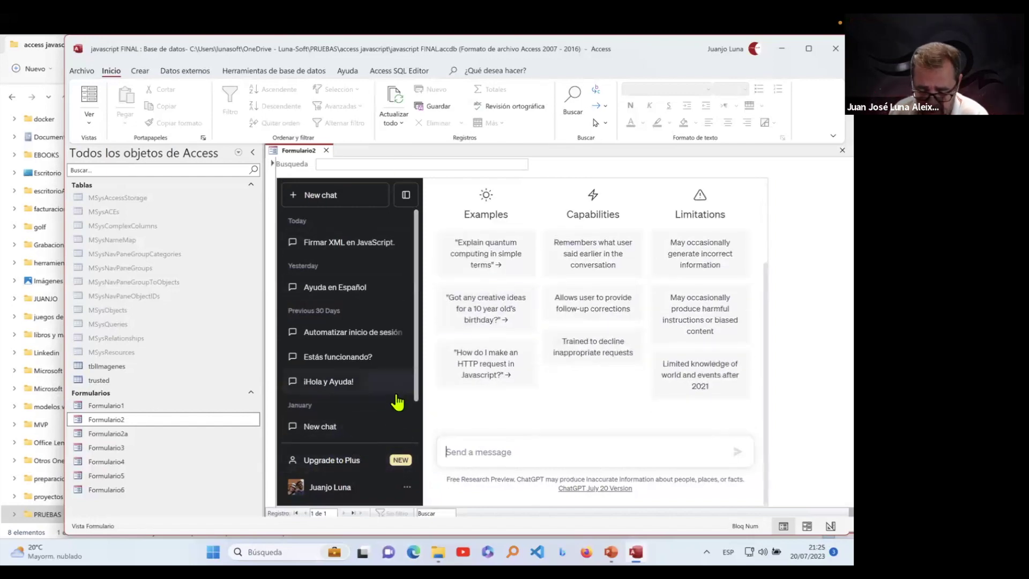
Step: Send the message 'hola\' in the ChatGPT page embedded in Formulario2
click(511, 438)
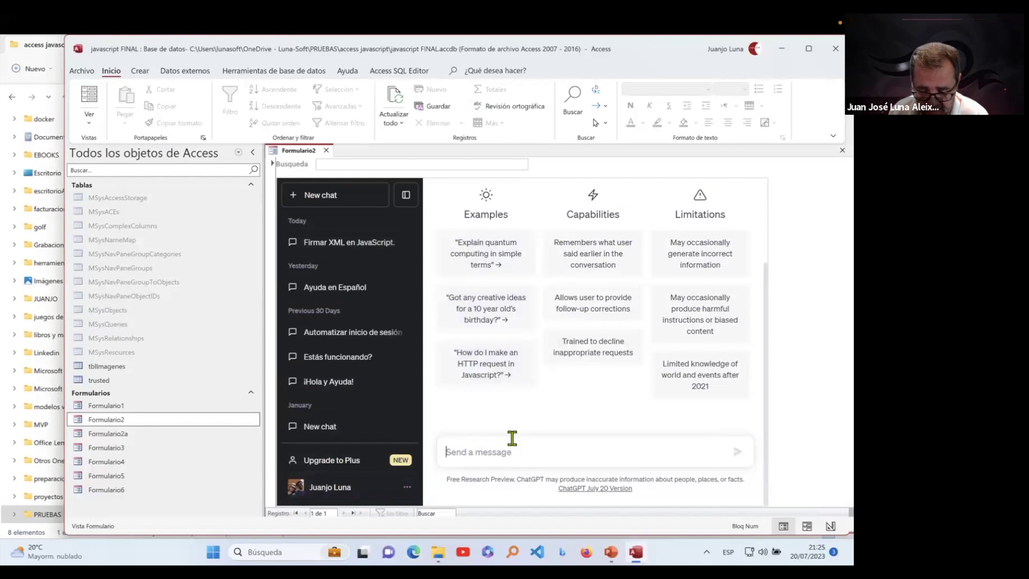
text(ho)
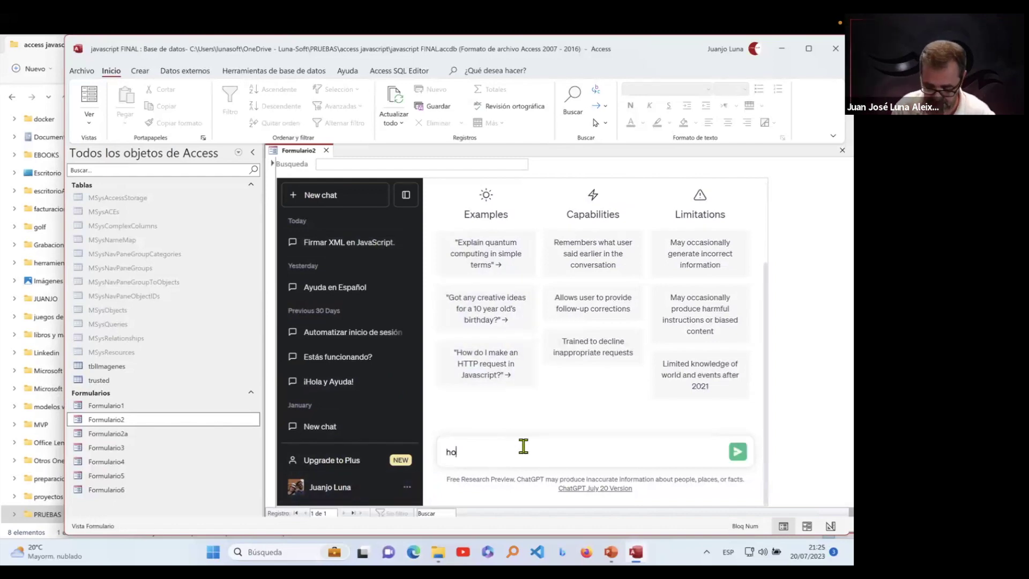
text(la\)
key(Return)
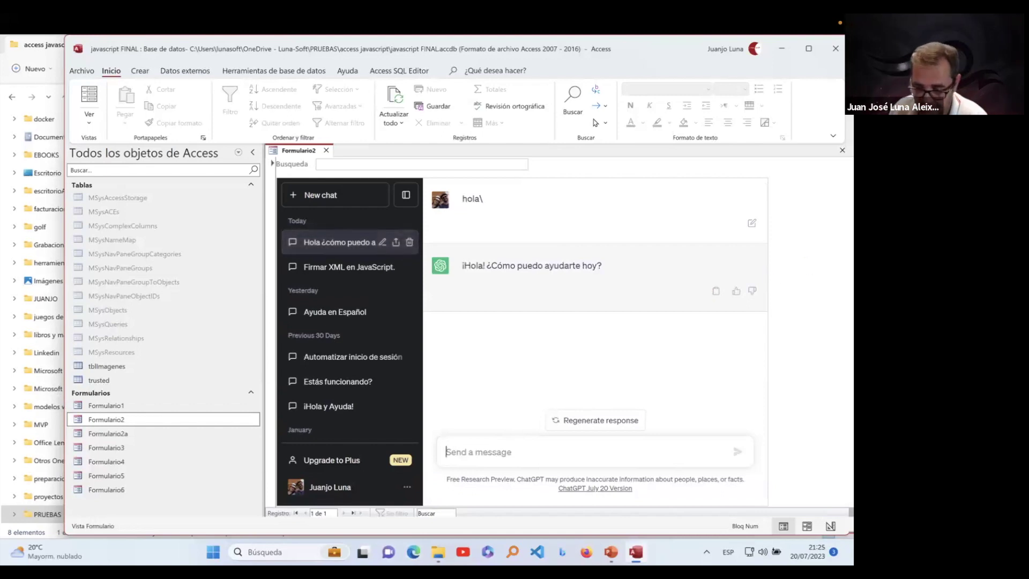
Step: Inspect the embedded ChatGPT page with DevTools and show the properties (Propiedades) of its body element
right_click(786, 213)
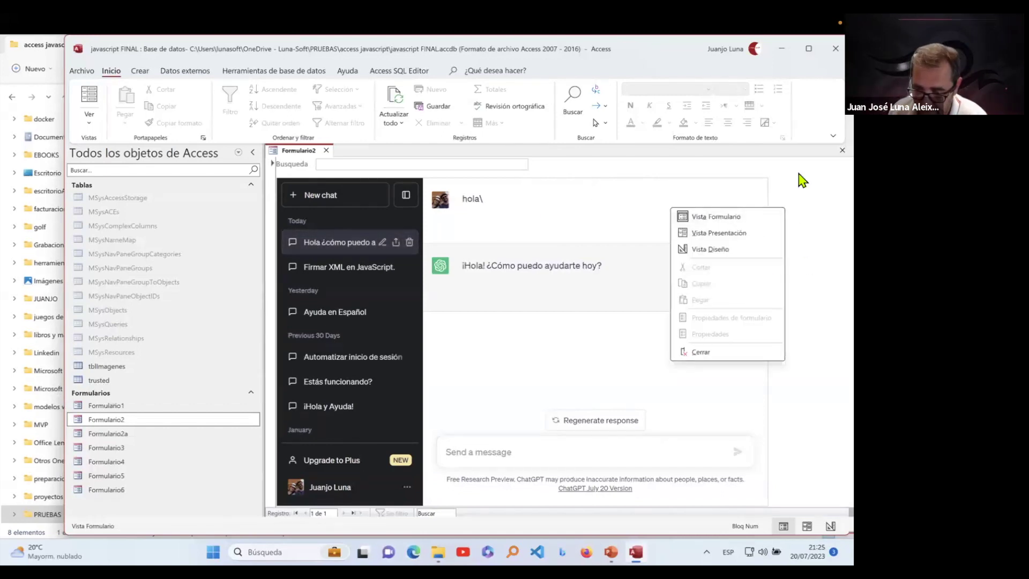
click(775, 188)
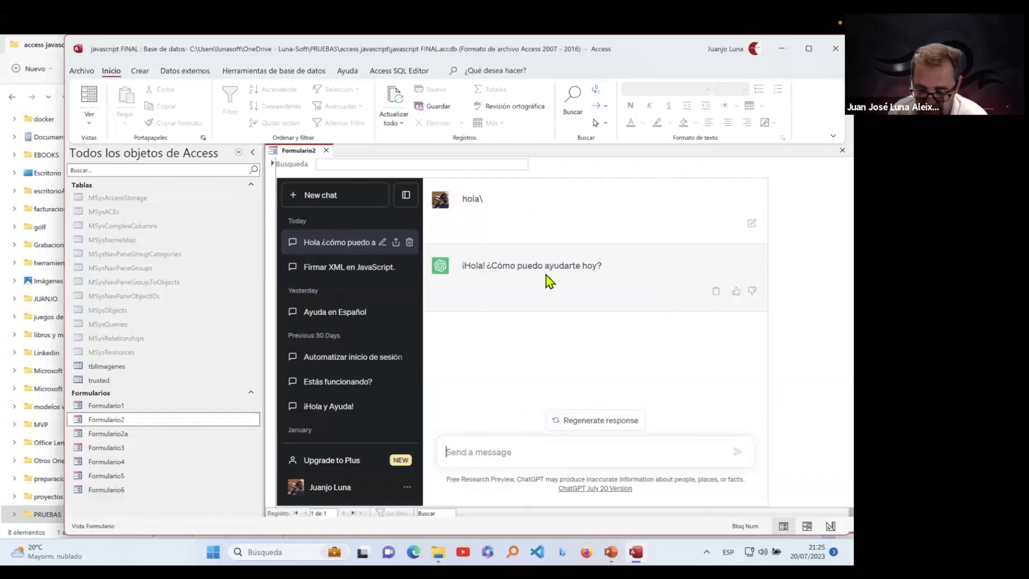
right_click(534, 450)
click(580, 440)
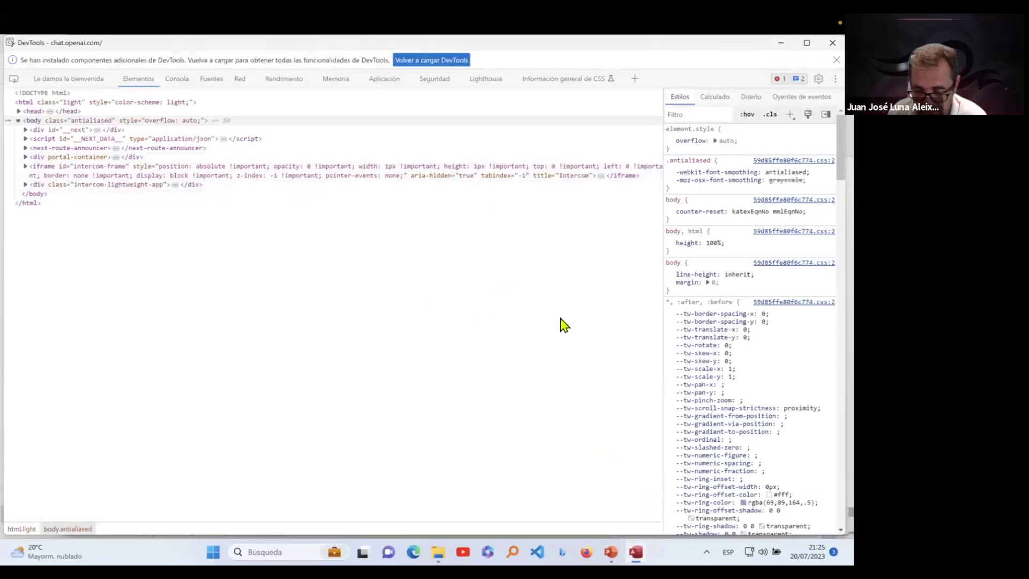
click(757, 97)
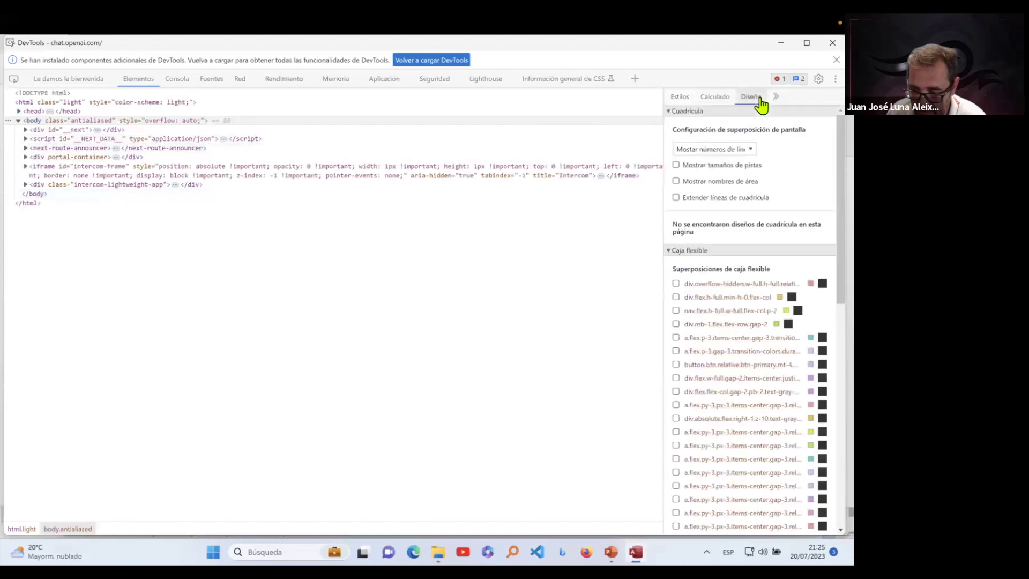
click(775, 97)
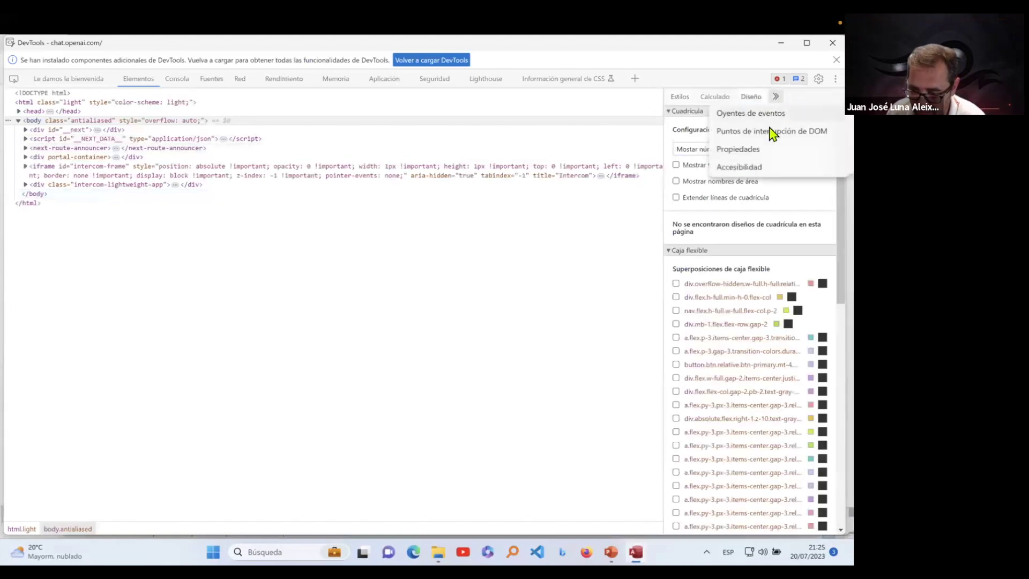
click(766, 150)
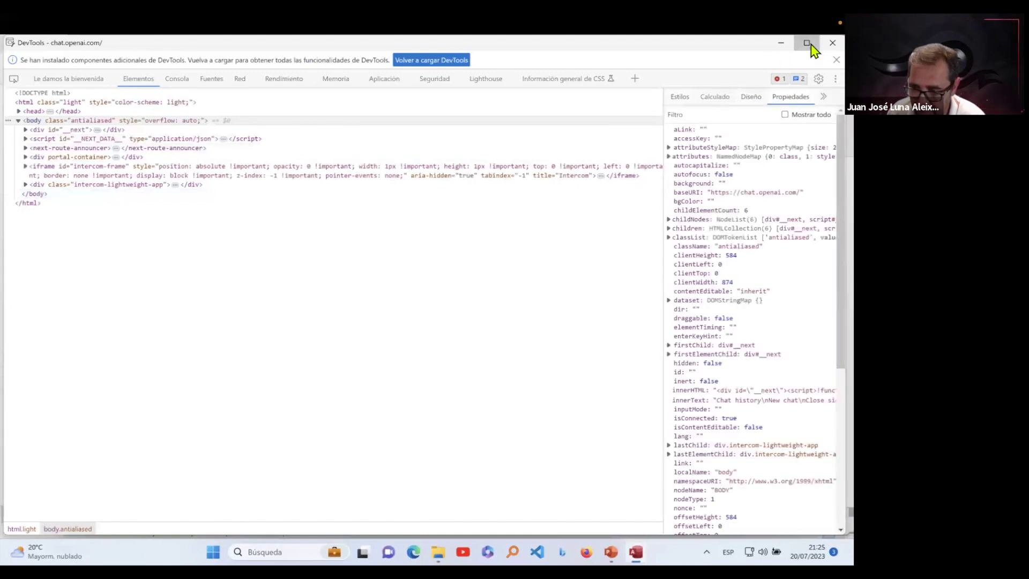
Step: Uncover the form behind DevTools, return to the DevTools window, and expand lastElementChild in the body element's properties
drag(646, 46, 648, 392)
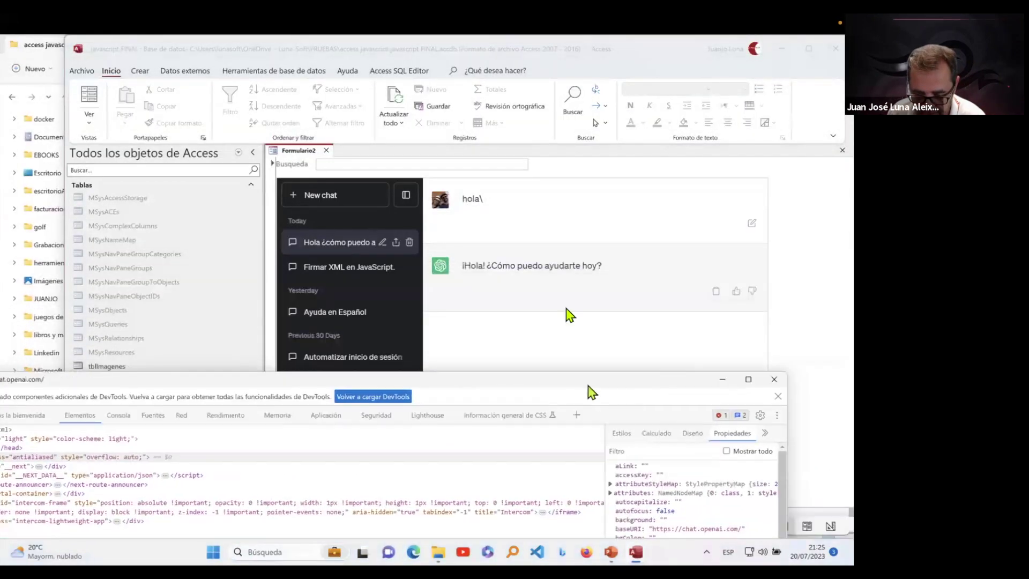
right_click(606, 272)
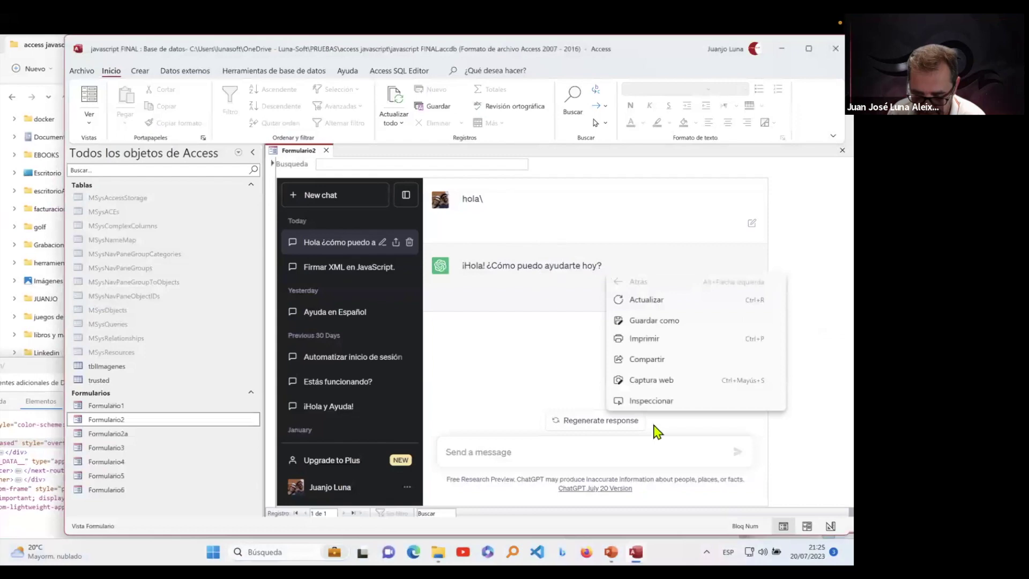
mouse_move(636, 552)
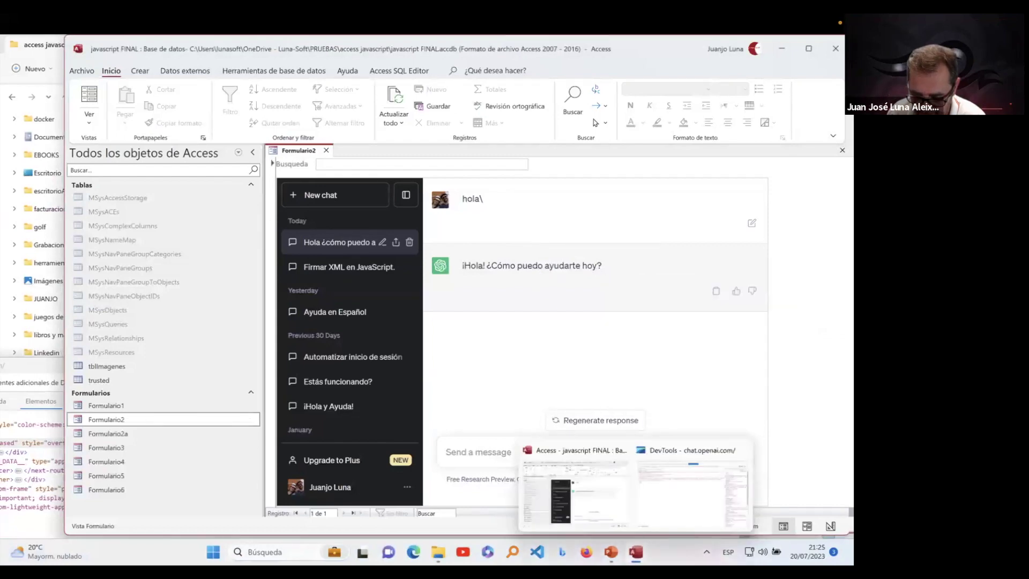
click(678, 494)
drag(602, 365, 674, 142)
scroll(678, 343, down, 5)
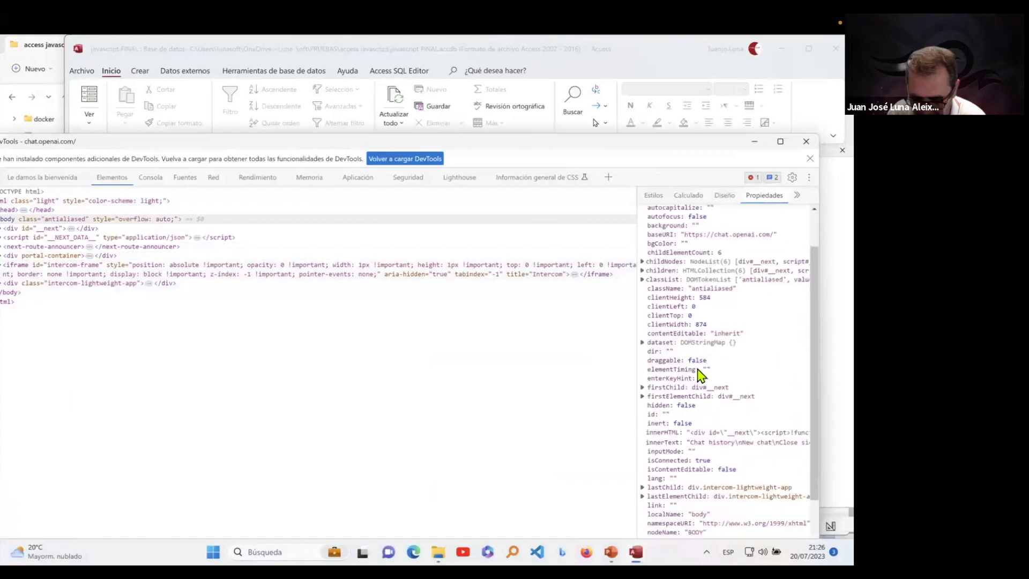
click(670, 287)
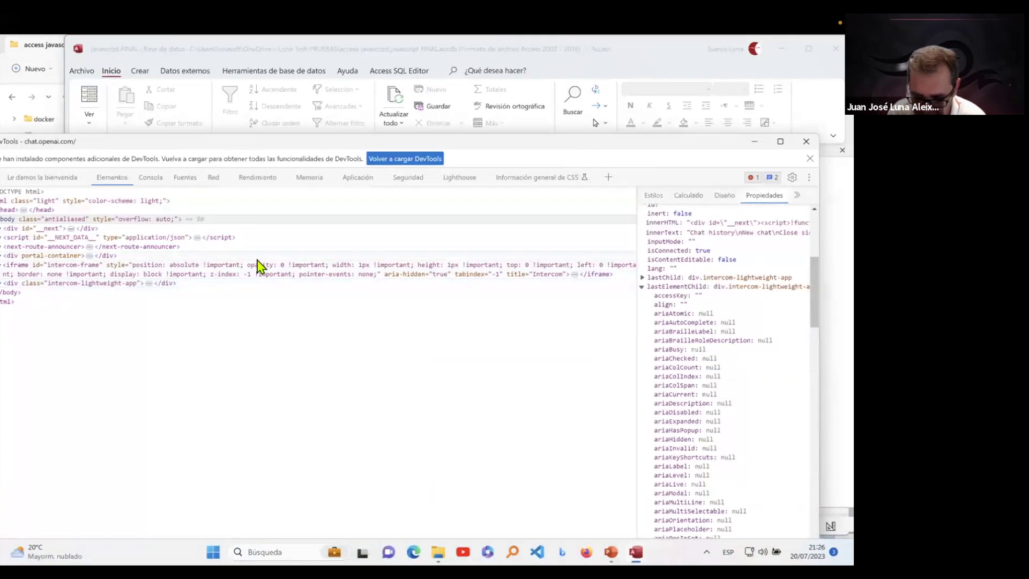
Step: Select the __NEXT_DATA__ script element and reposition the DevTools window so the form can be seen alongside it
click(195, 237)
drag(615, 146, 669, 384)
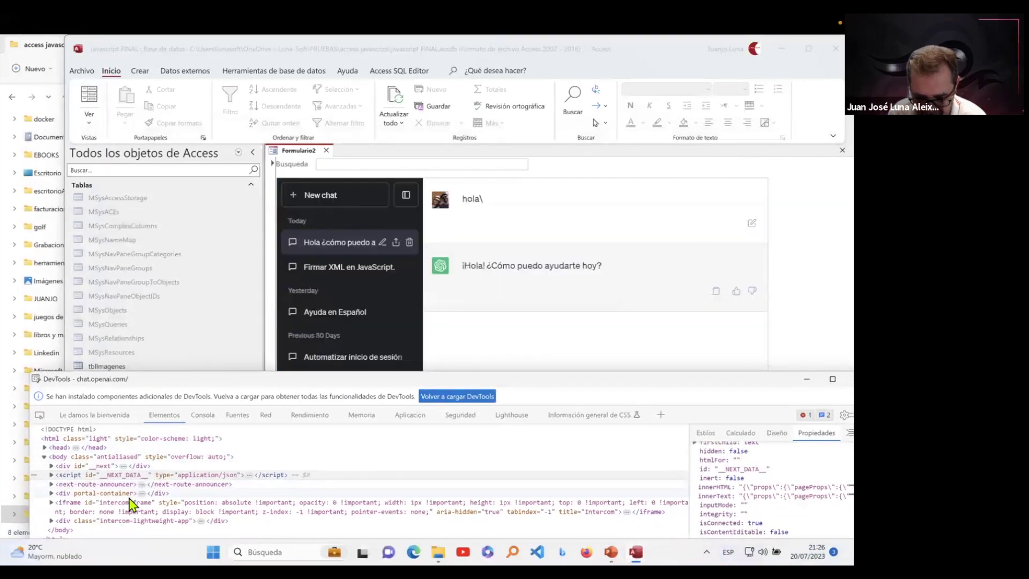
drag(551, 384, 625, 146)
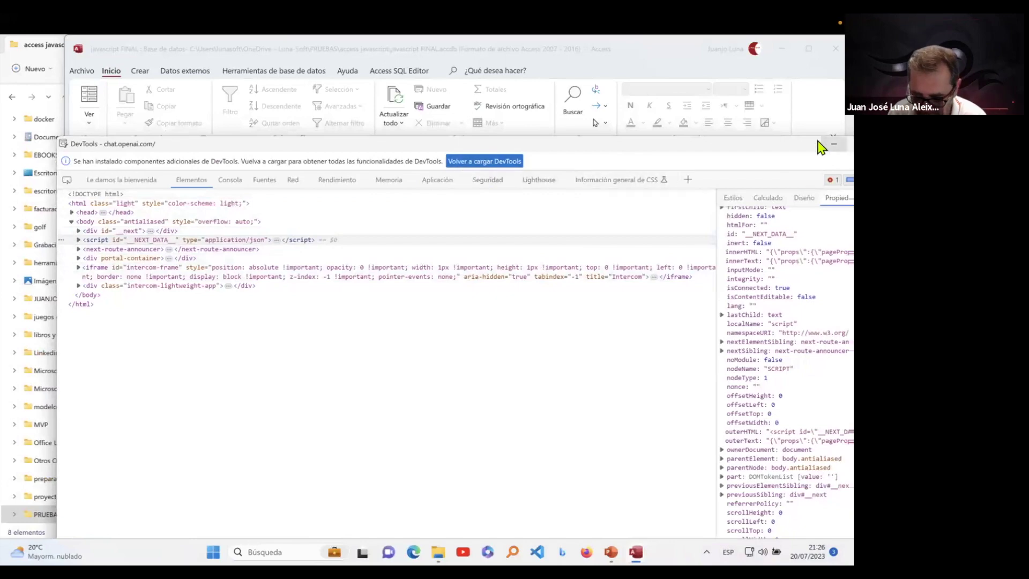
drag(775, 138, 668, 72)
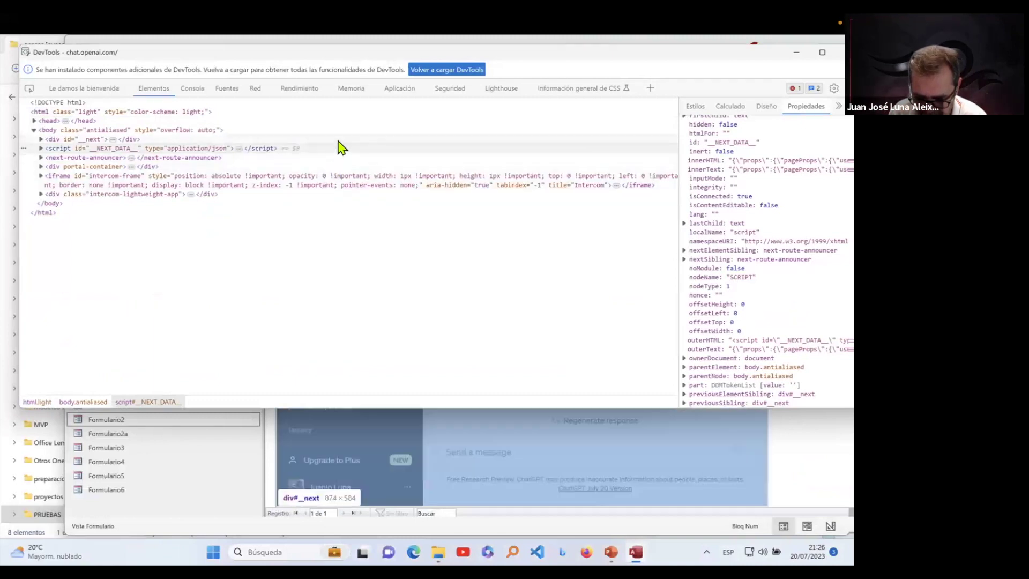
Step: Expand the __NEXT_DATA__ script, __next div and next-route-announcer elements, and examine the latter's properties, including its child element
click(40, 149)
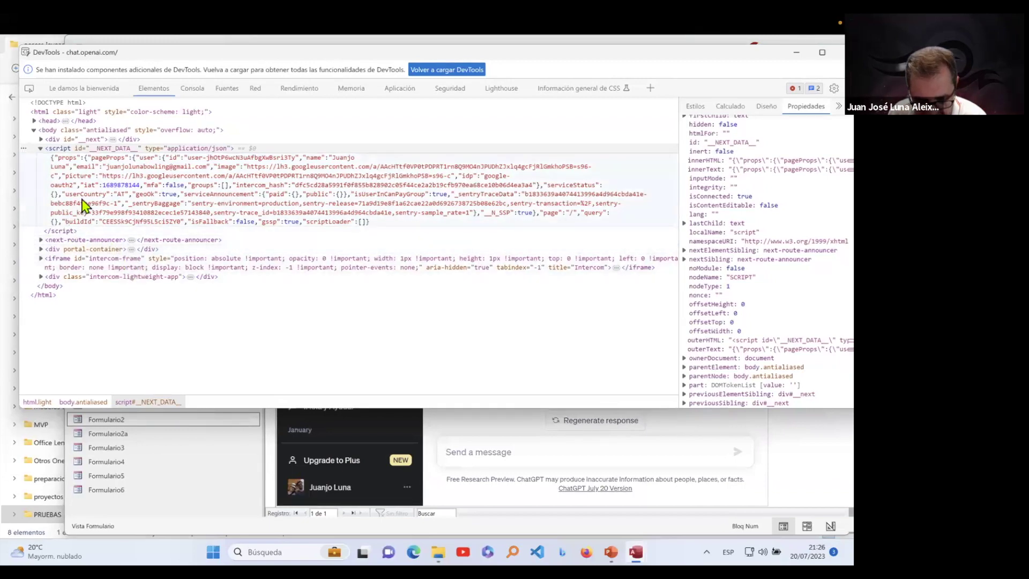
click(40, 139)
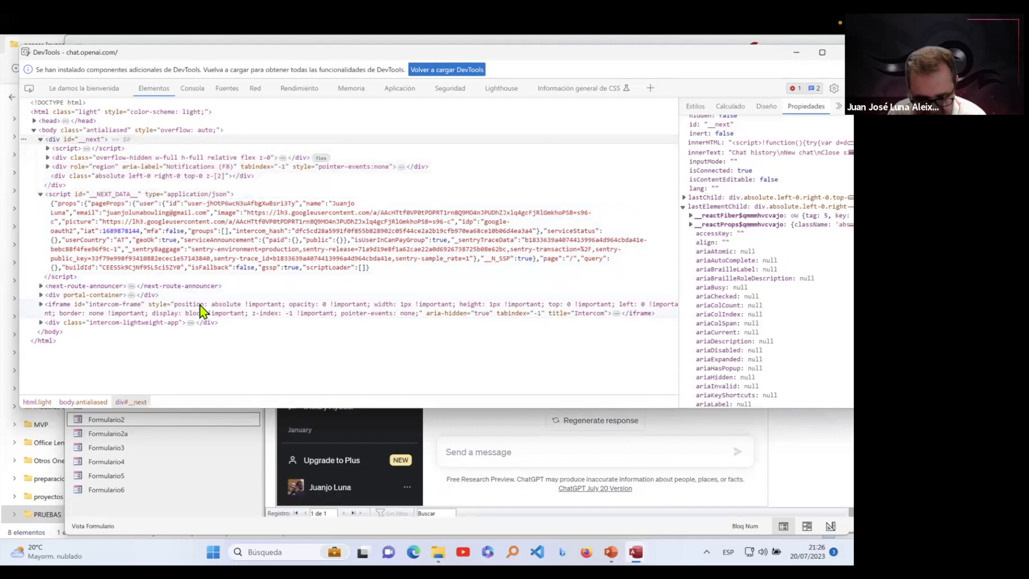
click(41, 286)
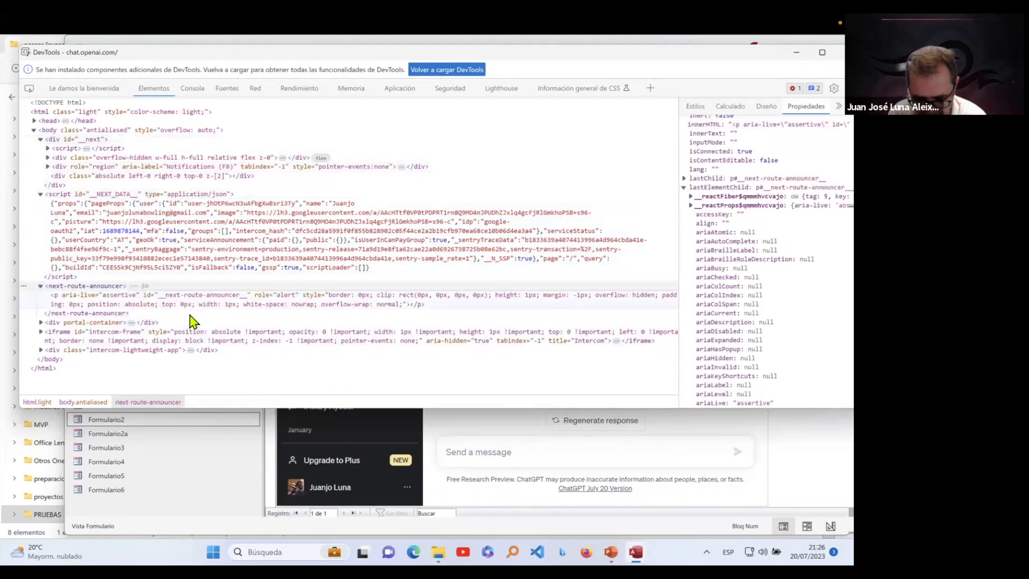
scroll(748, 265, up, 4)
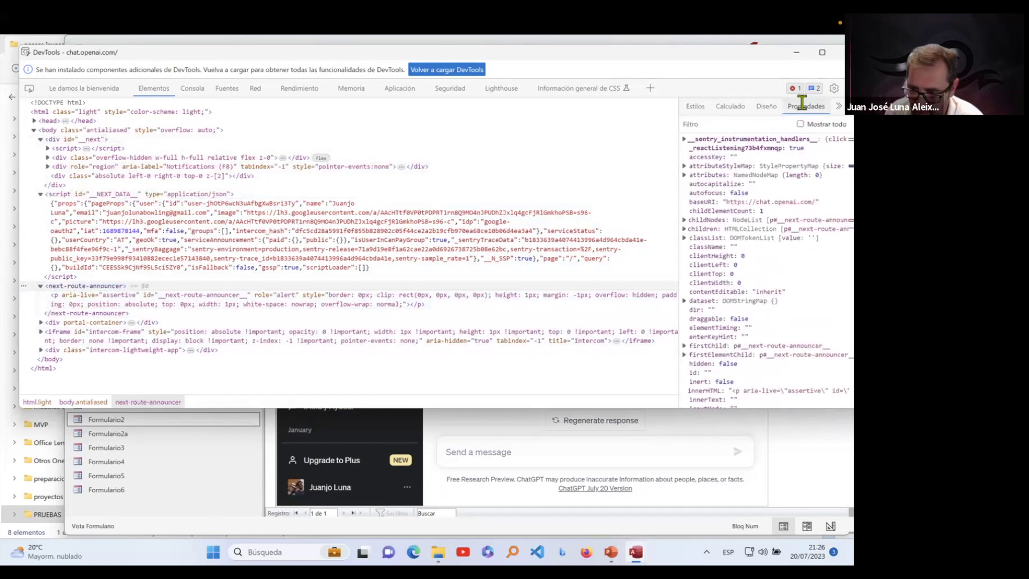
click(718, 318)
scroll(724, 267, down, 5)
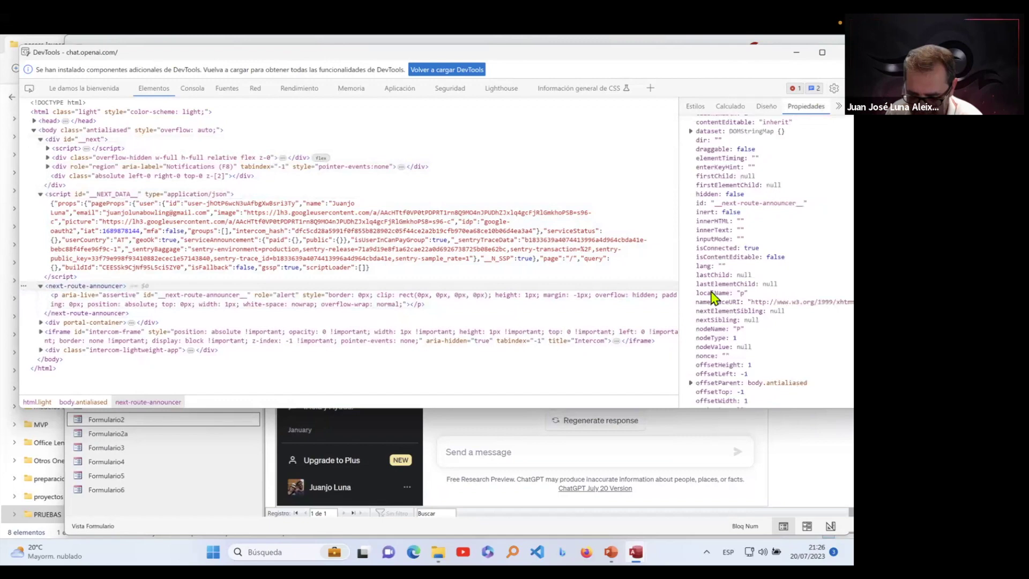
Step: Inspect the element around the 'hola\' message in DevTools and view its styles (Estilos) and layout (Diseño)
right_click(633, 451)
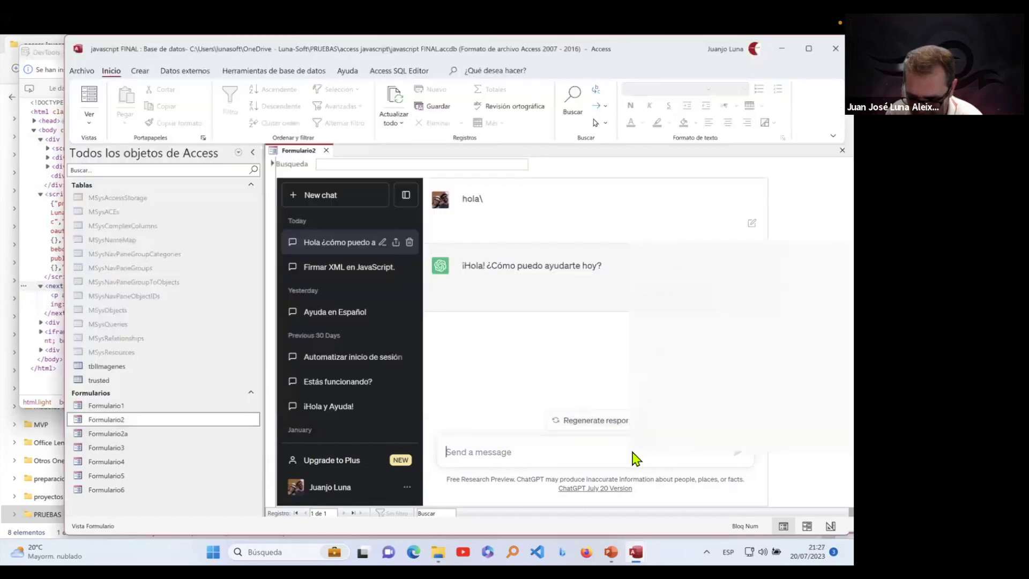
click(560, 457)
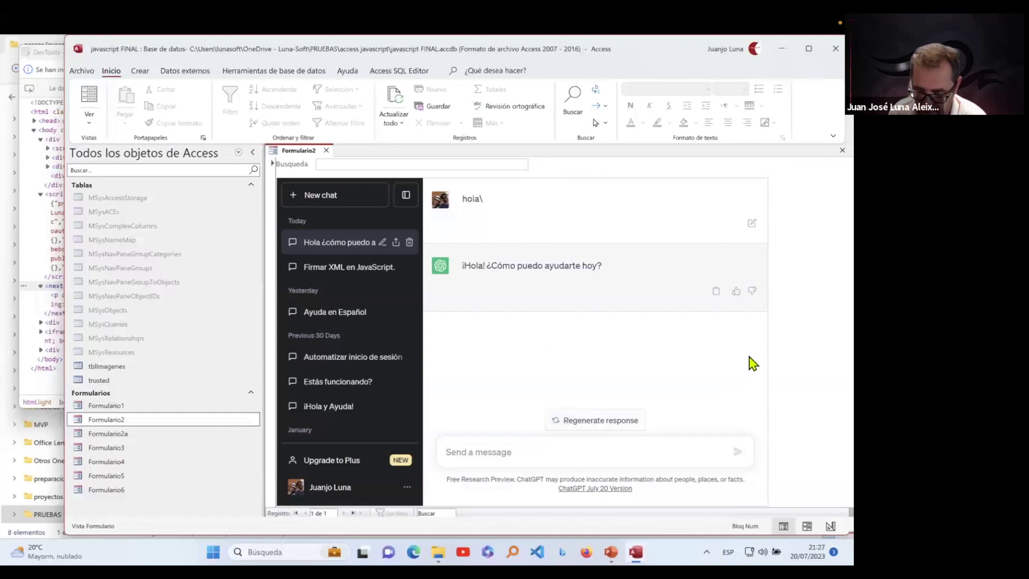
right_click(792, 347)
click(591, 362)
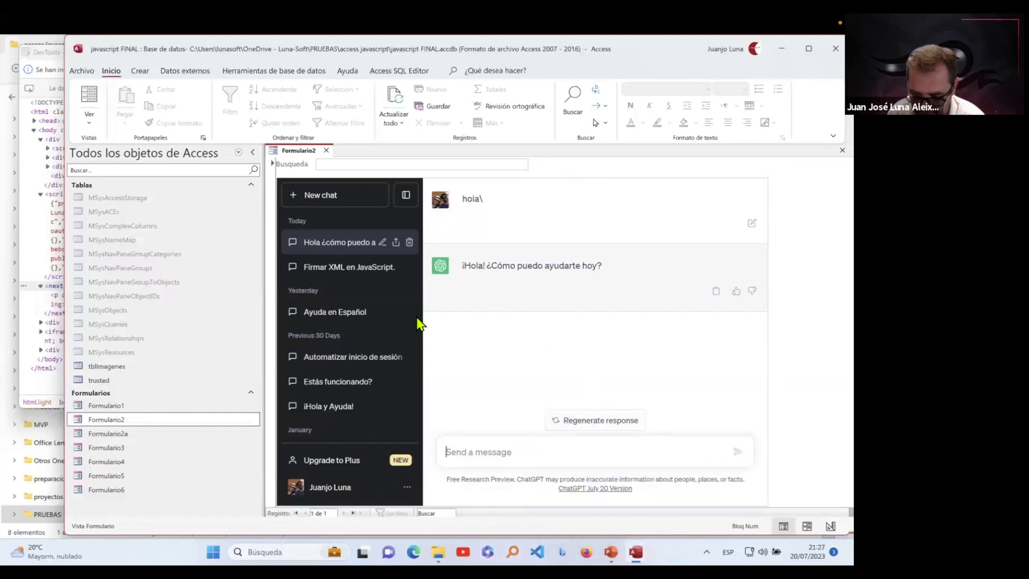
right_click(607, 192)
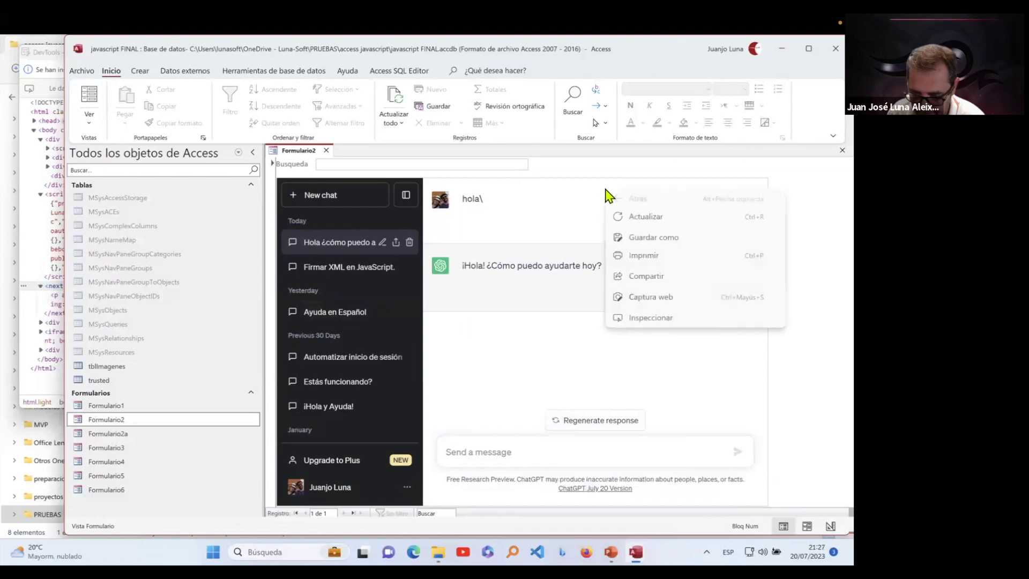
click(647, 318)
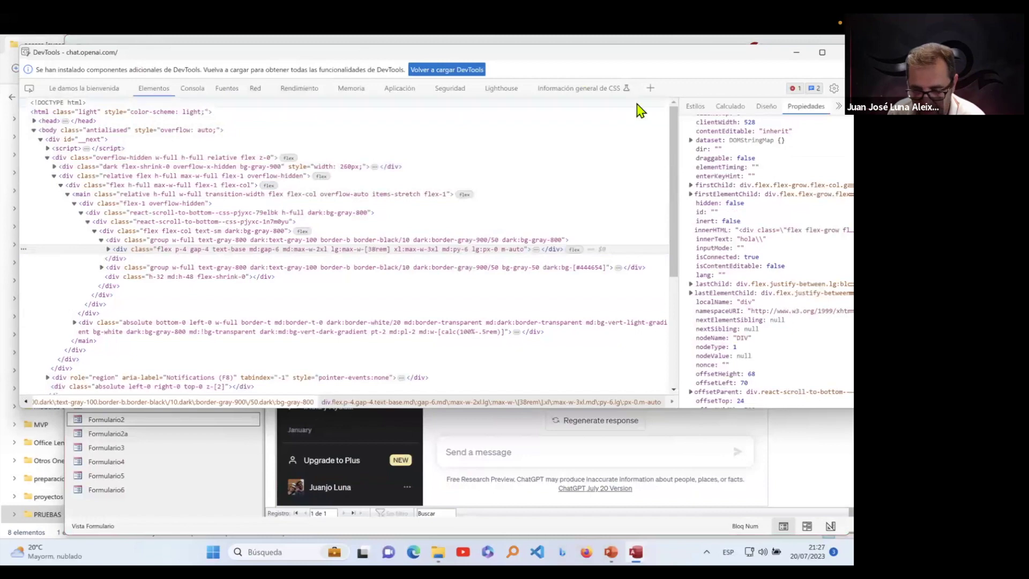
click(699, 109)
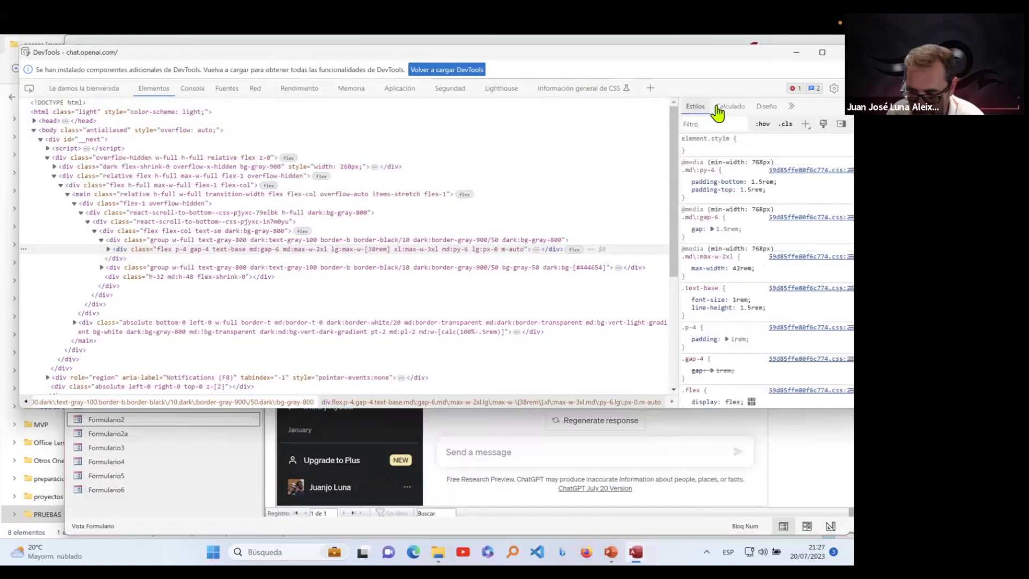
click(758, 110)
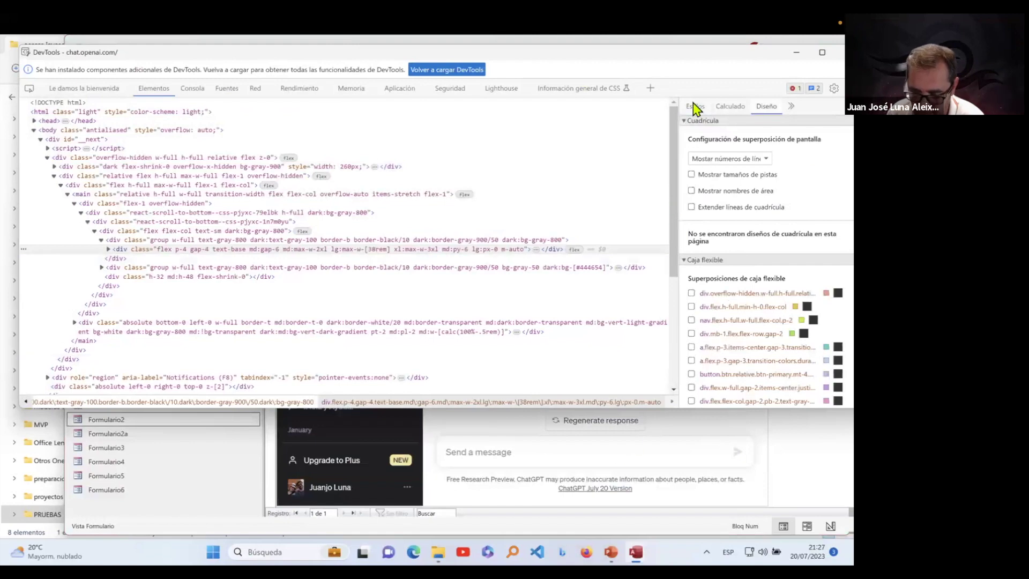
Step: Close the DevTools window and Formulario2, and open Formulario2a in form view
drag(737, 59, 662, 105)
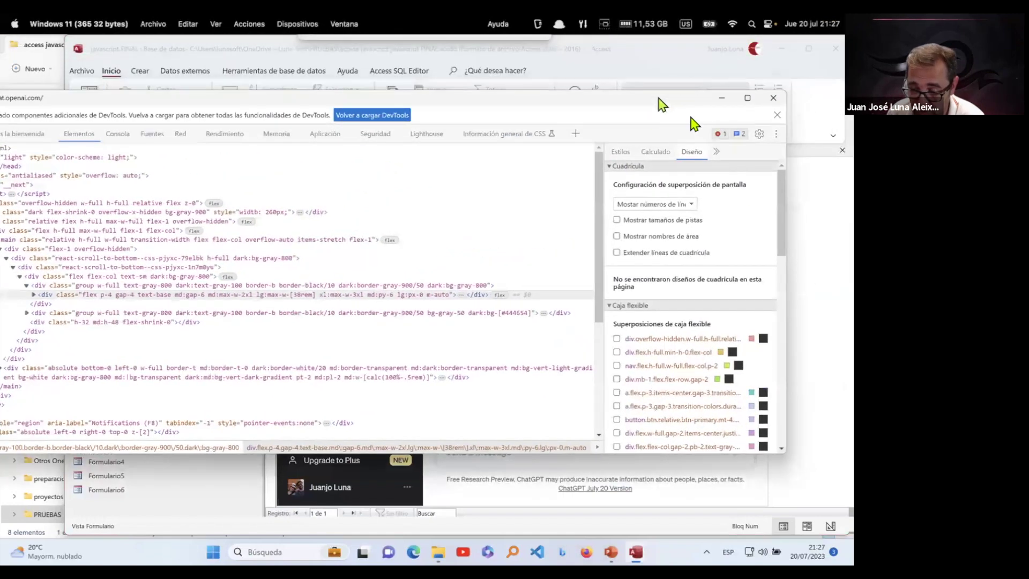
click(748, 108)
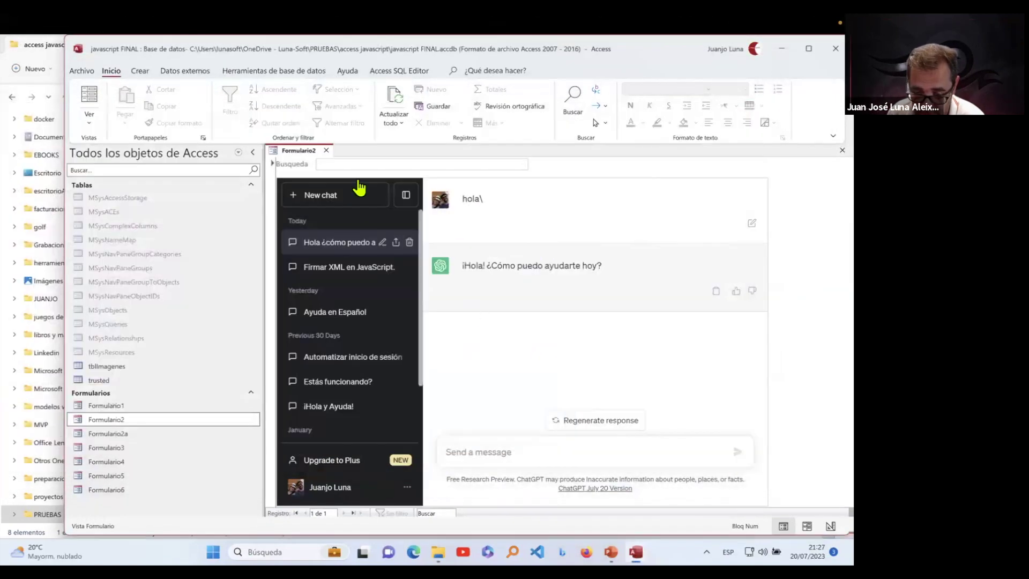
click(327, 151)
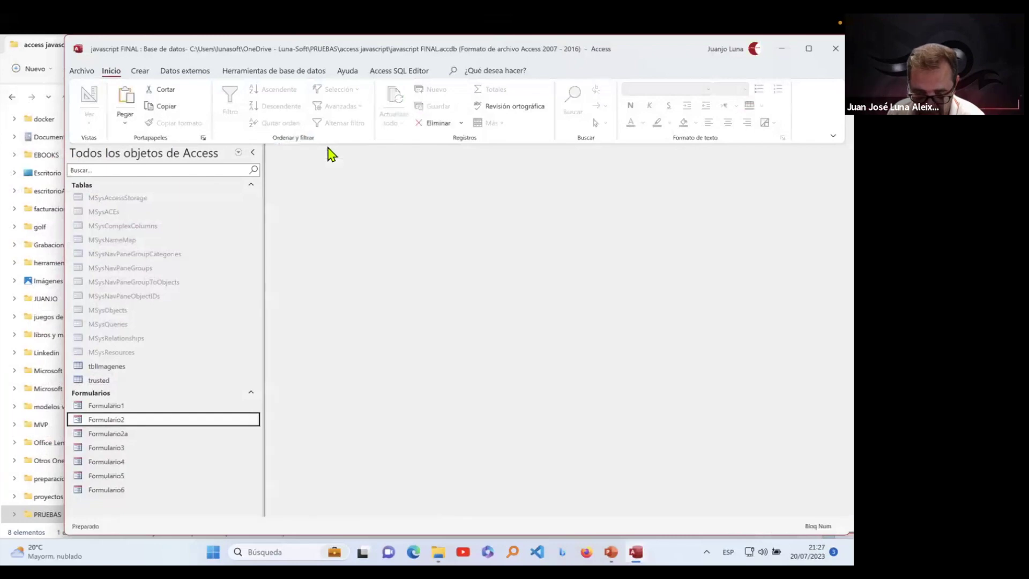
double_click(147, 435)
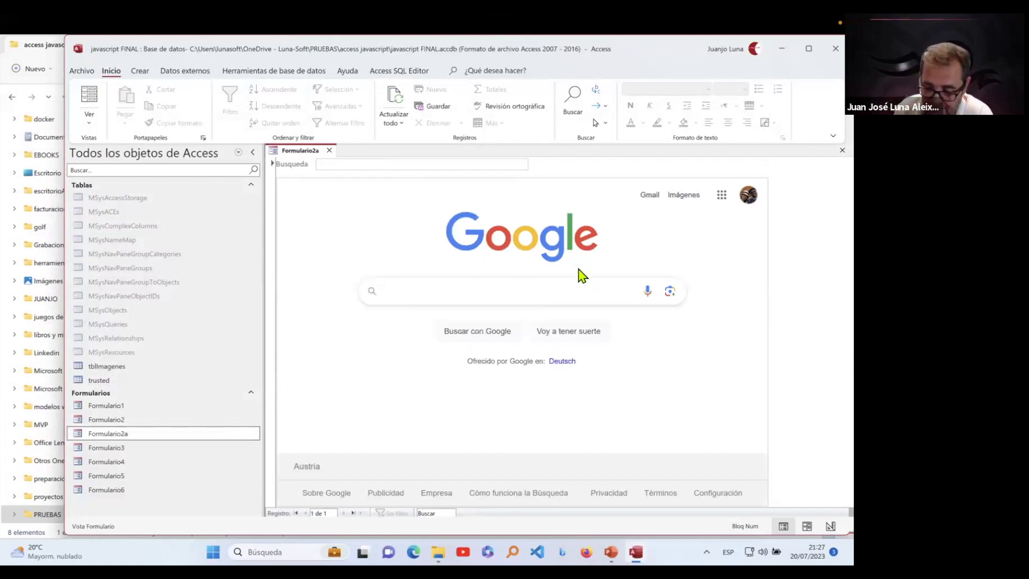
Step: Check the Edge browser control of Formulario2a in design view and return to form view
right_click(798, 197)
click(759, 237)
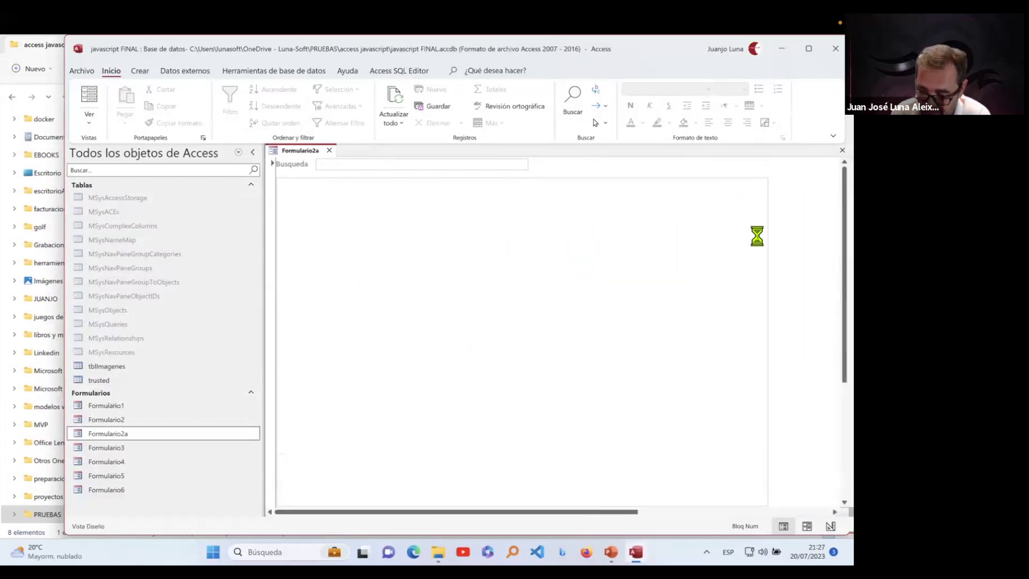
click(343, 230)
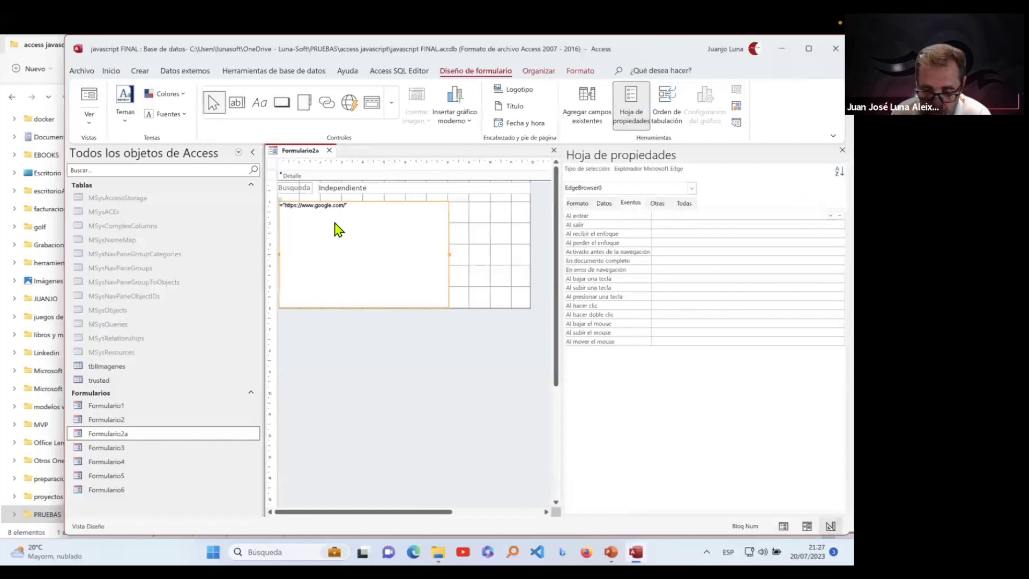
click(89, 98)
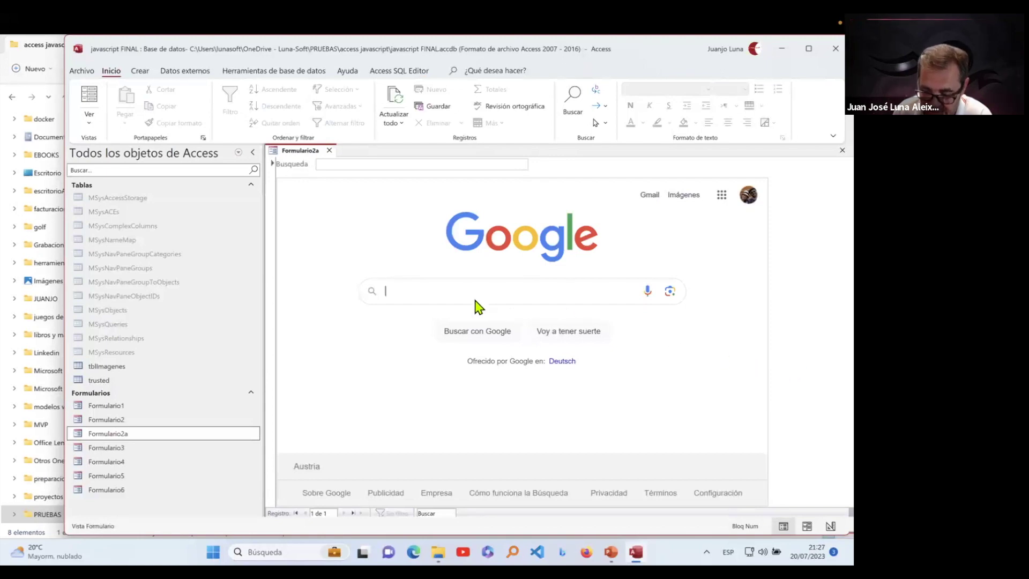
Step: Search Google for "deportes de motor" inside the form and open the Wikipedia result
click(453, 290)
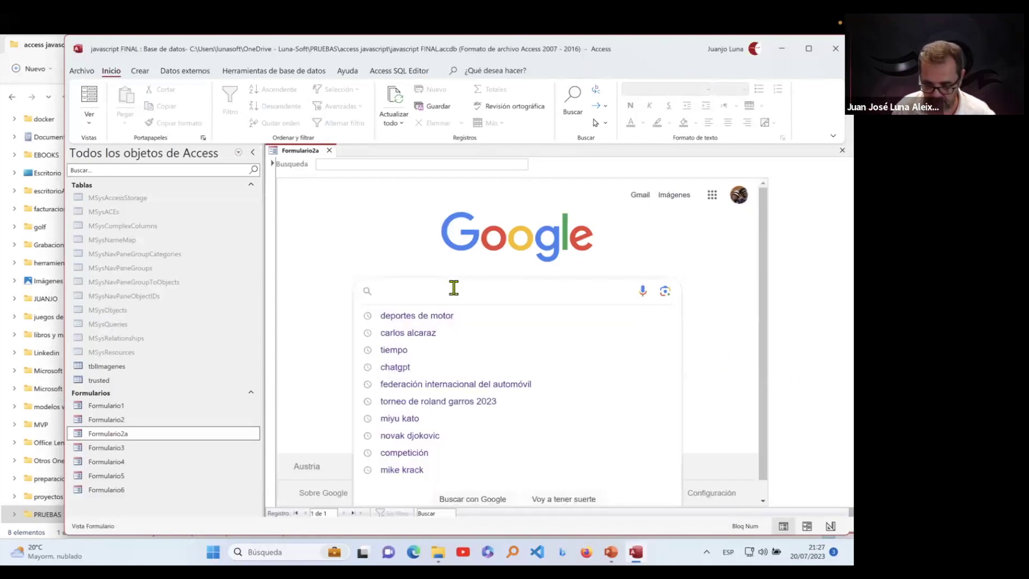
click(453, 317)
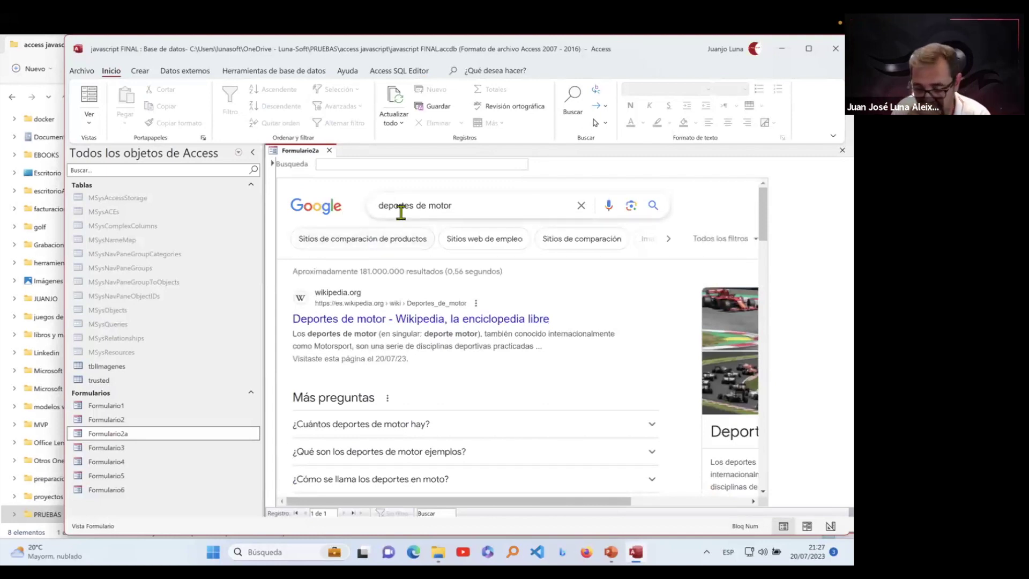
click(398, 319)
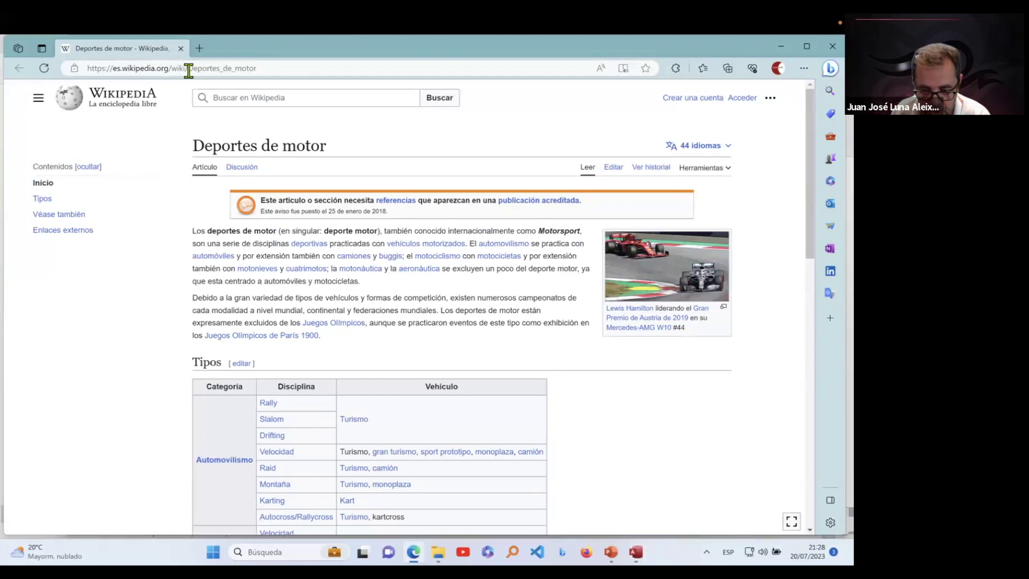
drag(167, 68, 79, 70)
key(ctrl+c)
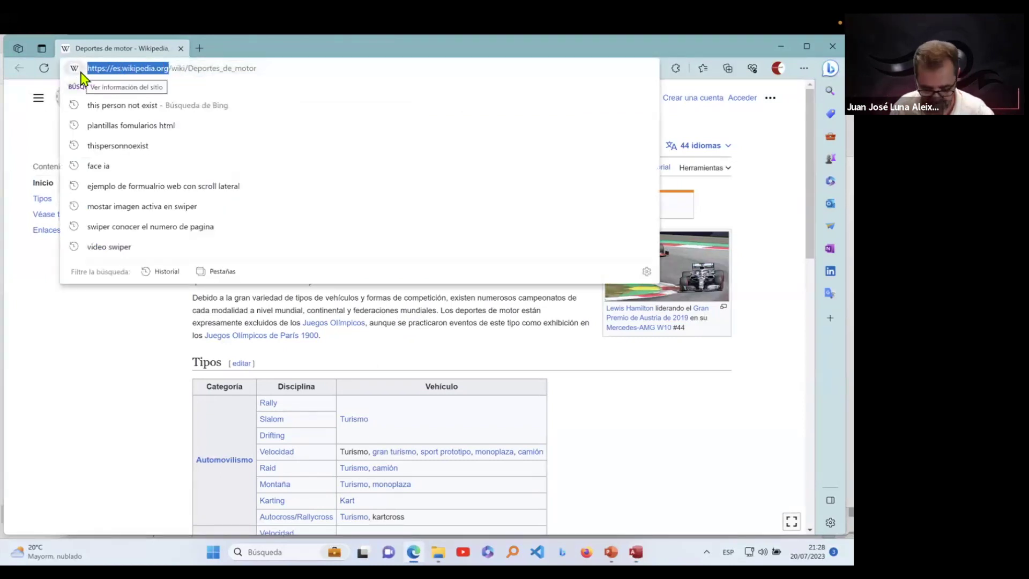
click(181, 48)
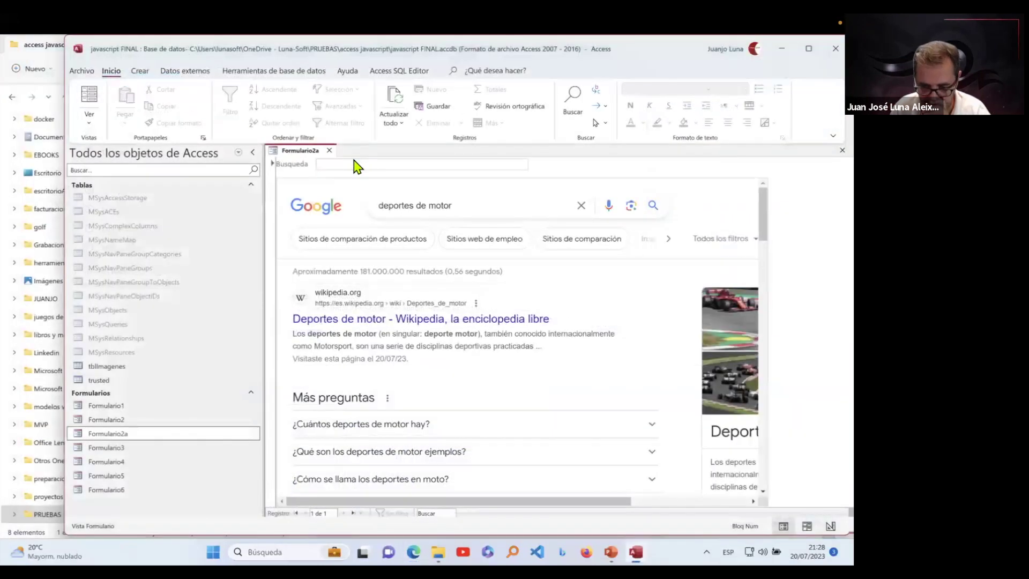
double_click(117, 380)
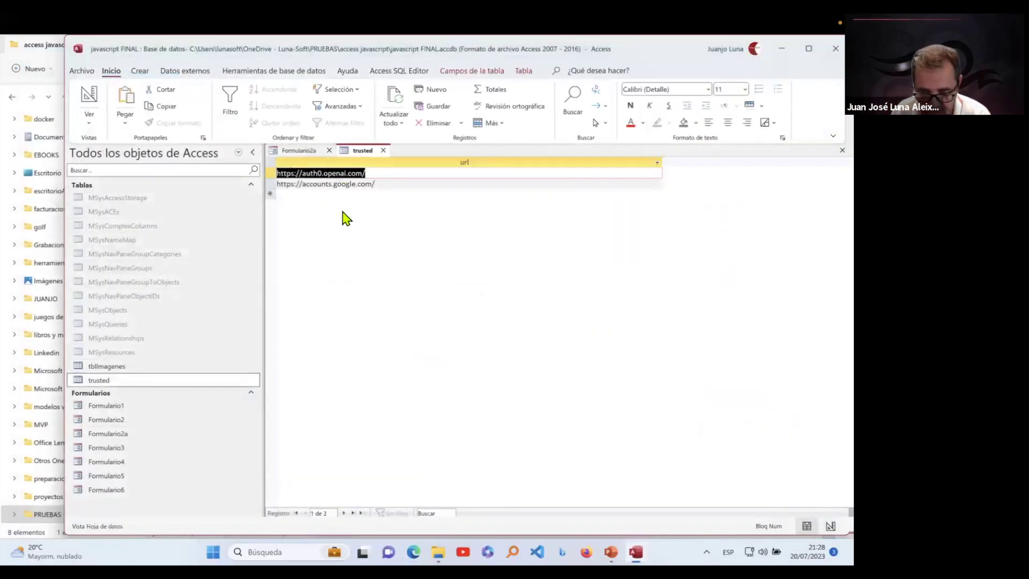
click(433, 196)
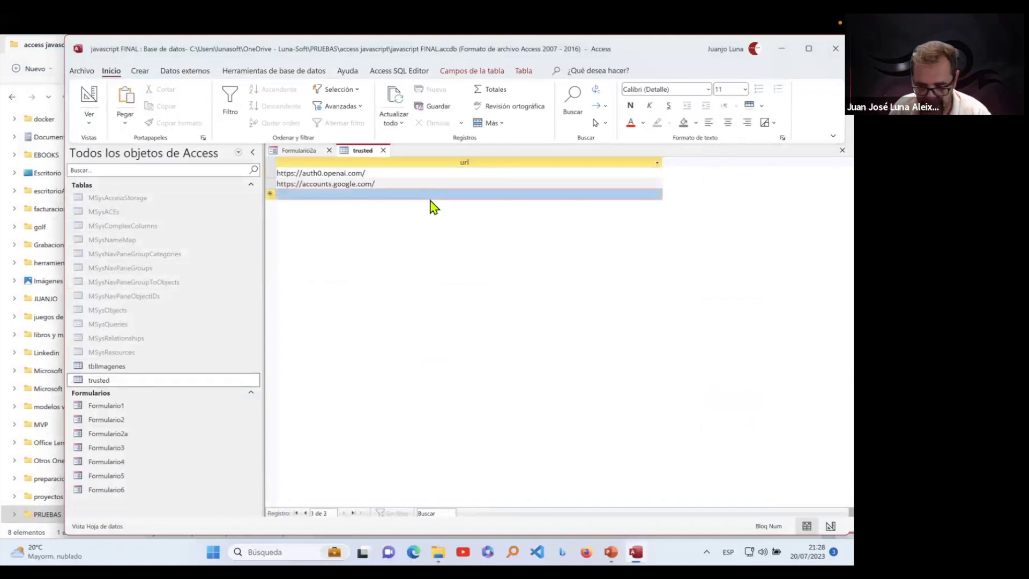
key(ctrl+v)
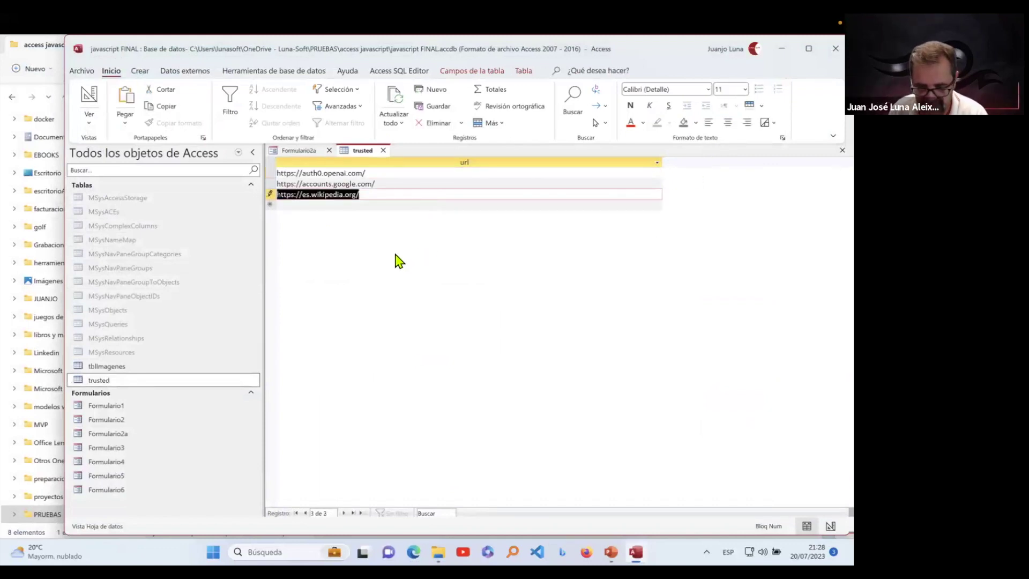
click(425, 206)
drag(427, 194, 242, 198)
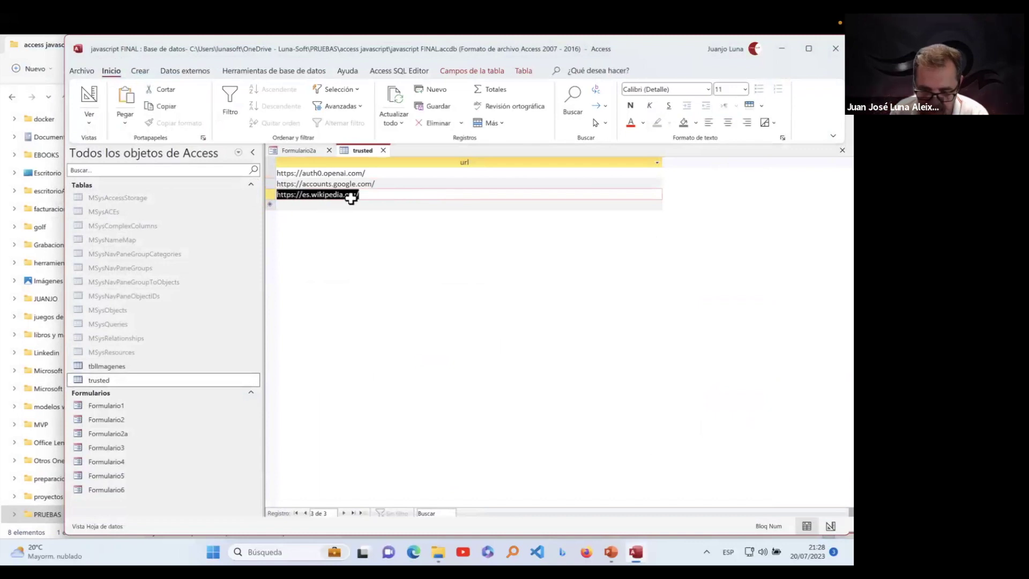
click(383, 151)
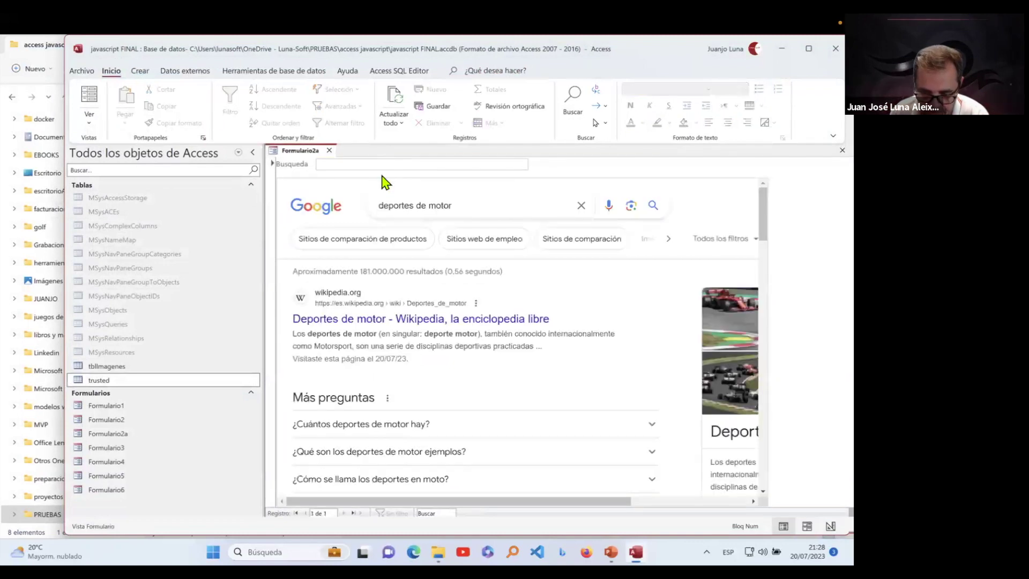
Step: Reopen Formulario2a, search again for "deportes de motor" and open the Wikipedia article from the results
click(330, 150)
click(139, 438)
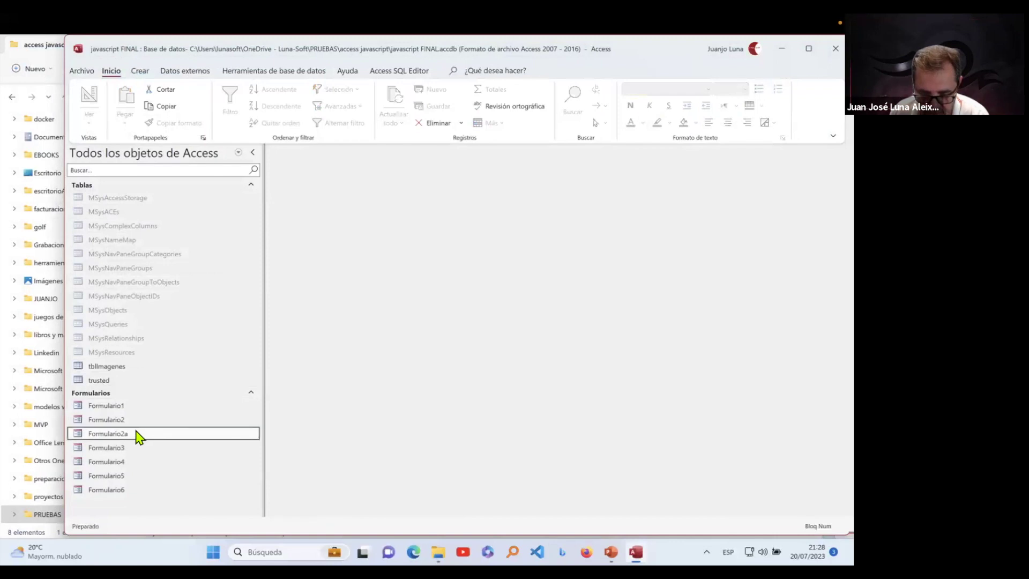
double_click(137, 435)
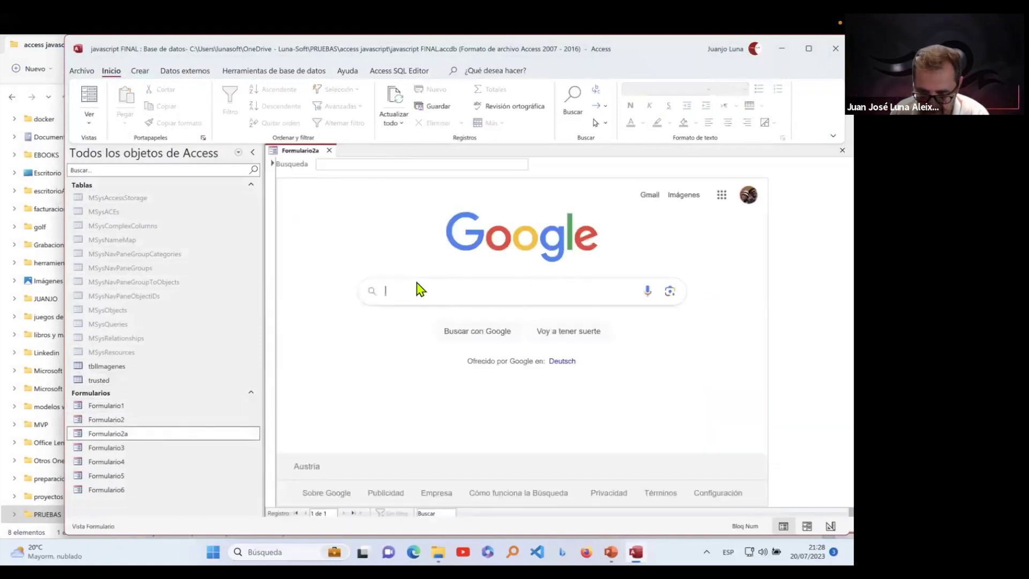
click(417, 287)
click(421, 317)
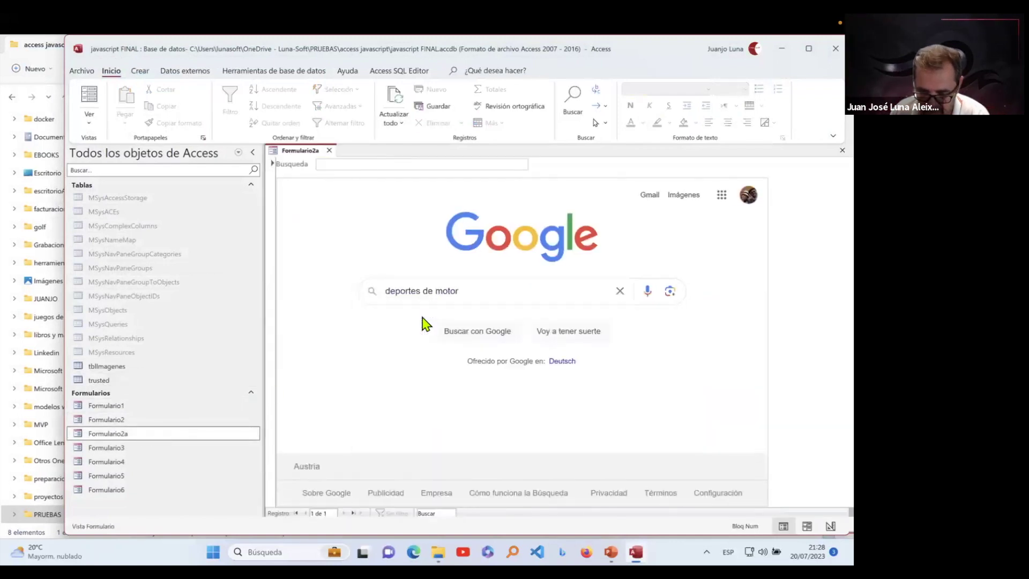
click(393, 321)
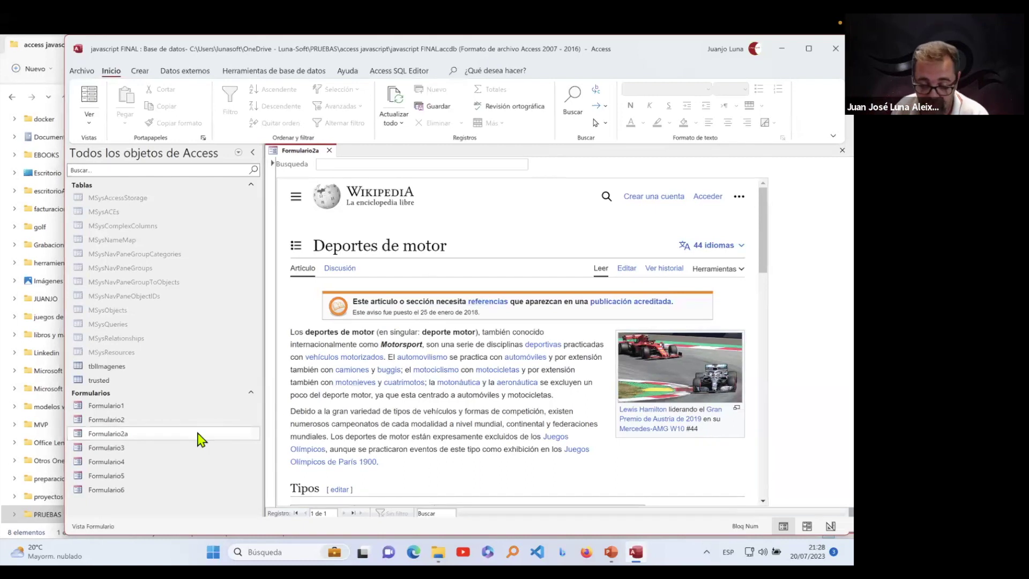
Step: Review the trusted table's URLs and examine the Dominios de confianza property of the browser control in Formulario2a's design view
double_click(134, 382)
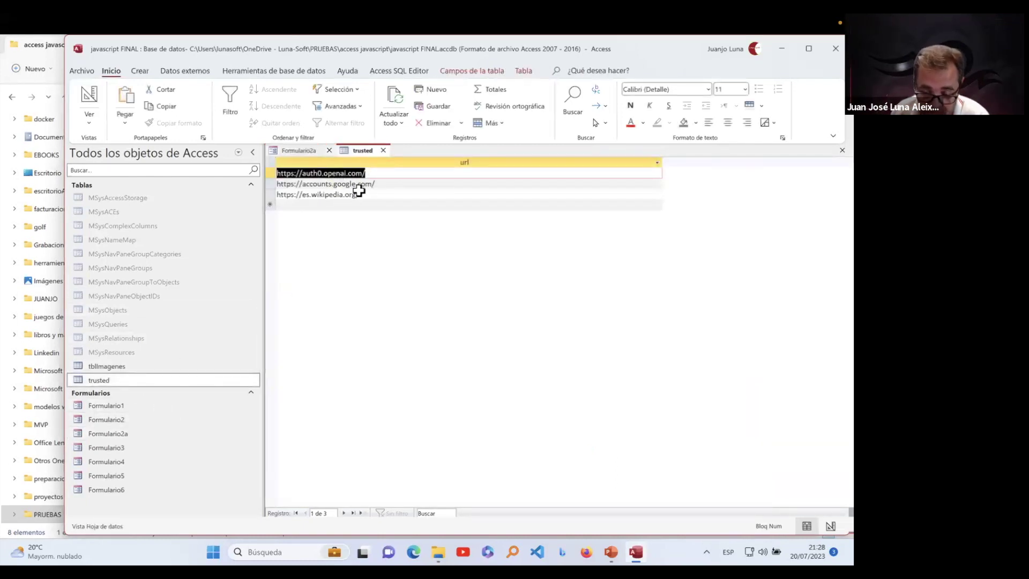
click(383, 150)
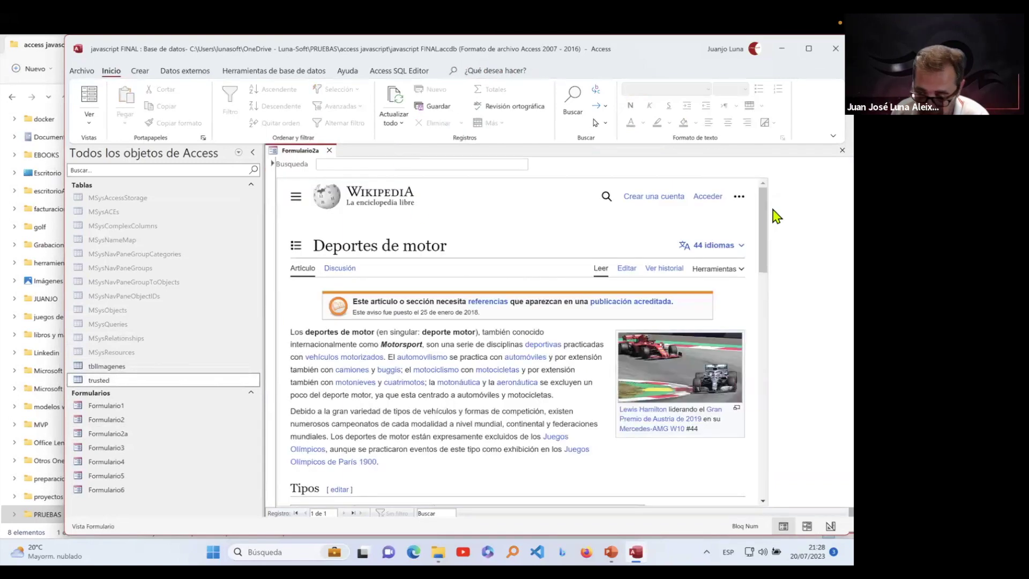
right_click(771, 213)
click(741, 254)
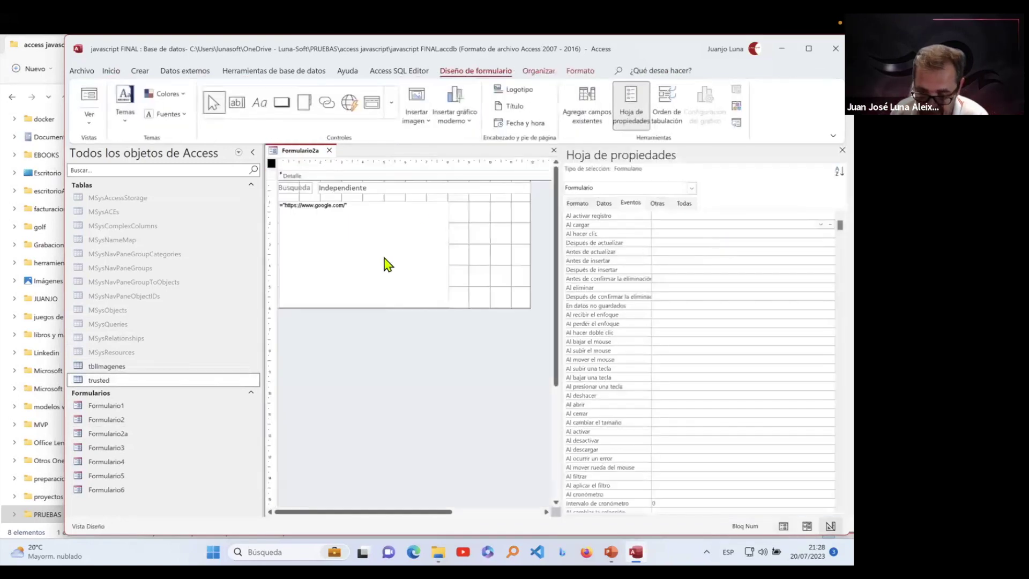
click(383, 264)
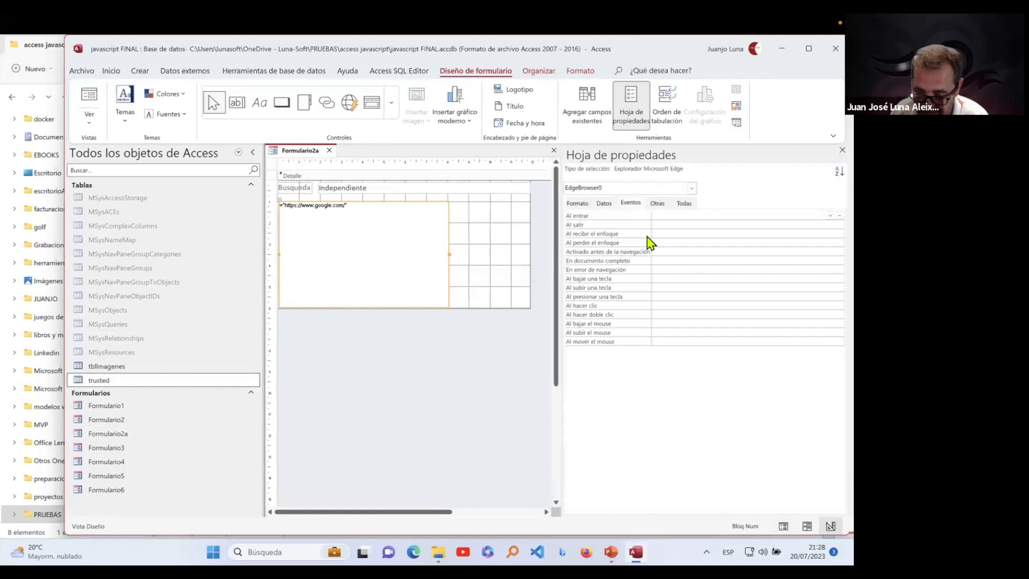
click(607, 207)
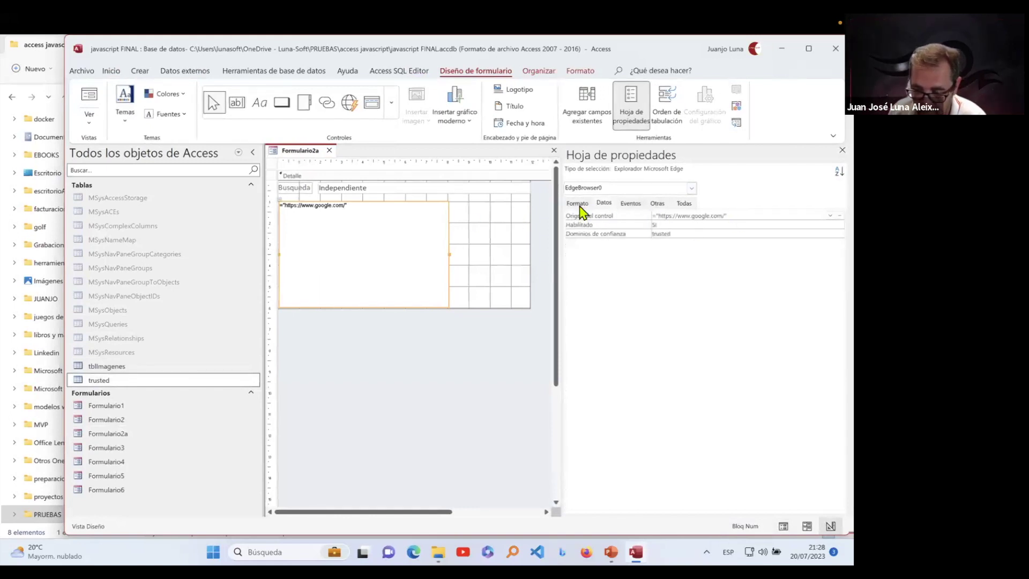
drag(678, 233, 564, 233)
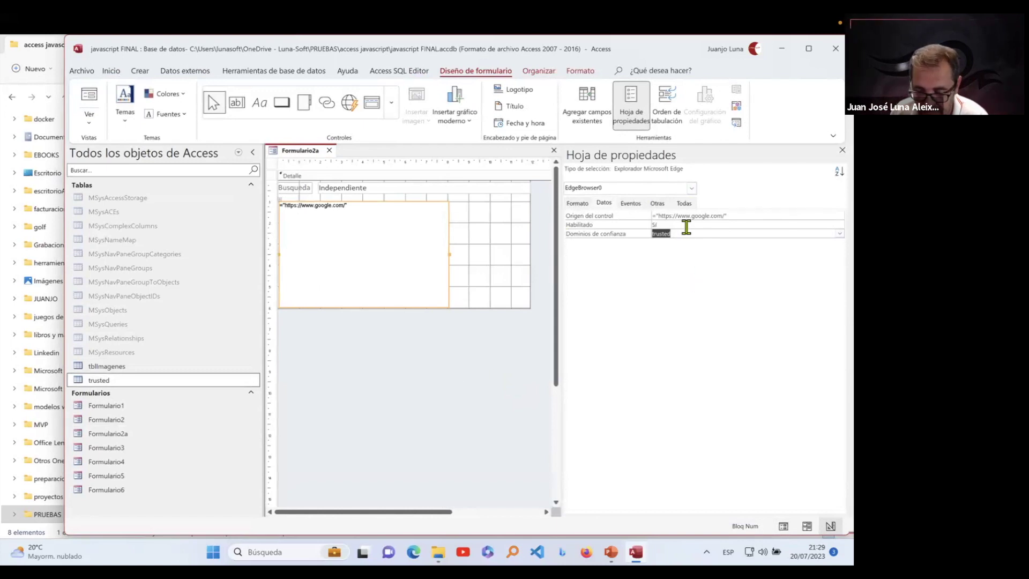
Step: Look at the trusted table's records once more, and close both the table and Formulario2a
click(109, 381)
double_click(109, 381)
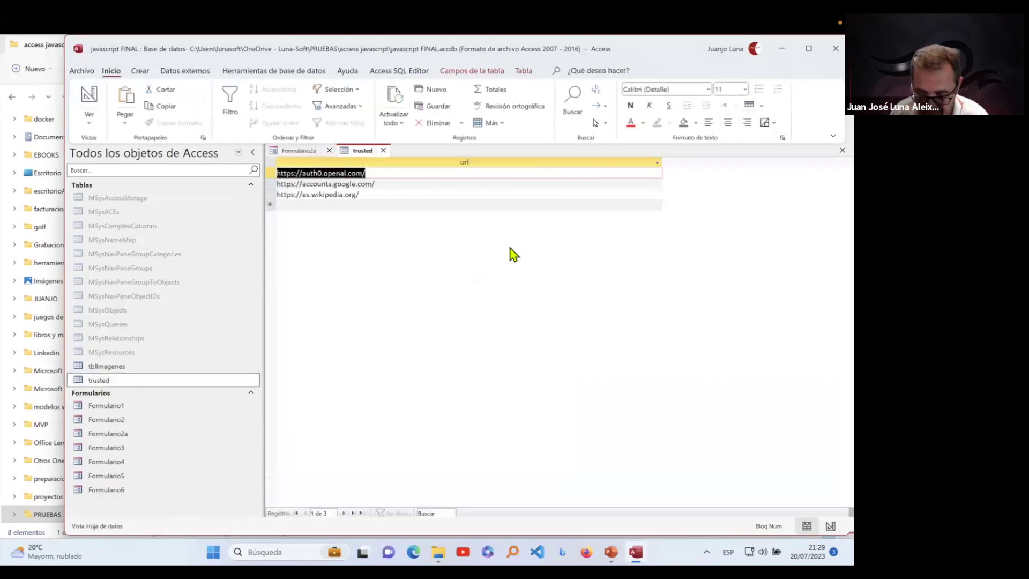
click(384, 151)
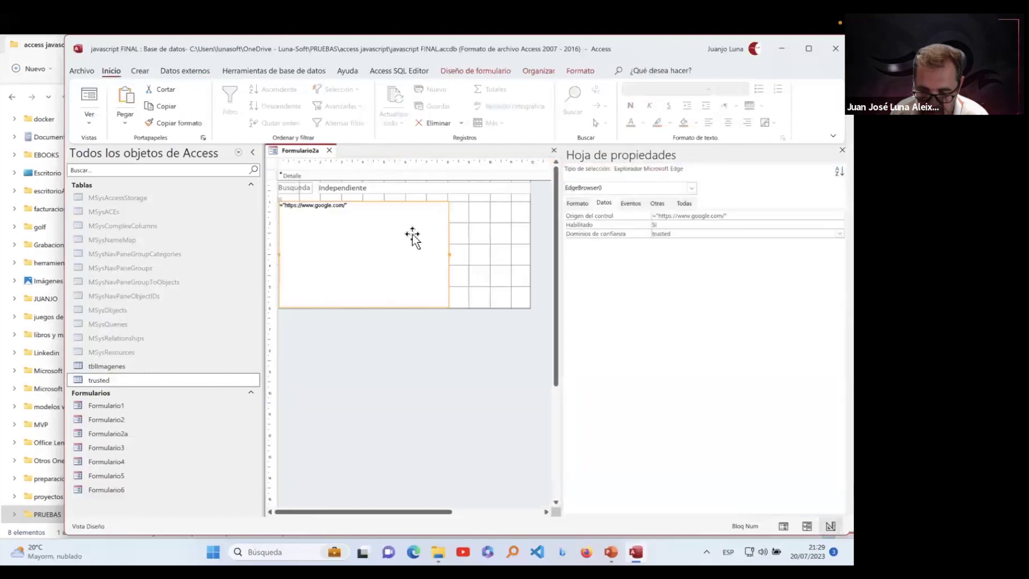
click(329, 151)
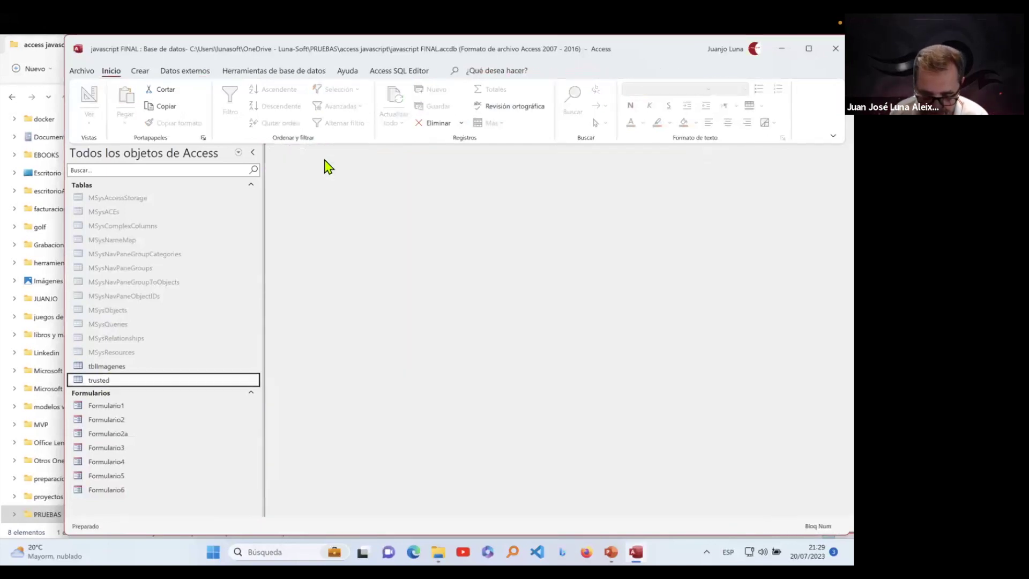
Step: Open Formulario3, swipe its image cube to the sunset picture and run Selección actual to report the current selection
click(134, 449)
double_click(134, 449)
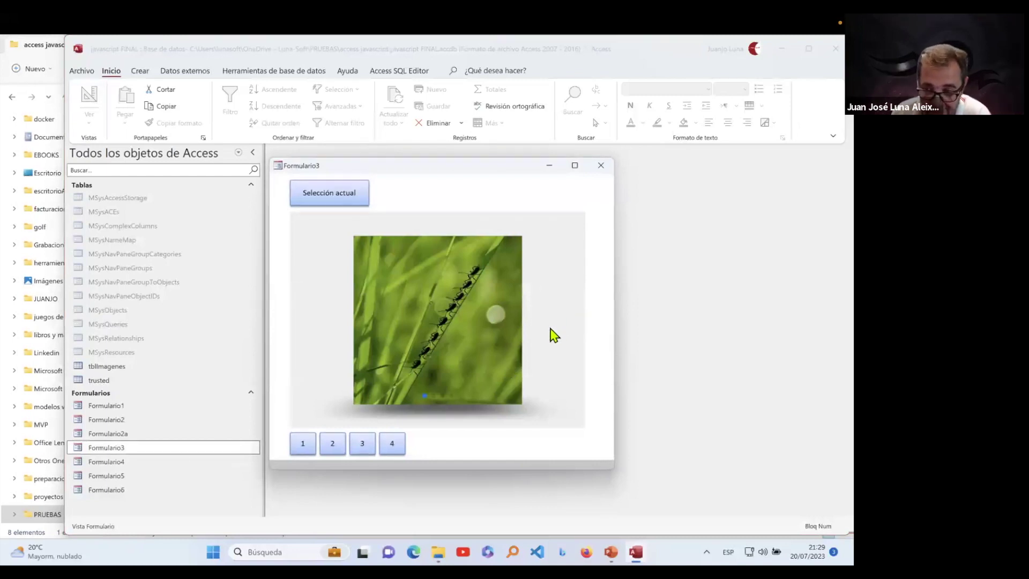
drag(492, 331, 375, 349)
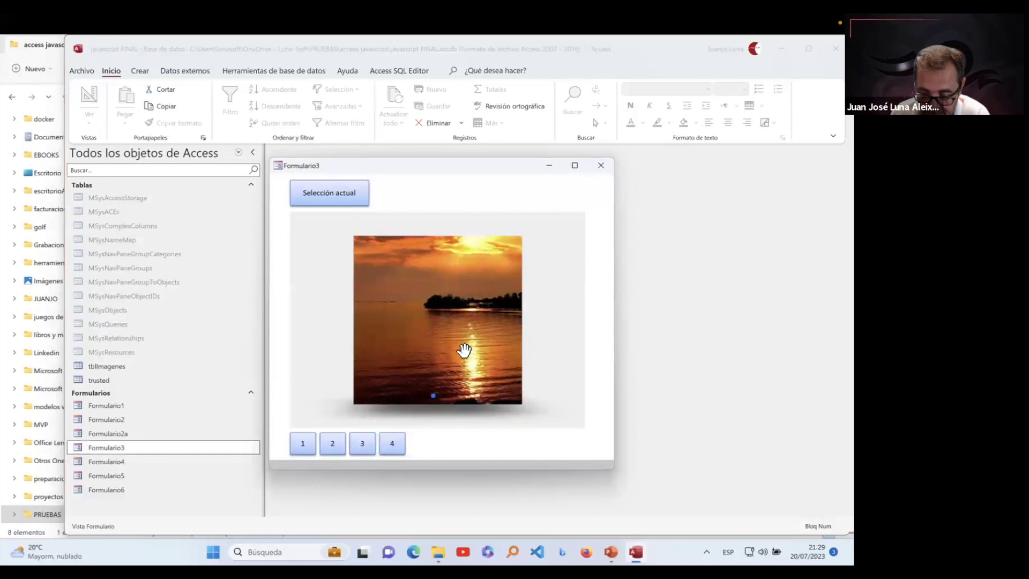
drag(466, 349, 348, 373)
drag(459, 340, 537, 340)
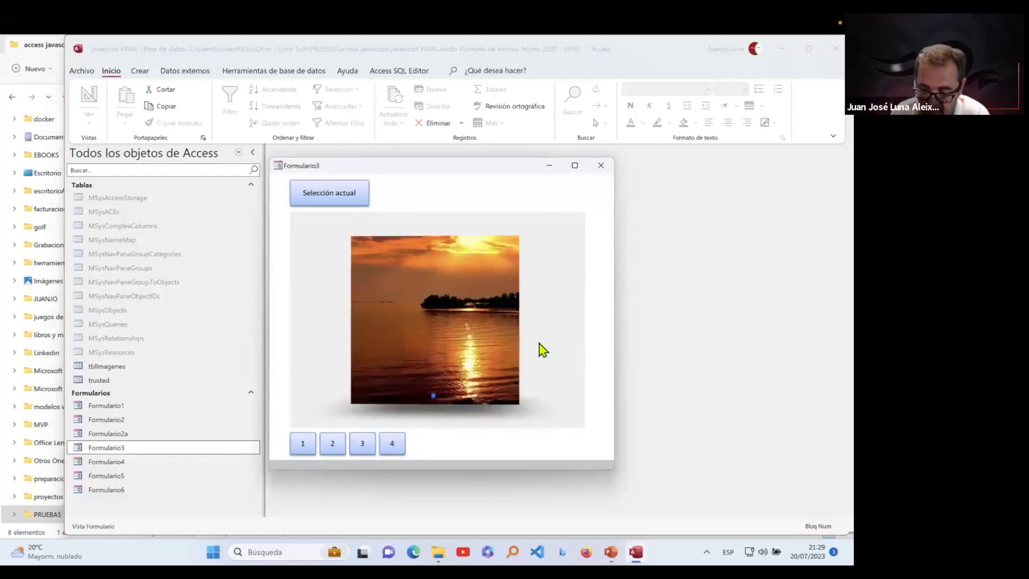
mouse_move(427, 329)
mouse_down()
mouse_move(525, 321)
mouse_move(436, 328)
mouse_up()
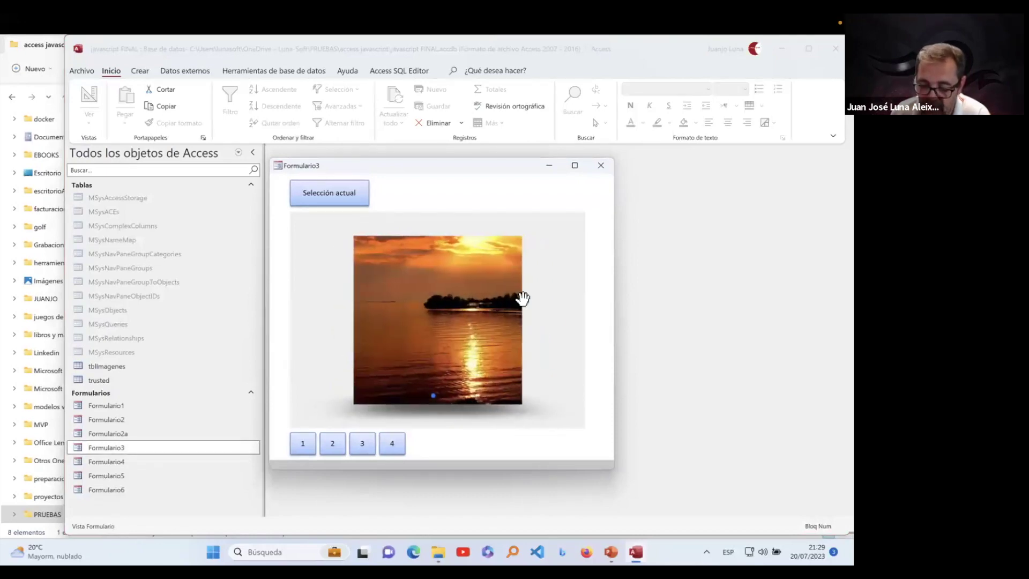
click(334, 197)
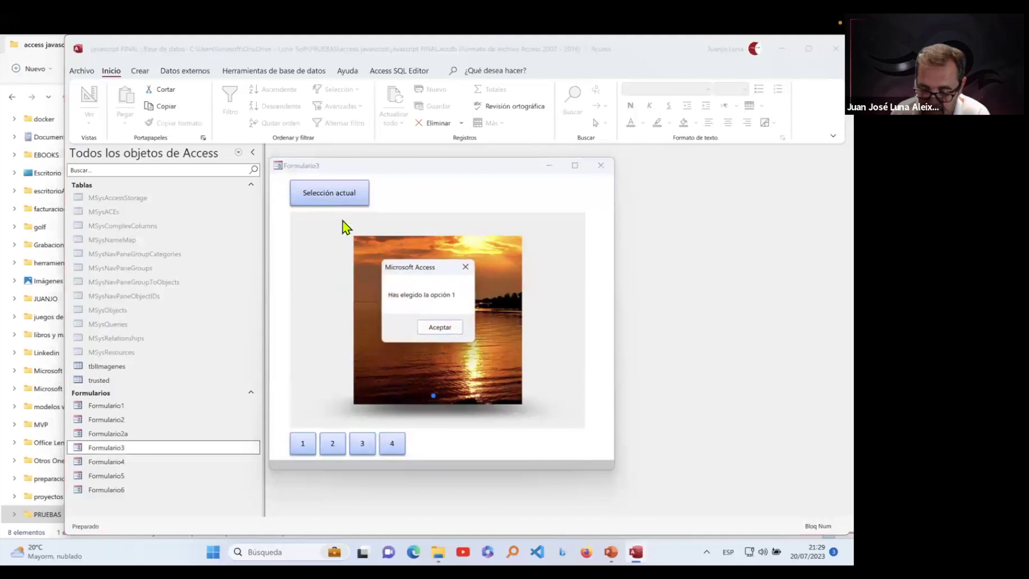
Step: Close the message, swipe the image cube to the picture of ants on grass and run Selección actual again, dismissing its message
click(440, 328)
drag(395, 329, 601, 321)
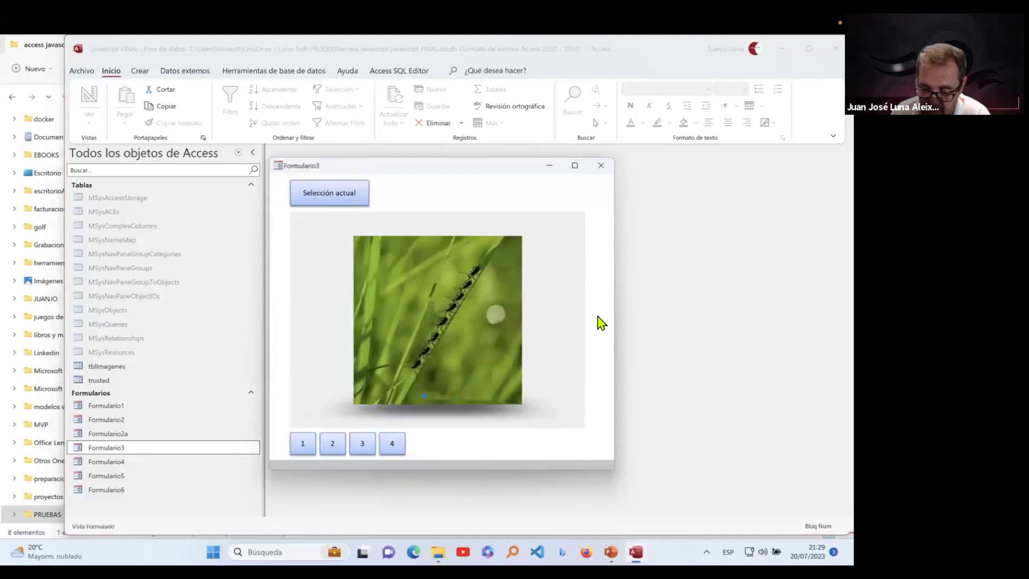
click(345, 193)
click(438, 327)
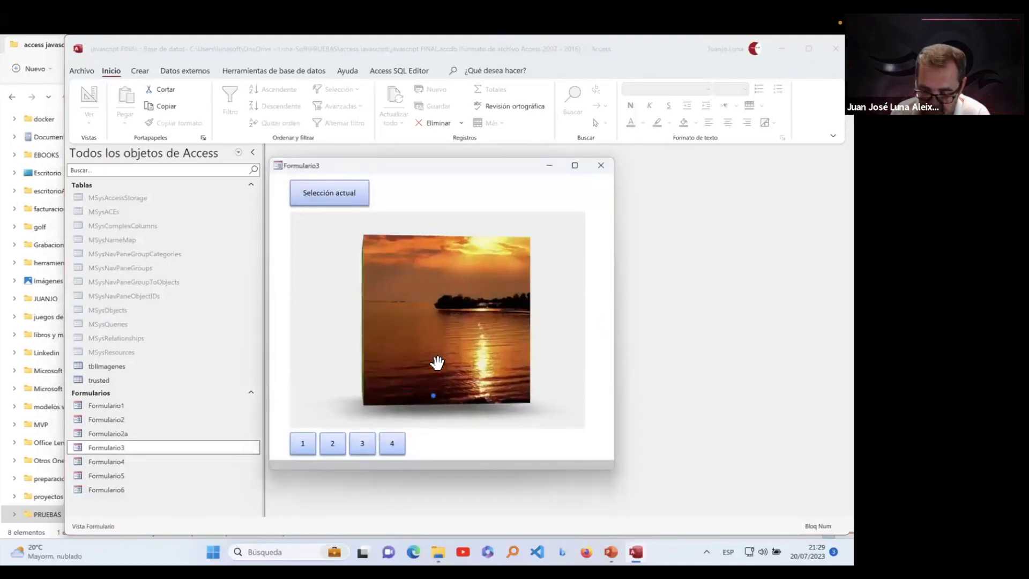
Step: Rotate the image cube with the form's numbered controls in the order 2, 4, 1, 4, 2, 3, 1, 3
click(333, 443)
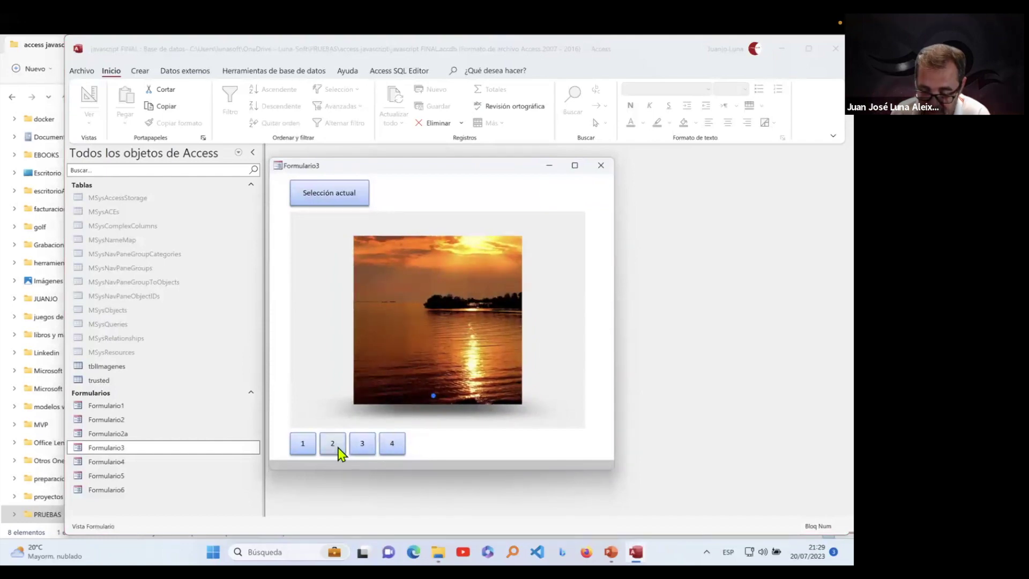
click(397, 445)
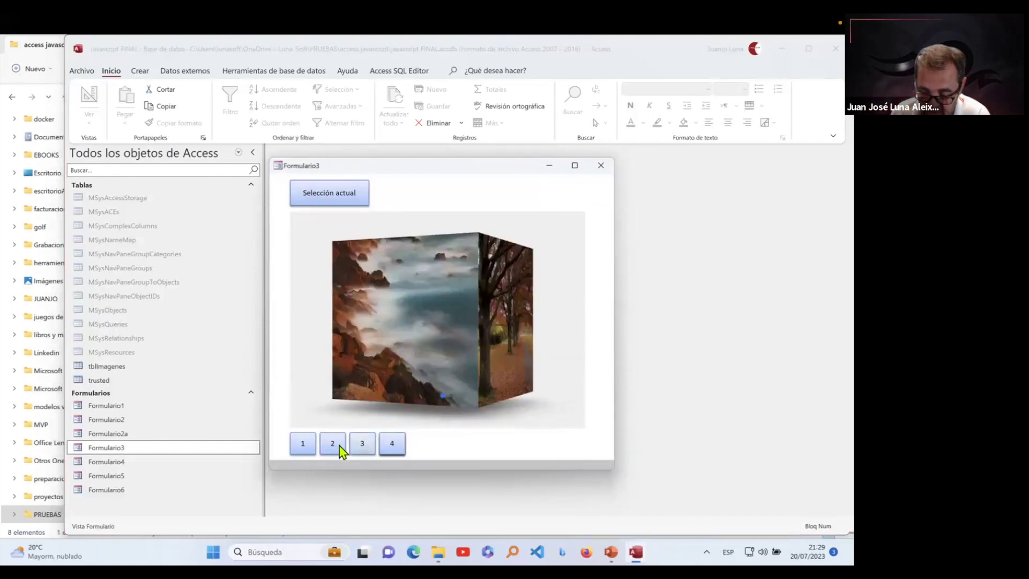
click(298, 451)
click(390, 450)
click(336, 453)
click(352, 450)
click(297, 452)
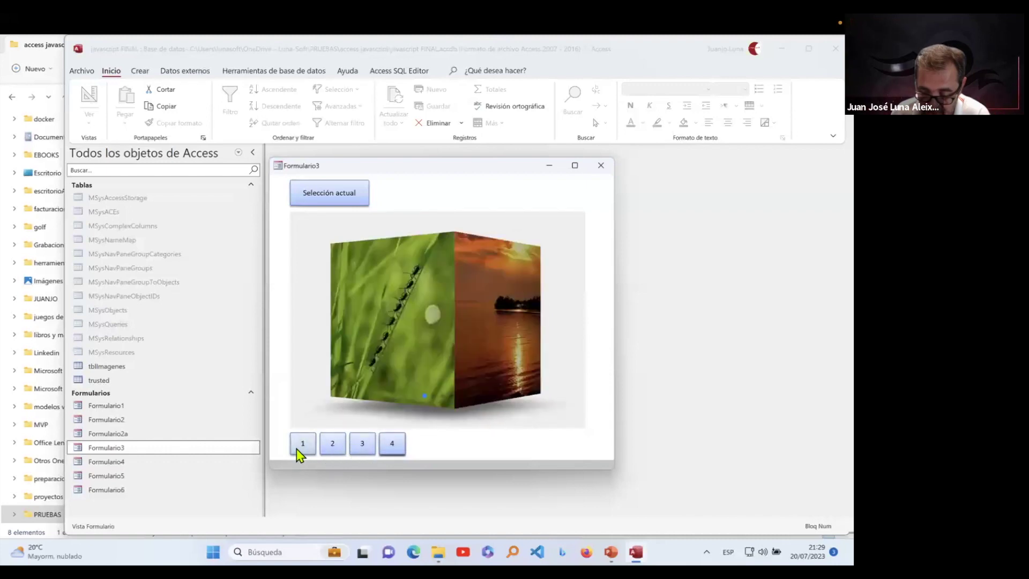
click(362, 450)
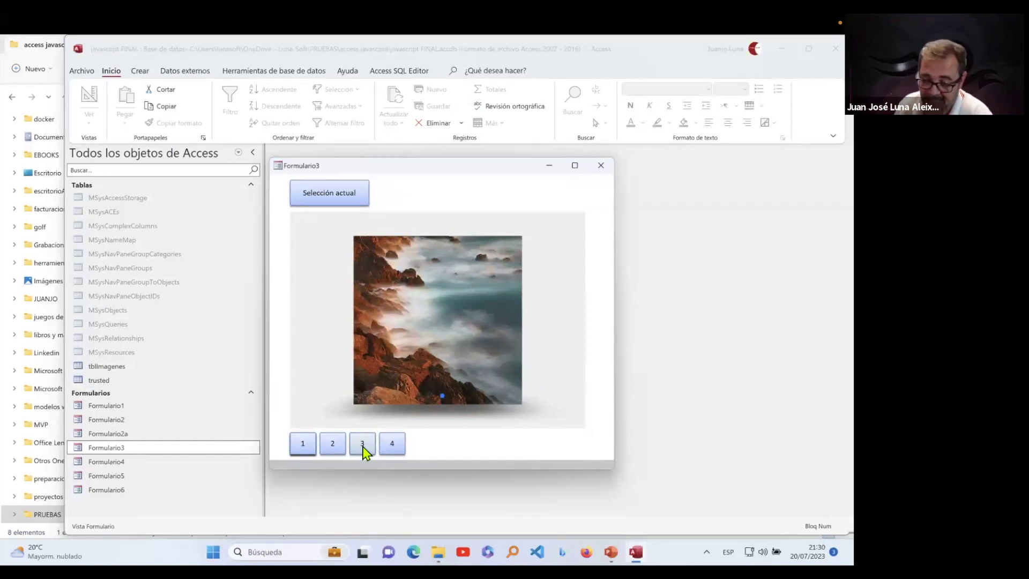
Step: Switch Formulario3 to design view, examine the click event code of Selección actual, and return to the form design
right_click(494, 191)
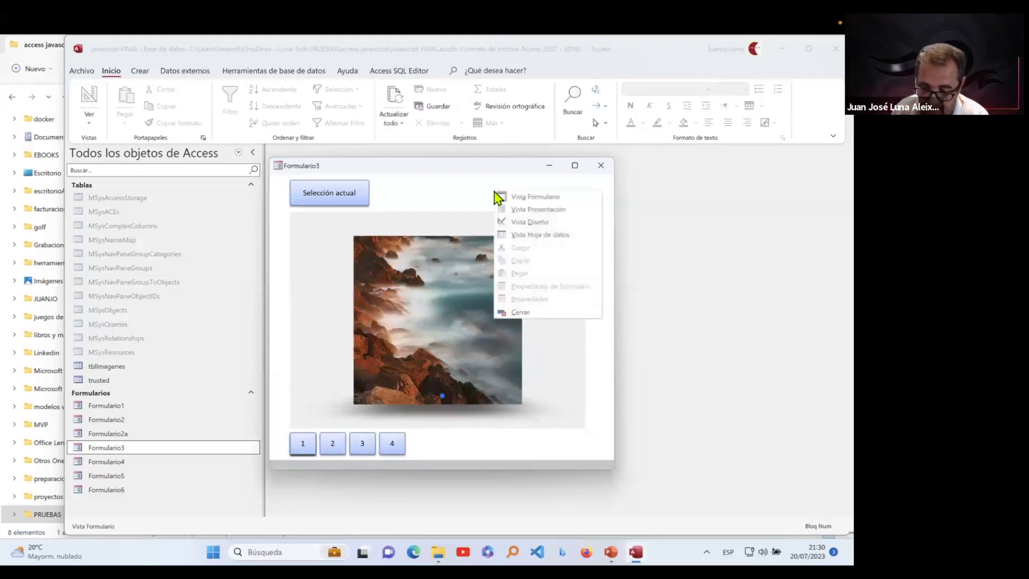
click(529, 222)
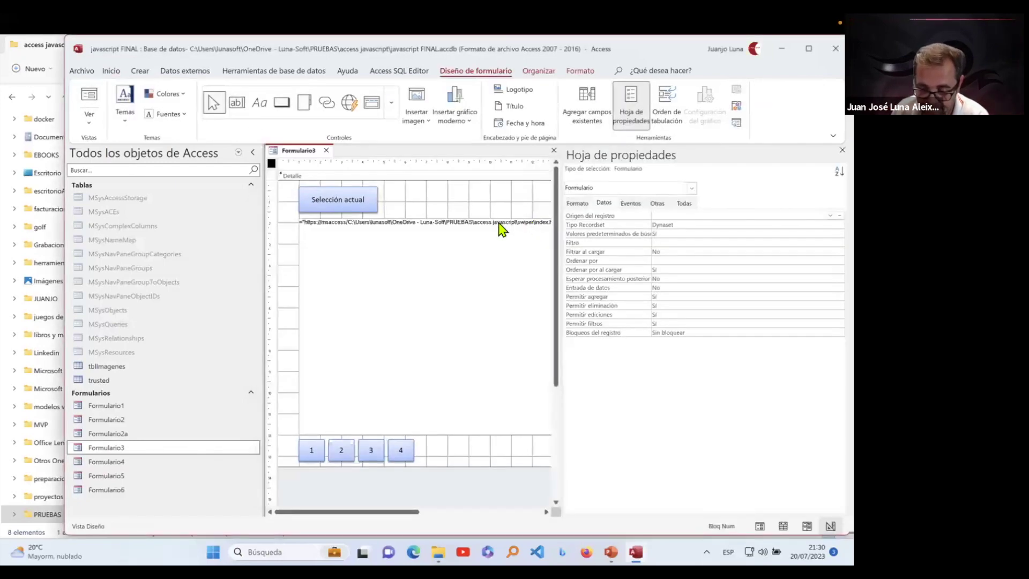
click(358, 208)
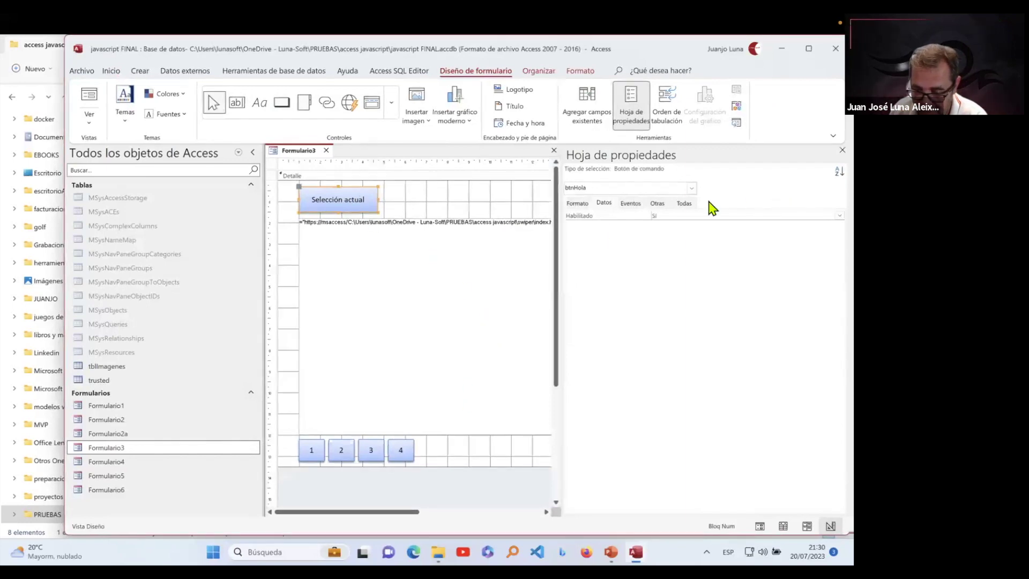
click(633, 205)
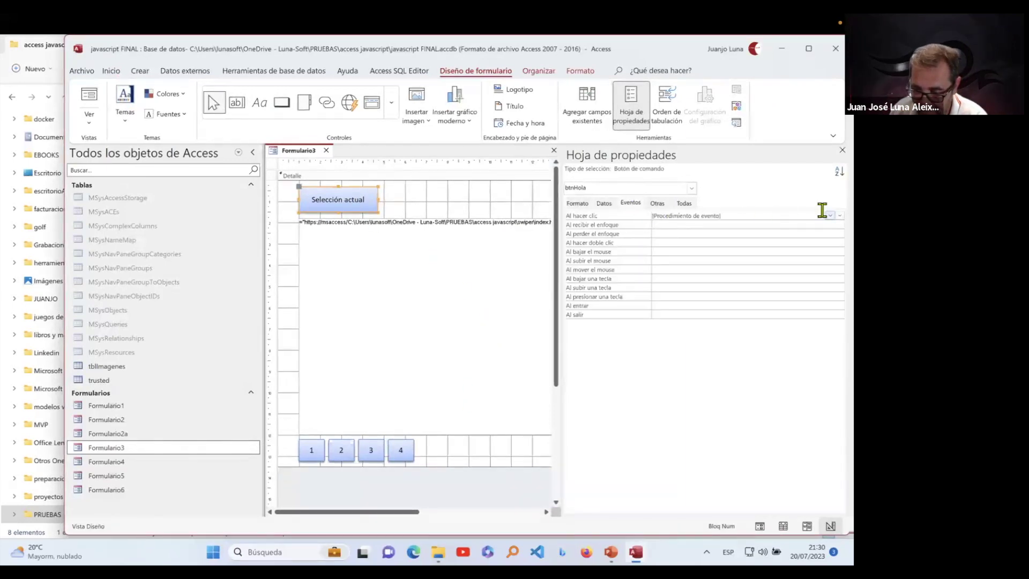
click(839, 215)
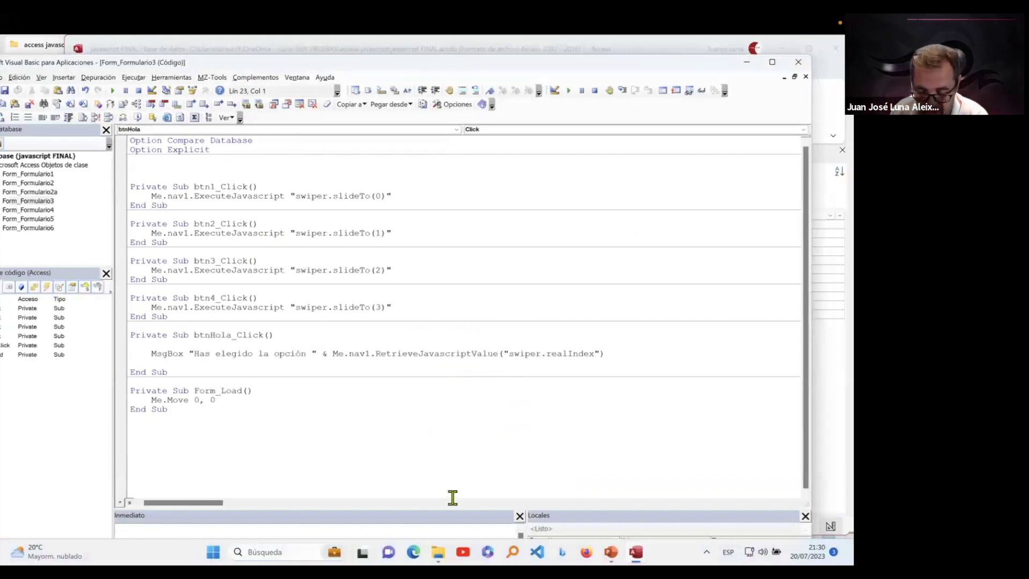
click(820, 372)
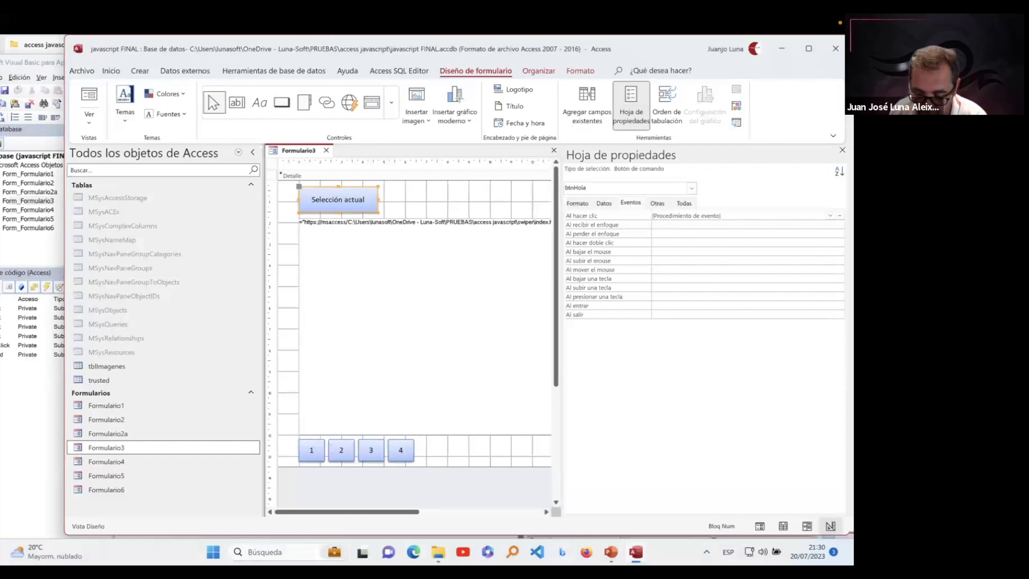
Step: Open index.html from the swiper folder inside access javascript in Visual Studio Code
click(439, 552)
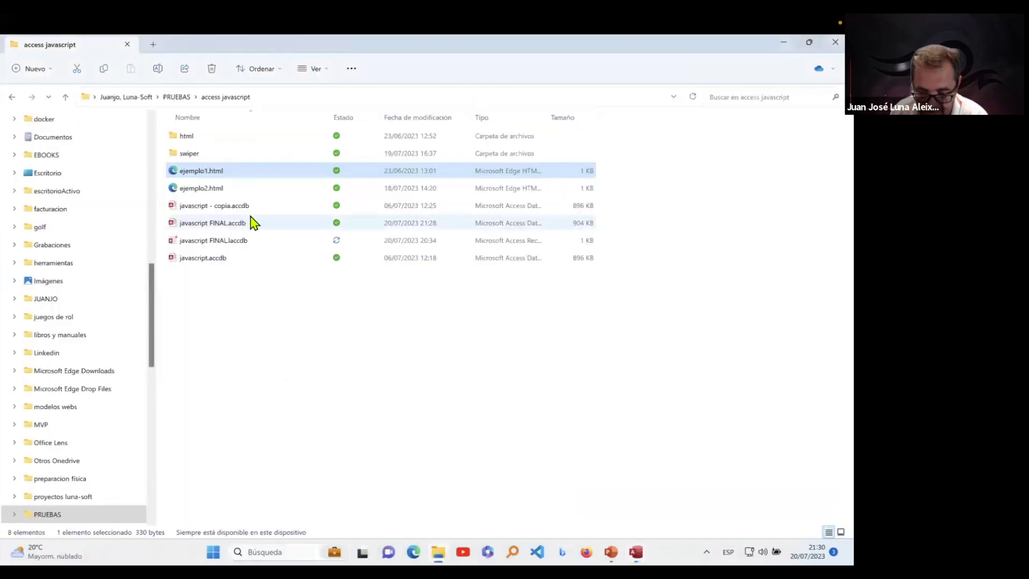
double_click(212, 155)
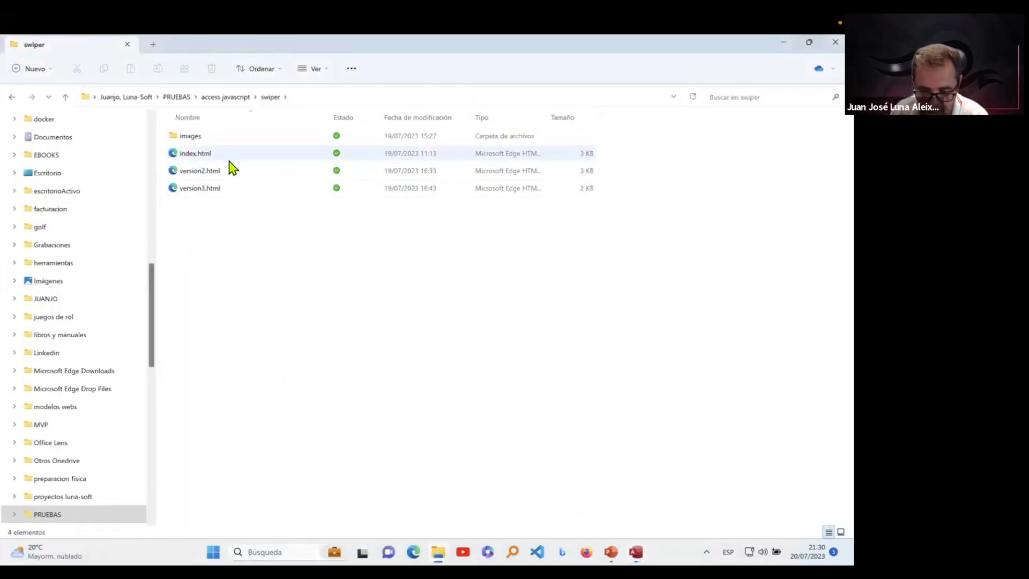
right_click(233, 161)
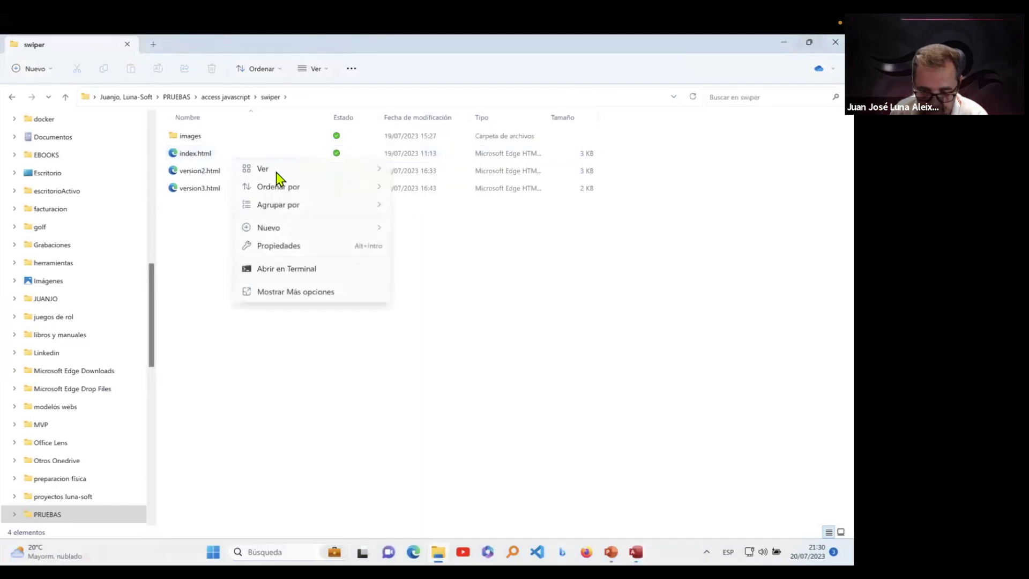
click(206, 154)
right_click(208, 157)
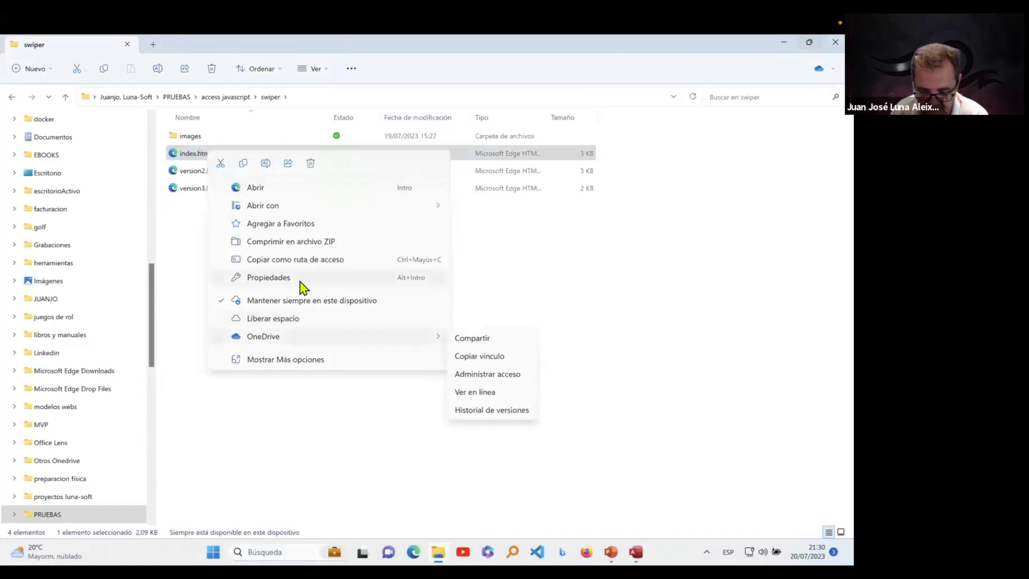
click(188, 159)
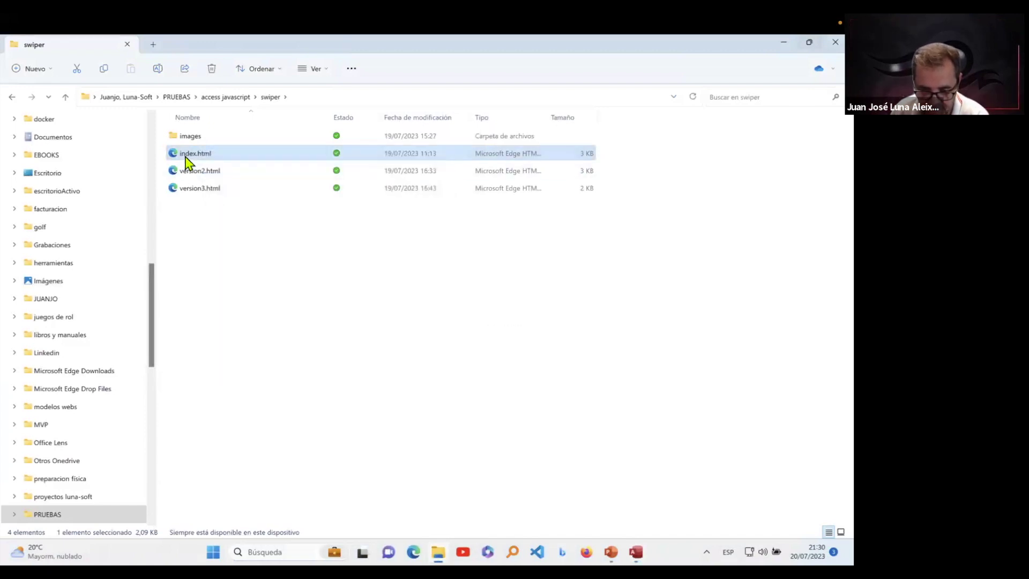
right_click(188, 161)
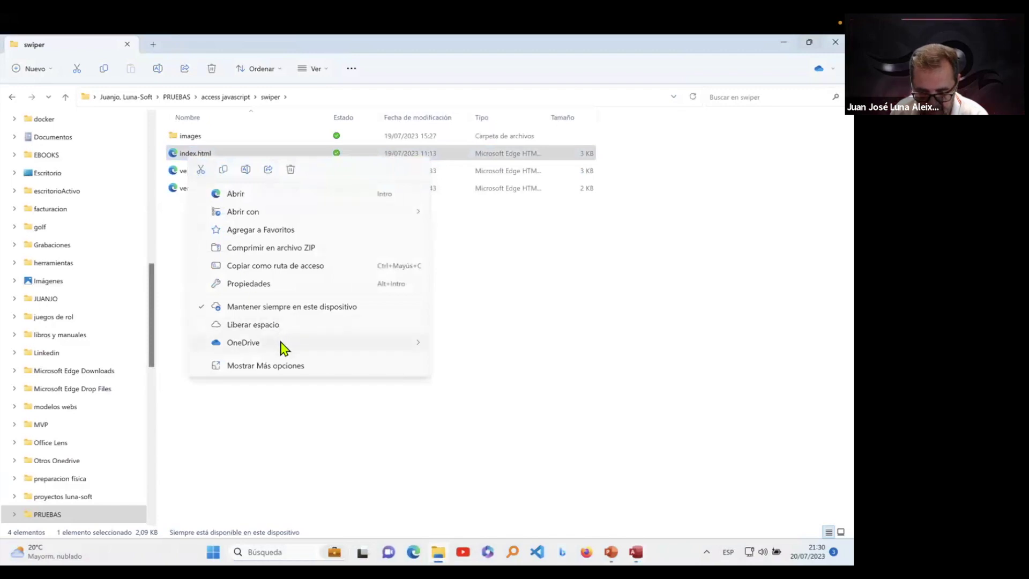
mouse_move(310, 213)
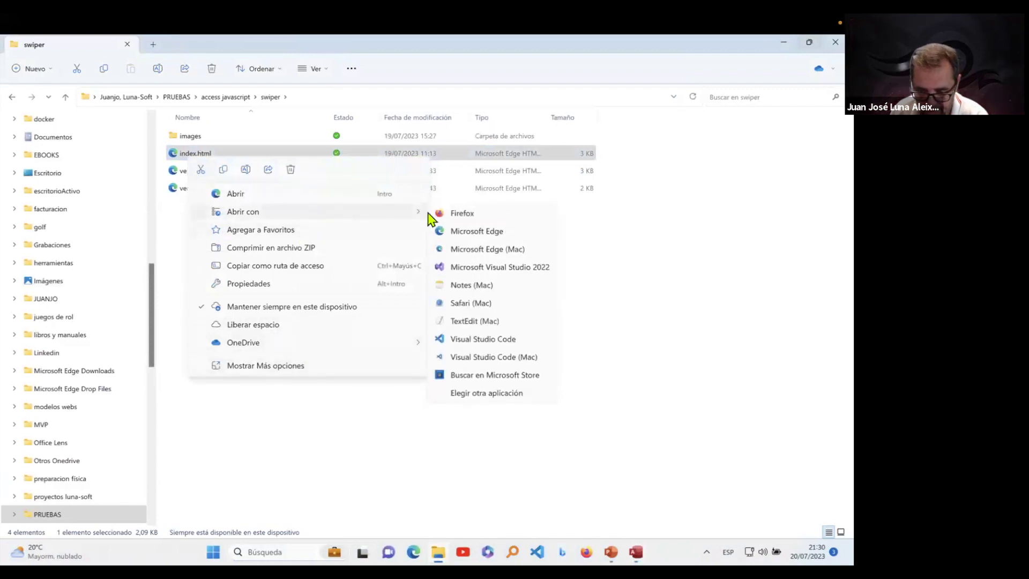
click(488, 342)
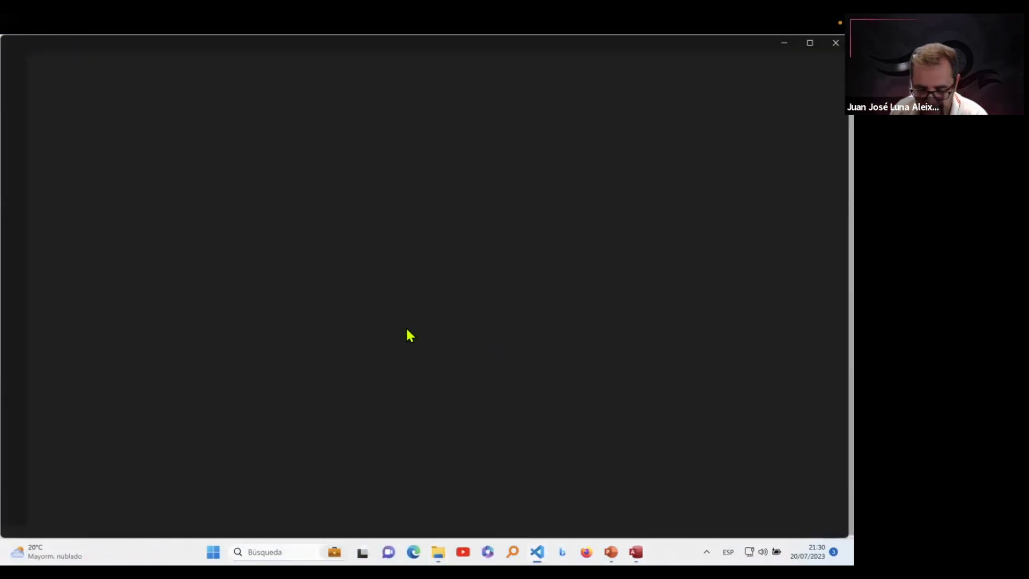
Step: Highlight the Swiper stylesheet link, the swiper-bundle.min.js script reference and the Swiper initialization script in index.html
drag(520, 177, 129, 175)
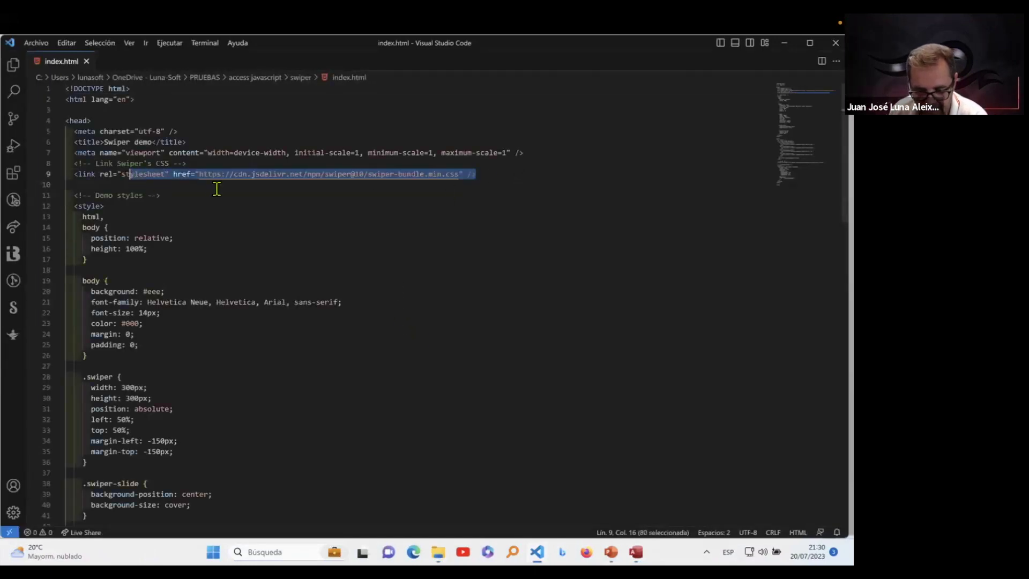
click(492, 175)
drag(491, 174, 52, 170)
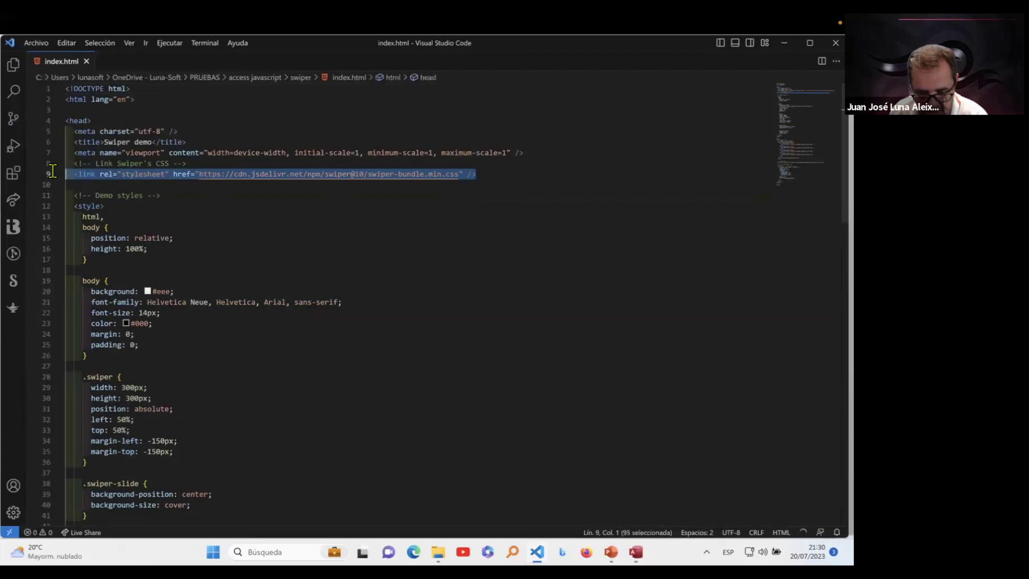
scroll(300, 315, down, 16)
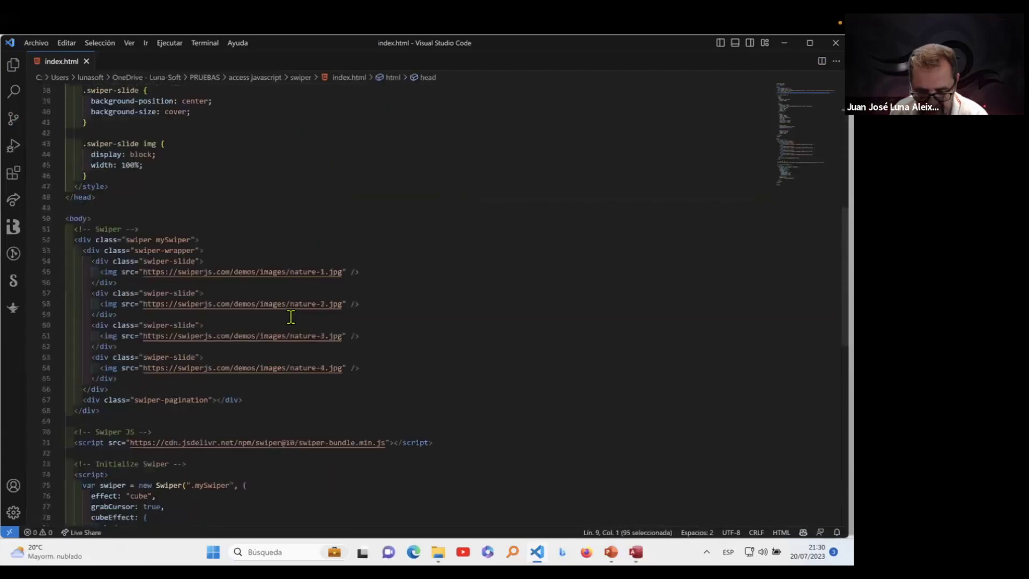
drag(433, 274, 32, 273)
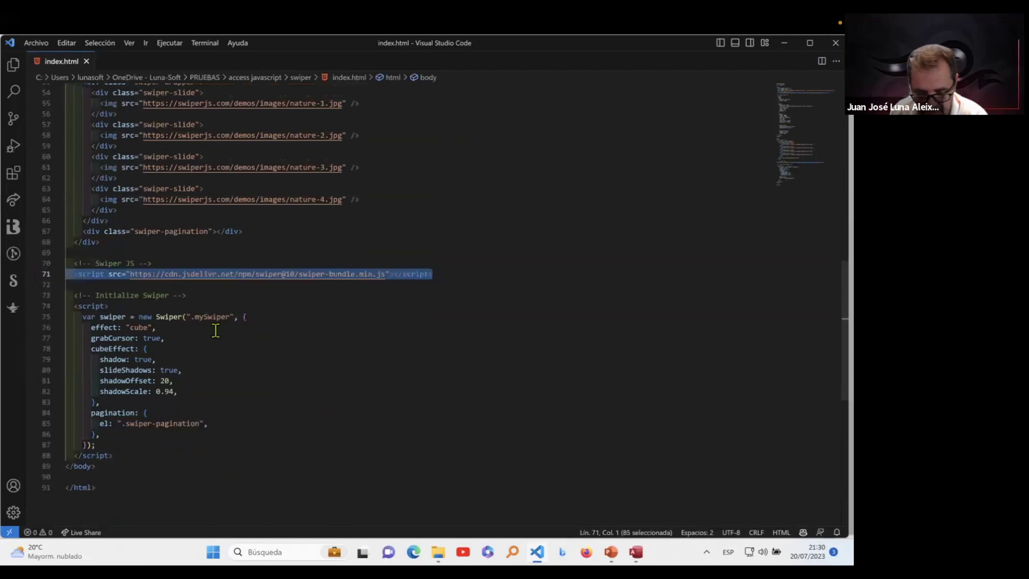
drag(75, 285, 170, 448)
Step: Highlight the four swiper-slide image blocks in index.html and review the page's head and style rules
scroll(273, 418, up, 11)
scroll(274, 421, down, 7)
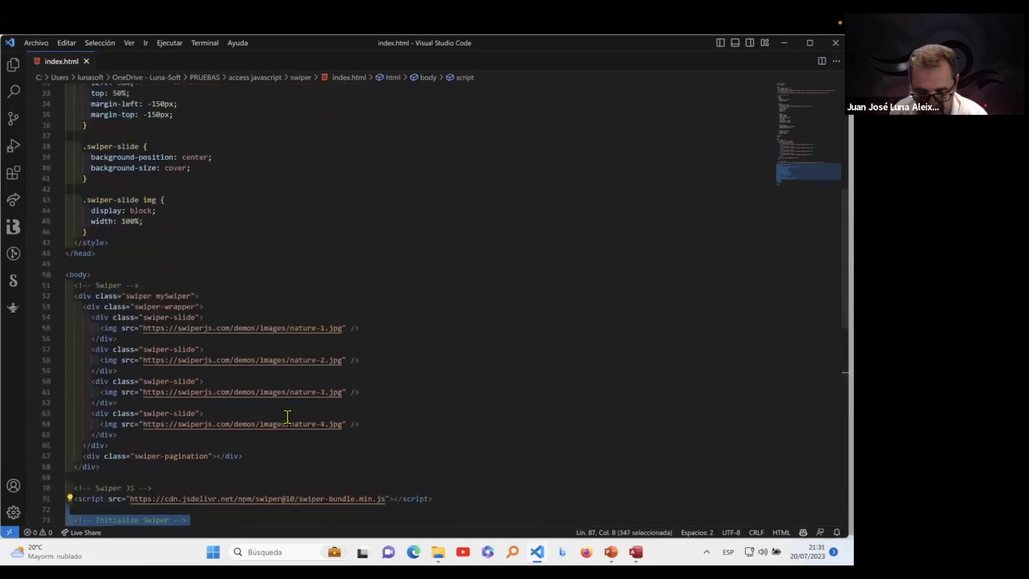
click(401, 315)
drag(386, 314, 64, 205)
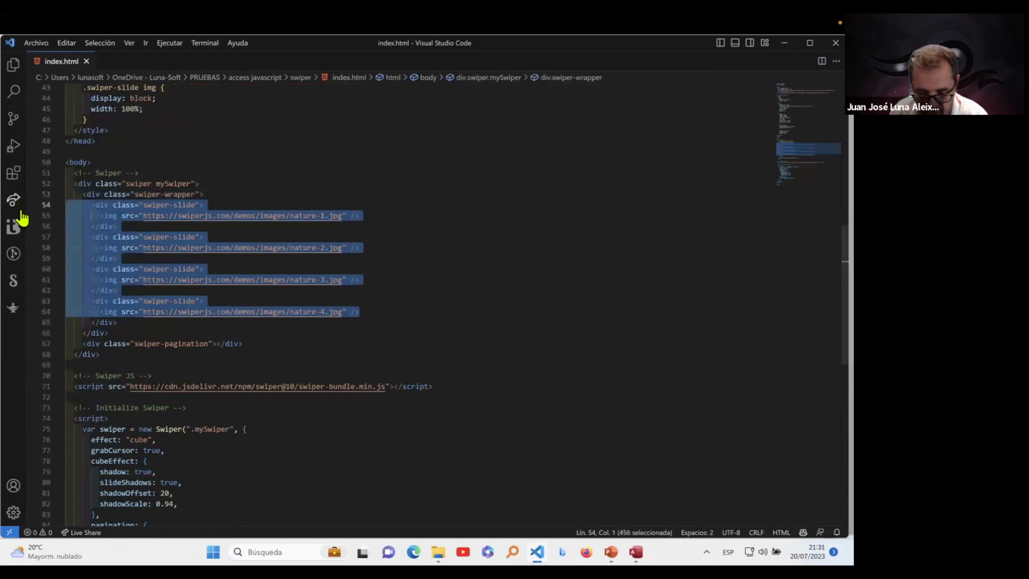
scroll(444, 356, up, 10)
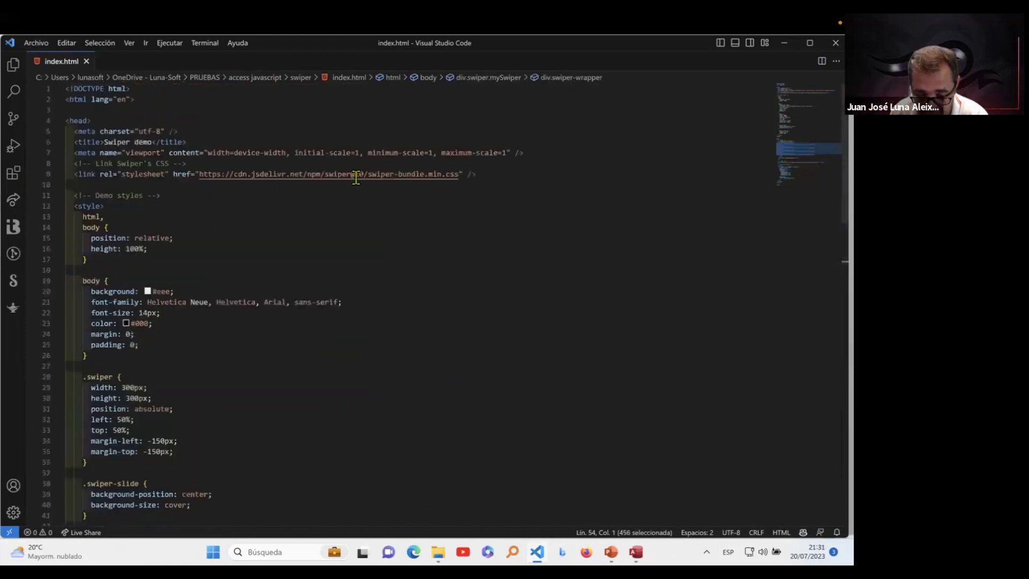
scroll(289, 348, down, 7)
scroll(287, 351, up, 3)
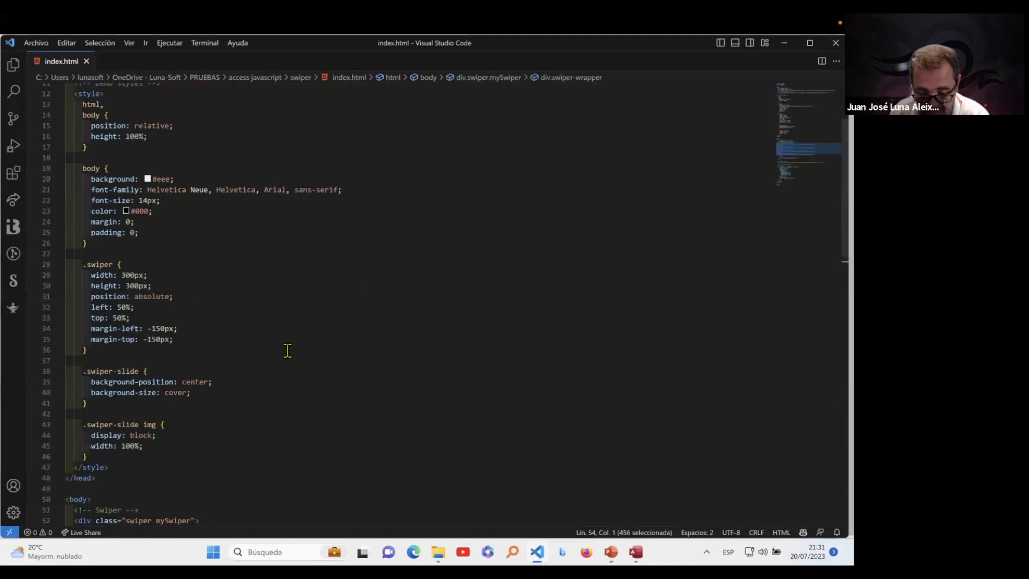
scroll(287, 350, up, 2)
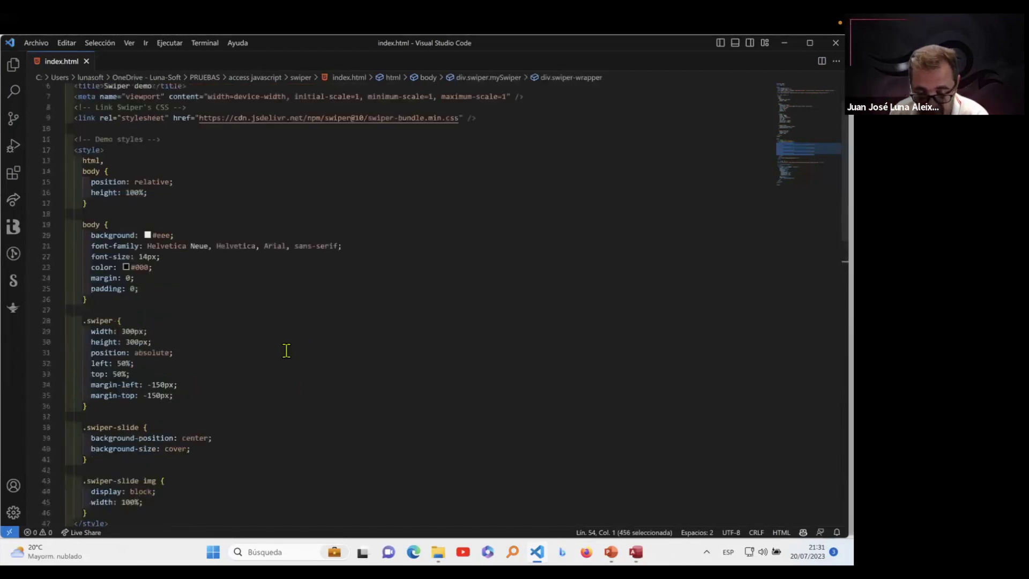
scroll(287, 350, up, 2)
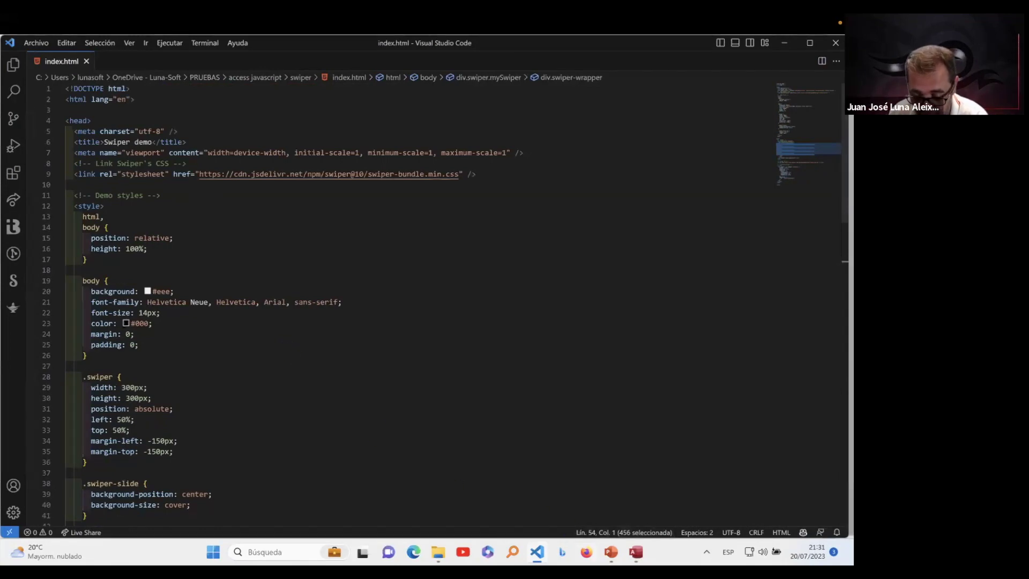
Step: Return to Formulario3's VBA code and review the swiper.slideTo call in btn1_Click and the message line in btnHola_Click
mouse_move(636, 552)
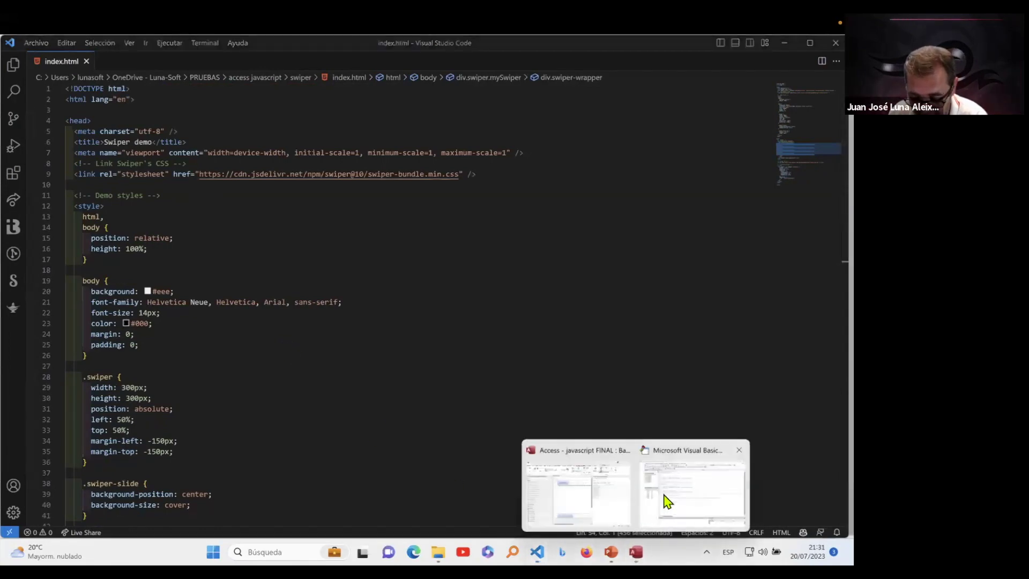
mouse_move(652, 504)
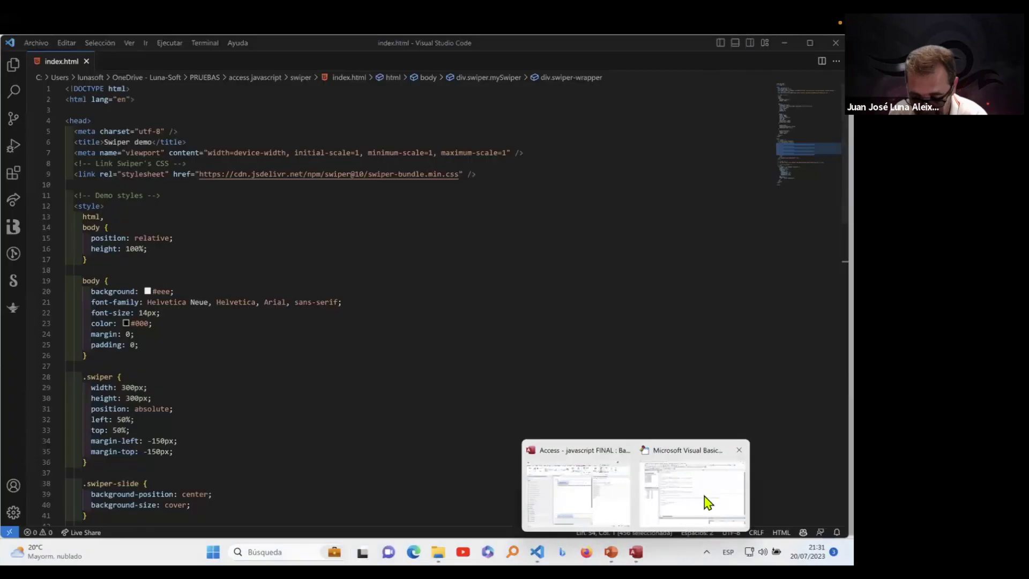
click(705, 500)
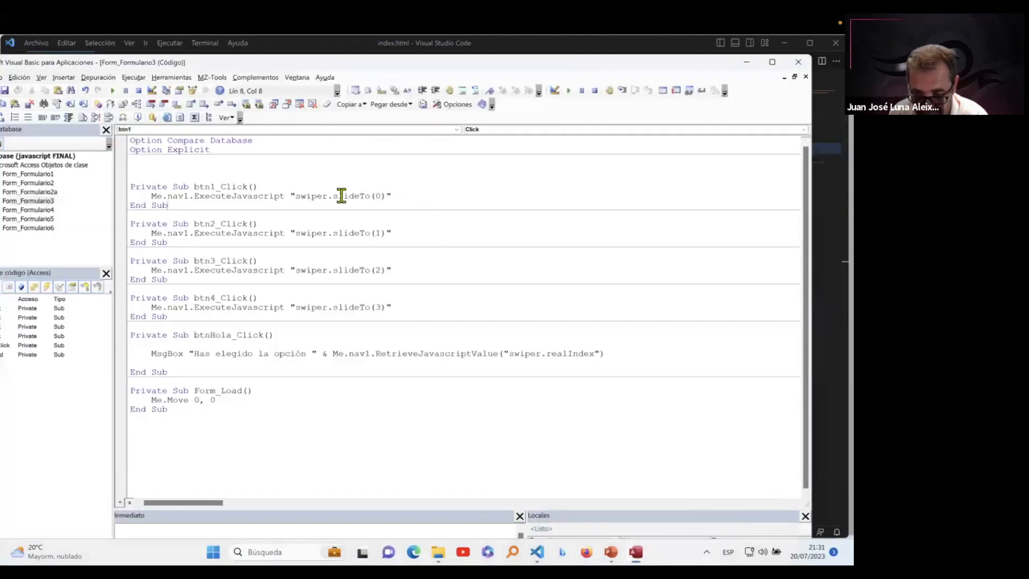
click(374, 196)
drag(375, 196, 288, 197)
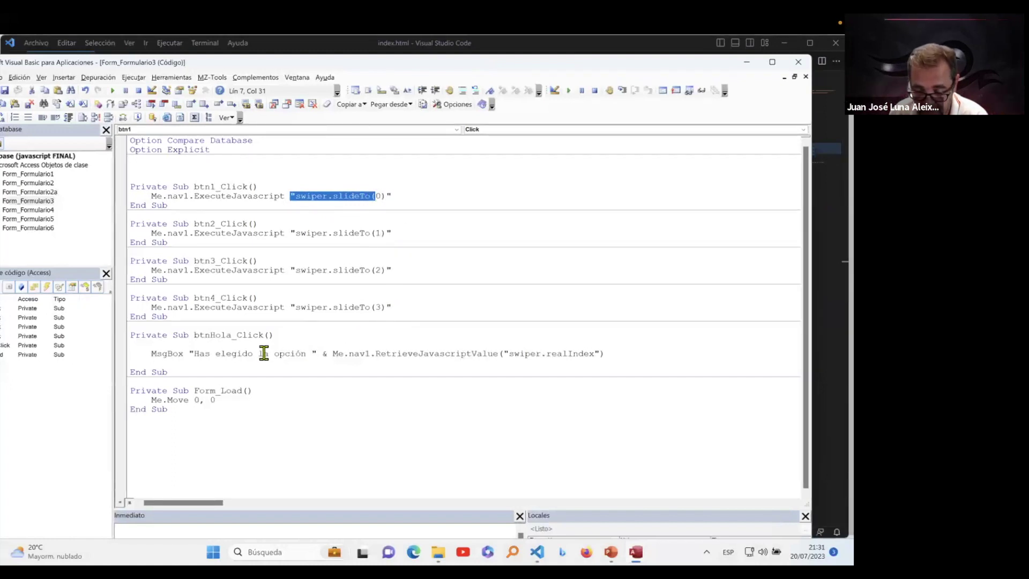
click(213, 359)
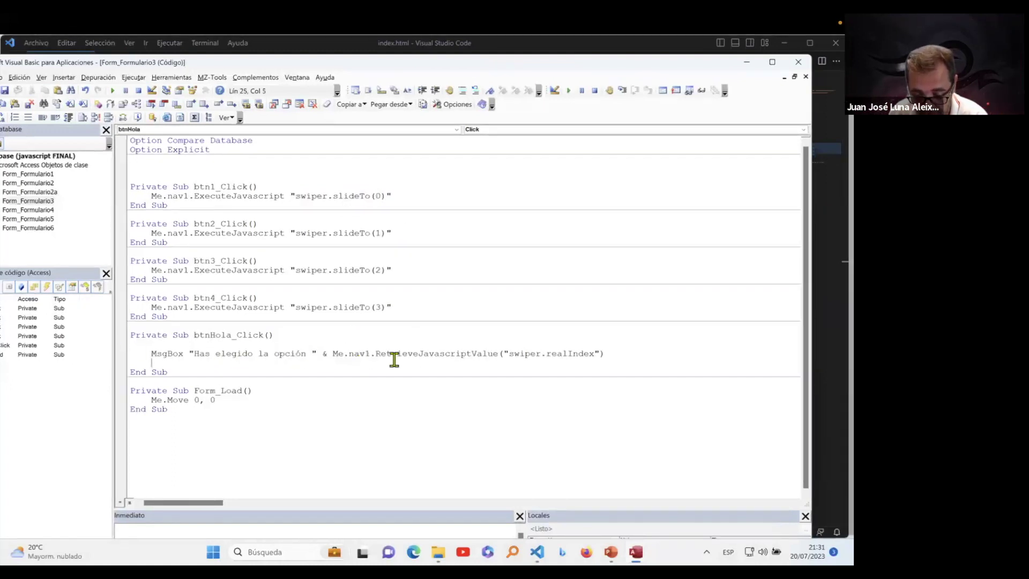
Step: Highlight realIndex in the RetrieveJavascriptValue call of btnHola_Click and review the surrounding button procedures
drag(593, 353, 553, 355)
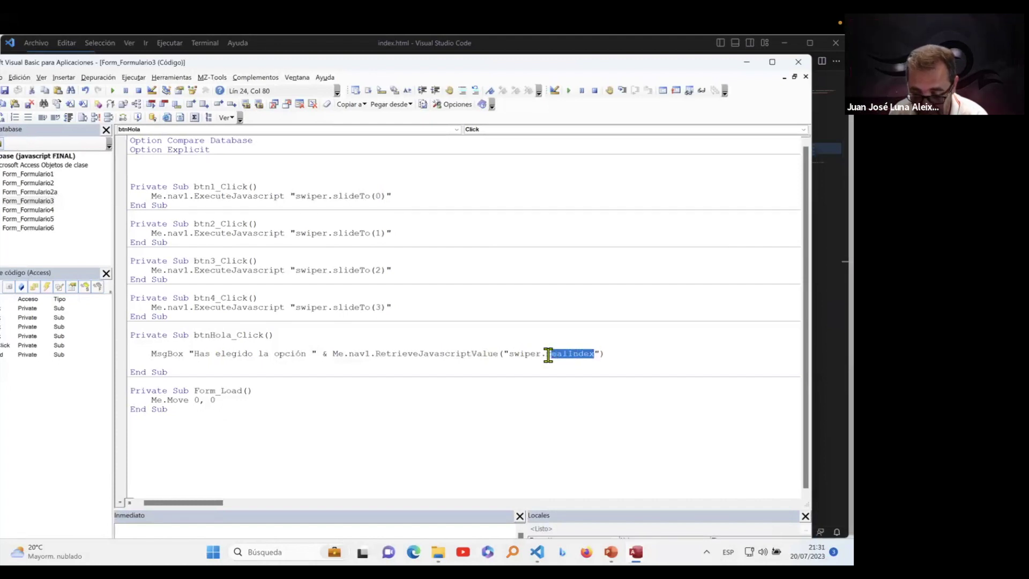
click(633, 344)
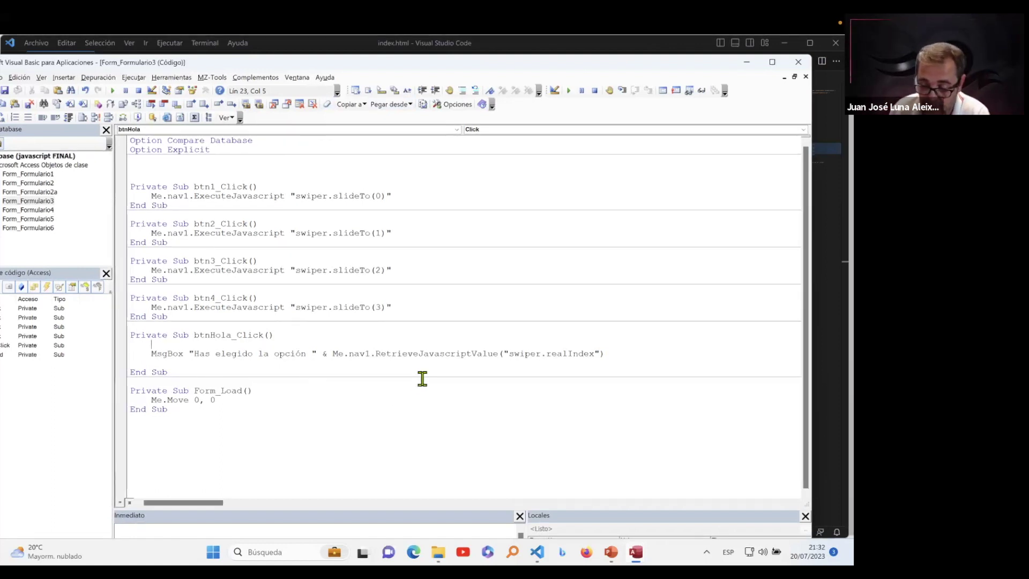
click(408, 296)
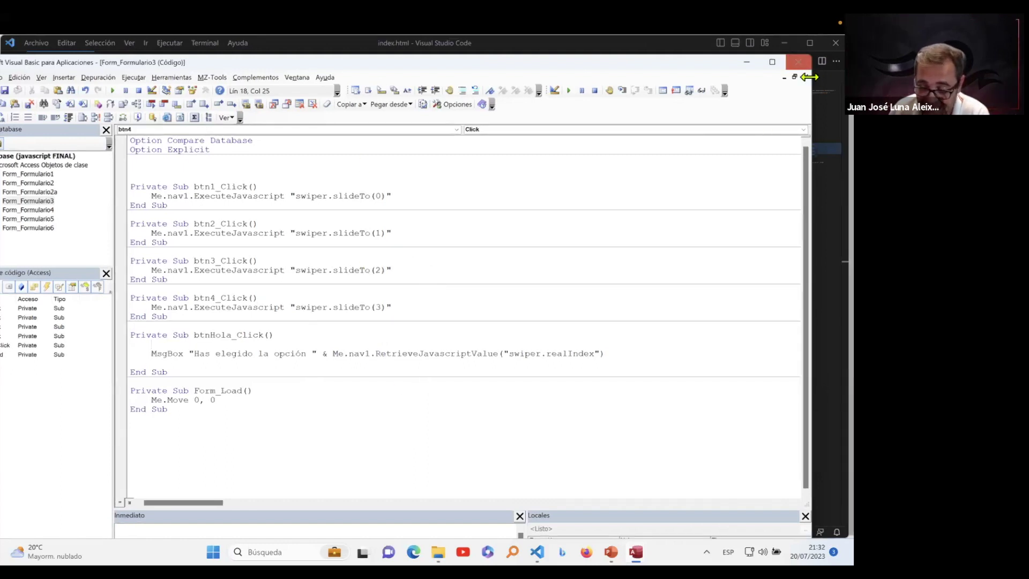
Step: Leave the VBA code, review the slide blocks and Swiper initialization script in index.html, and close Visual Studio Code
click(799, 62)
click(540, 328)
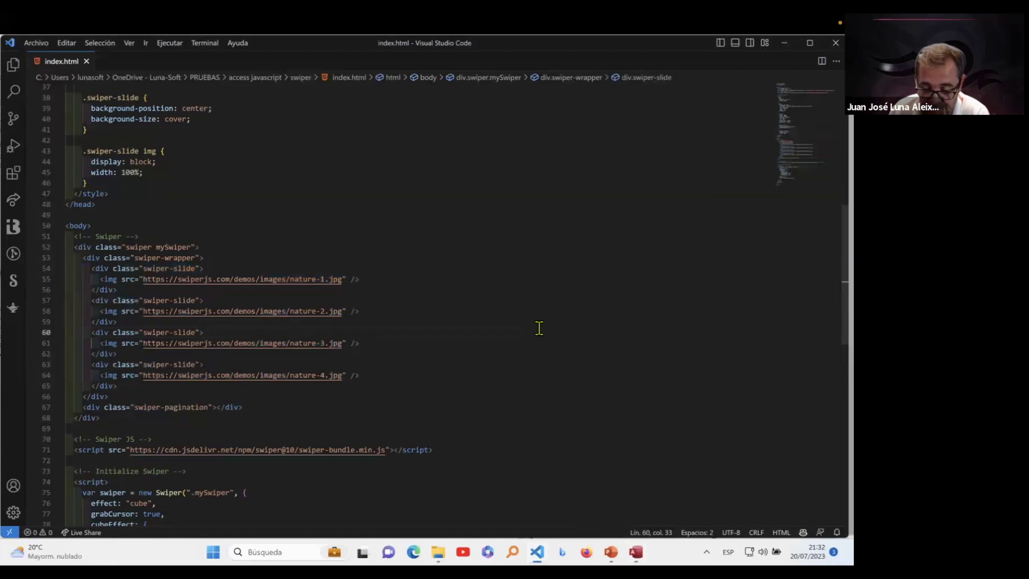
scroll(384, 383, down, 3)
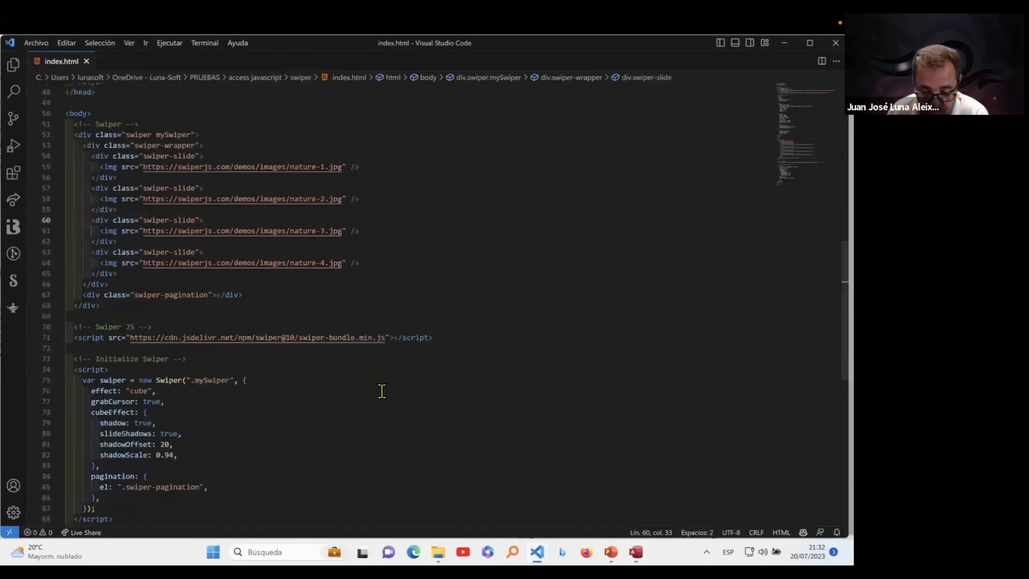
scroll(382, 391, up, 6)
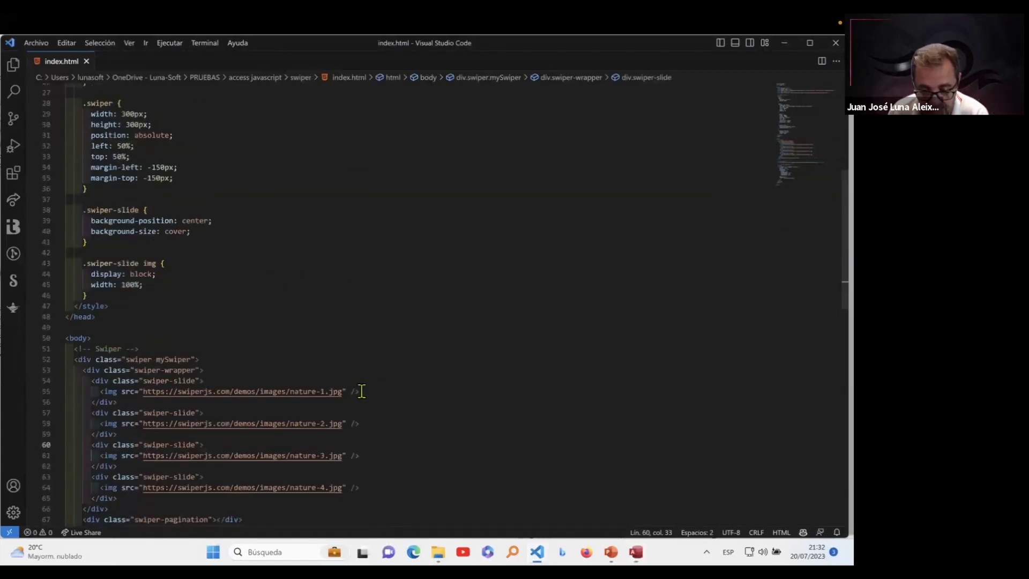
click(835, 42)
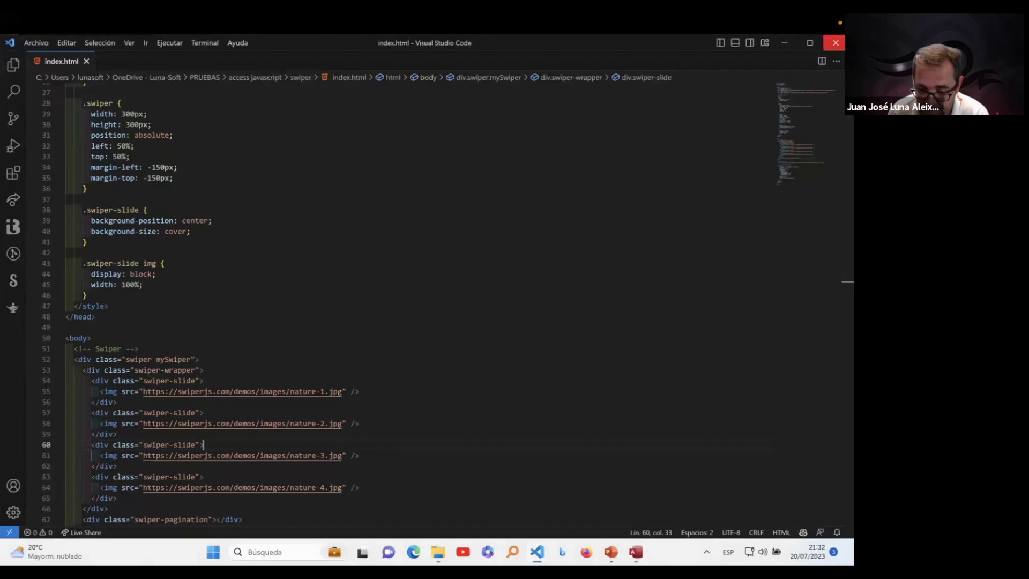
Step: Return to Formulario3's design and open button 1's click event procedure to highlight its swiper.slideTo(0) call
click(428, 435)
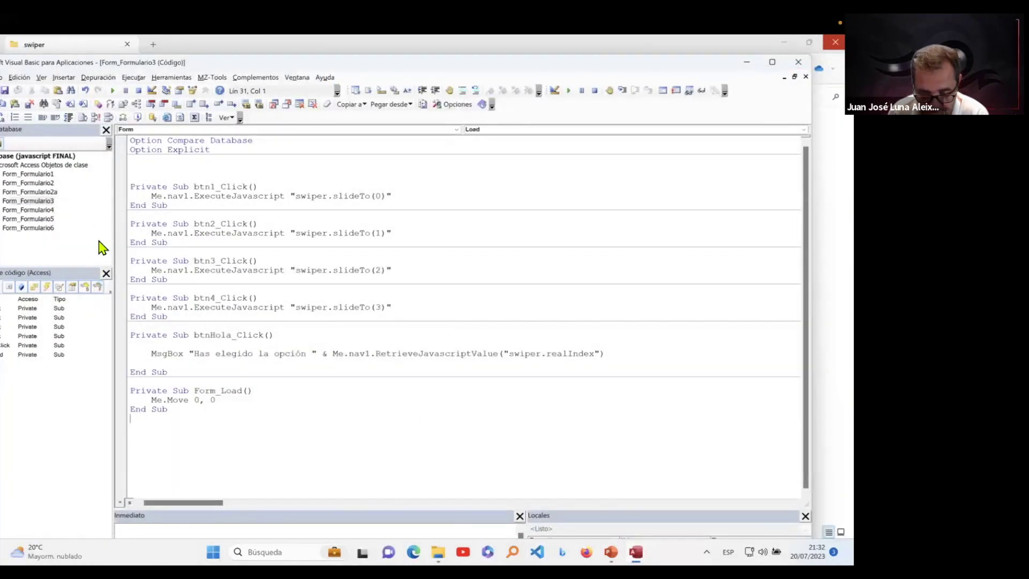
click(798, 61)
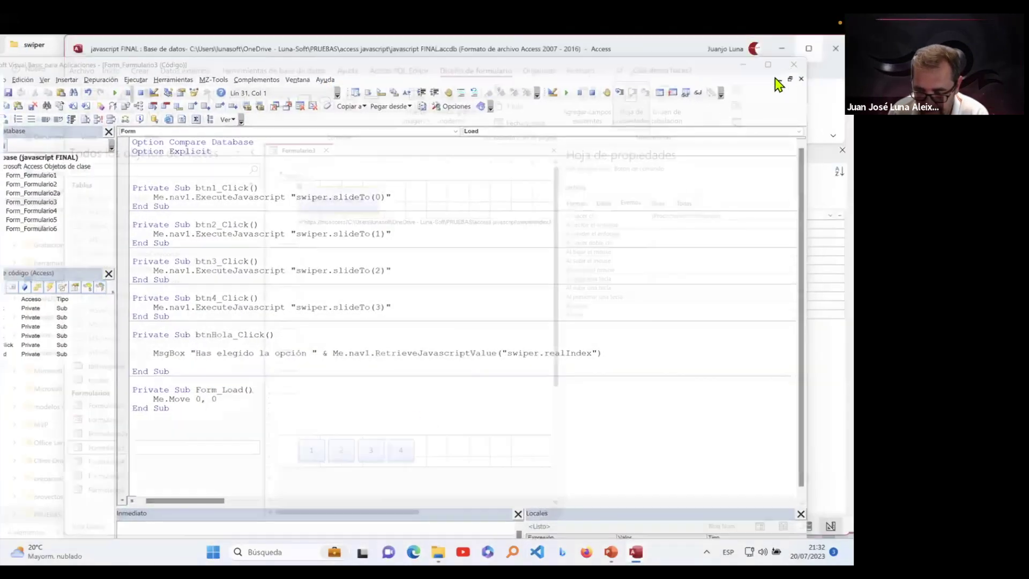
click(357, 399)
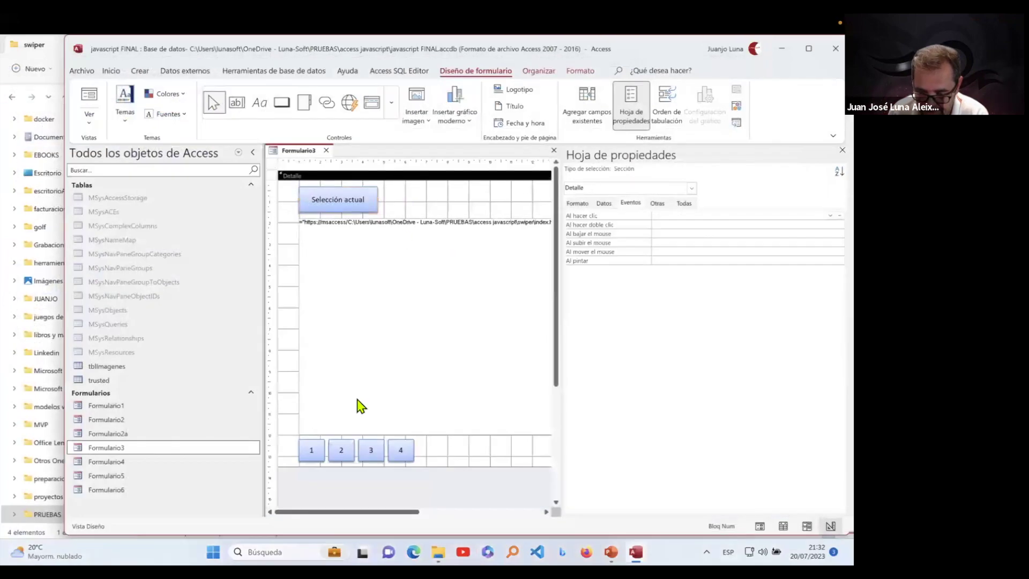
click(321, 452)
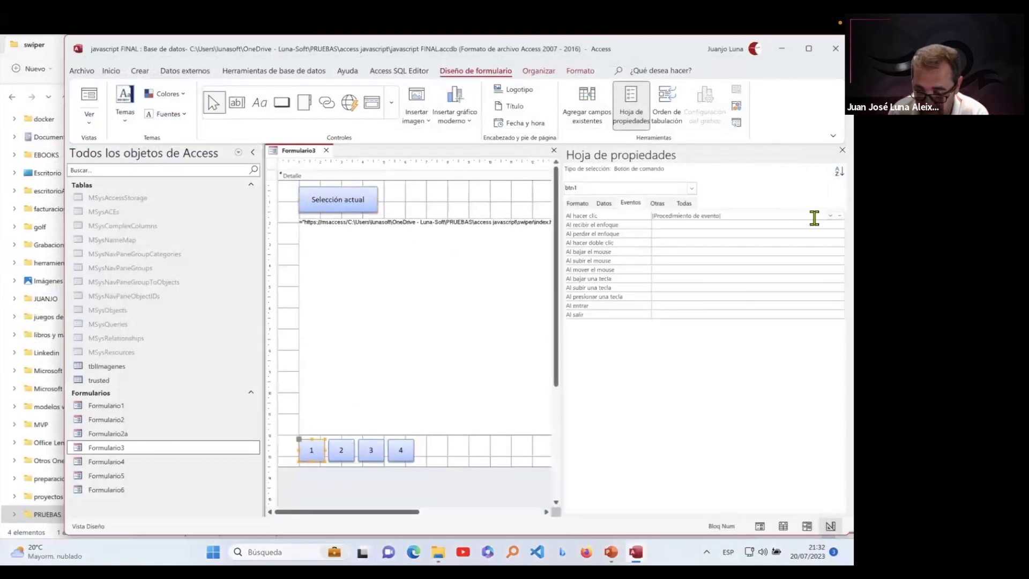
click(838, 215)
click(437, 196)
drag(391, 196, 295, 196)
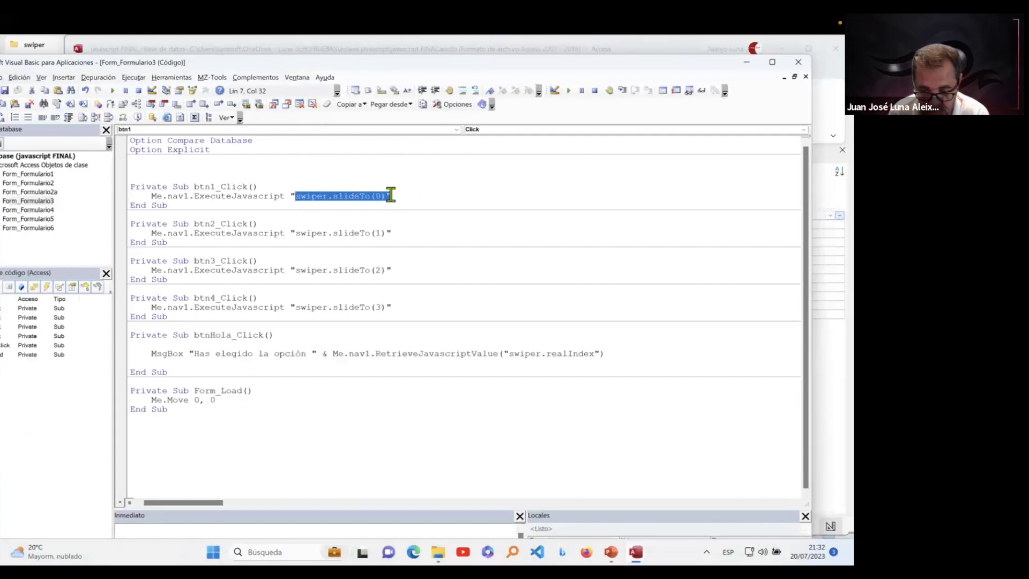
click(797, 62)
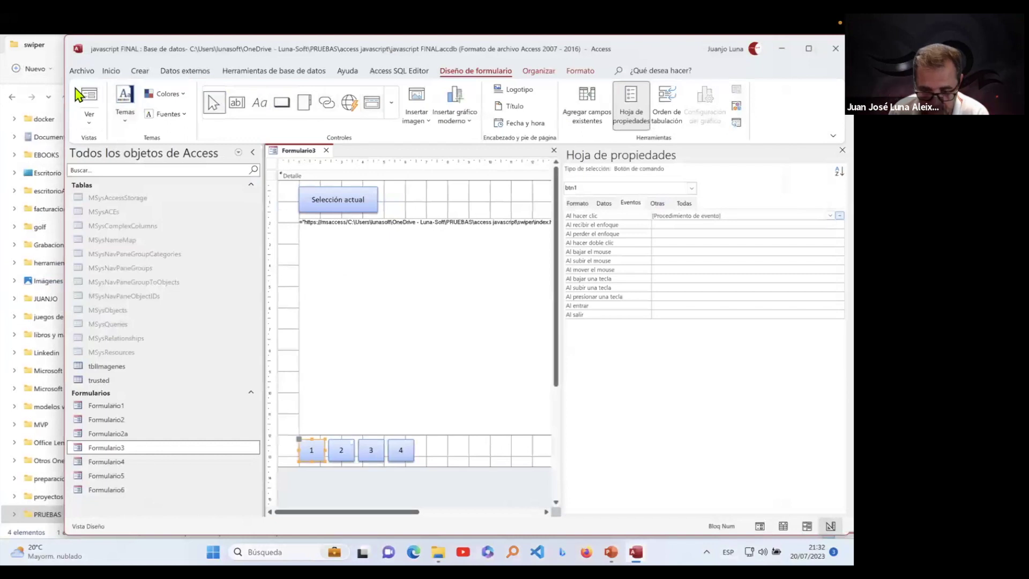
Step: Preview Formulario3 in Form view, then return to Design view and select the nav1 browser control
click(81, 95)
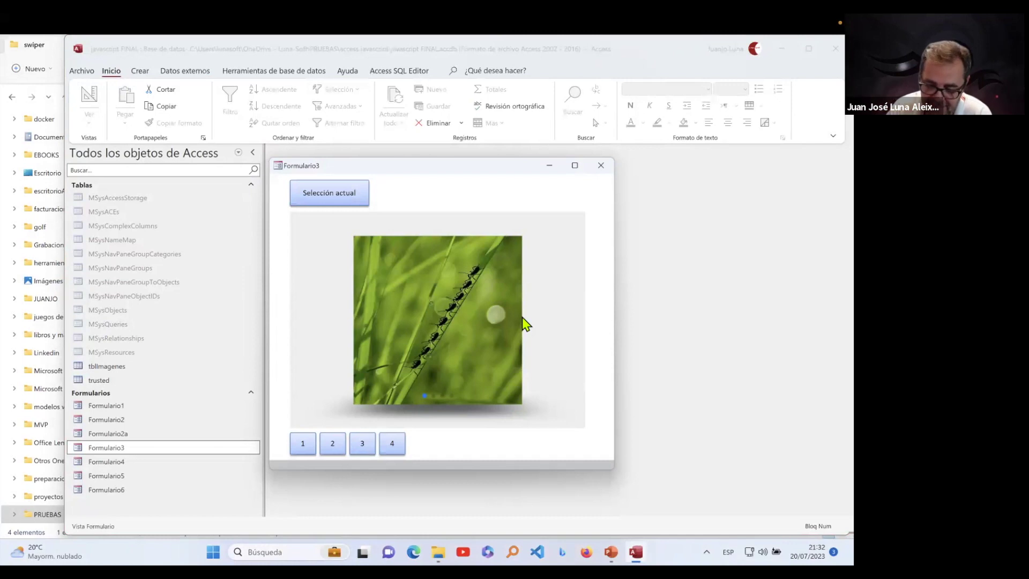
right_click(549, 190)
click(579, 221)
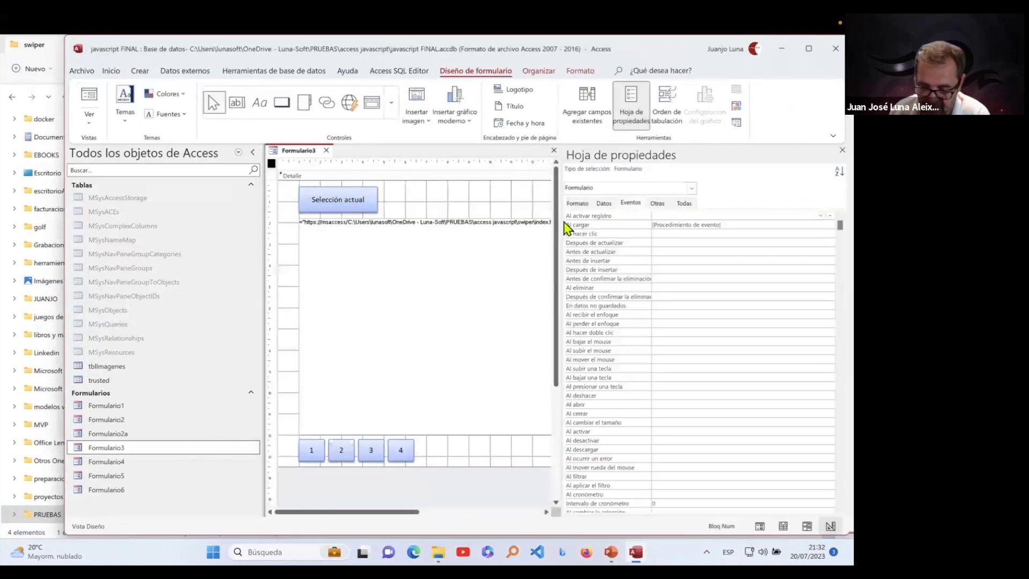
click(462, 224)
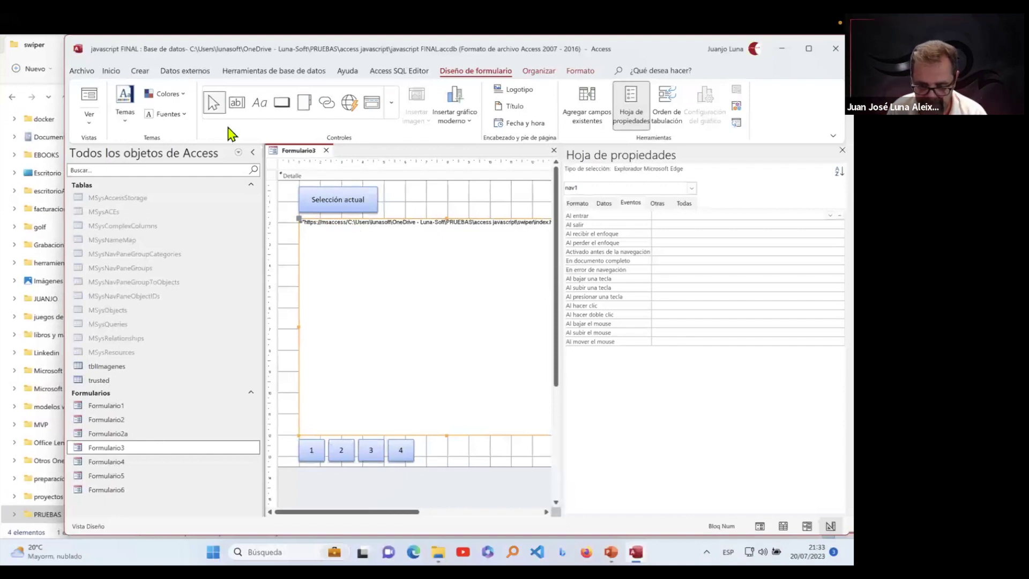
Step: Close Formulario3 without saving its design changes and open Formulario4
click(326, 150)
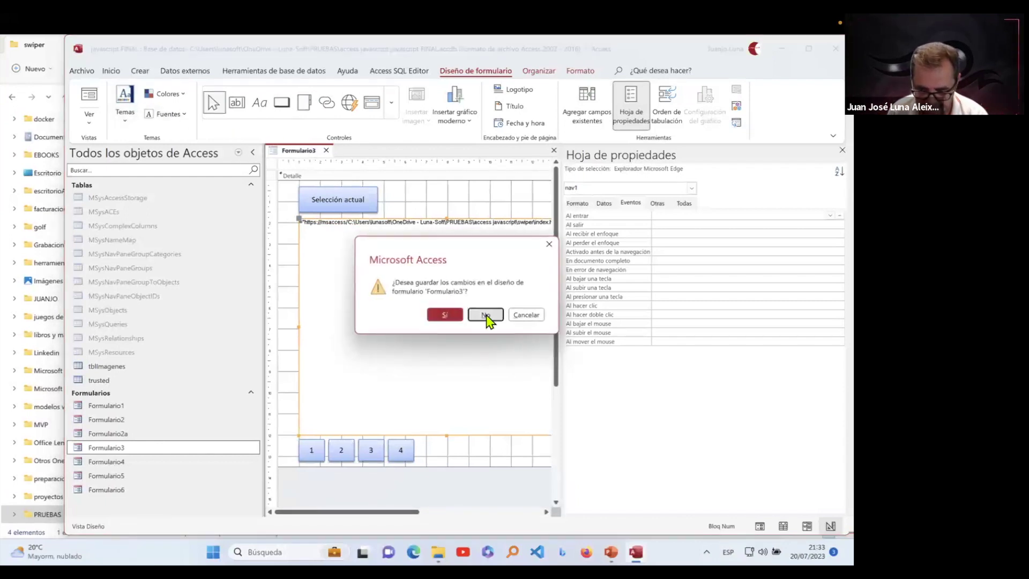
click(486, 316)
click(146, 462)
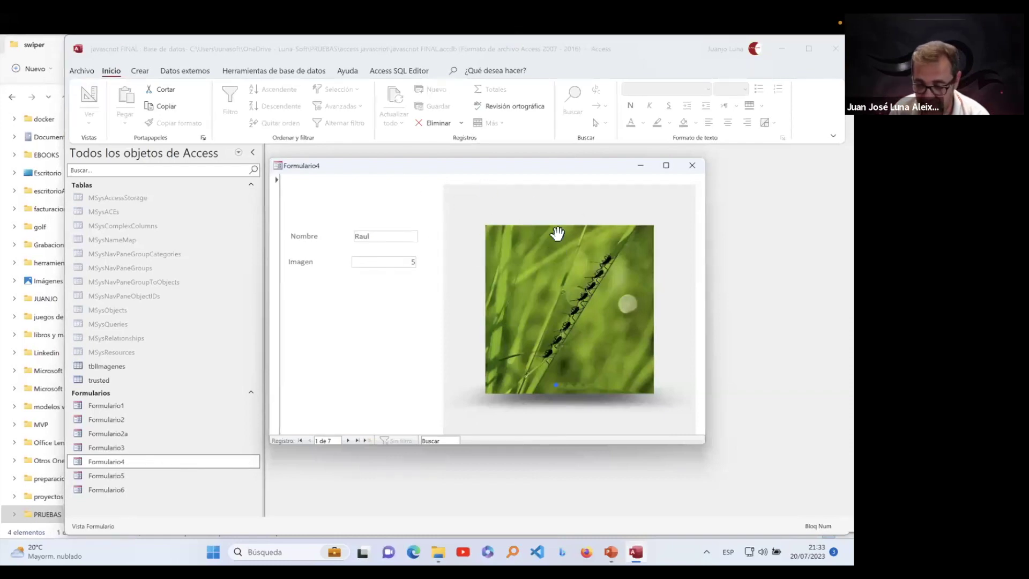
Step: Browse Formulario4's records forward to the last one and back to the first, watching the image change
click(347, 441)
click(347, 441)
click(346, 441)
click(347, 440)
click(347, 440)
click(346, 441)
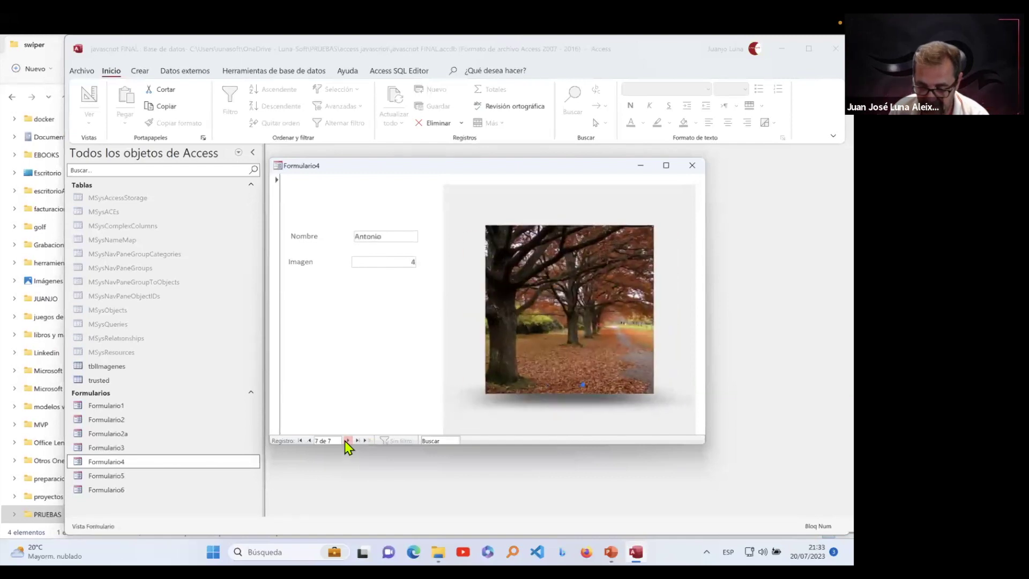
click(309, 441)
click(307, 440)
click(308, 441)
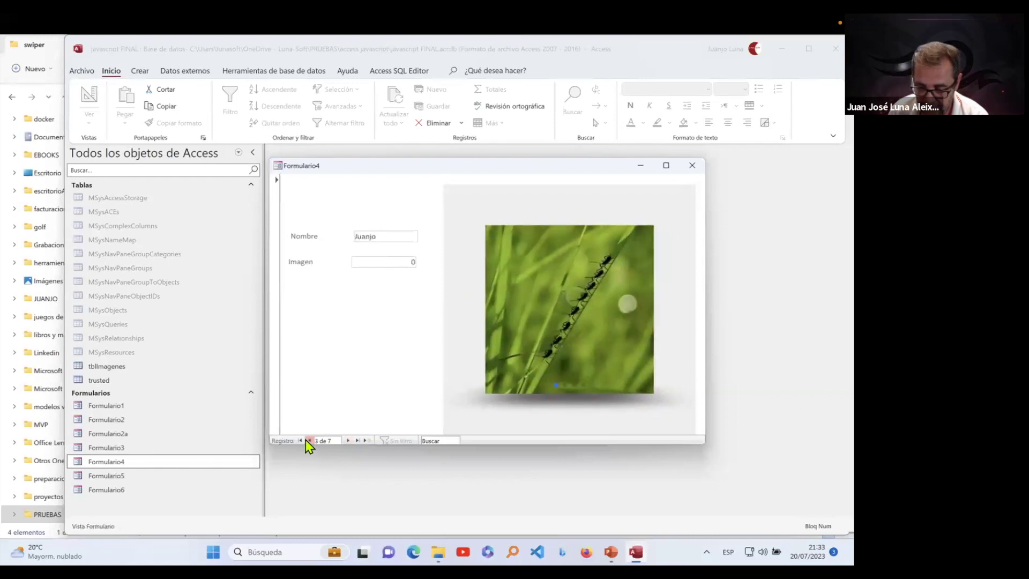
click(308, 440)
Step: Switch Formulario4 to Design view, select the nav1 browser control and widen the design area beside the property sheet
right_click(400, 199)
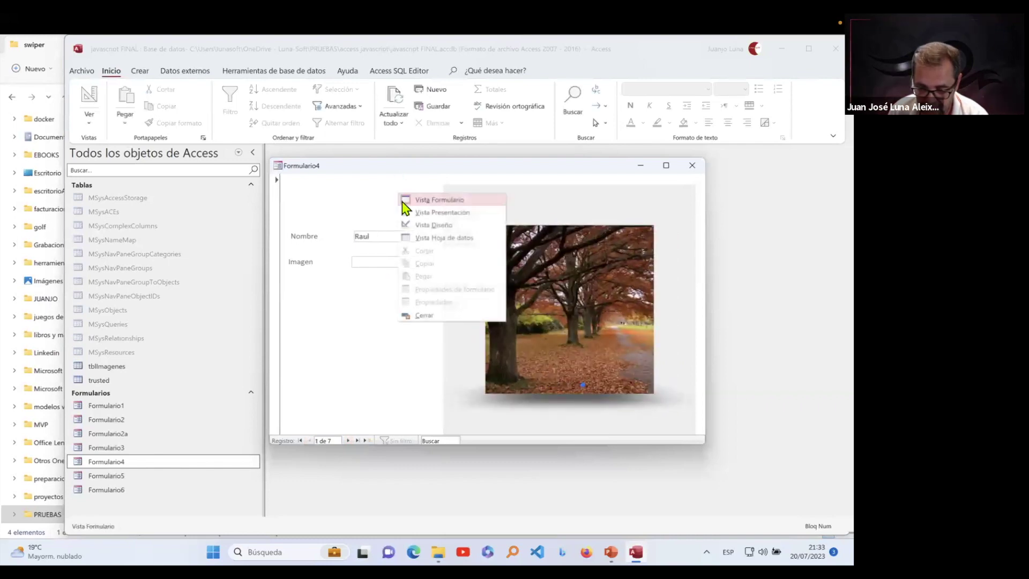
click(426, 227)
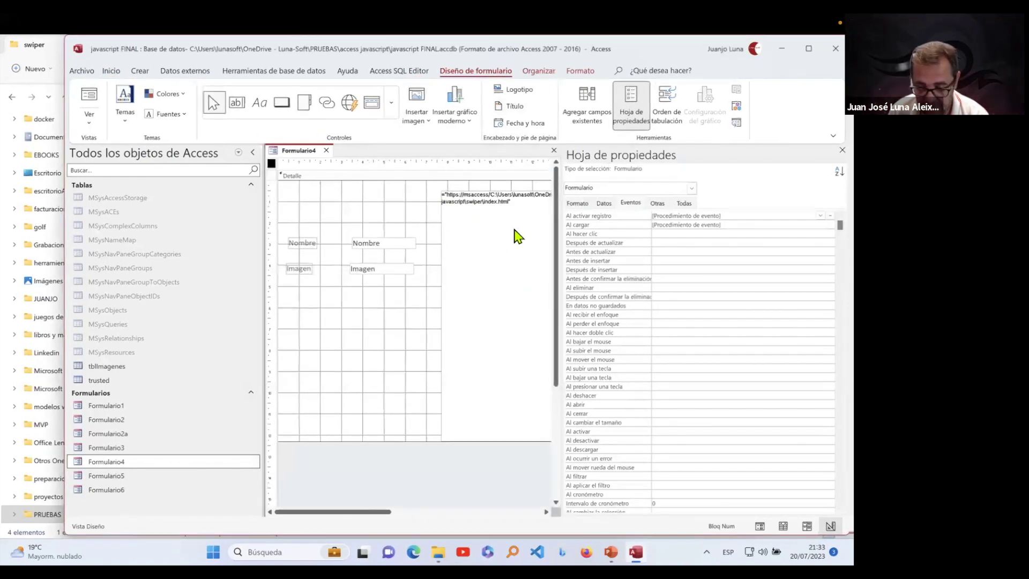
click(511, 249)
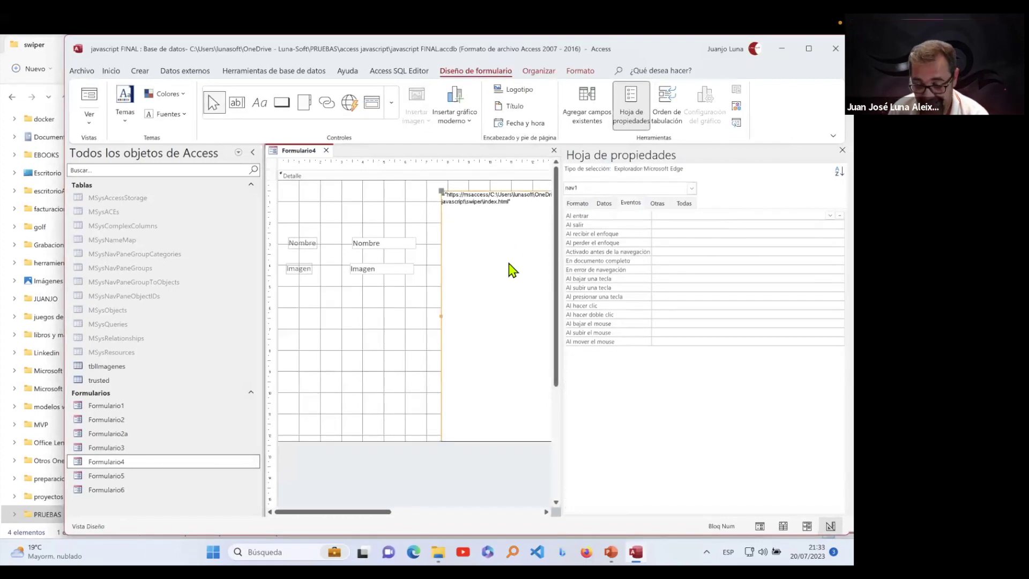
drag(563, 301, 676, 299)
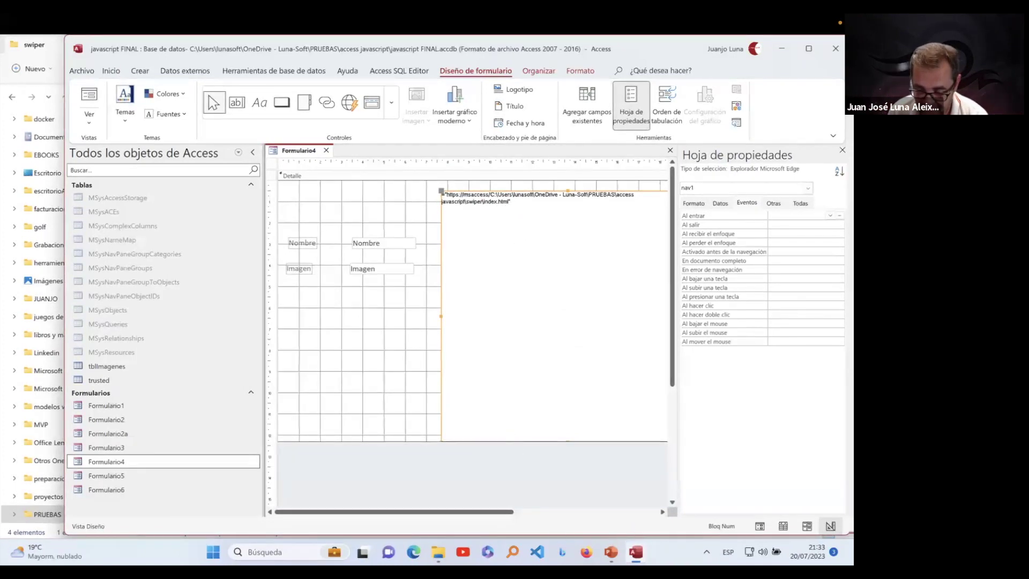
Step: Switch to the swiper folder in File Explorer and open index.html with Visual Studio Code
click(439, 552)
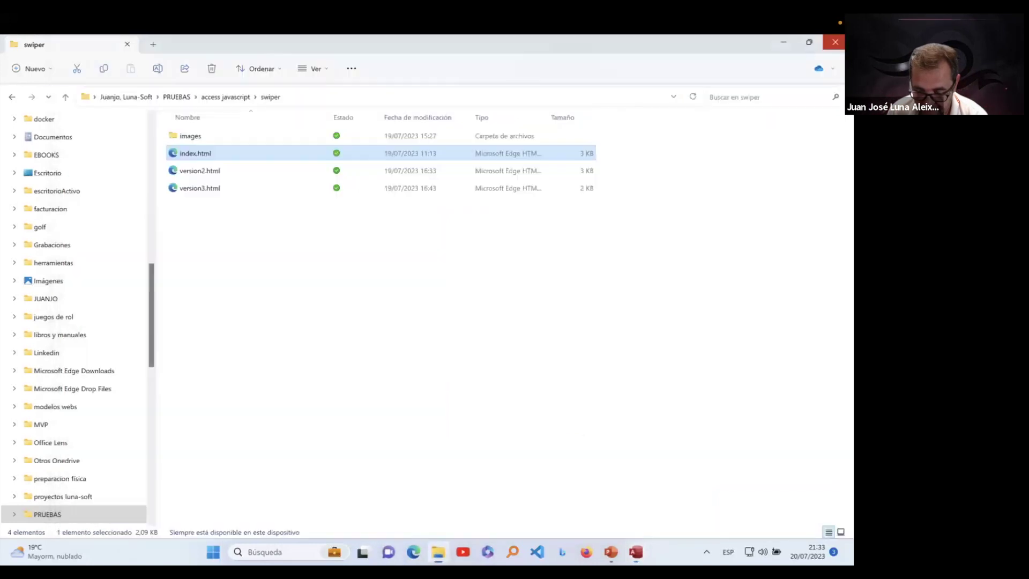
right_click(247, 158)
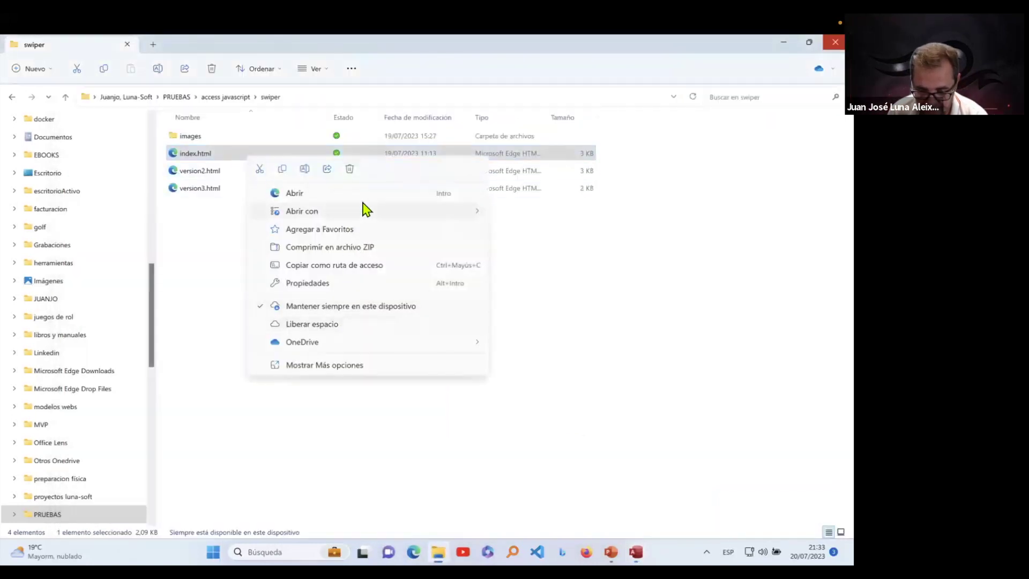
mouse_move(461, 211)
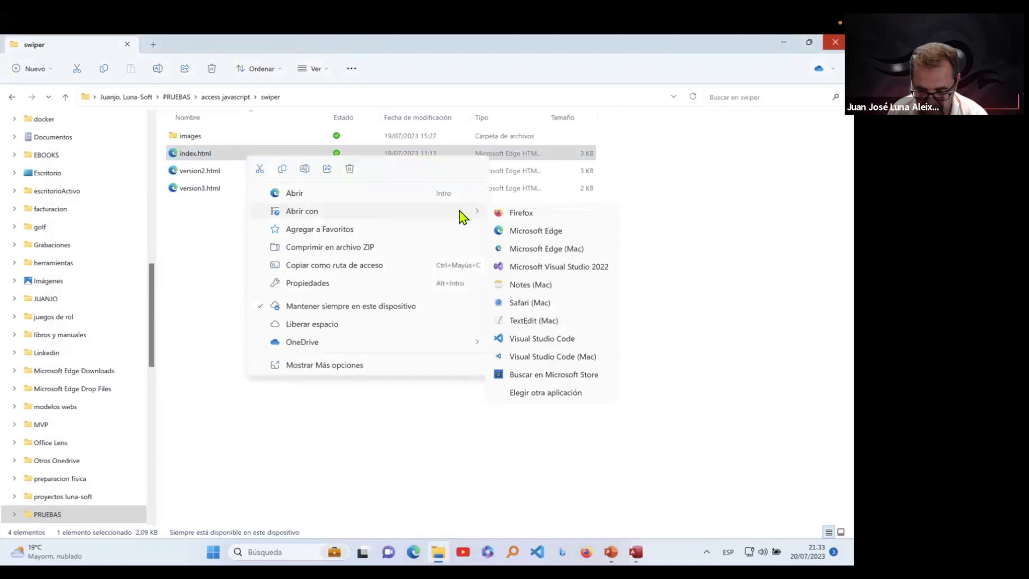
click(548, 340)
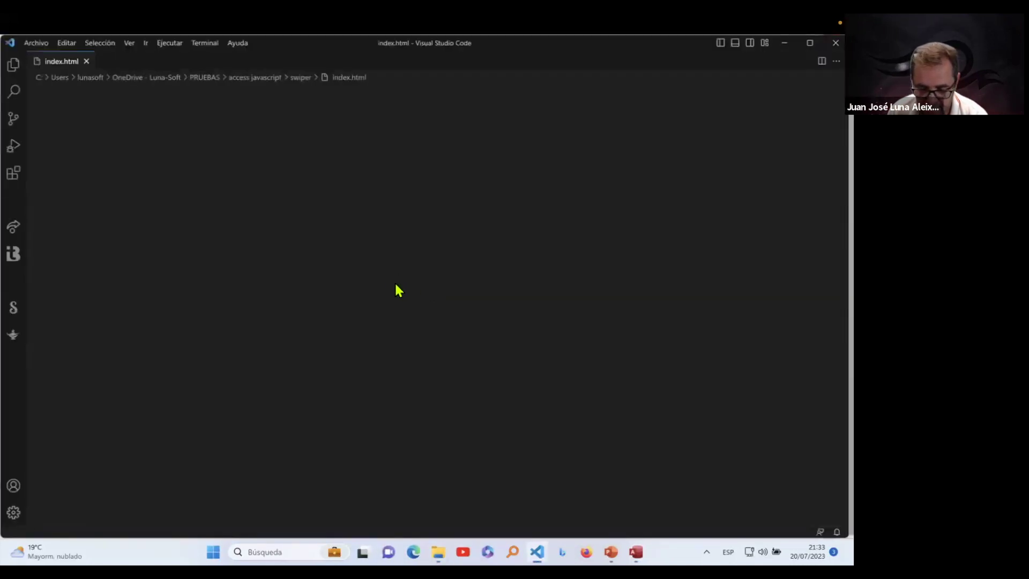
Step: Highlight the swiper-wrapper block with its four slide images in index.html, then close Visual Studio Code
scroll(211, 320, down, 14)
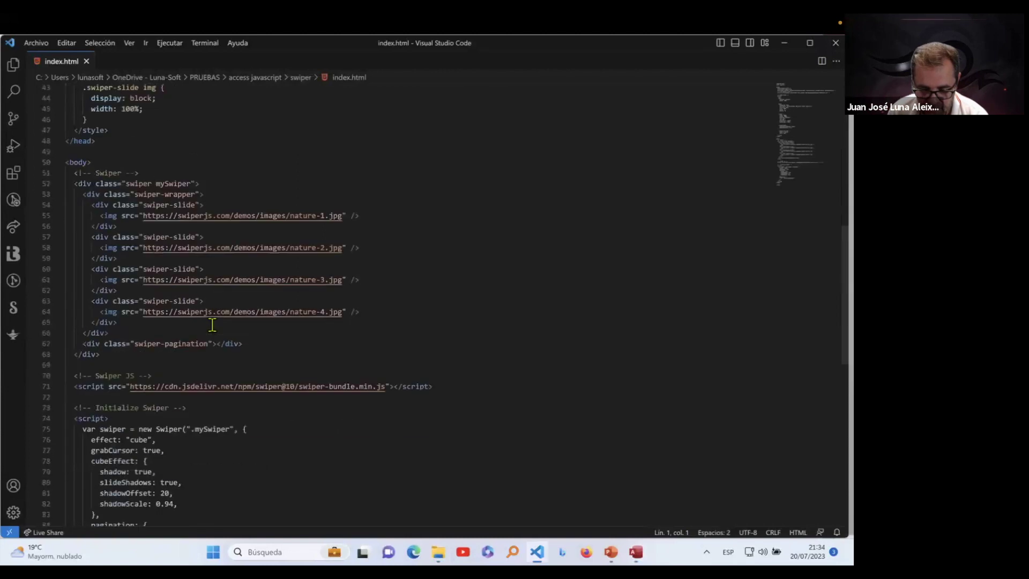
drag(244, 344, 118, 290)
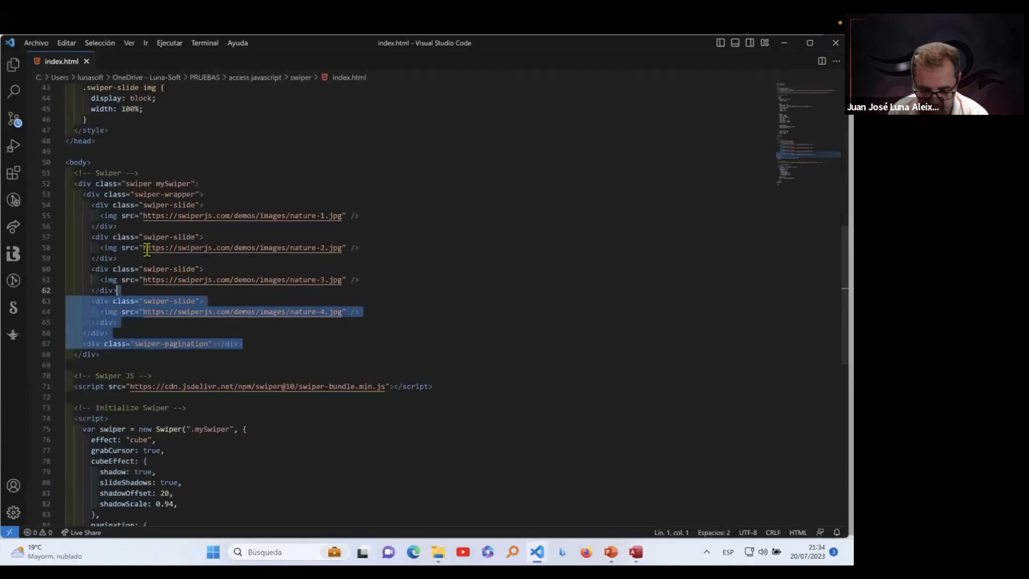
drag(147, 250, 86, 194)
click(379, 222)
click(364, 311)
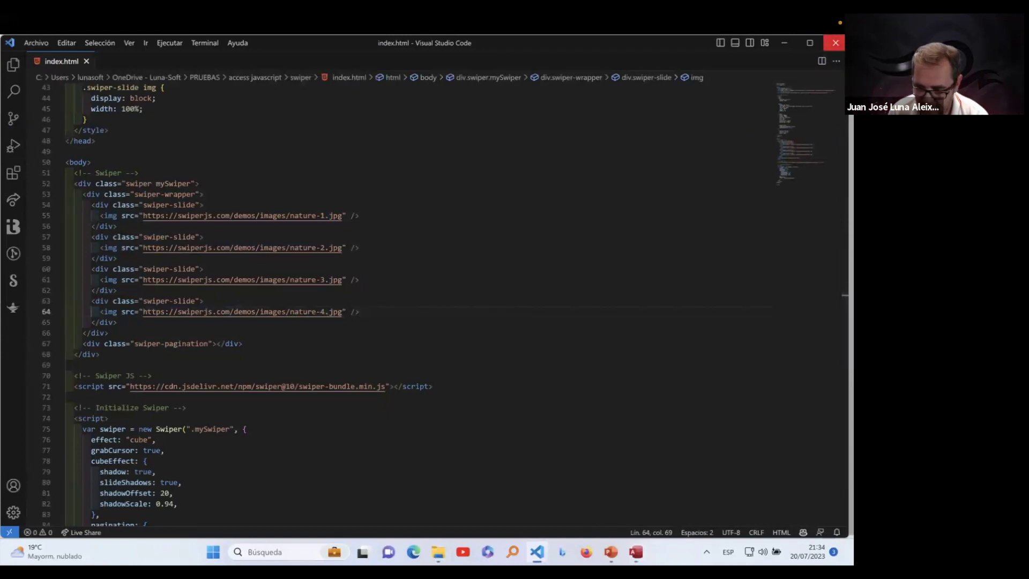
click(835, 42)
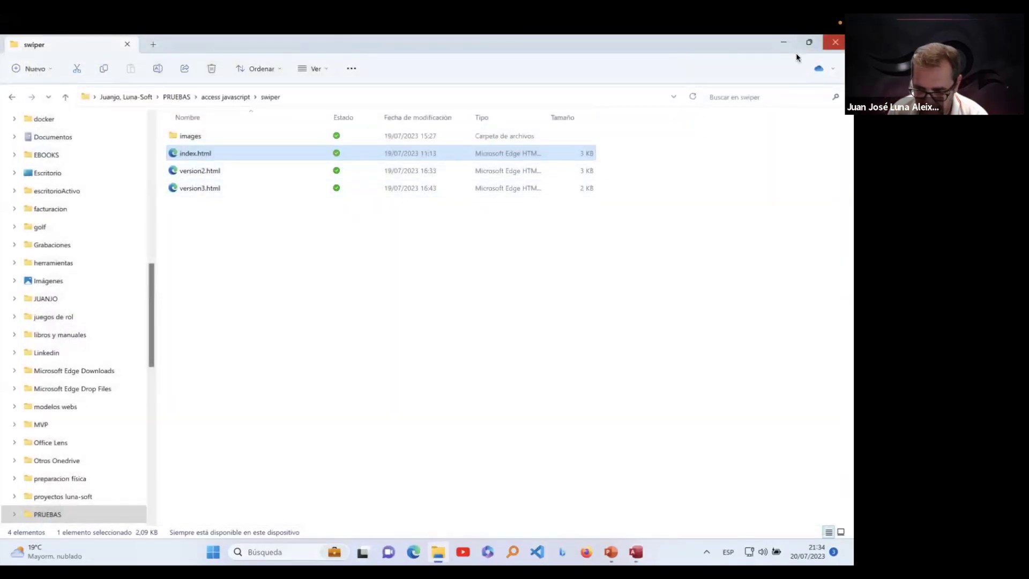
Step: Switch back to Access, preview Formulario4 in Form view and return it to Design view
click(636, 551)
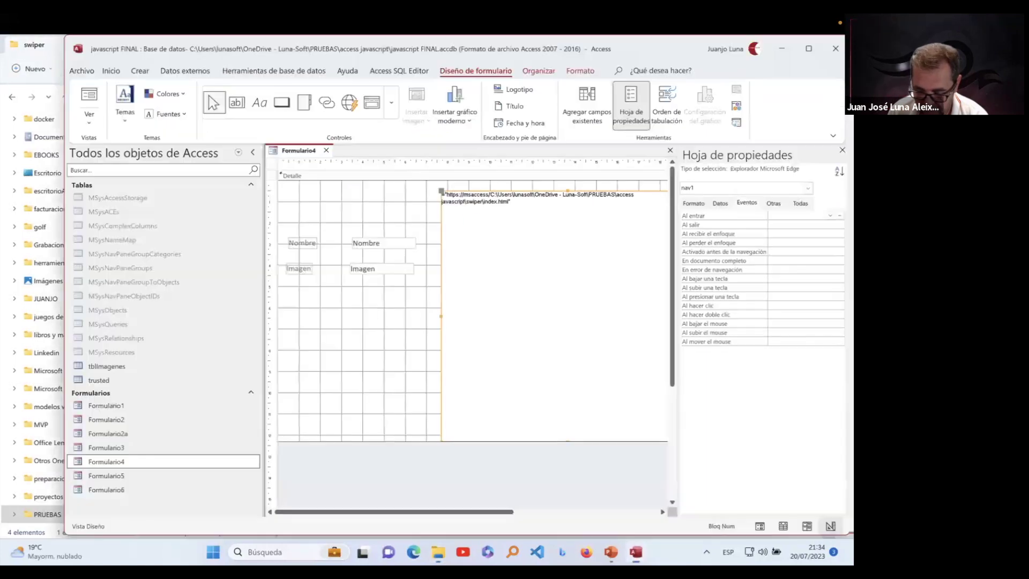
click(88, 105)
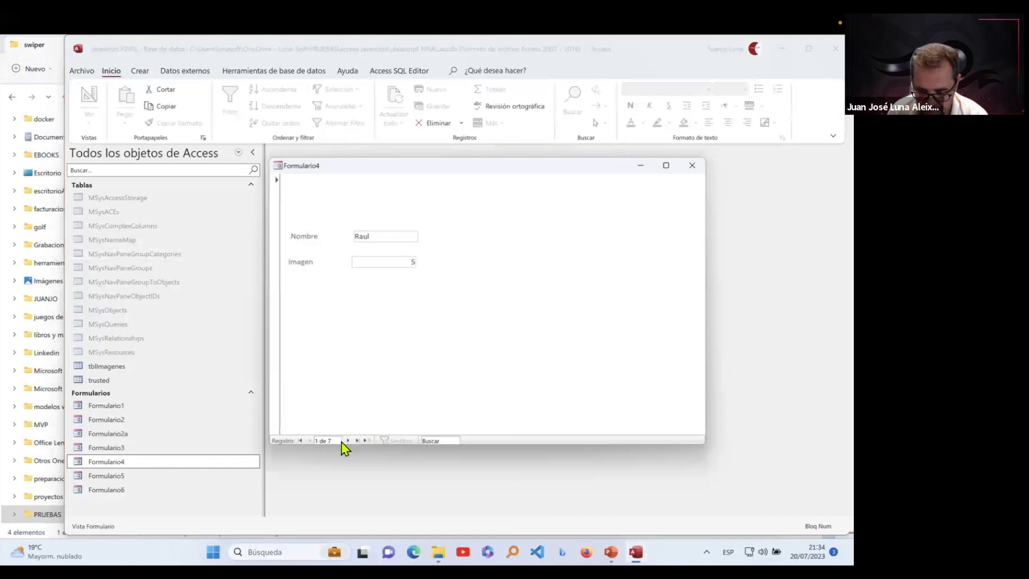
right_click(435, 332)
click(458, 364)
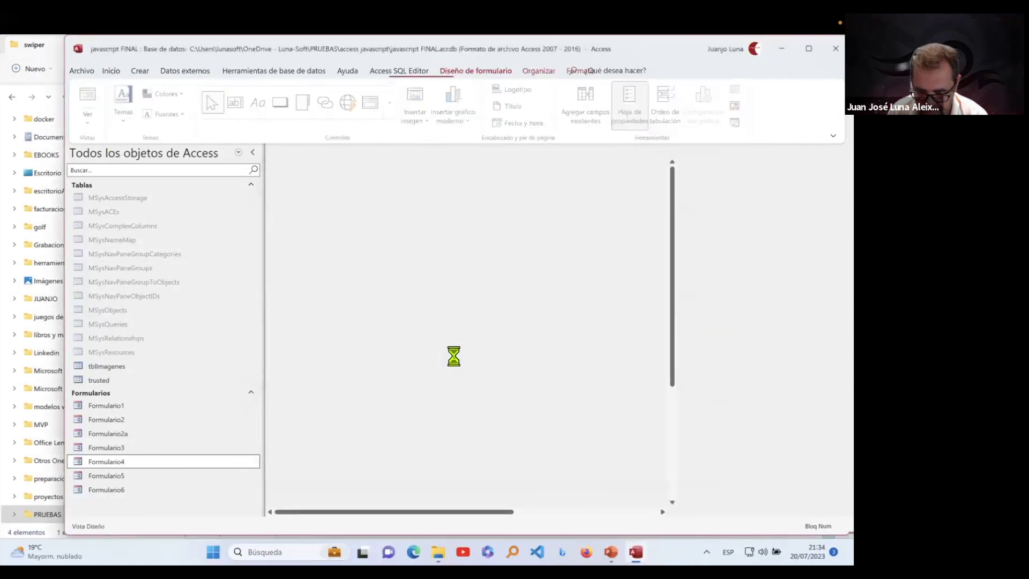
Step: Open Formulario4's on-current event procedure, examine the swiper.slideTo call that uses Me.Imagen, and close the code editor
click(797, 226)
click(790, 214)
click(831, 215)
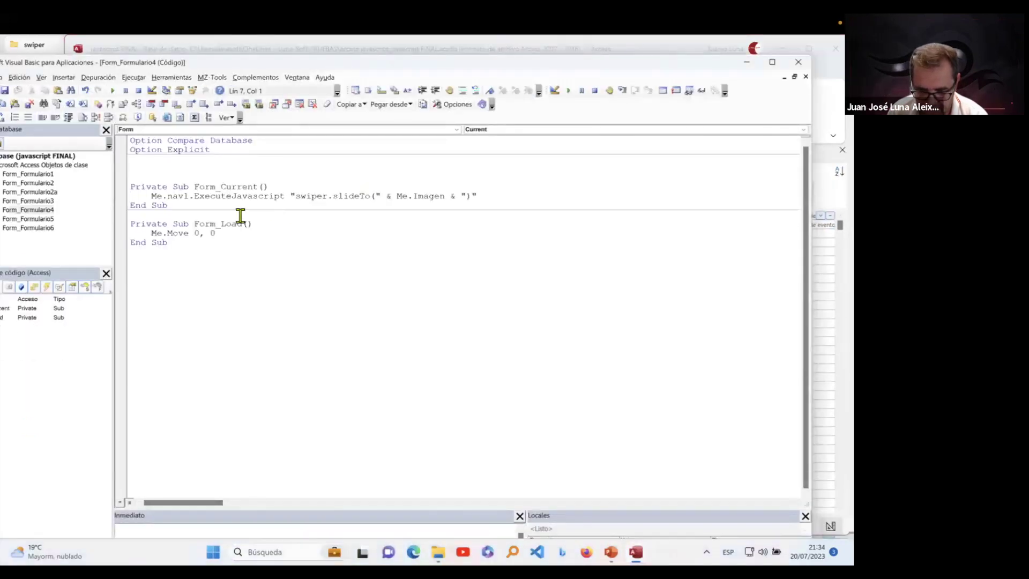
double_click(360, 197)
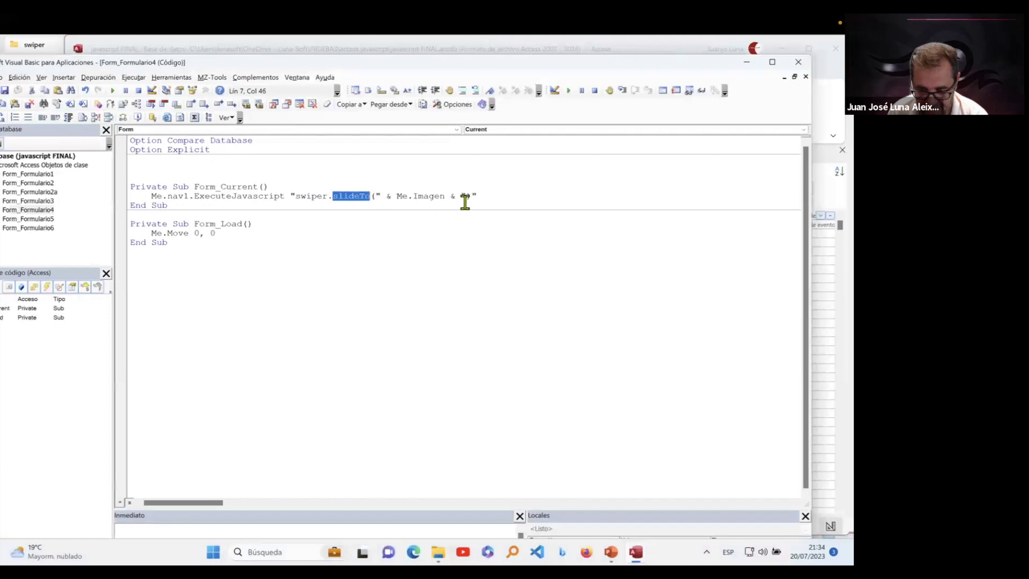
click(374, 197)
drag(445, 196, 396, 196)
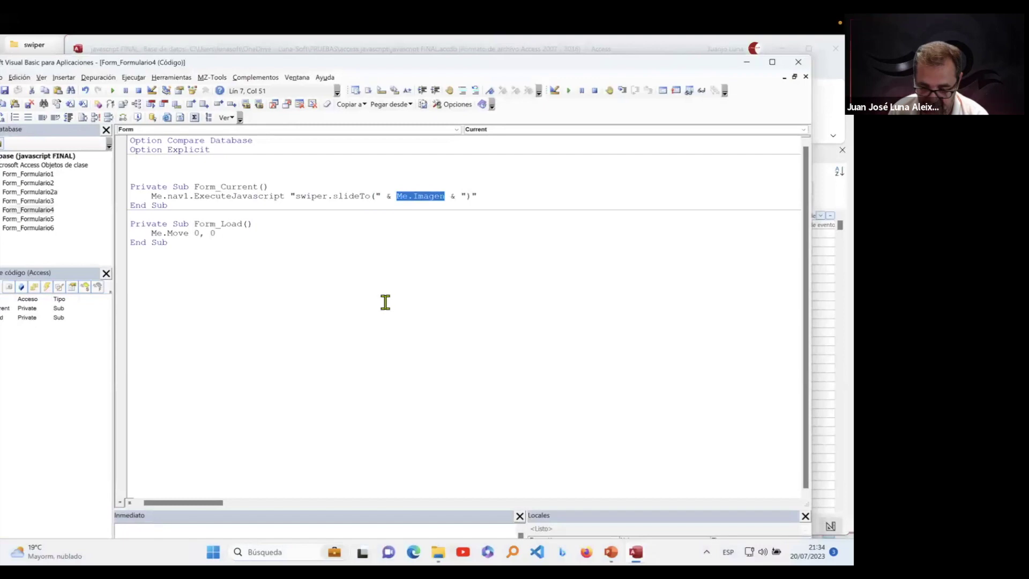
drag(202, 206, 66, 195)
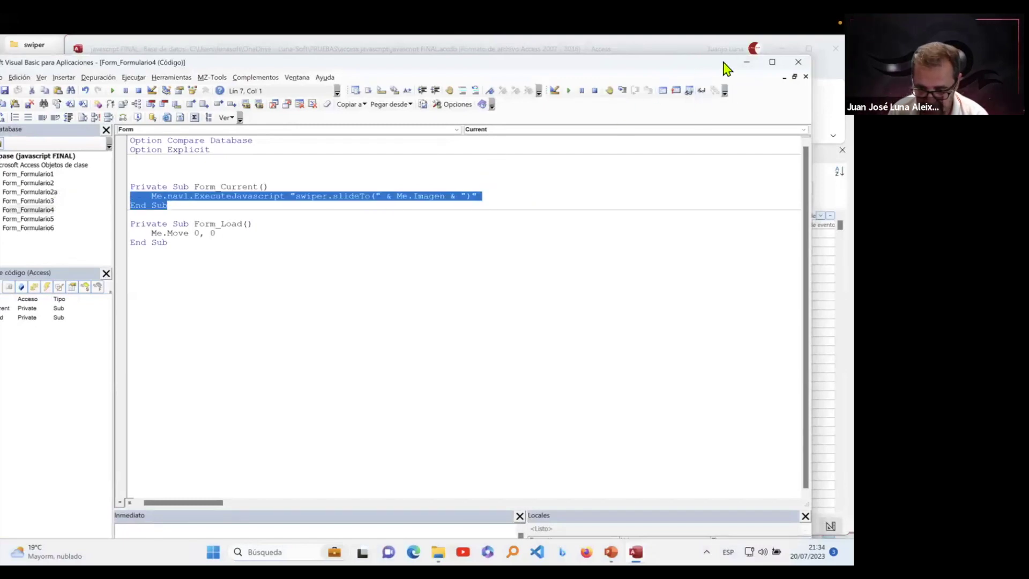
click(798, 63)
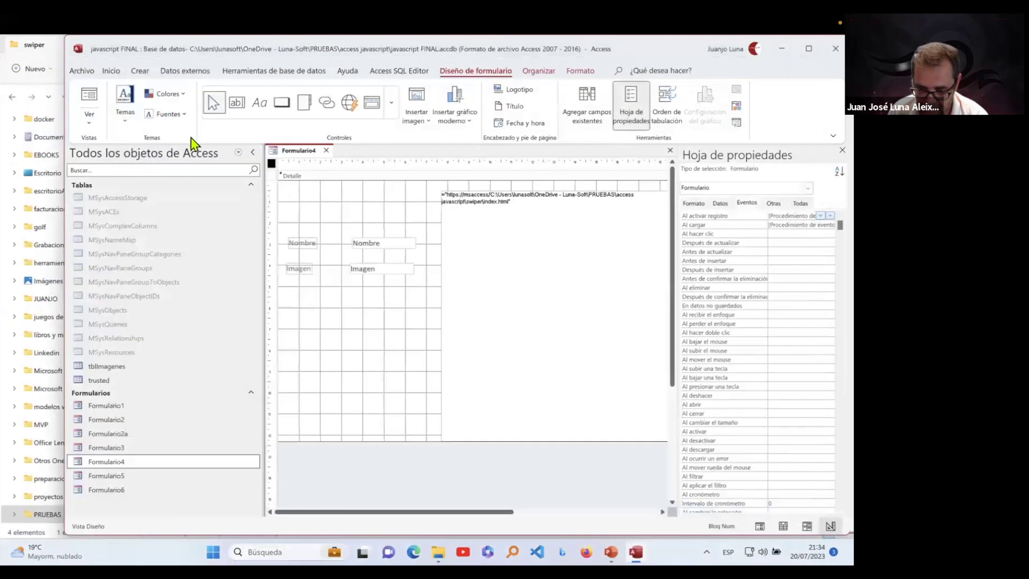
Step: Run Formulario4 in form view, browse its records forward and back, and close it without saving the design changes
click(90, 99)
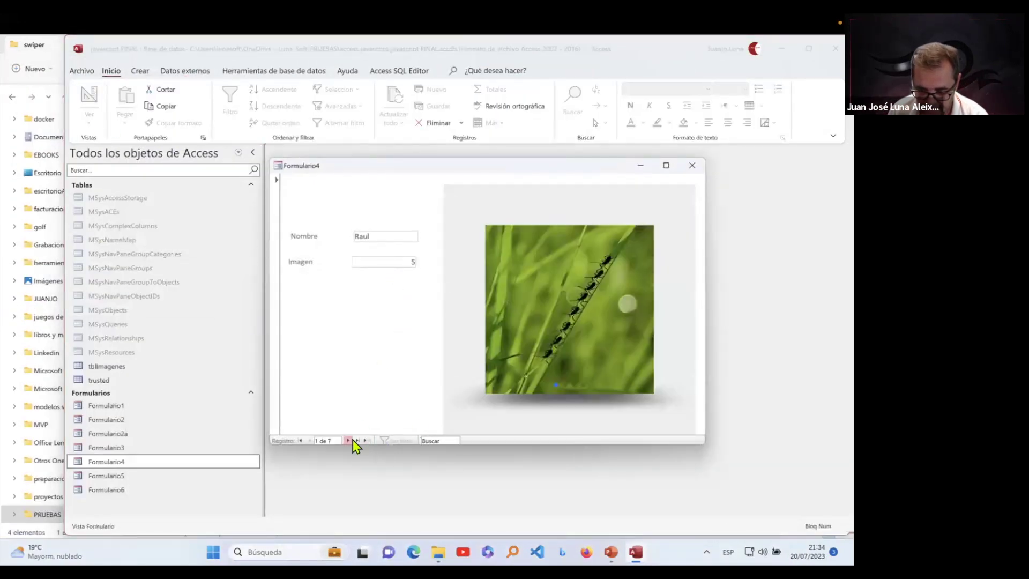
click(348, 440)
click(352, 440)
click(353, 439)
click(348, 440)
click(348, 440)
click(348, 440)
click(347, 440)
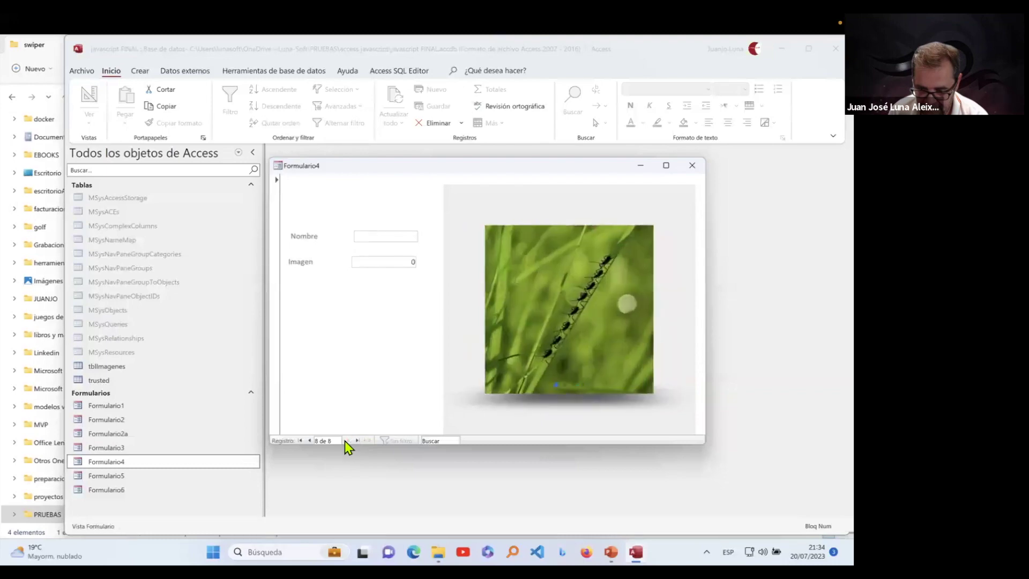
click(310, 440)
click(310, 440)
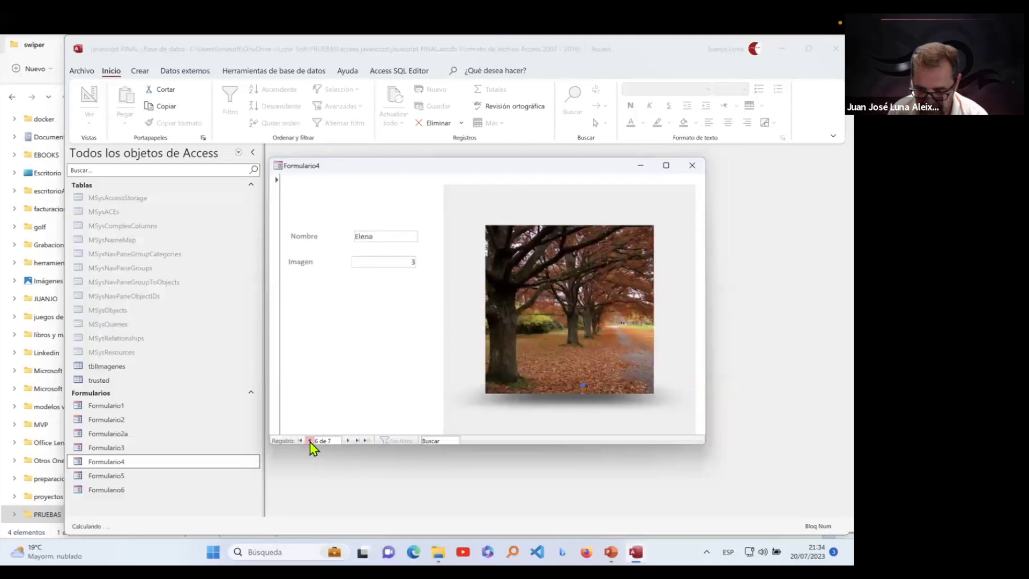
click(310, 441)
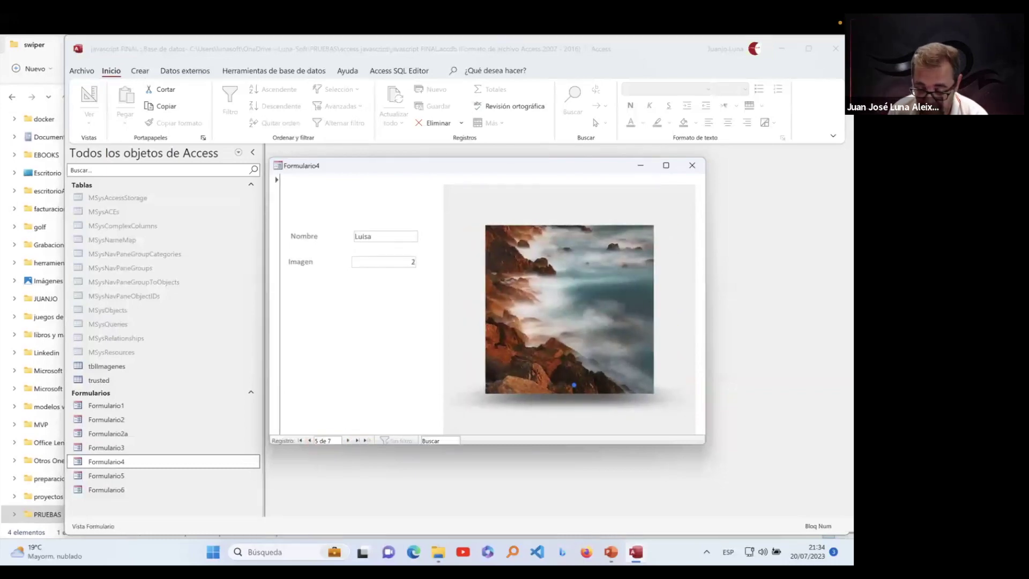
click(692, 167)
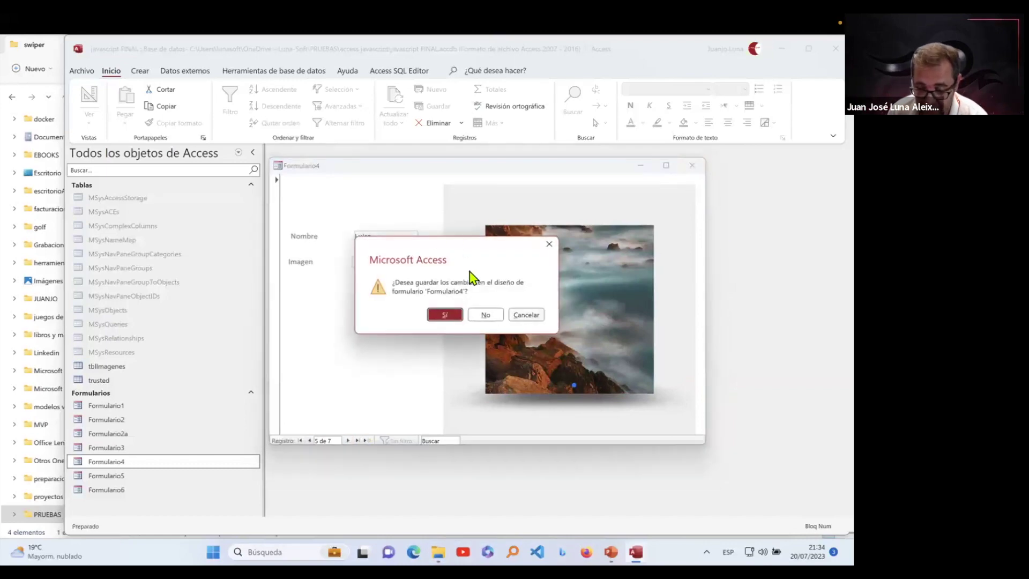
click(487, 316)
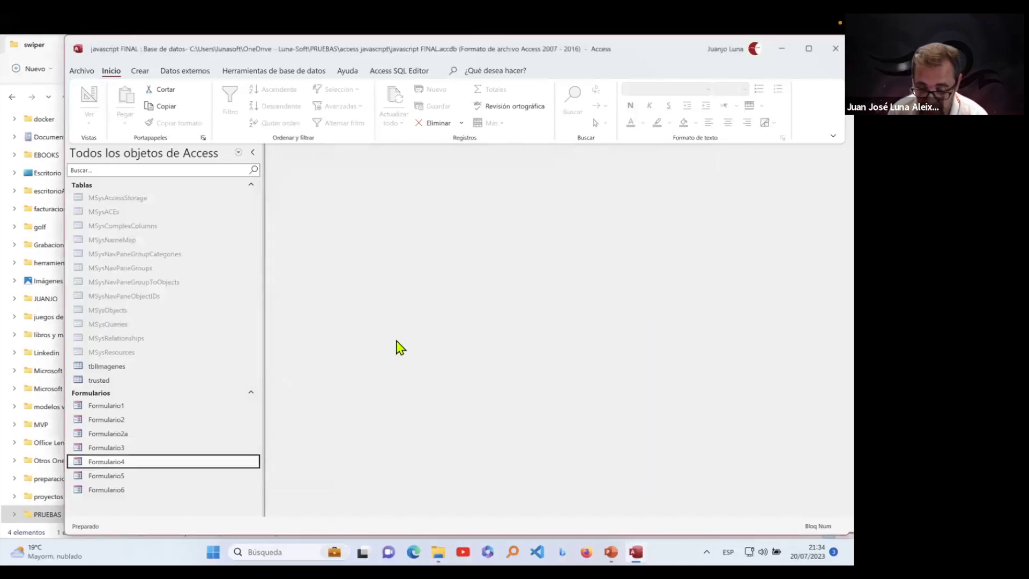
Step: Open Formulario5, switch it to design view and select its web browser control to check the page it loads
double_click(132, 474)
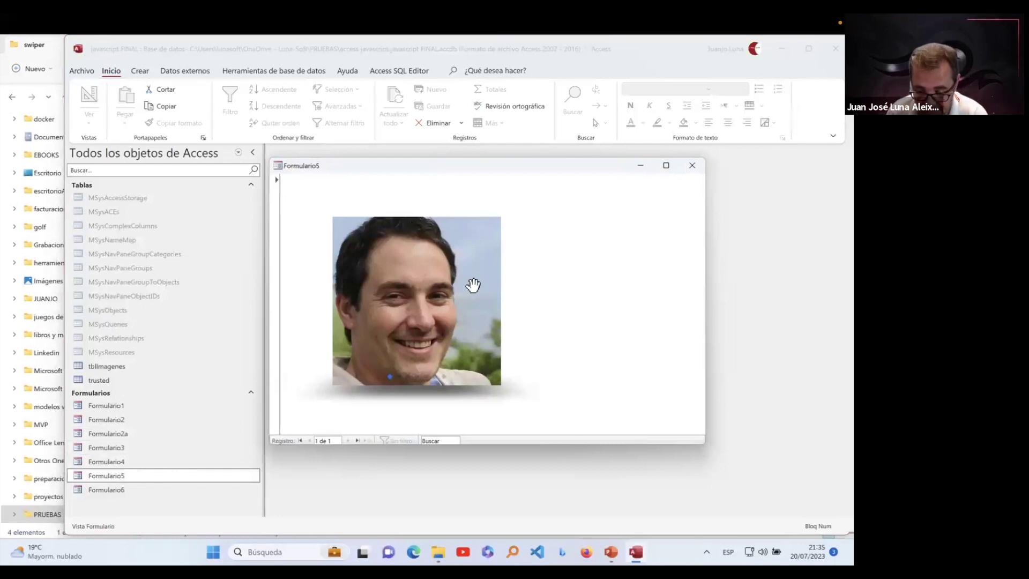
right_click(529, 198)
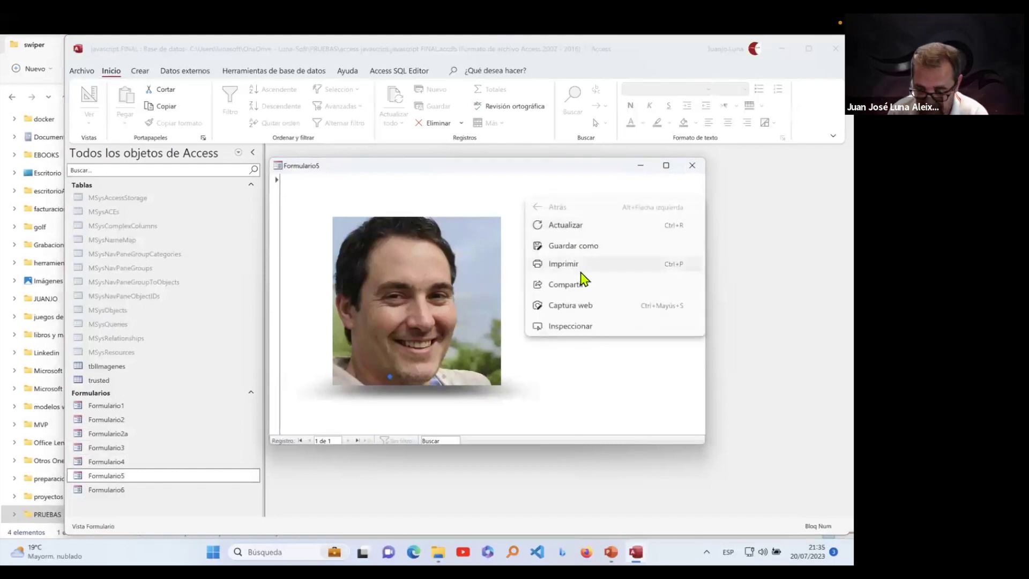
right_click(482, 168)
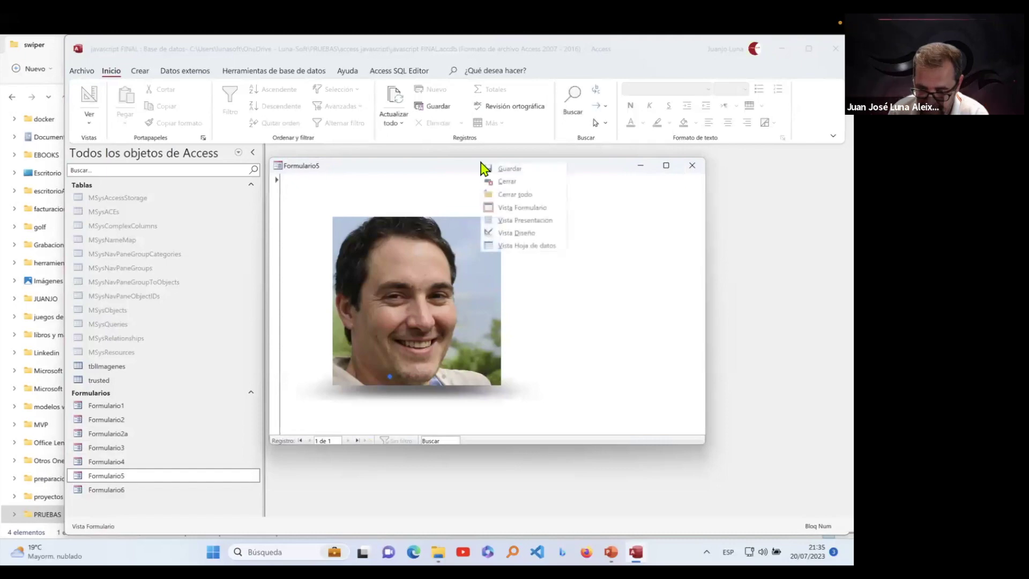
click(524, 234)
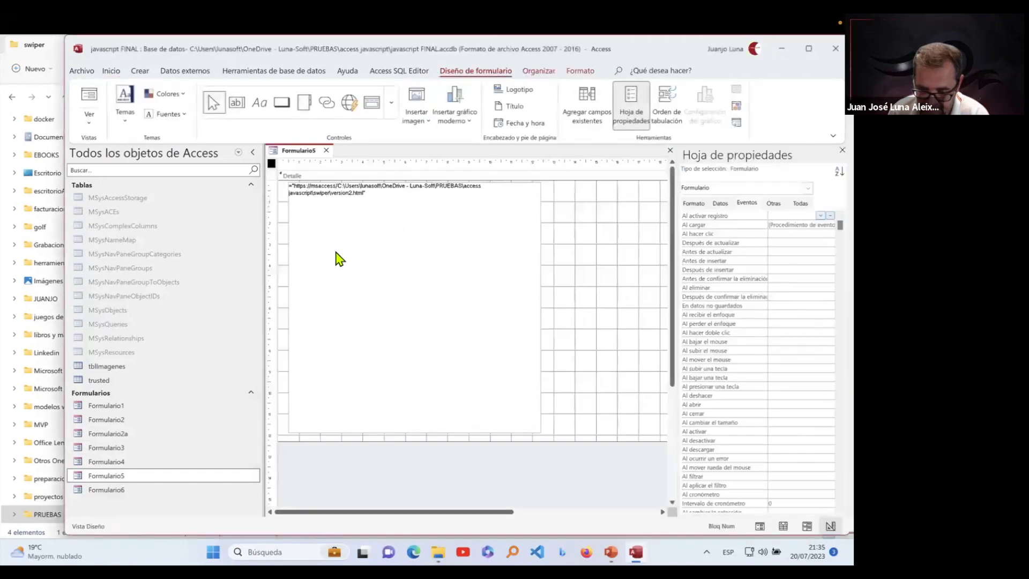
click(364, 203)
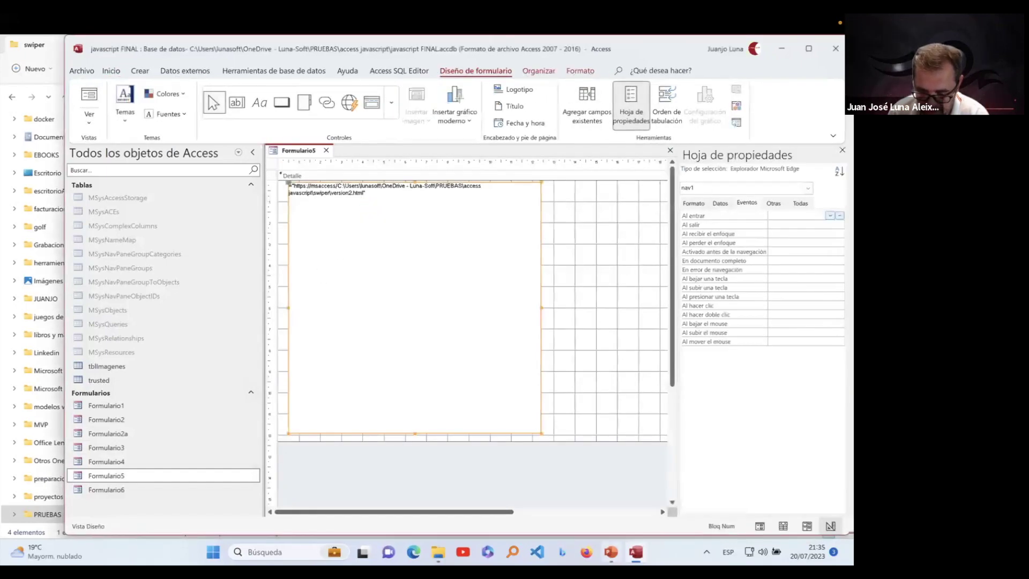
Step: Switch to File Explorer and open version2.html from the swiper folder in Visual Studio Code
mouse_move(611, 552)
click(439, 552)
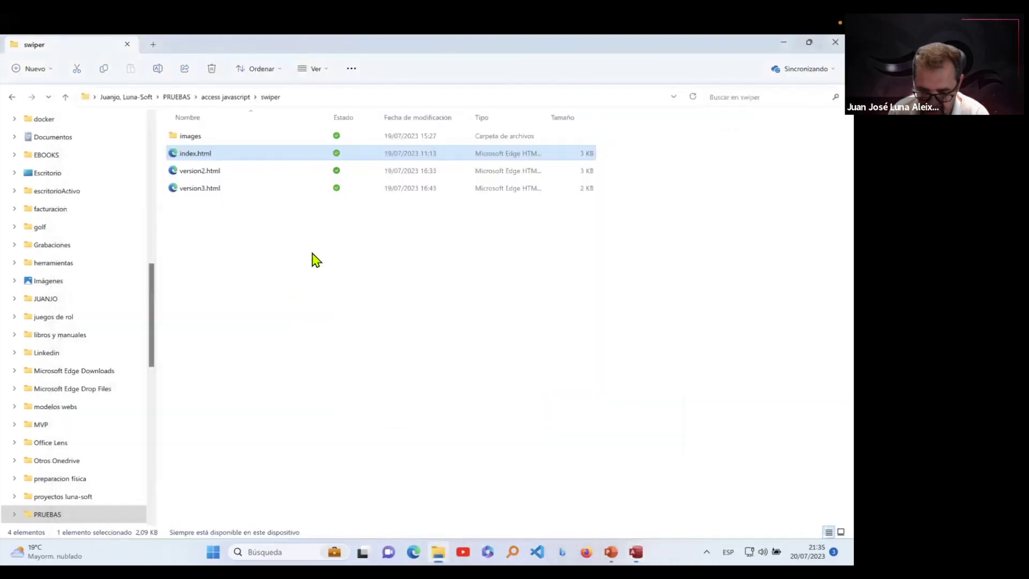
click(249, 177)
right_click(249, 177)
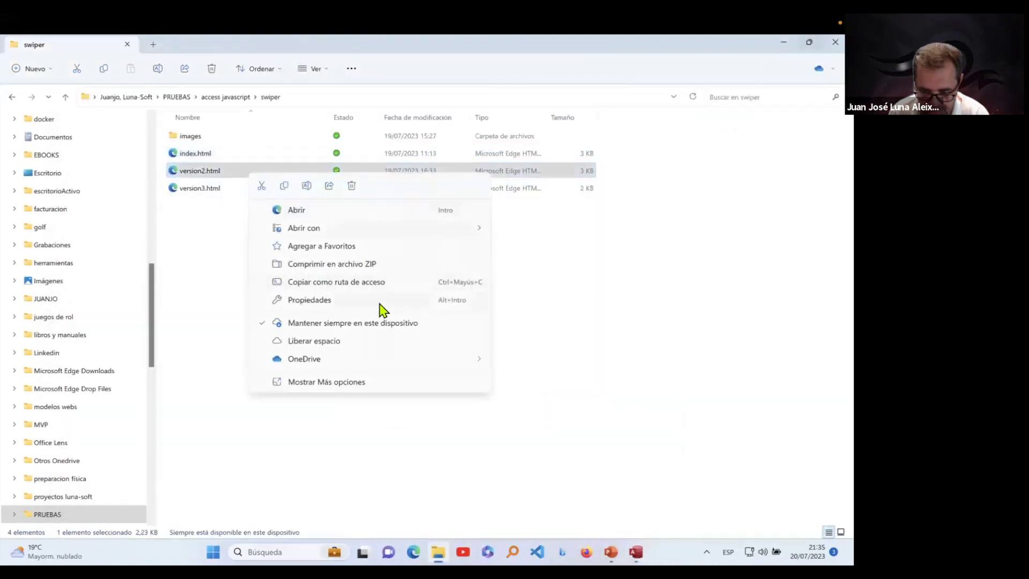
mouse_move(483, 231)
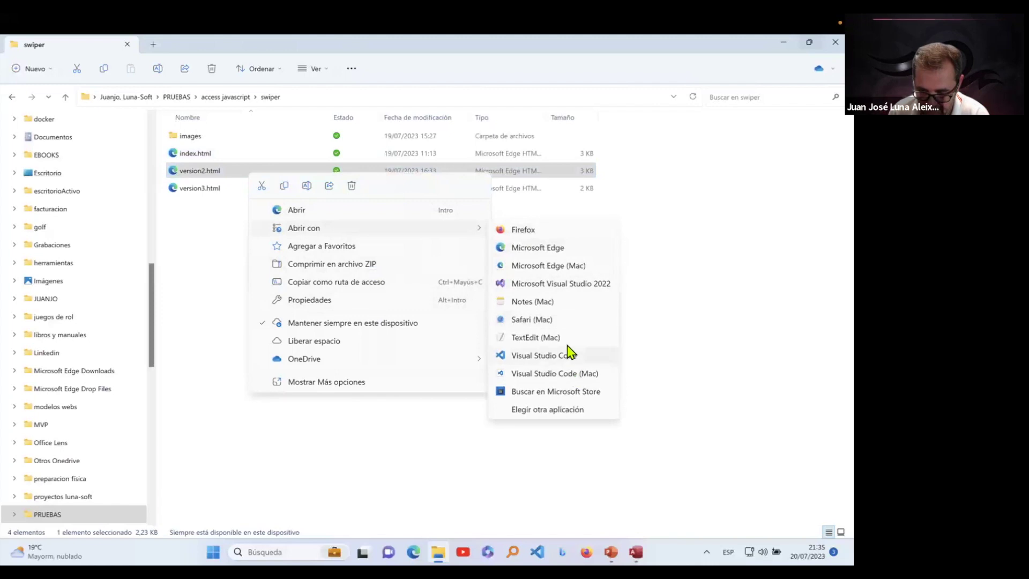
click(564, 360)
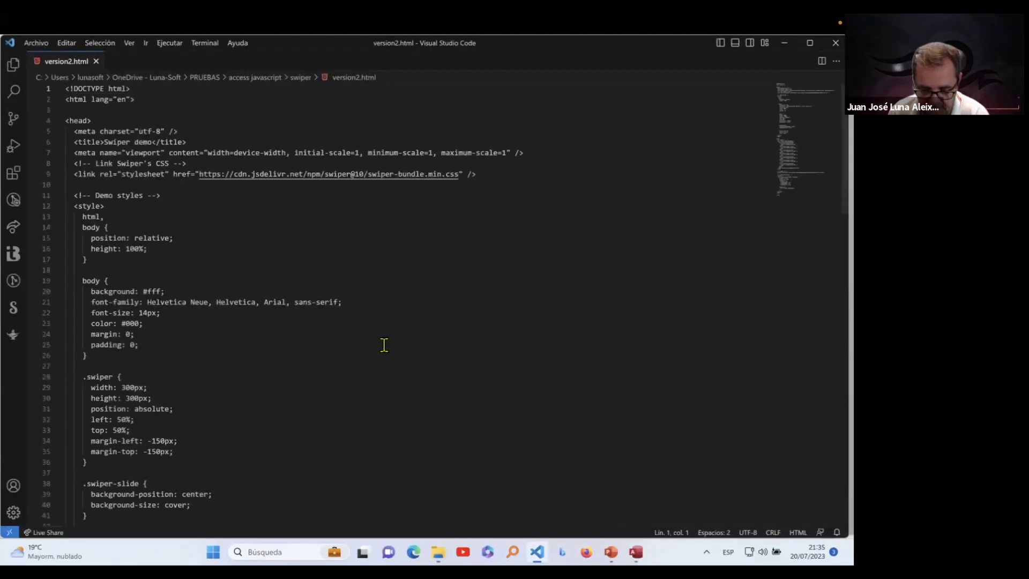
Step: Examine the swiper-slide blocks in the body of version2.html, from images/cara1.jpg to images/cara7.jpg
scroll(383, 345, down, 10)
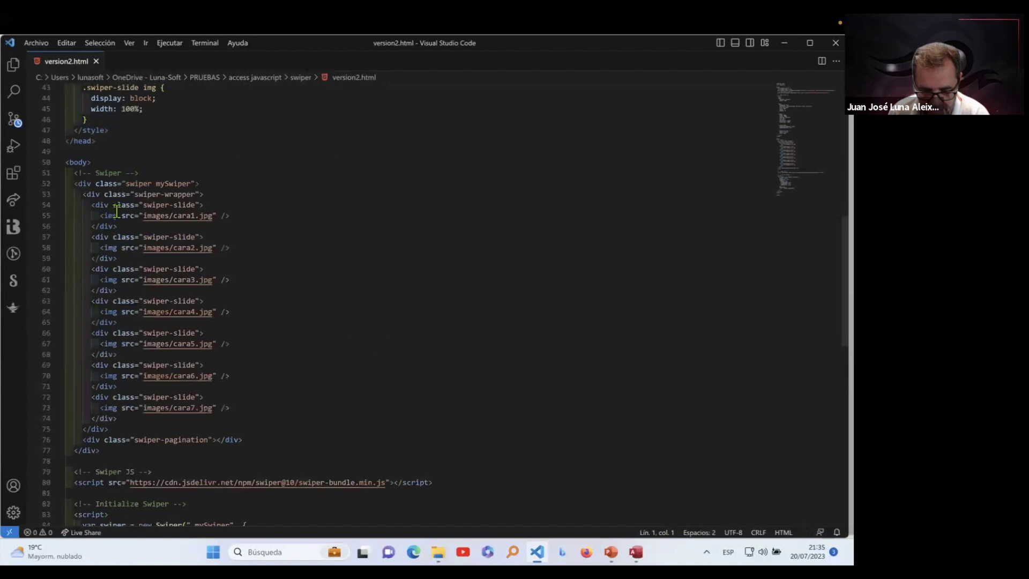
drag(92, 205, 176, 225)
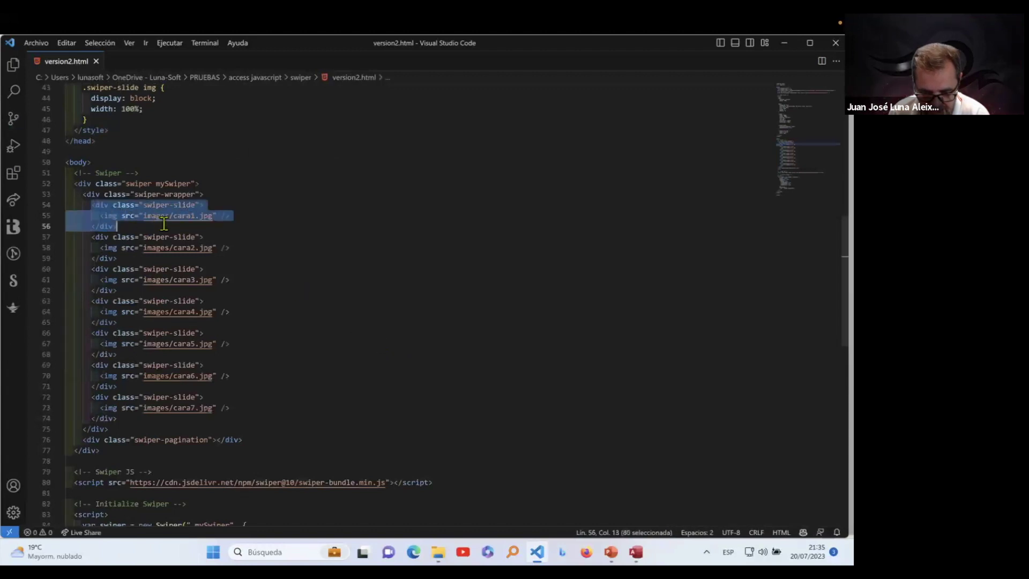
click(232, 255)
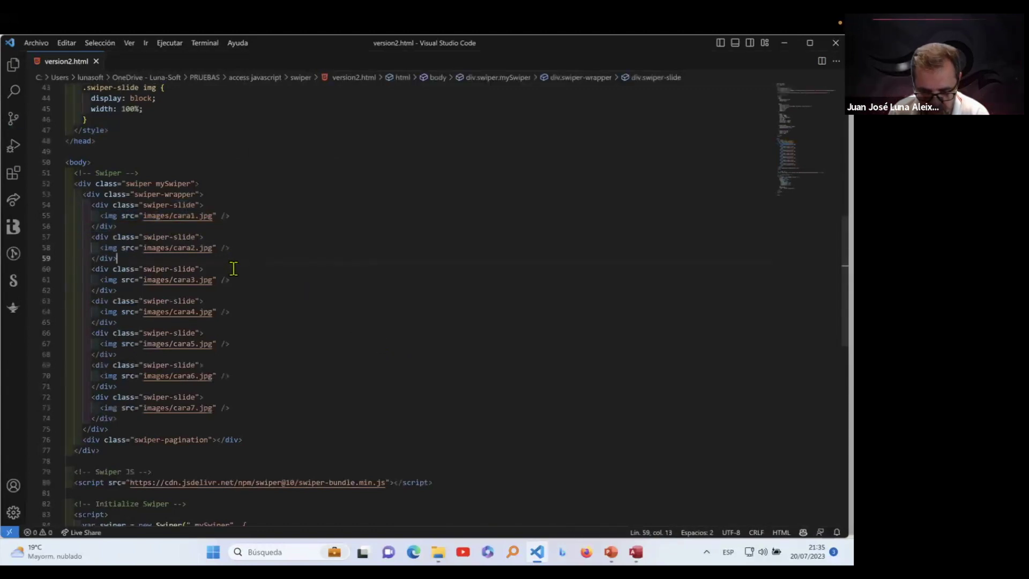
click(225, 344)
click(217, 408)
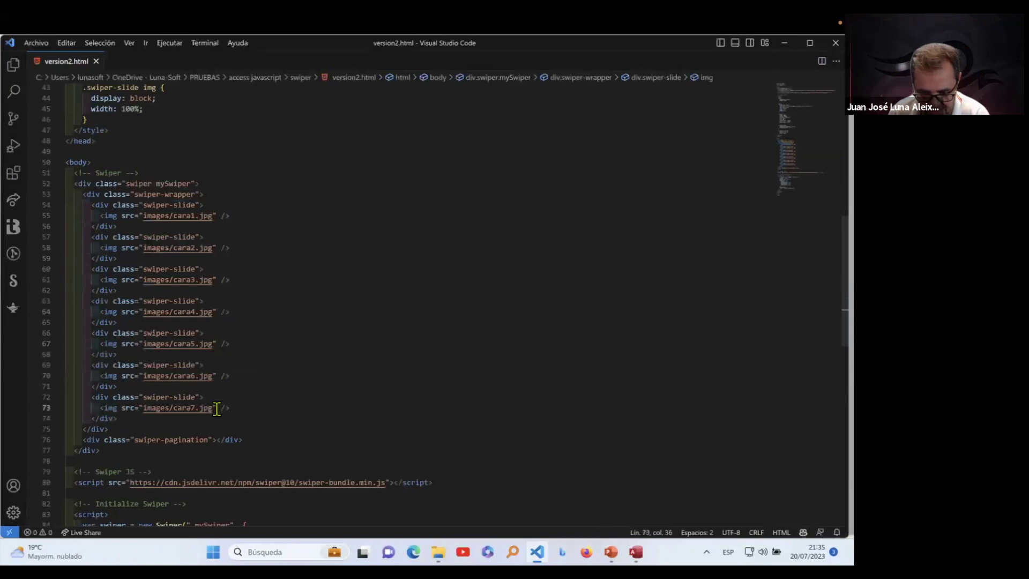
drag(242, 410, 143, 409)
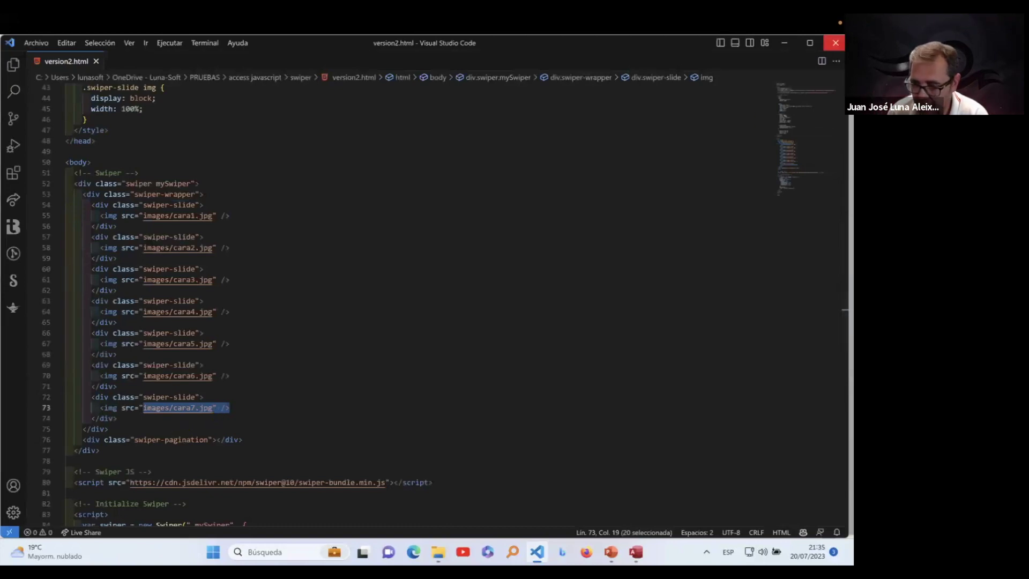
Step: View the face pictures in the swiper project's images folder, then return to Access and close Formulario5
click(784, 43)
double_click(192, 139)
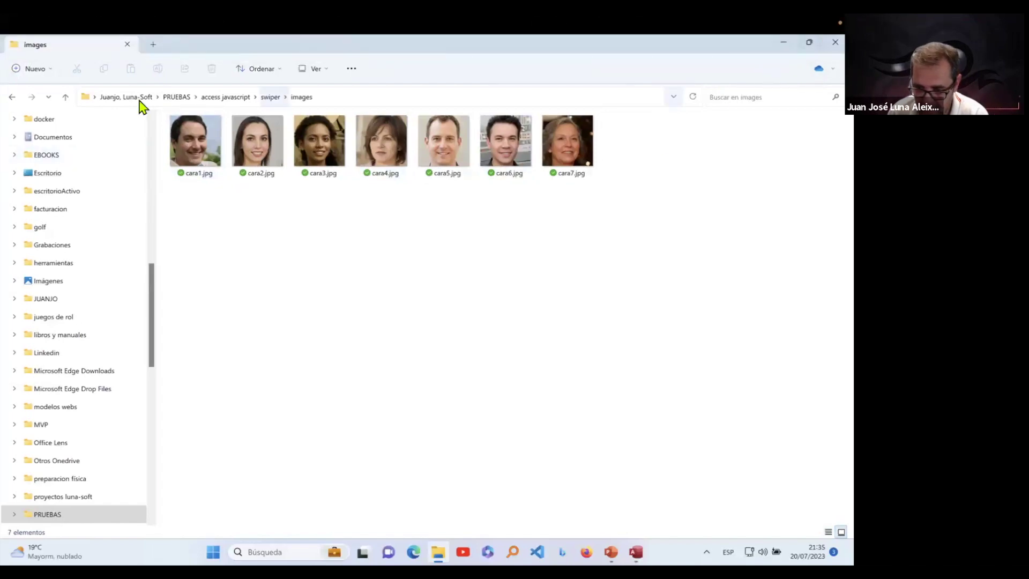
click(636, 552)
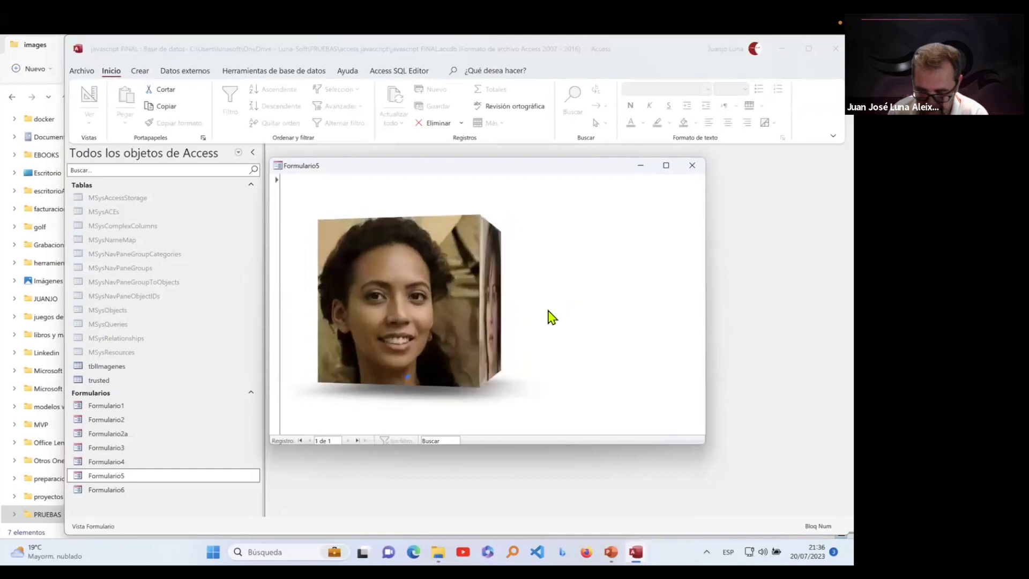
click(692, 167)
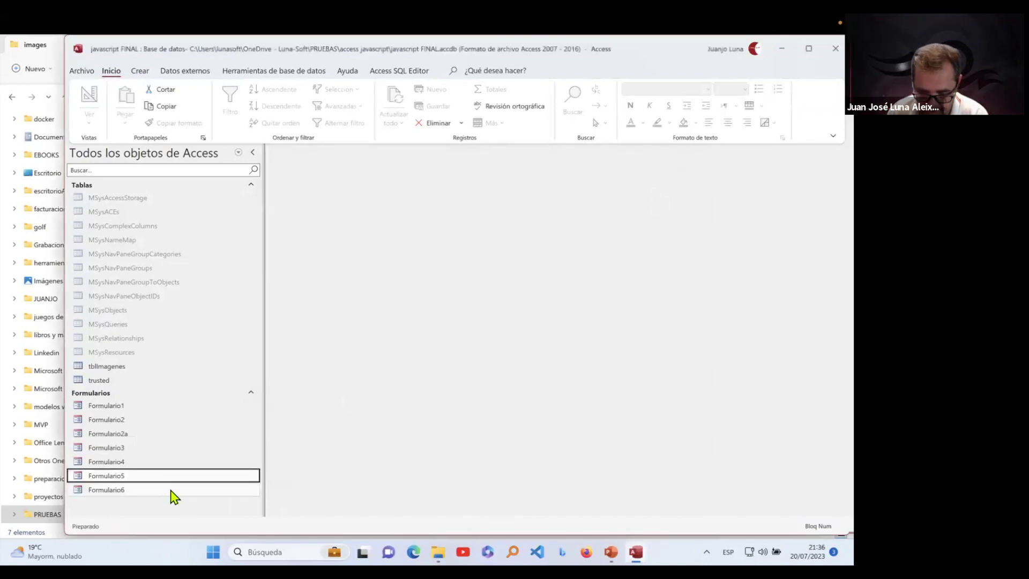
Step: Open Formulario6, run its agregar command to fill the HTML table with the image records, and close the form
double_click(131, 491)
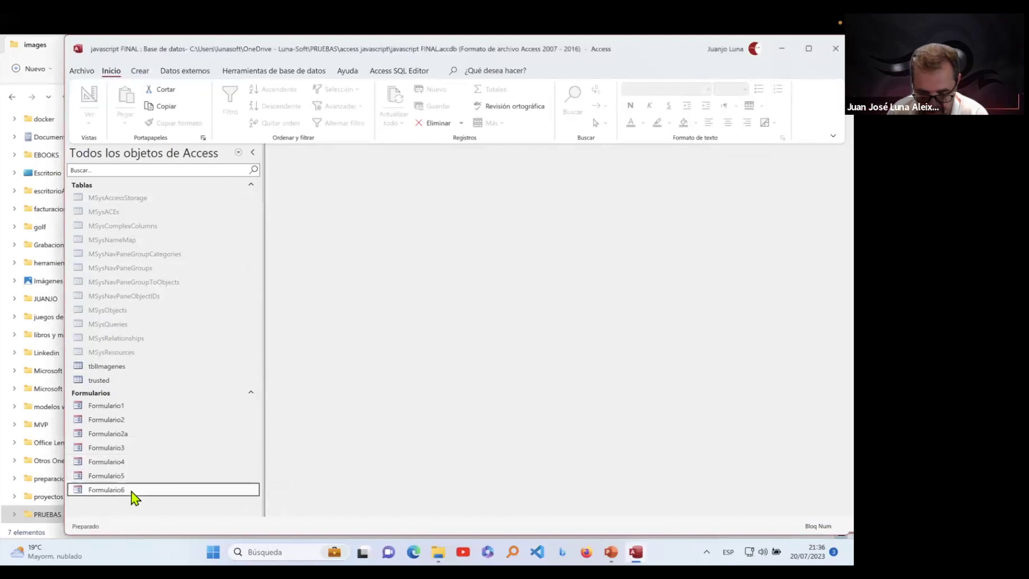
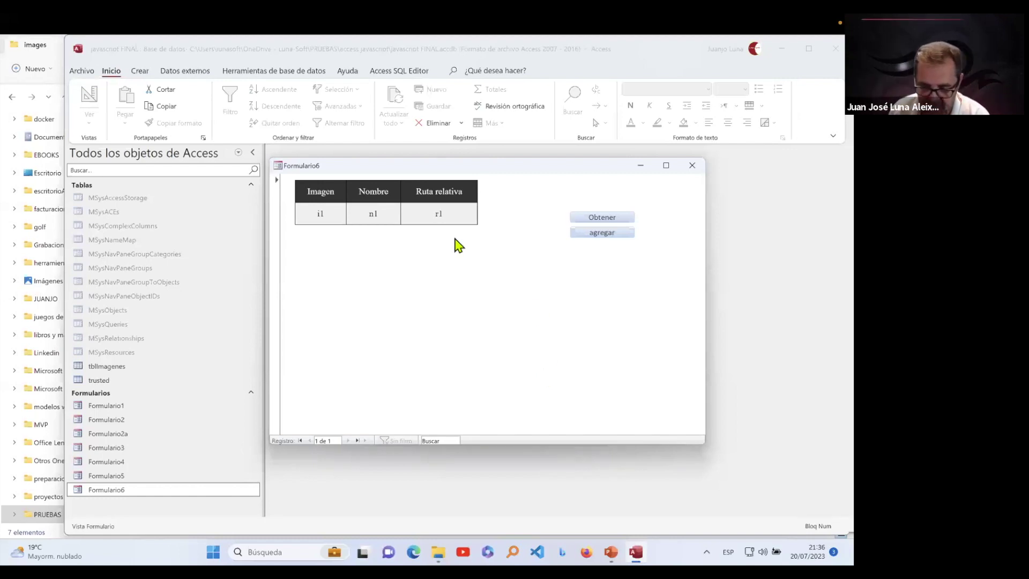
click(601, 233)
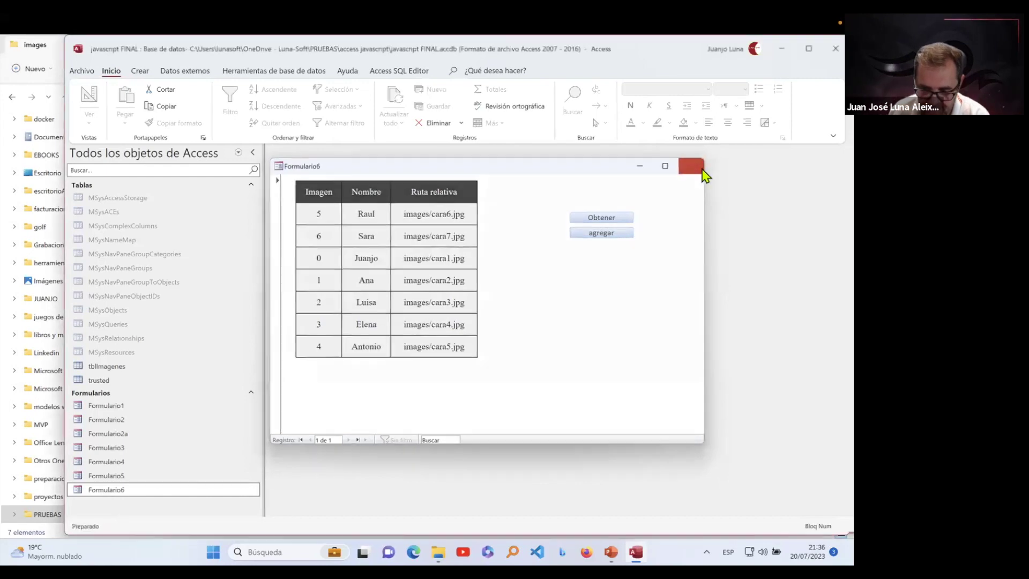
click(692, 165)
Step: Add a record to tblImagenes with Imagen 66, a first name in Nombre and "no tiene" as rutaRelativa
click(124, 382)
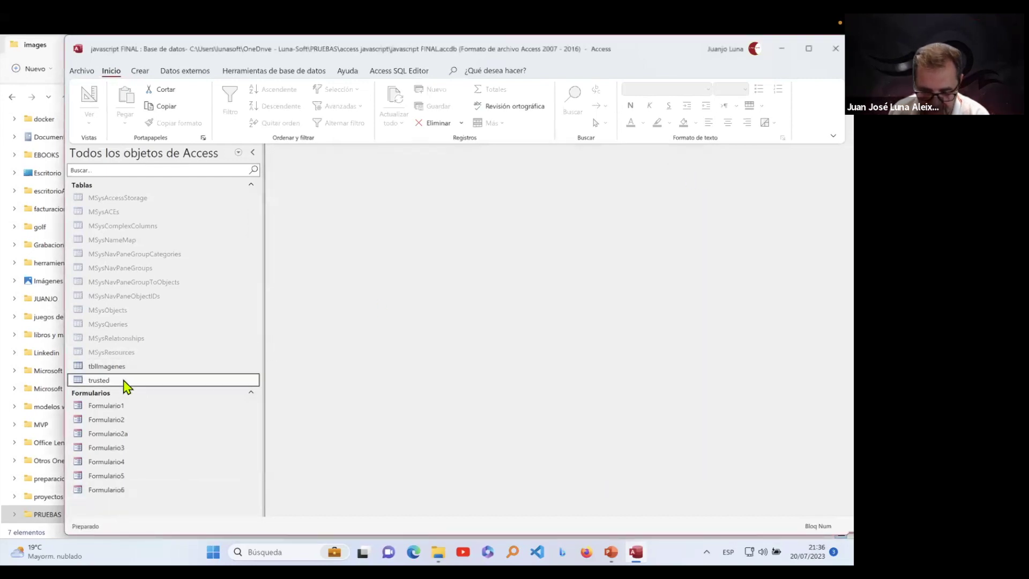
double_click(124, 366)
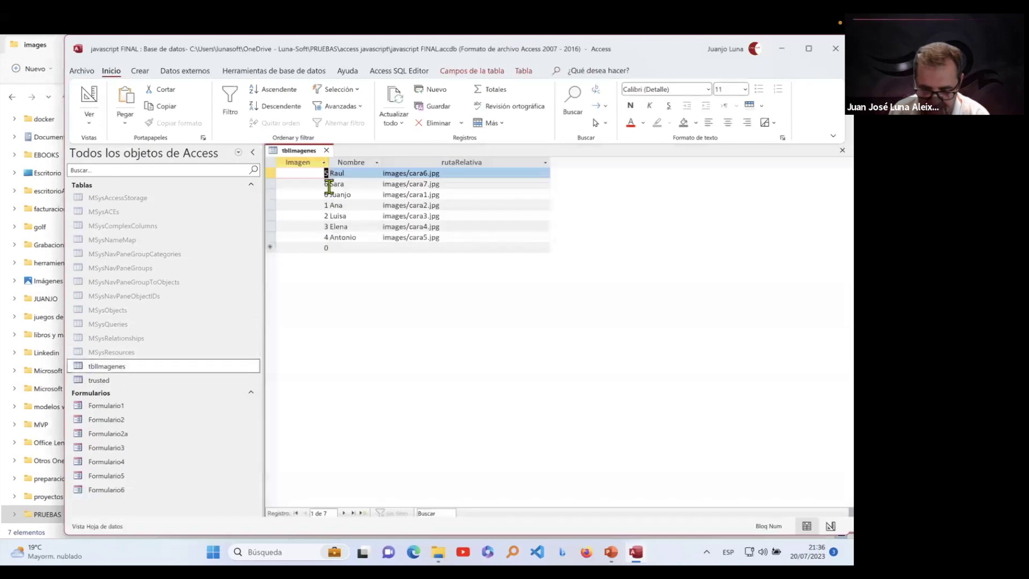
click(328, 248)
text(66)
click(376, 249)
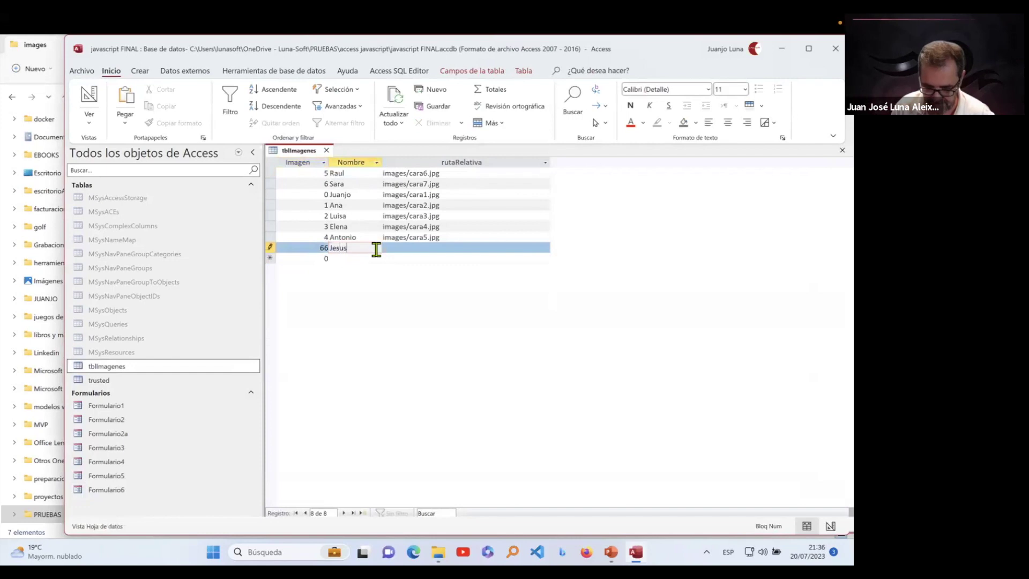
click(428, 244)
text(no tiene)
key(Down)
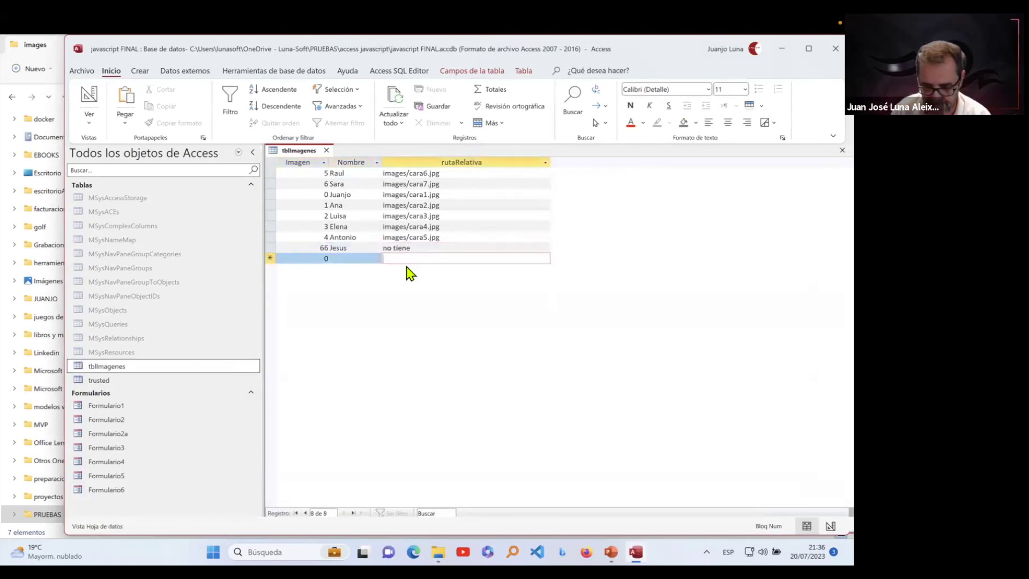
Step: Close tblImagenes, reopen Formulario6, and run its agregar command to fill the HTML table and its Obtener command to retrieve the HTML
click(326, 151)
double_click(119, 491)
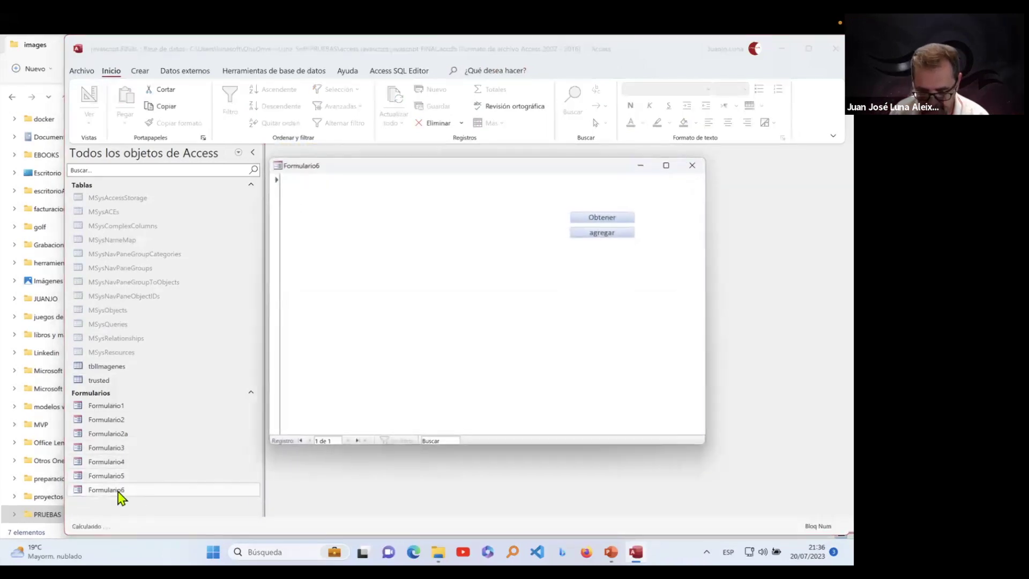
click(624, 234)
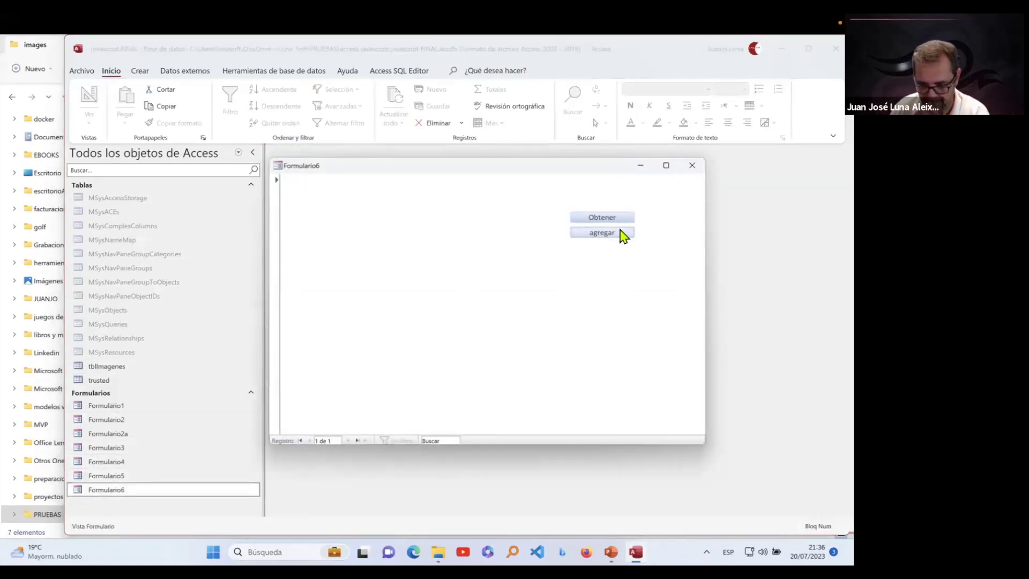
click(610, 234)
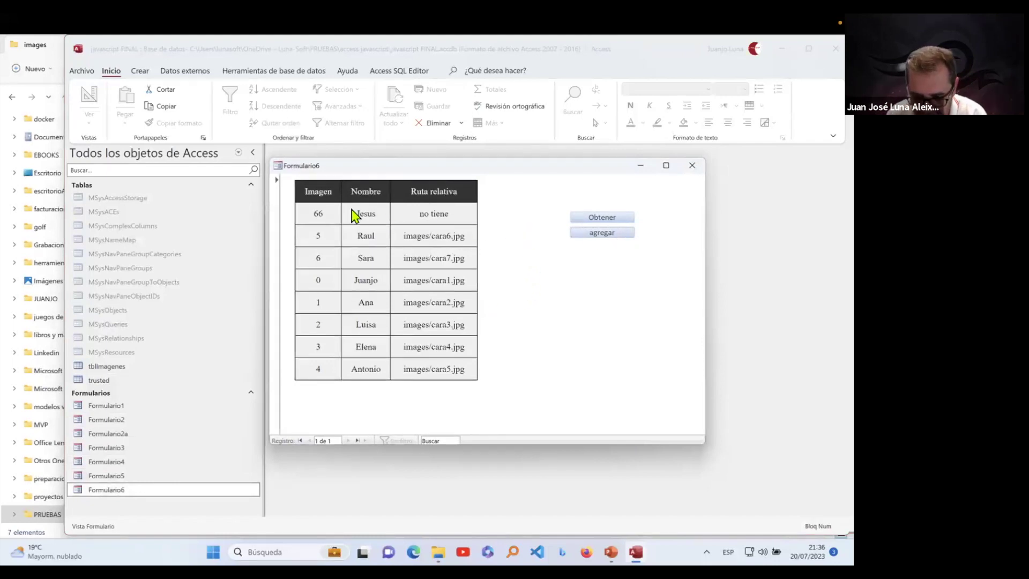
click(605, 220)
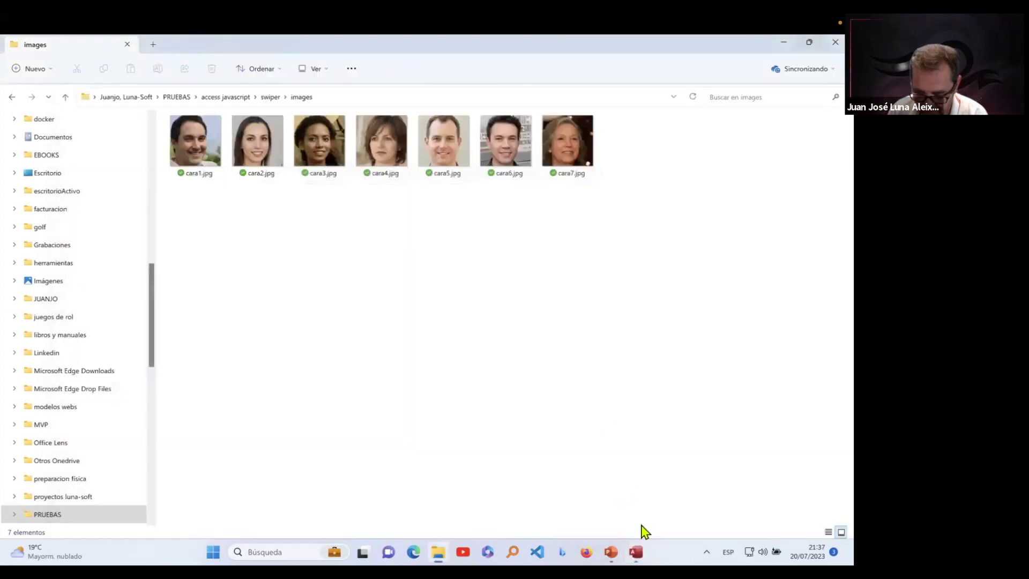
Step: Open the Visual Basic editor from Access, enlarge the Immediate window and clear its contents
click(637, 551)
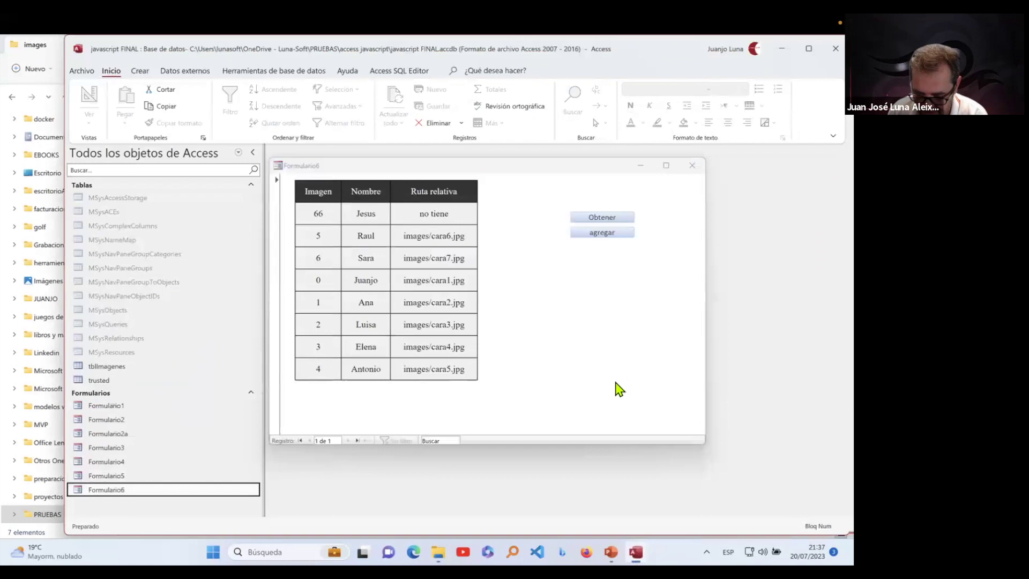
click(291, 72)
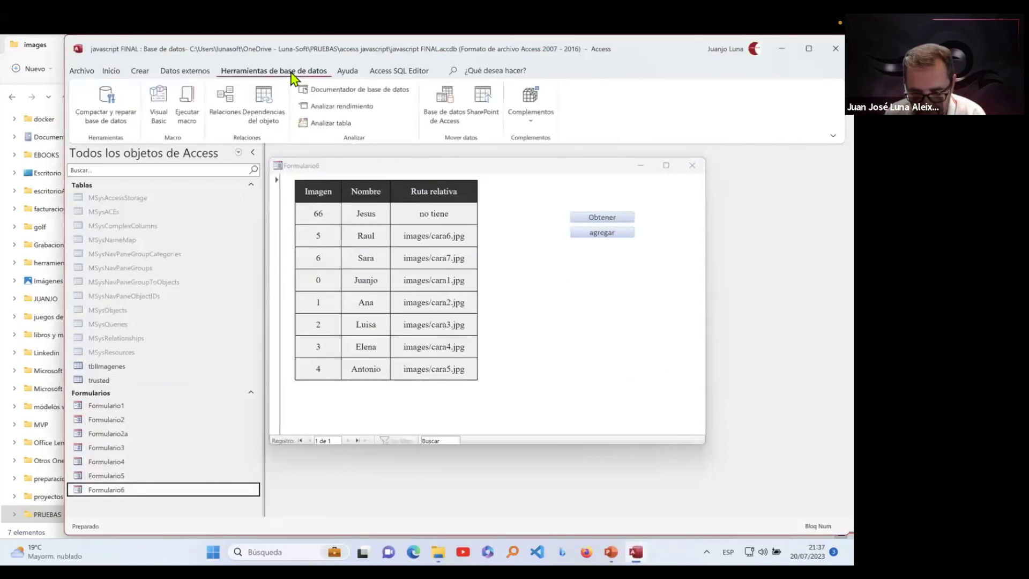
click(160, 107)
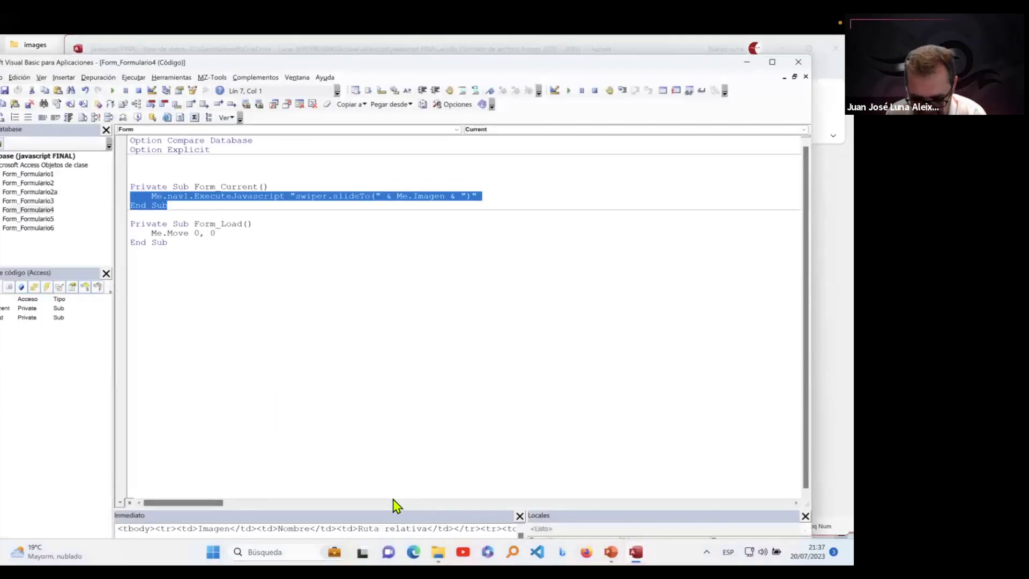
drag(394, 508, 372, 360)
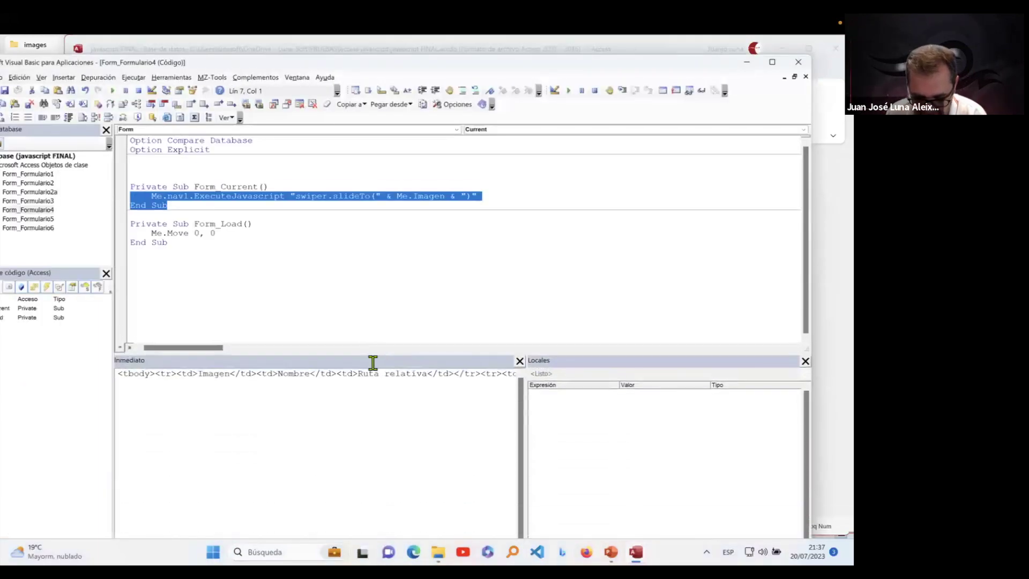
click(134, 386)
drag(113, 377, 574, 378)
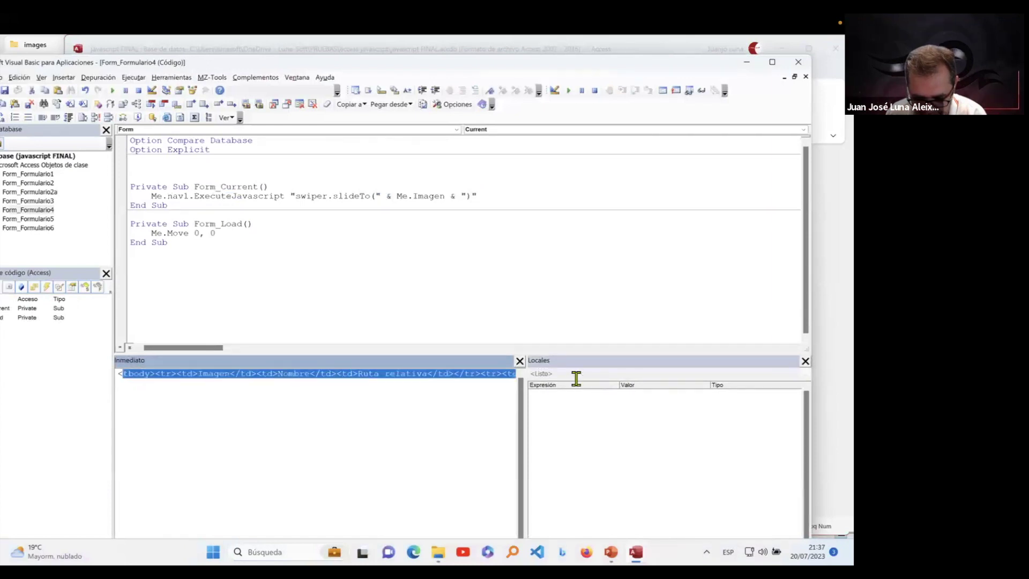
key(Delete)
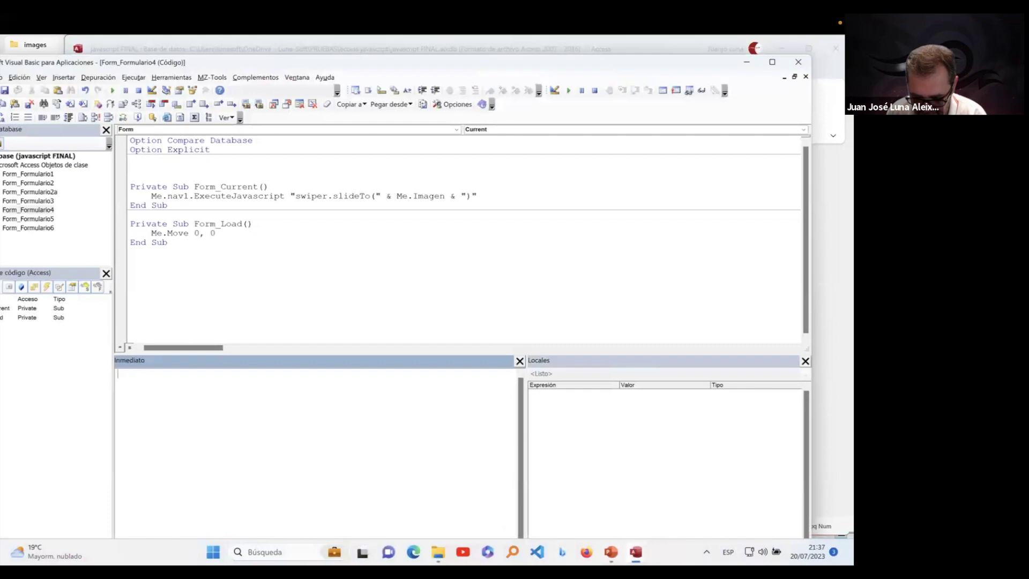
Step: Run Obtener again on Formulario6 and inspect the table HTML printed in the Visual Basic editor's Immediate window
mouse_move(636, 551)
click(663, 505)
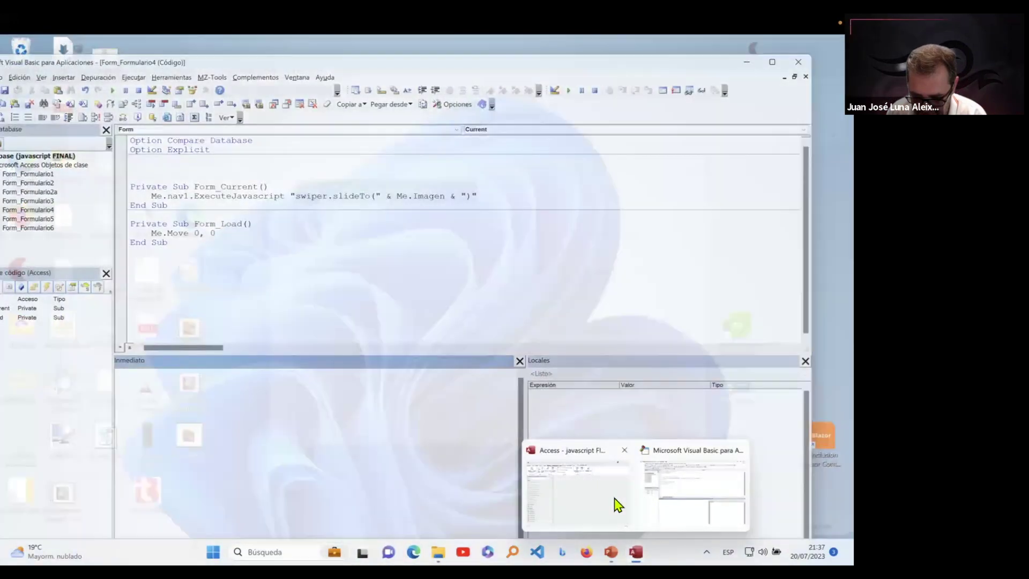
click(615, 500)
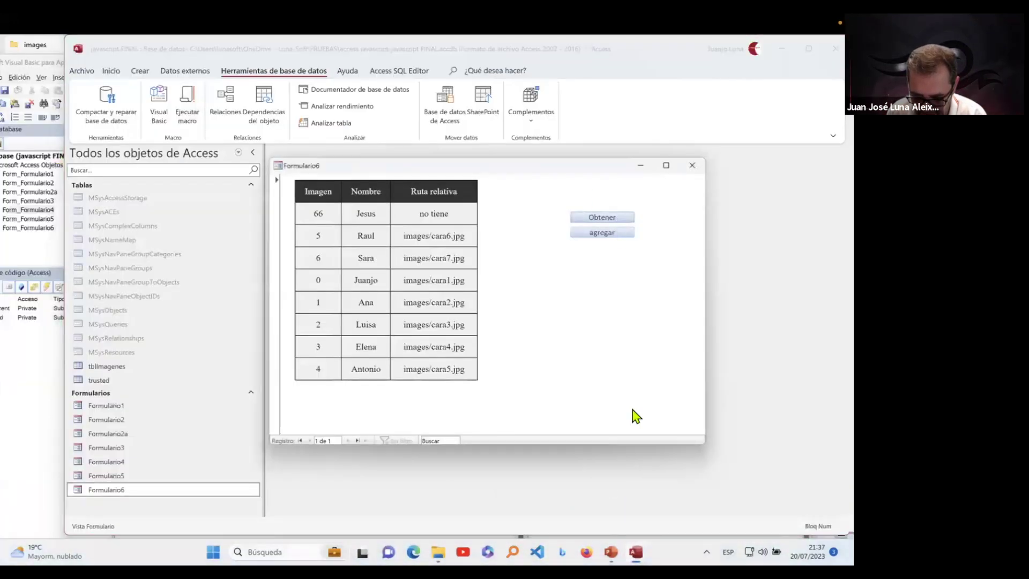
mouse_move(645, 538)
click(683, 504)
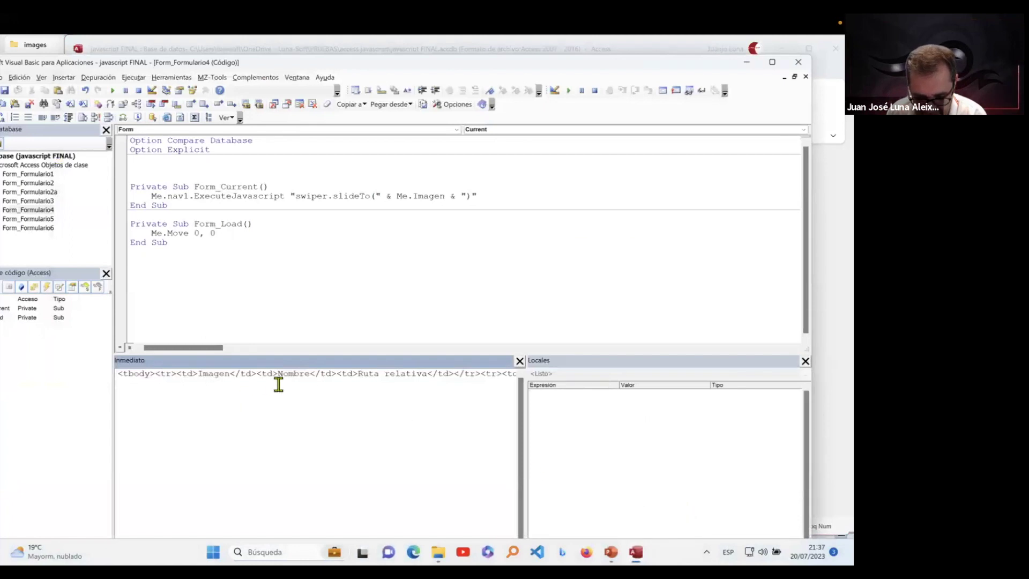
drag(278, 373, 528, 373)
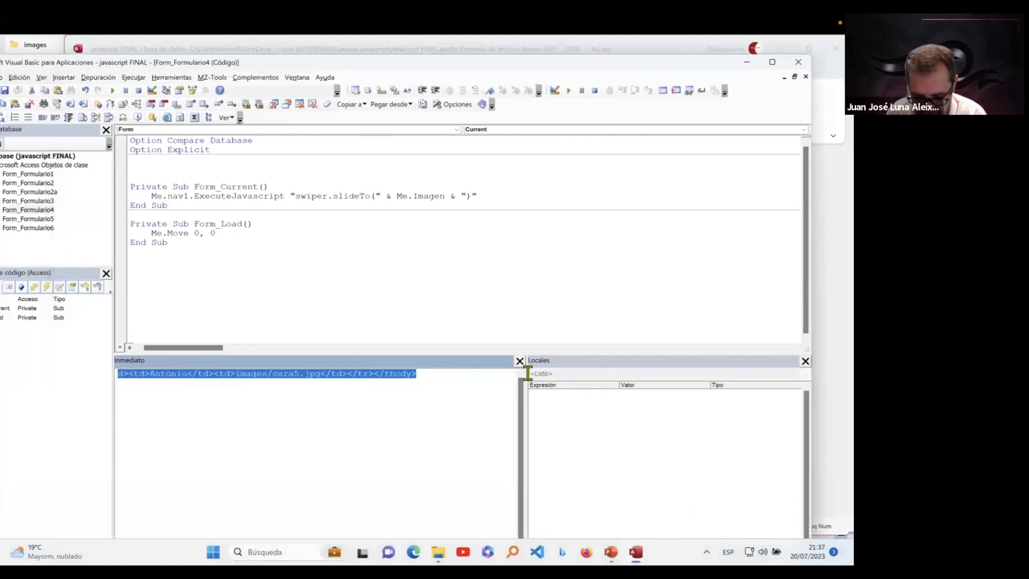
click(345, 401)
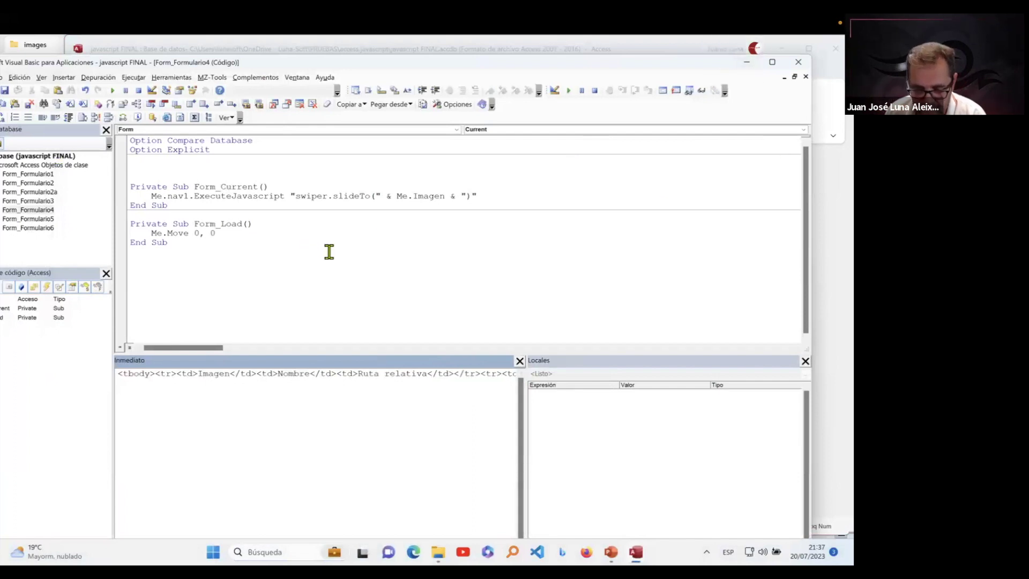
Step: Open the code of Form_Formulario6 and examine how btnAgregar_Click opens the tblImagenes recordset
double_click(49, 229)
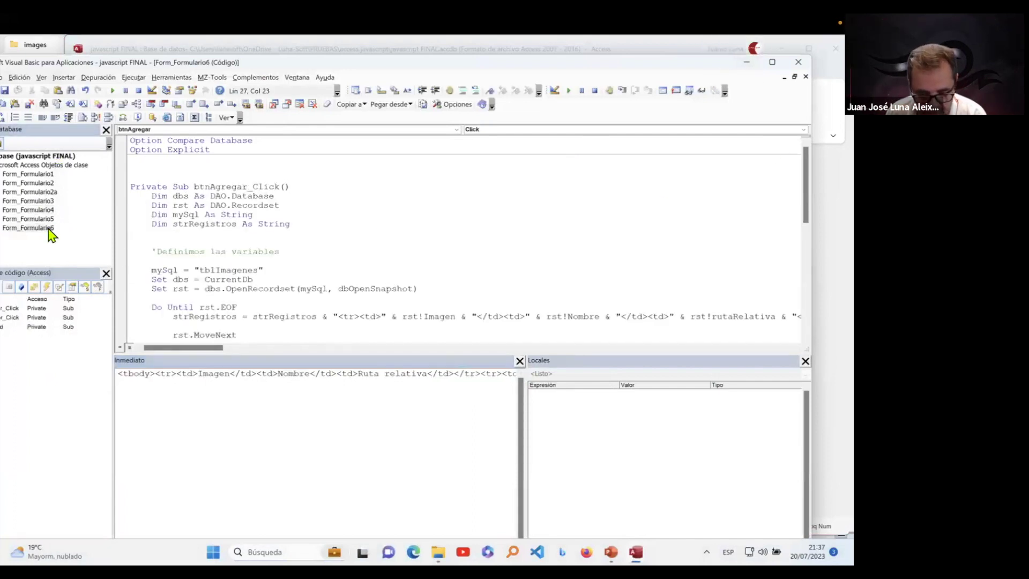
scroll(321, 223, down, 1)
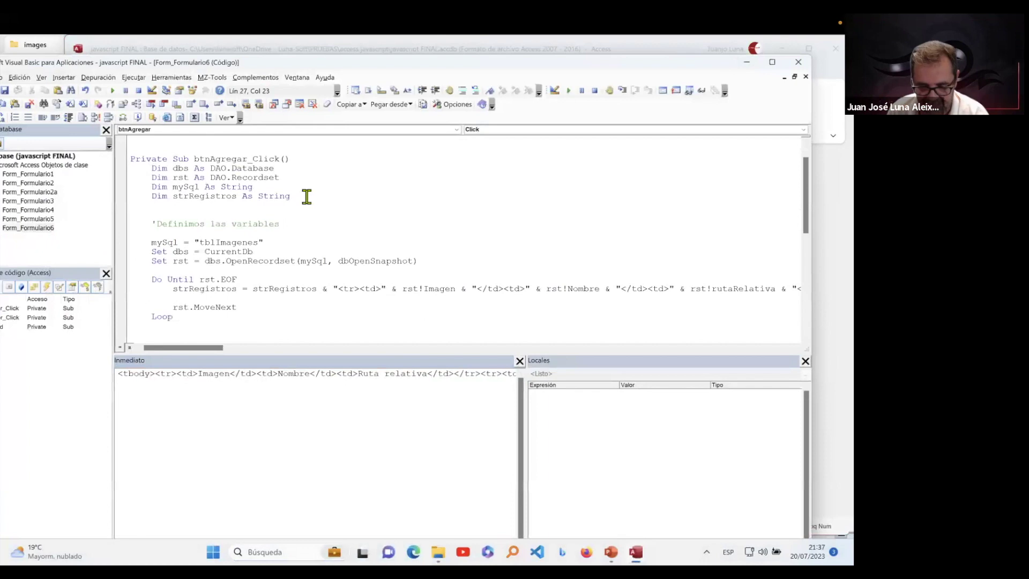
scroll(338, 211, down, 1)
double_click(233, 216)
scroll(279, 252, down, 1)
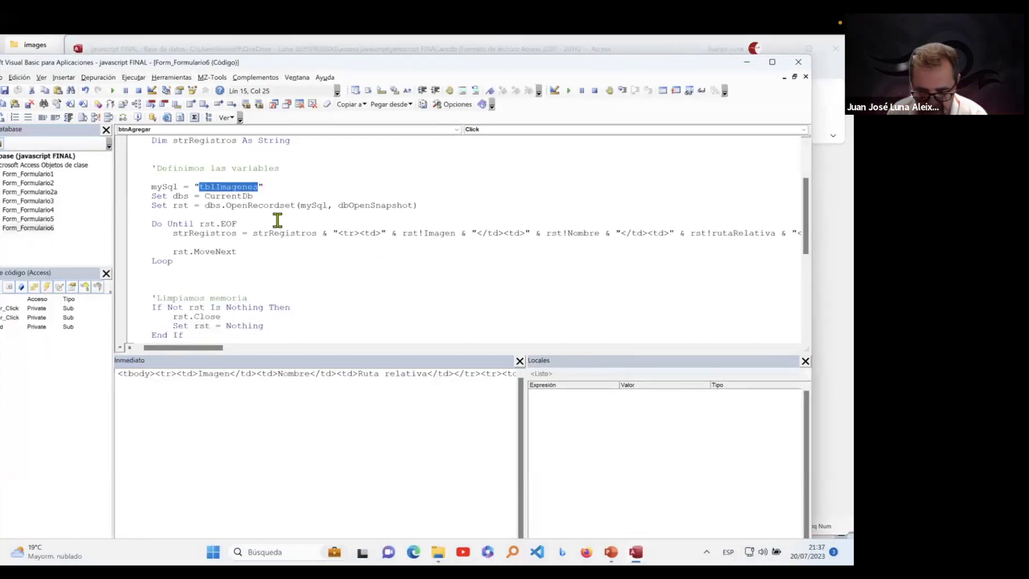
scroll(278, 220, up, 1)
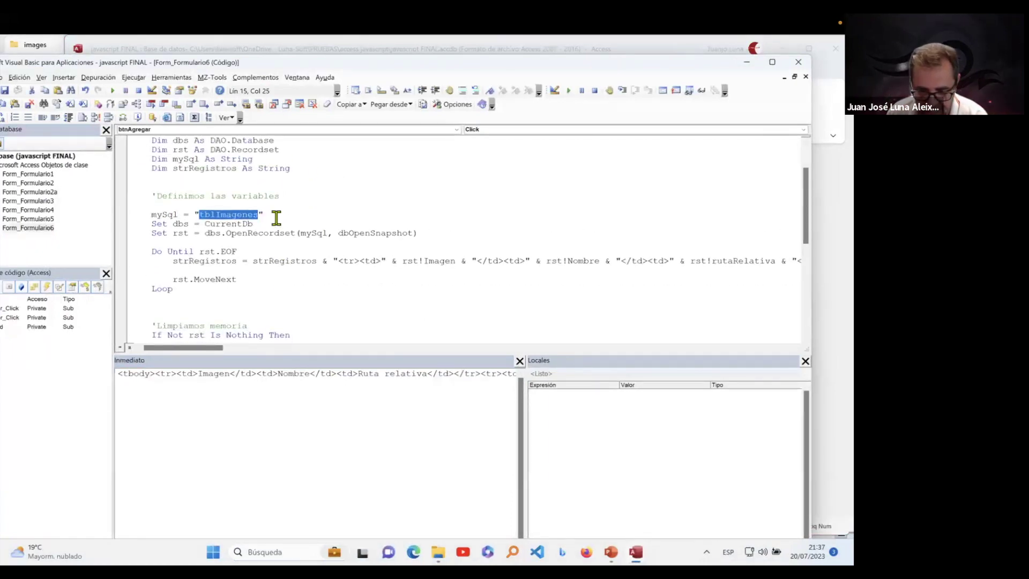
click(449, 235)
Step: Examine how the Do Until loop builds strRegistros from tr and td tags around rst!Imagen, rst!Nombre and rst!rutaRelativa
drag(217, 349, 223, 350)
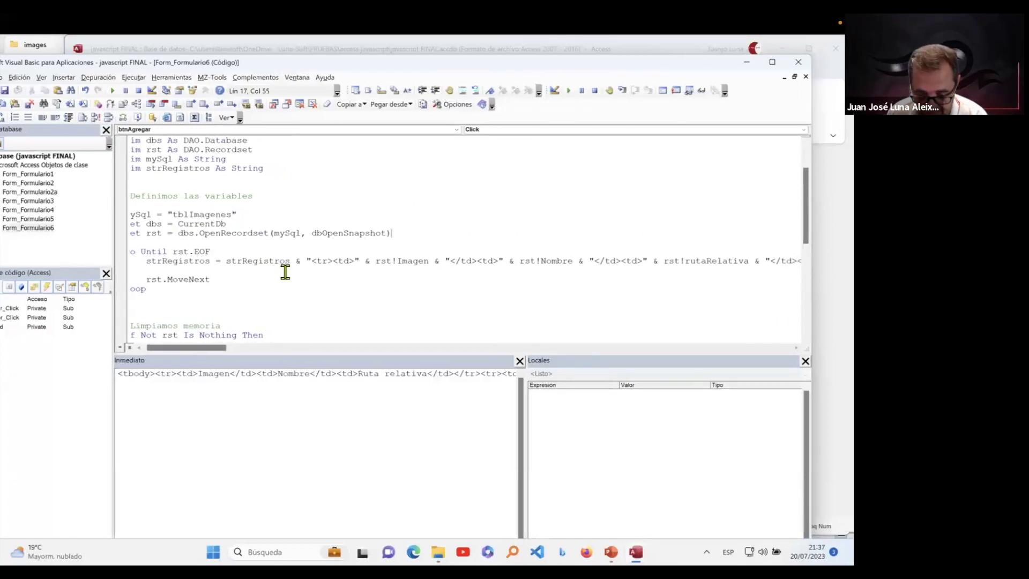
drag(306, 261, 349, 264)
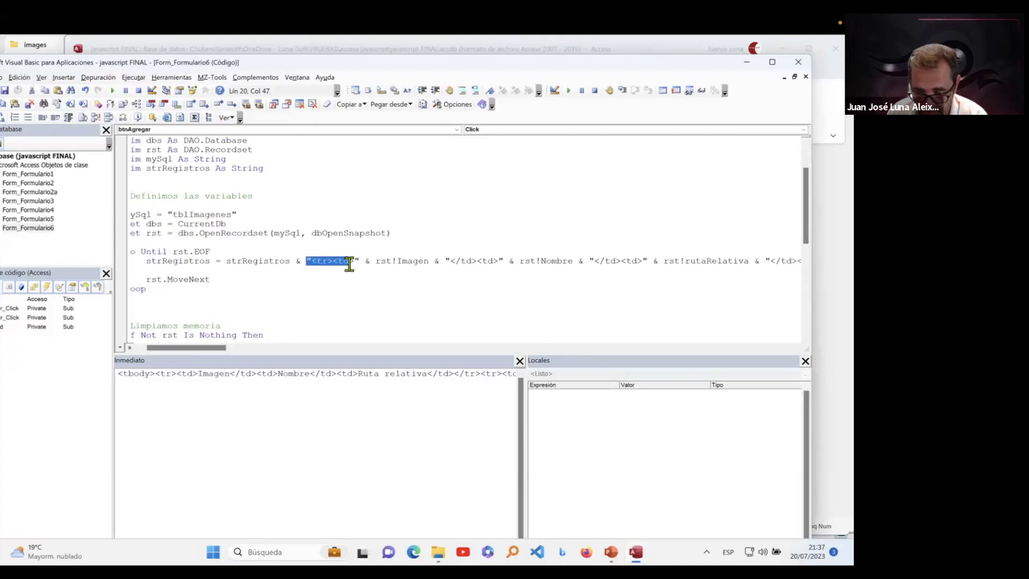
click(307, 261)
drag(355, 261, 337, 261)
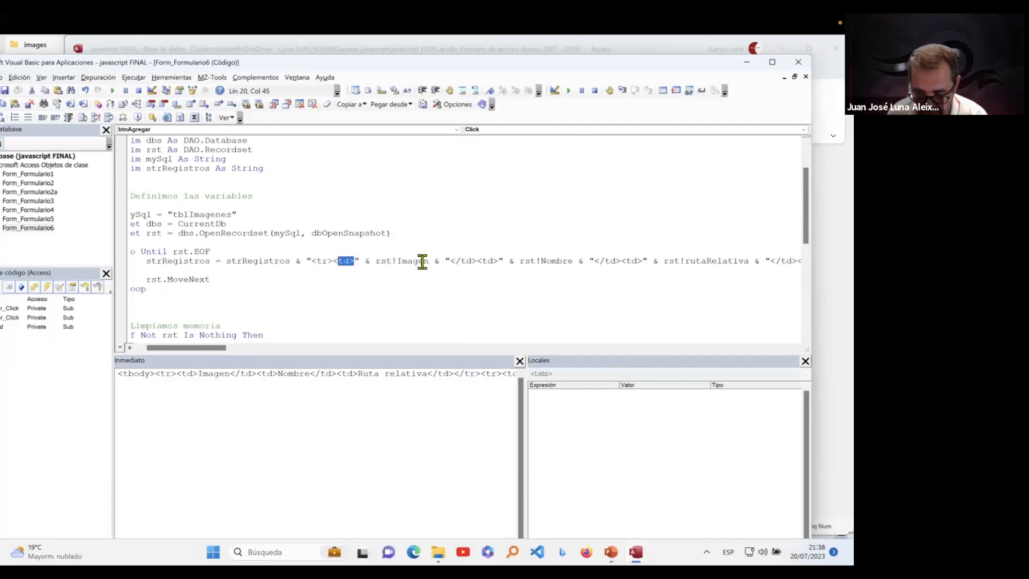
drag(434, 261, 375, 261)
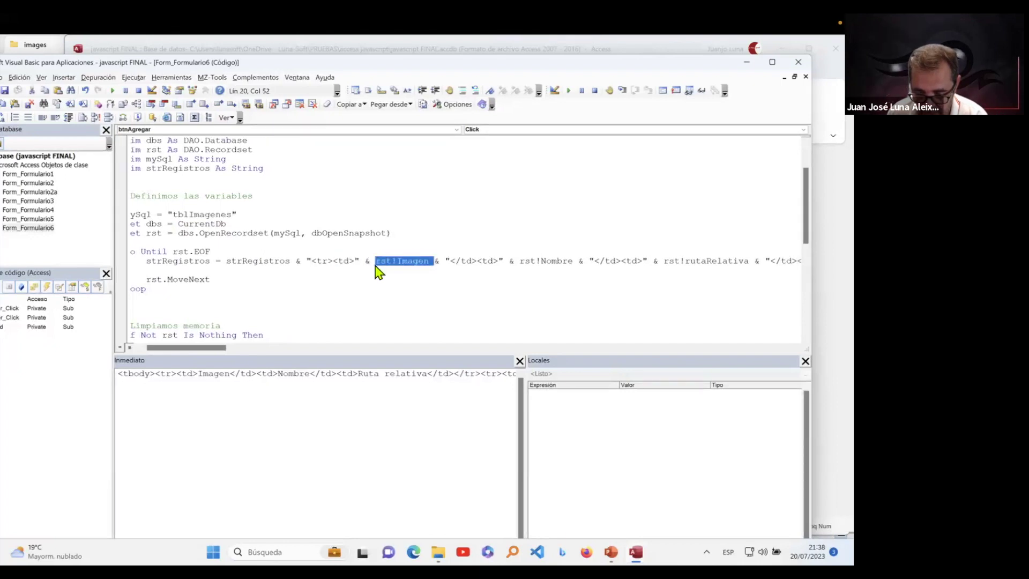
drag(503, 261, 444, 262)
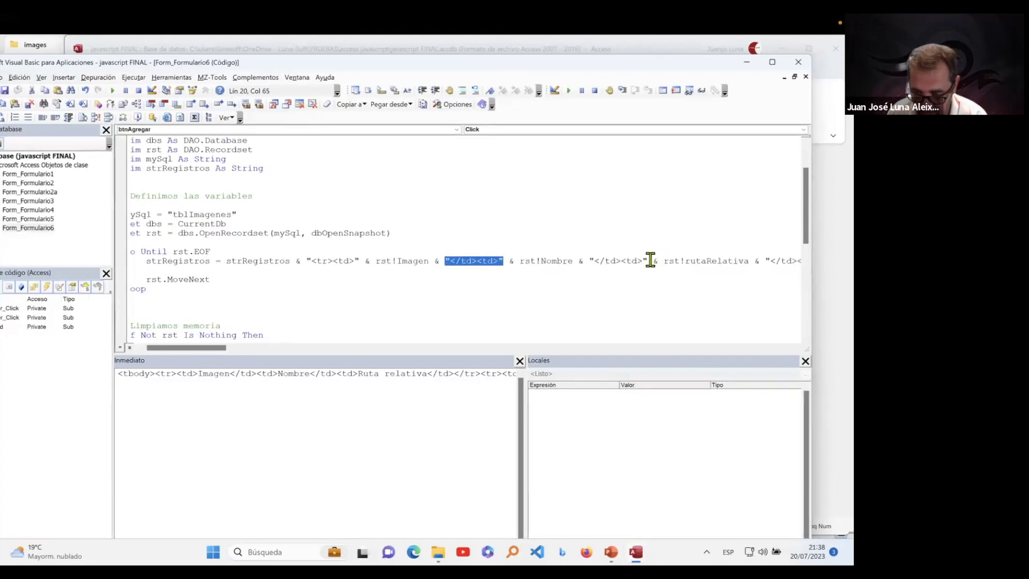
drag(619, 260, 504, 257)
drag(631, 260, 732, 260)
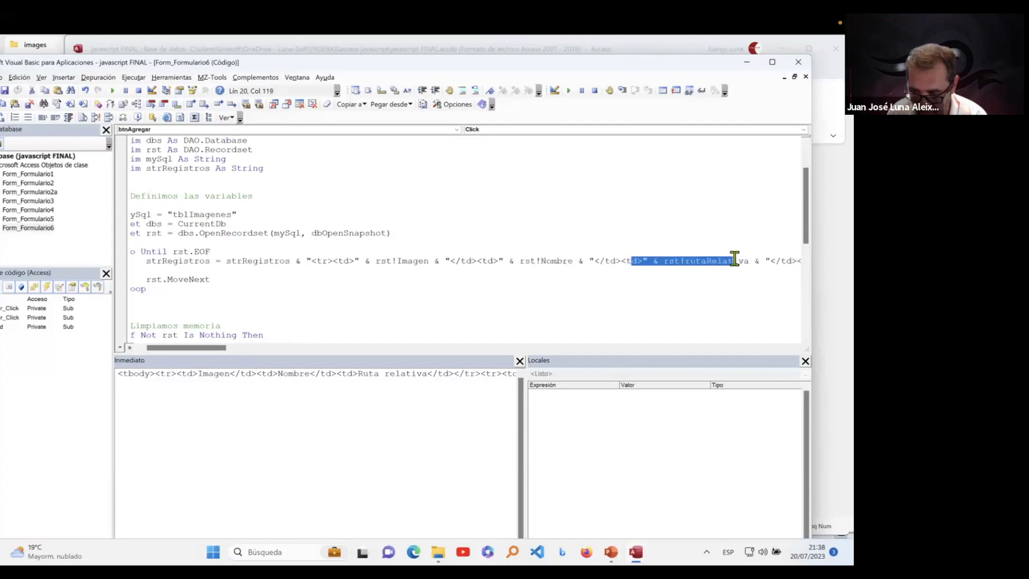
drag(222, 348, 129, 349)
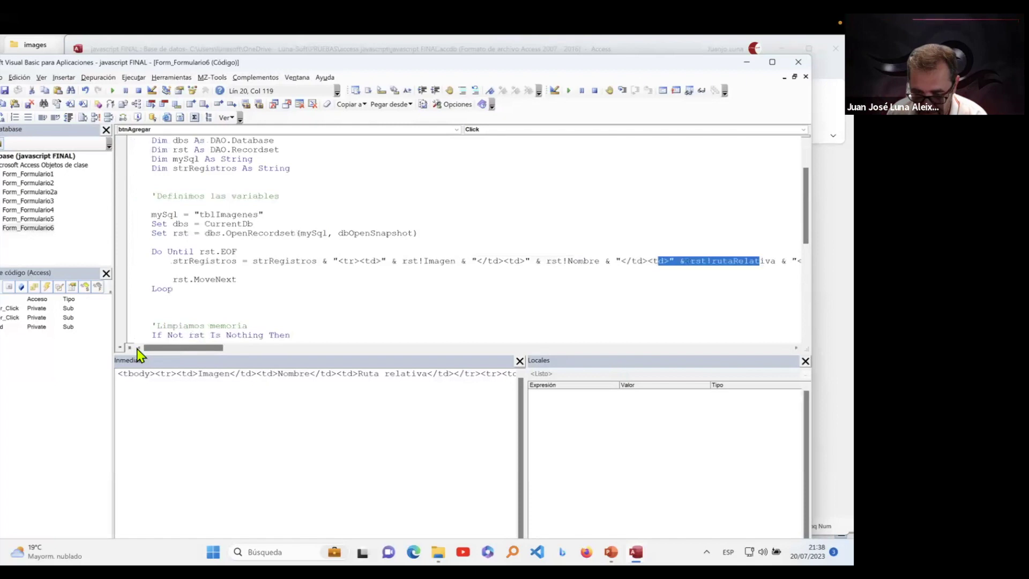
click(204, 289)
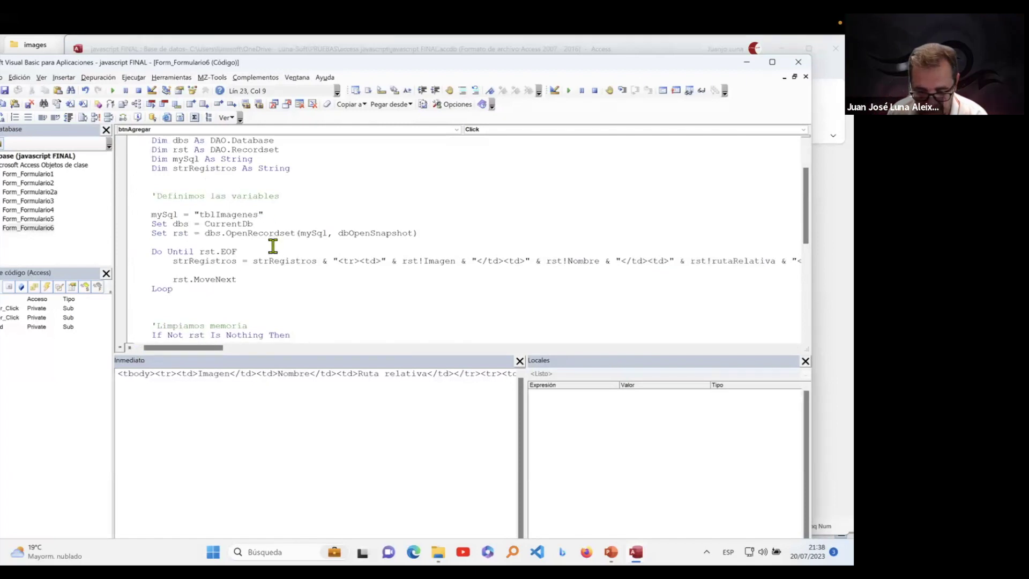
double_click(194, 262)
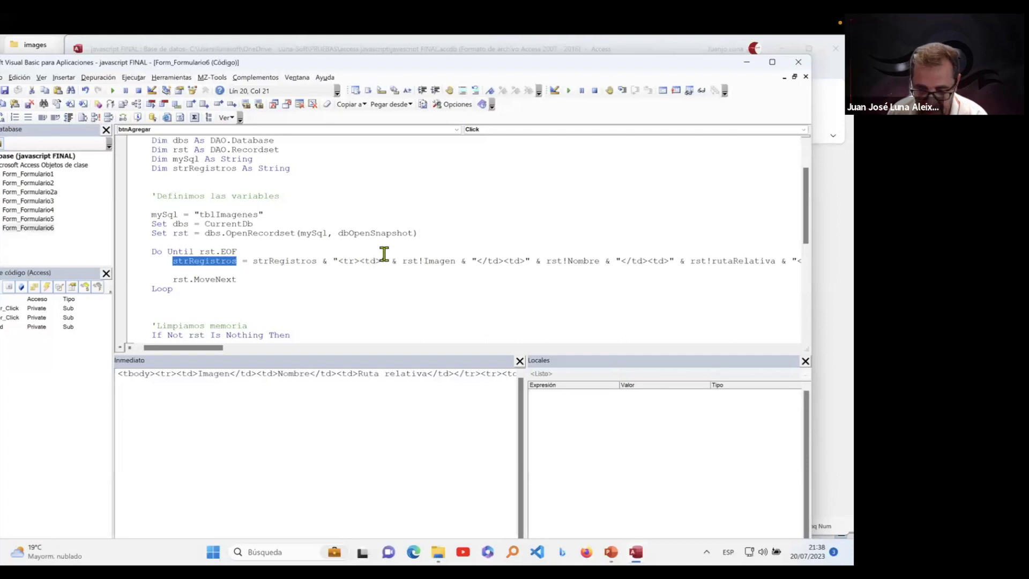
Step: Examine the cadena HTML template with its {reemplazo} placeholder and the Replace call that inserts strRegistros
scroll(385, 278, down, 1)
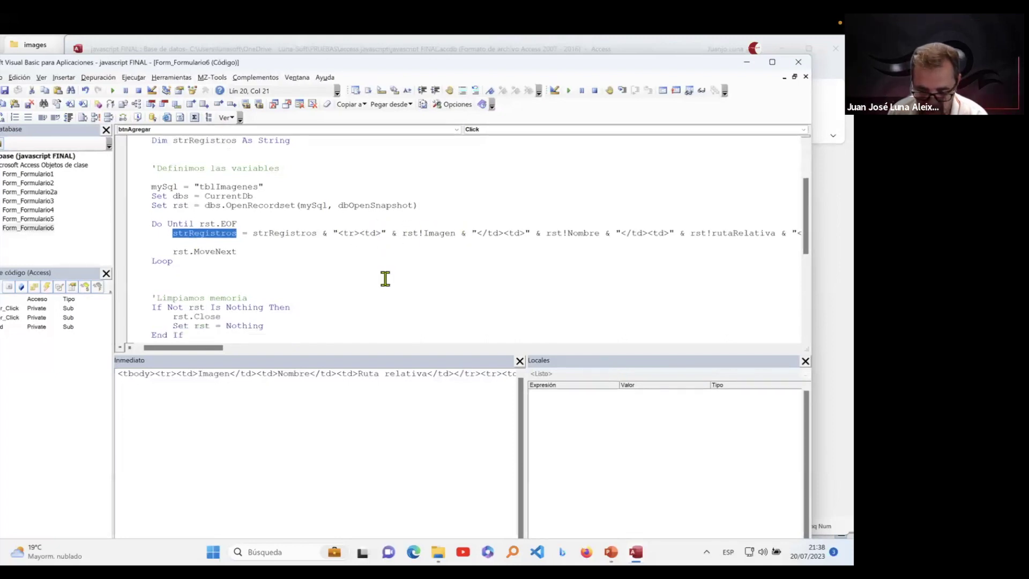
scroll(319, 262, down, 3)
scroll(319, 263, down, 3)
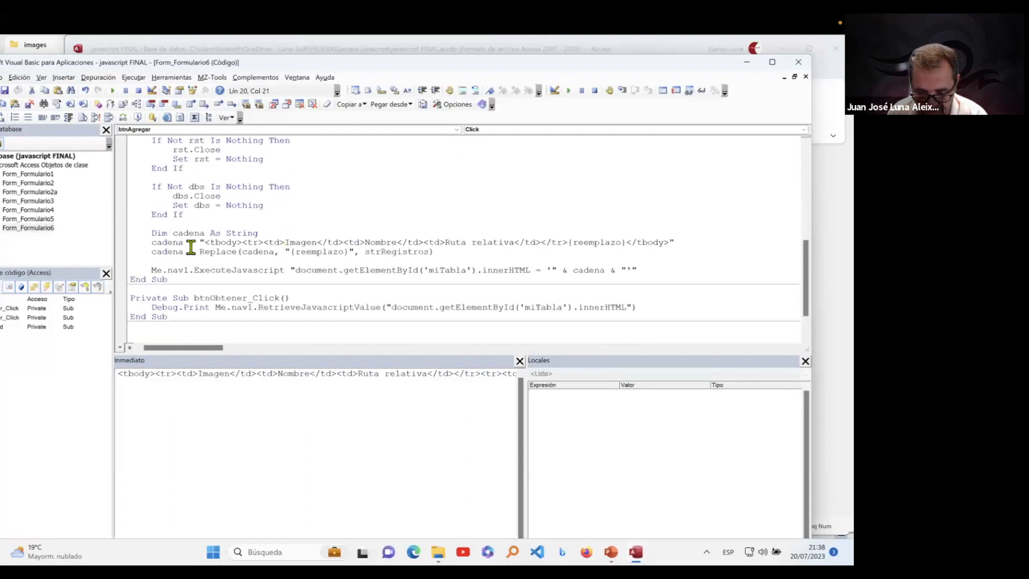
drag(200, 242, 699, 238)
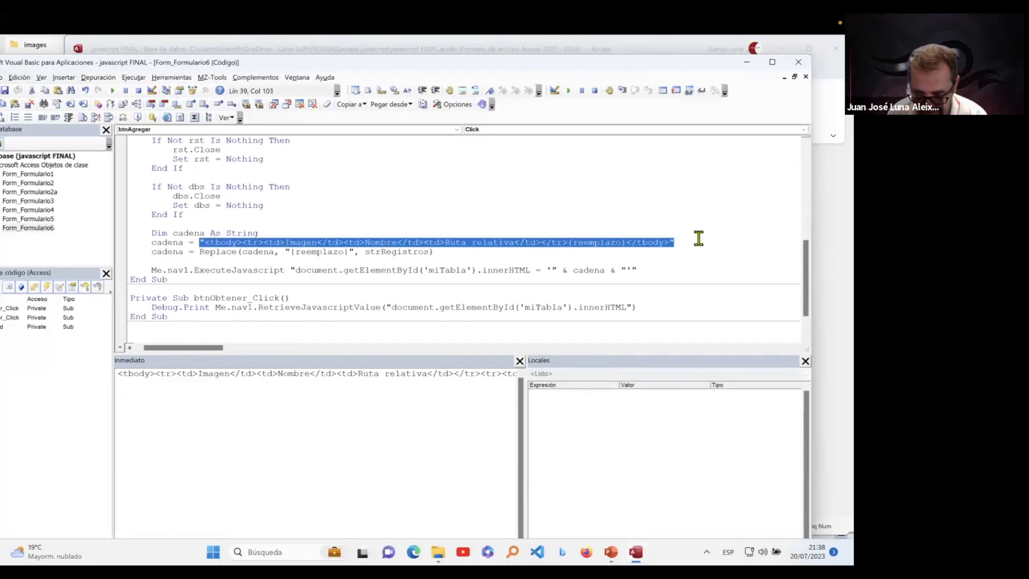
click(623, 242)
drag(625, 240, 566, 243)
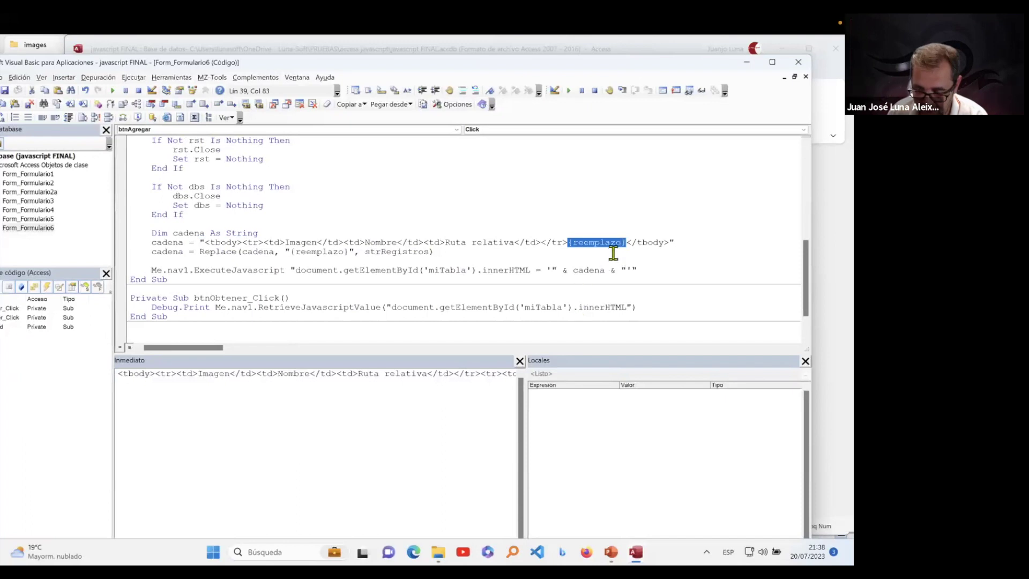
double_click(219, 253)
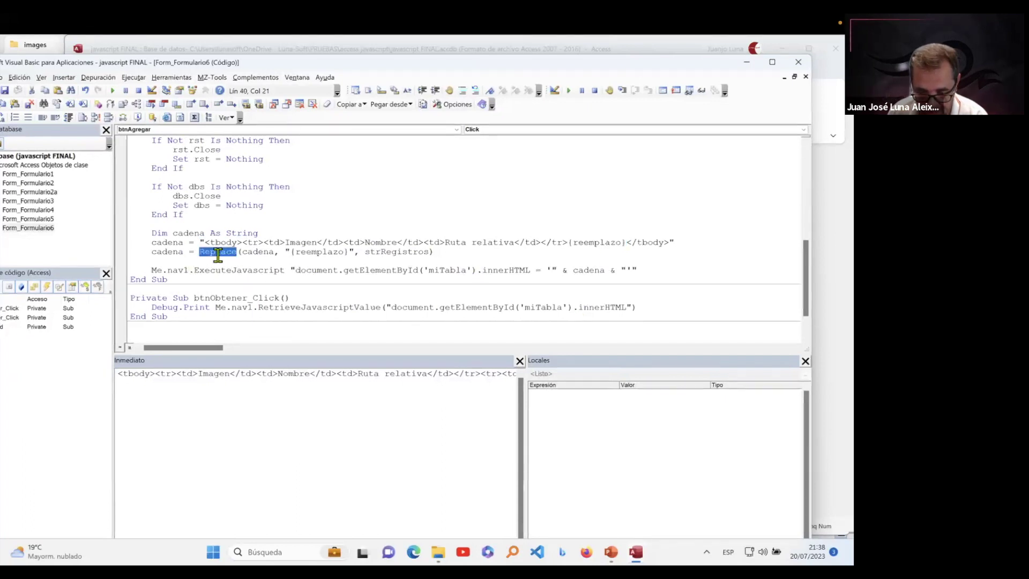
double_click(406, 252)
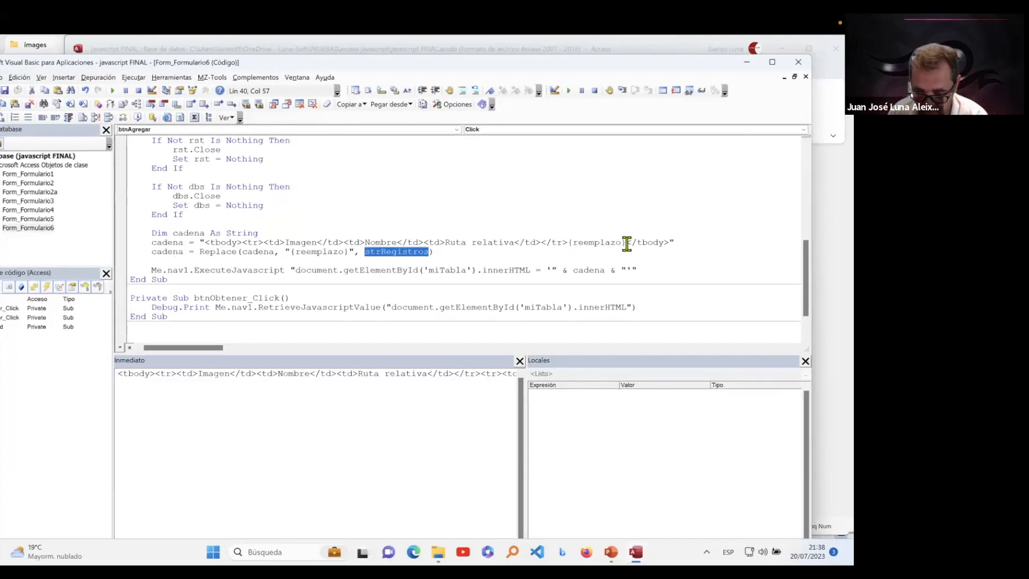
drag(625, 244, 573, 246)
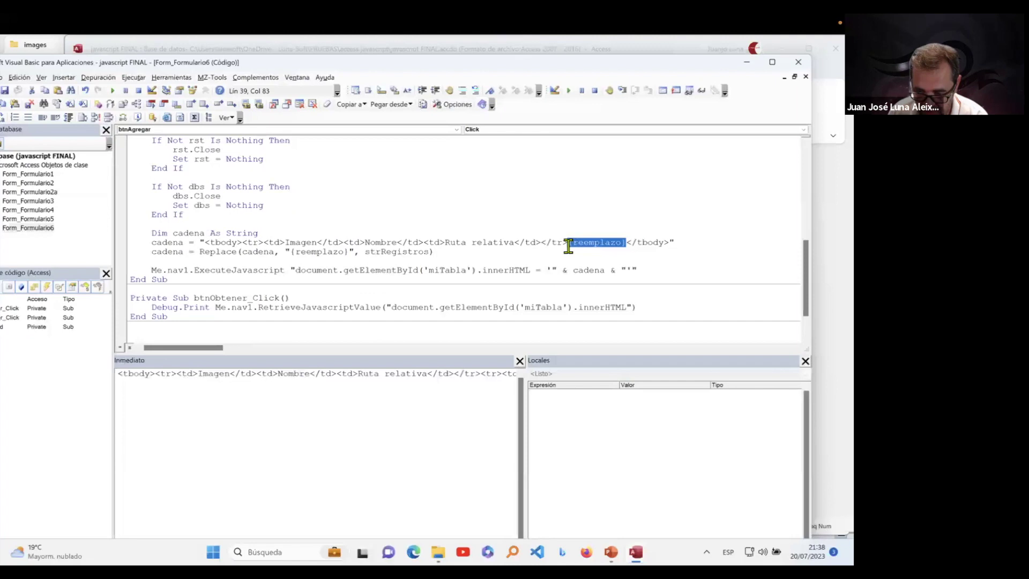
Step: Examine the ExecuteJavascript line in btnAgregar_Click that assigns cadena to the innerHTML of miTabla
click(255, 272)
double_click(260, 272)
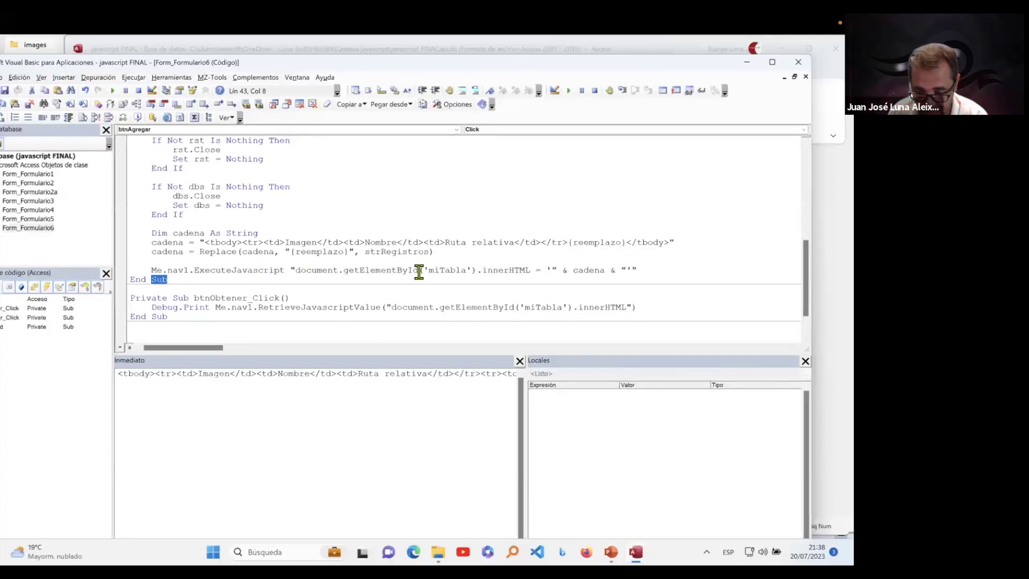
double_click(357, 270)
click(460, 271)
double_click(460, 271)
click(497, 270)
double_click(498, 271)
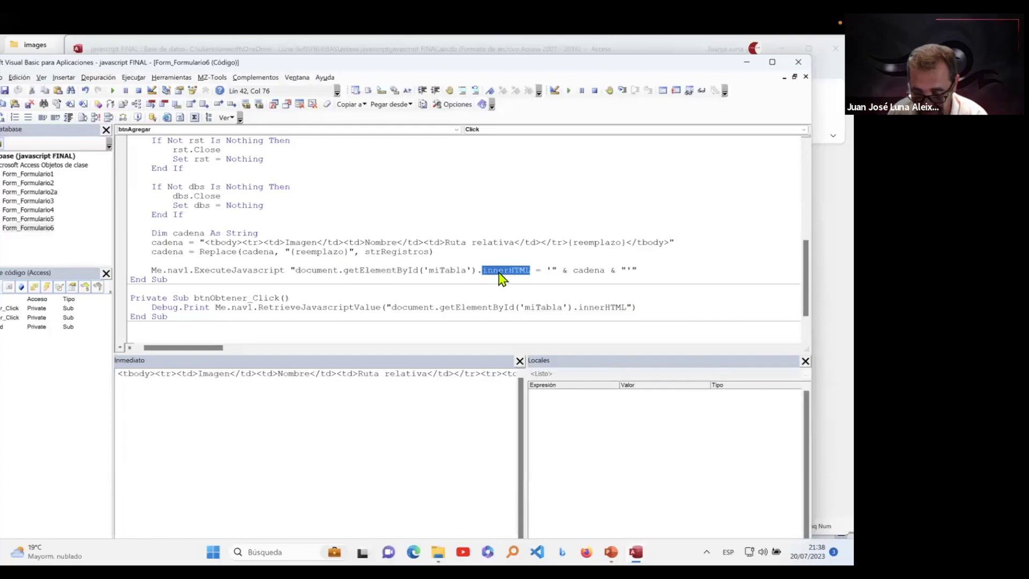
click(597, 271)
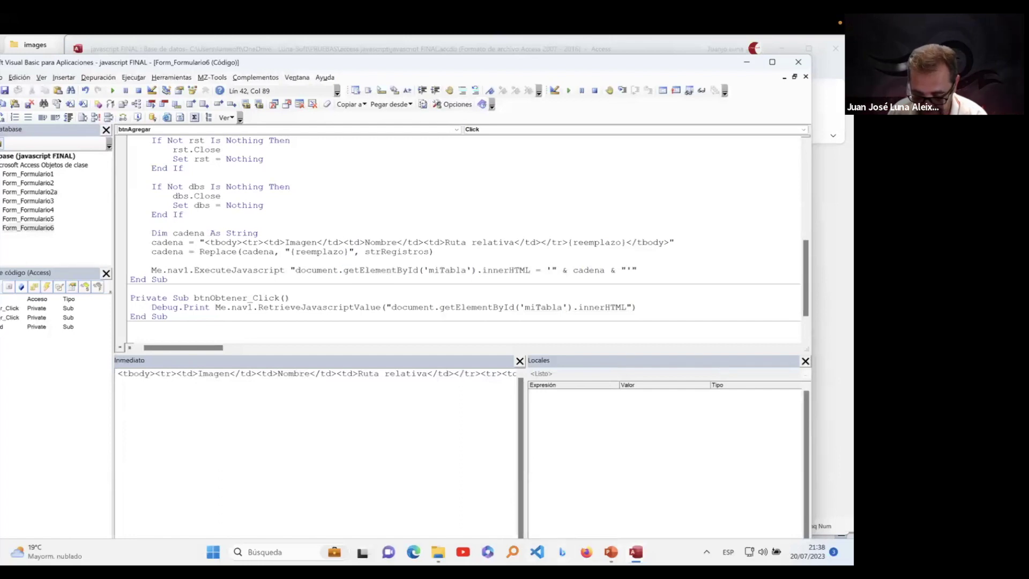
click(537, 552)
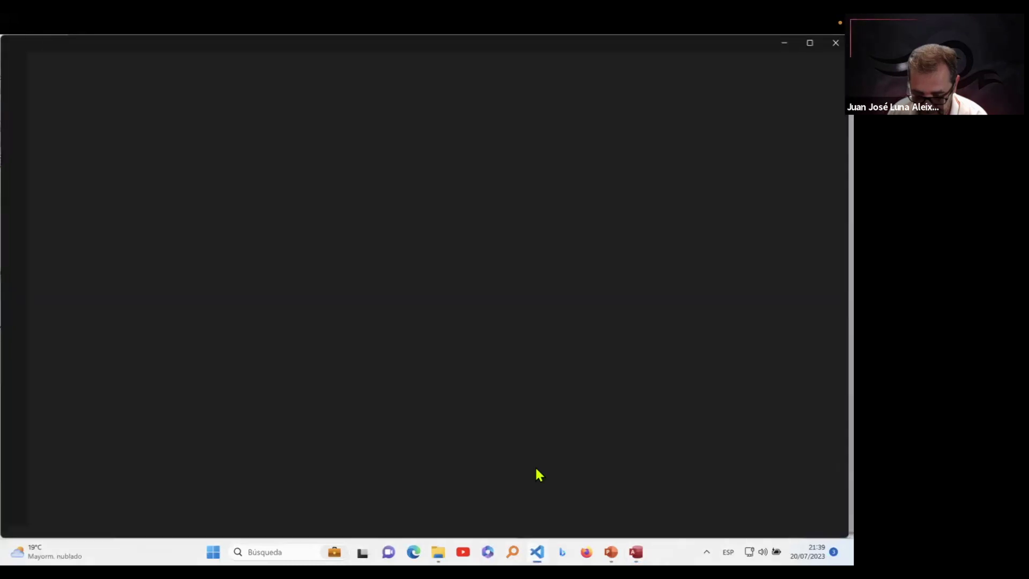
scroll(292, 363, down, 2)
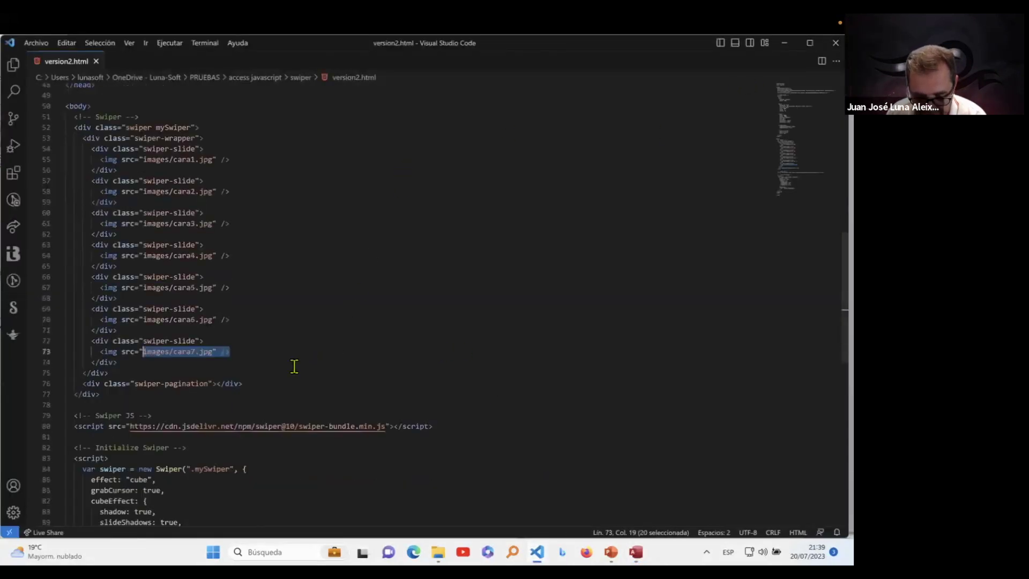
scroll(292, 363, up, 2)
scroll(227, 234, up, 2)
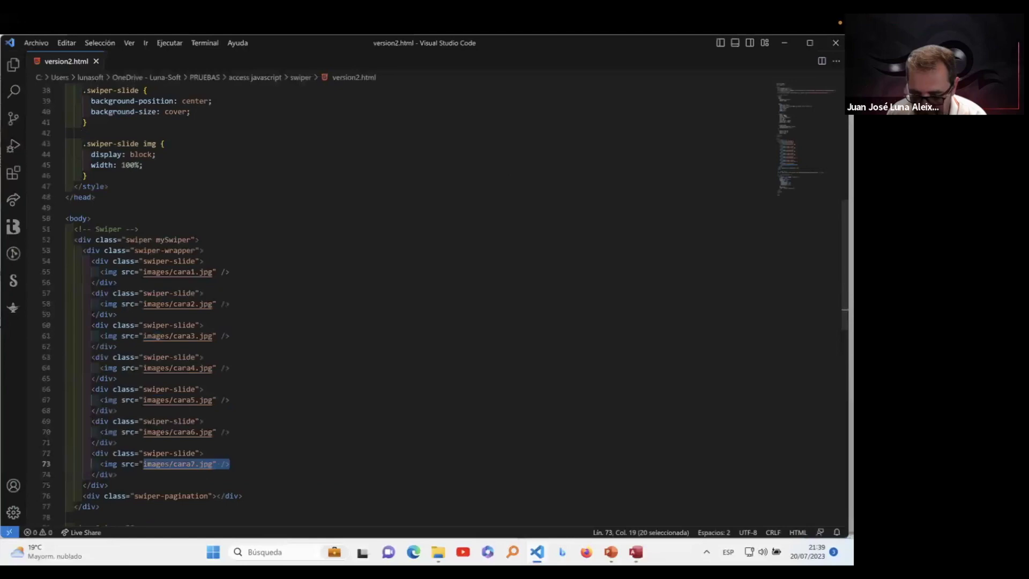
click(835, 42)
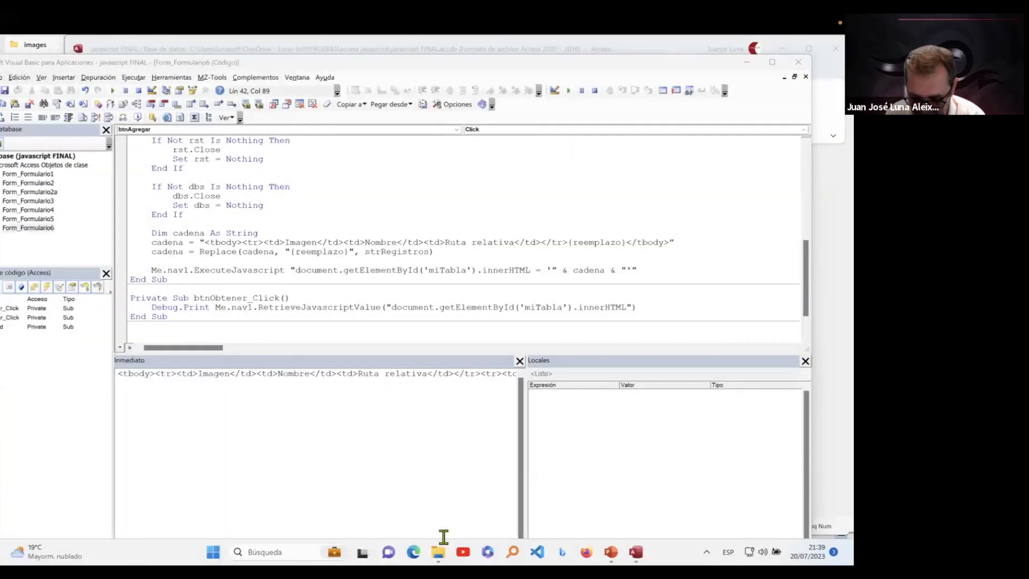
Step: Open version3.html from the swiper folder in File Explorer with Visual Studio Code
click(437, 552)
click(268, 97)
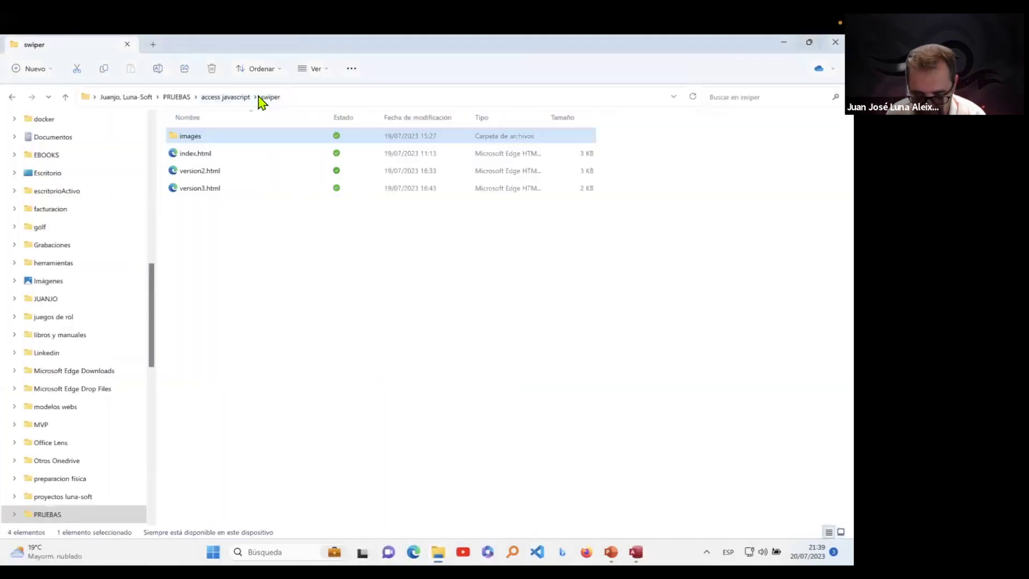
click(217, 188)
right_click(217, 189)
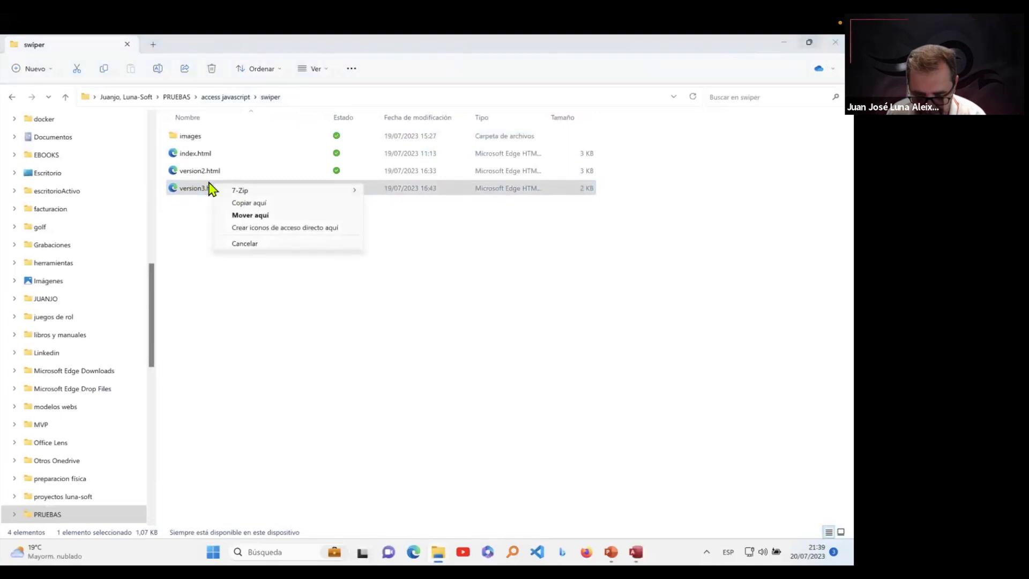
click(205, 190)
right_click(199, 192)
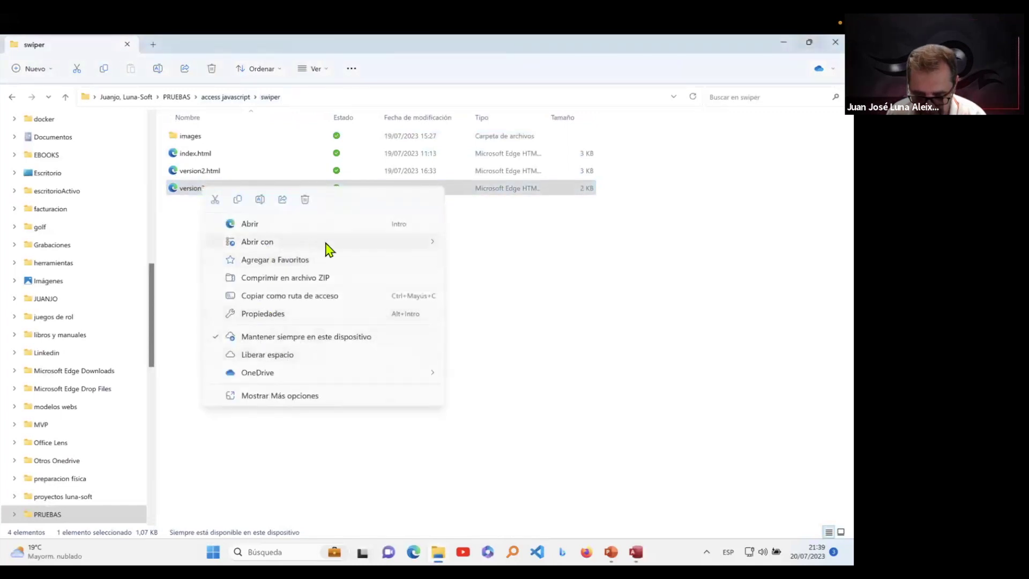
mouse_move(327, 247)
click(519, 370)
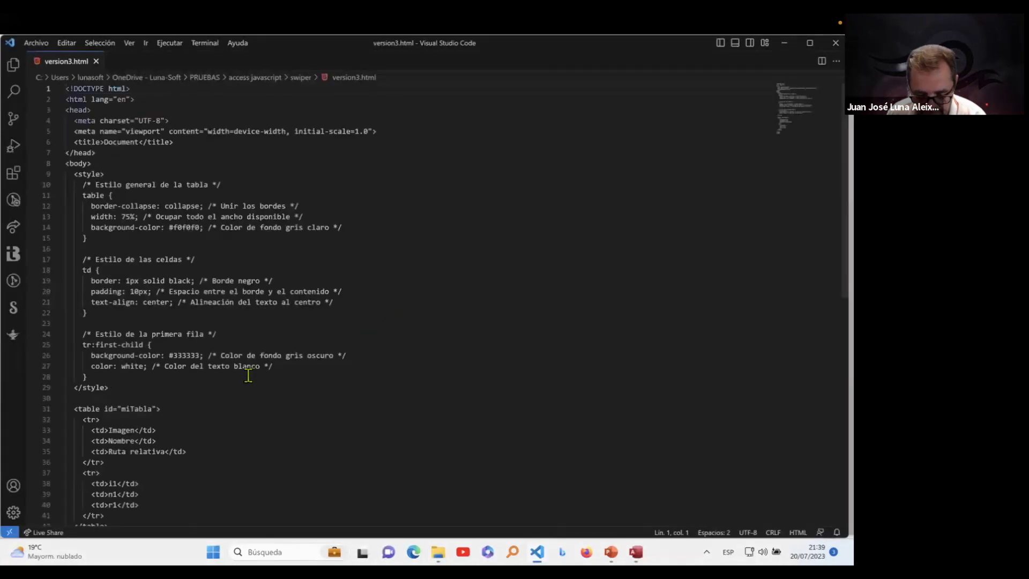
Step: Examine the tr and td rows inside the table with id miTabla in version3.html
scroll(249, 376, down, 5)
scroll(174, 314, up, 2)
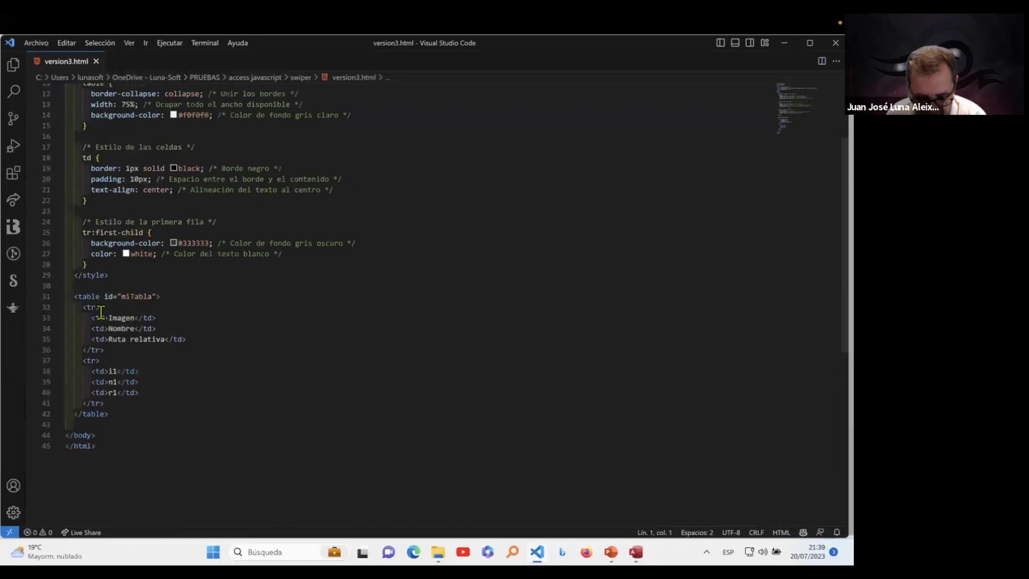
drag(83, 306, 145, 402)
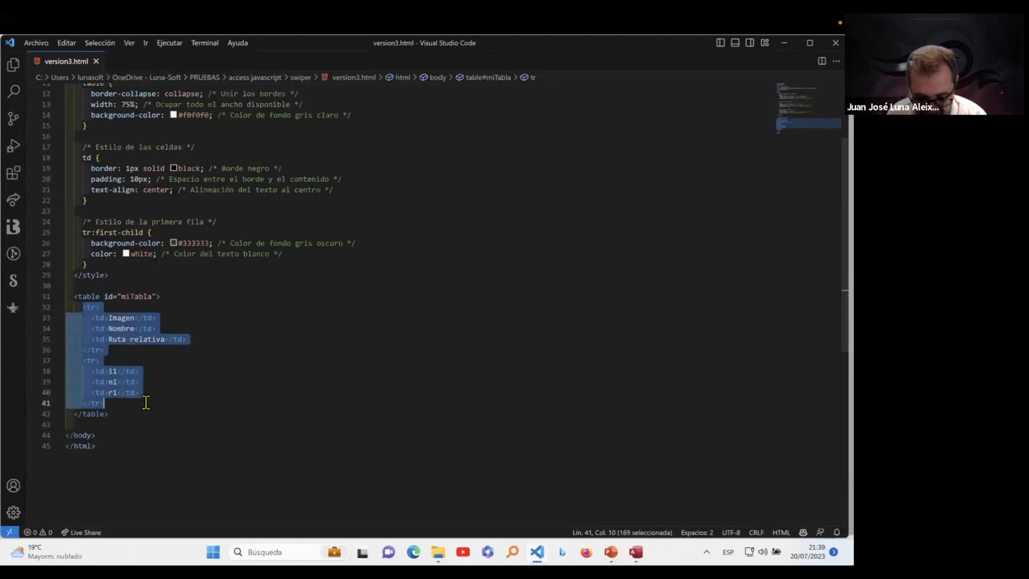
double_click(137, 296)
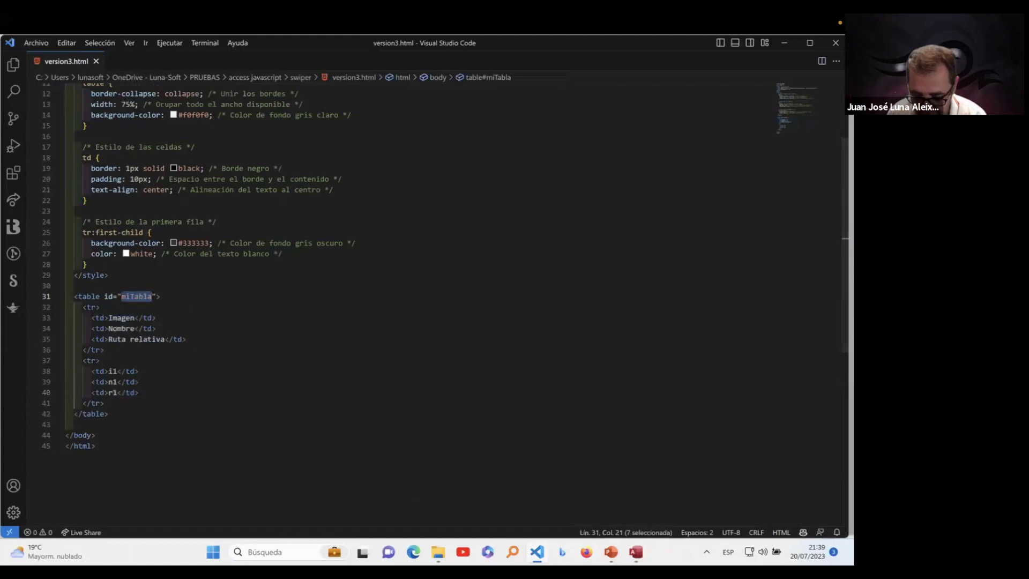
Step: Return to the Visual Basic editor and review the miTabla id and the cadena variable in the ExecuteJavascript call
mouse_move(636, 552)
click(670, 521)
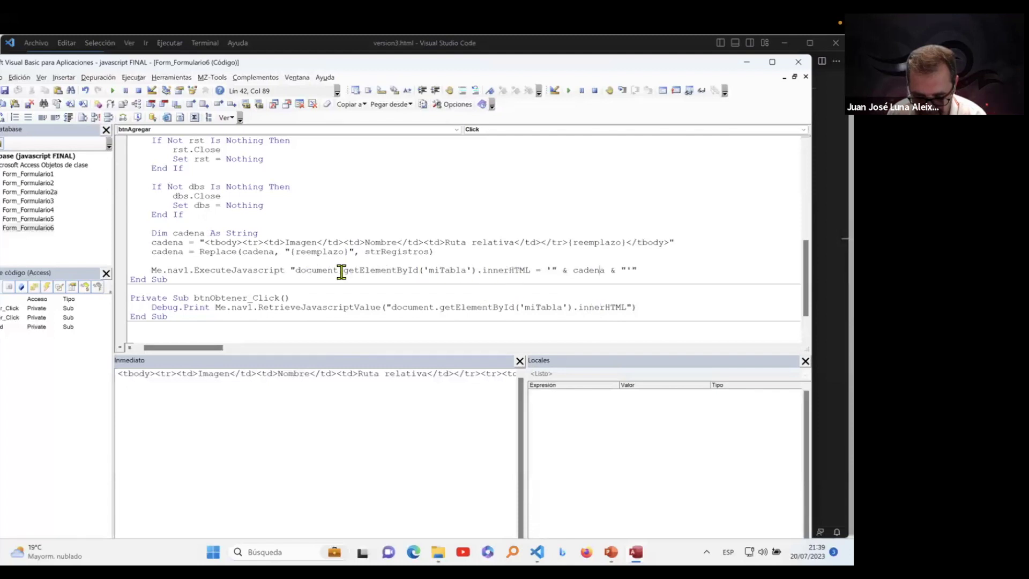
double_click(445, 270)
click(443, 269)
drag(605, 271, 574, 273)
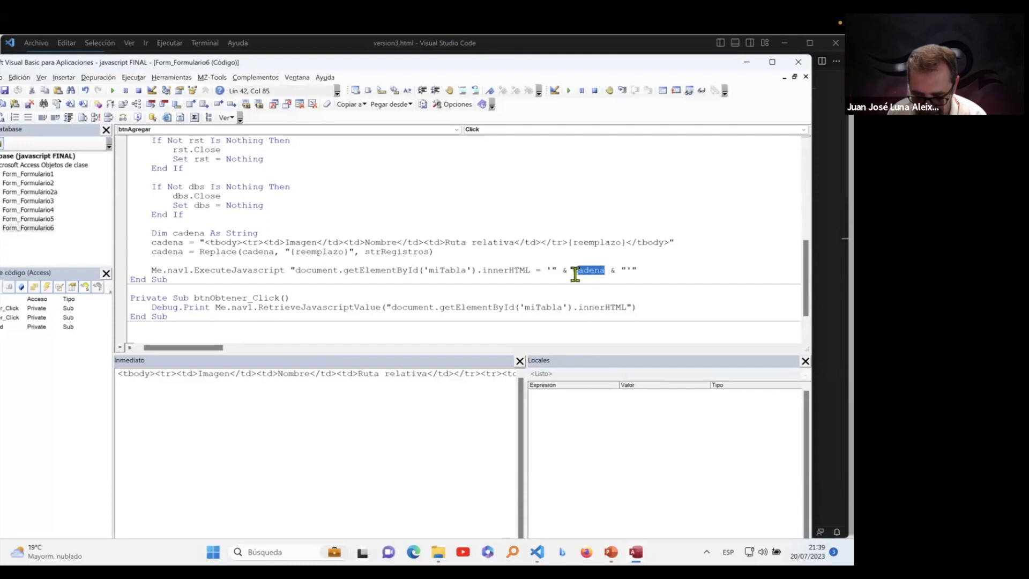
click(471, 275)
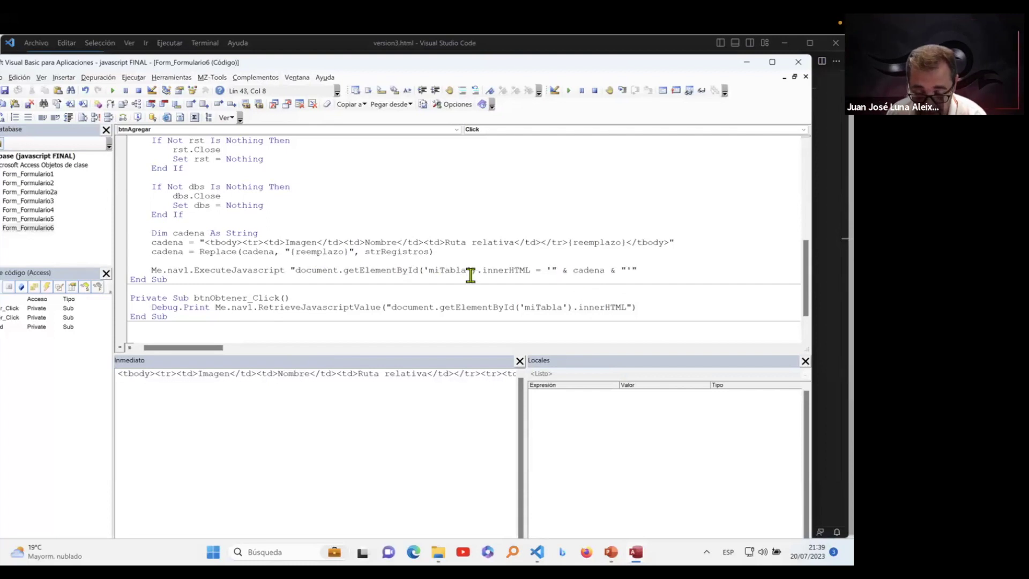
Step: Examine how btnObtener_Click prints miTabla's innerHTML using RetrieveJavascriptValue
scroll(473, 278, down, 2)
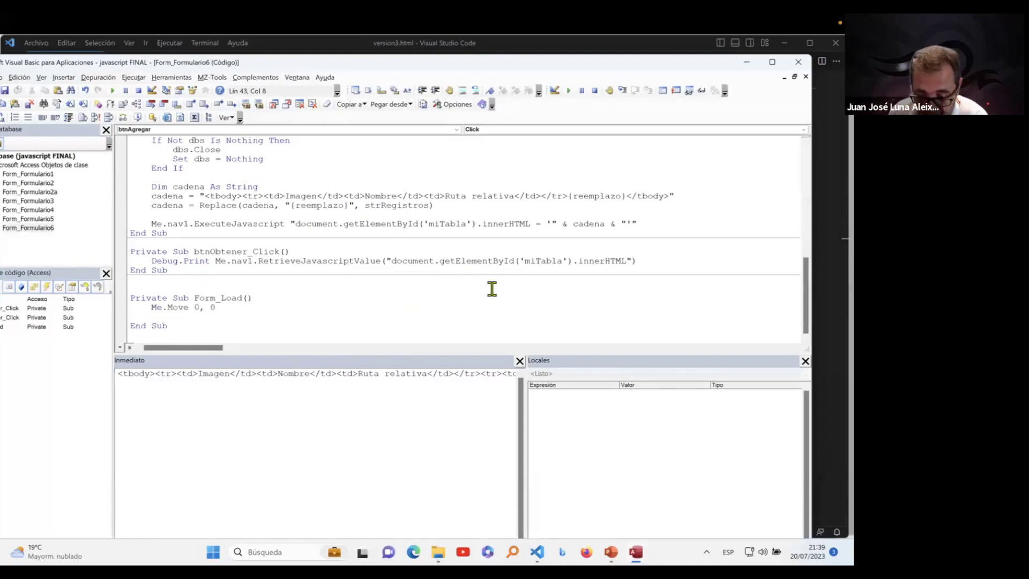
click(482, 260)
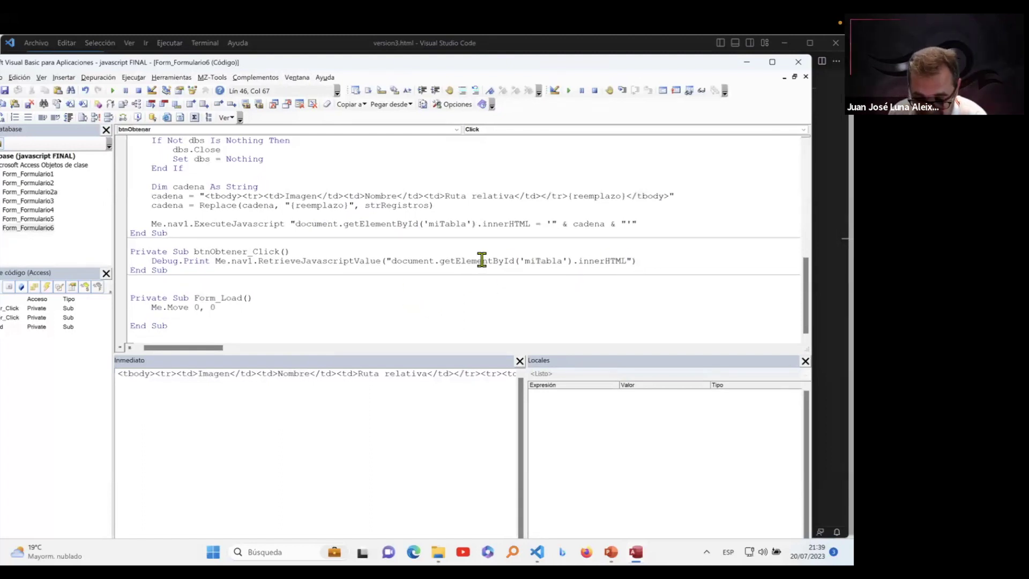
click(553, 261)
double_click(609, 260)
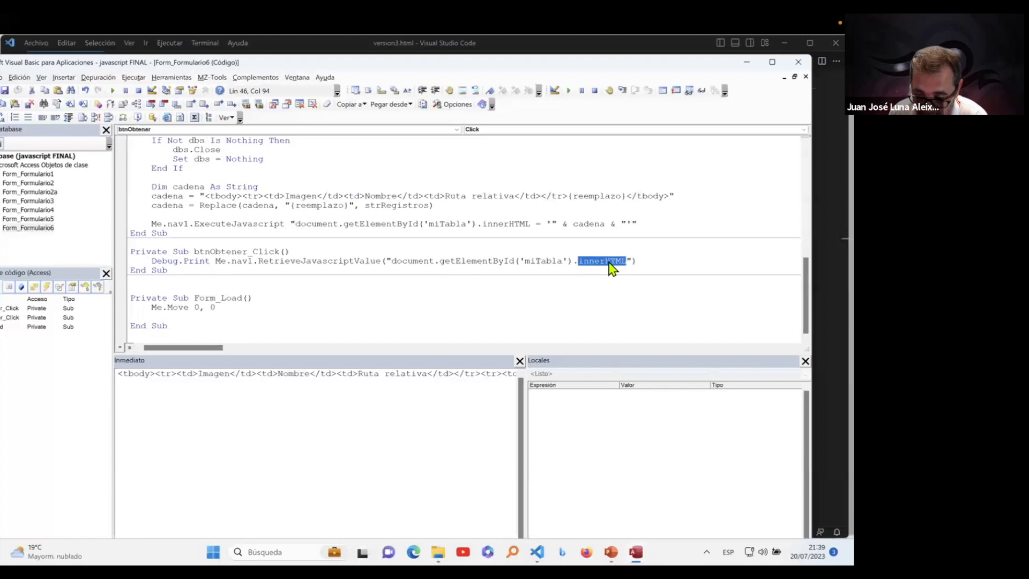
click(662, 260)
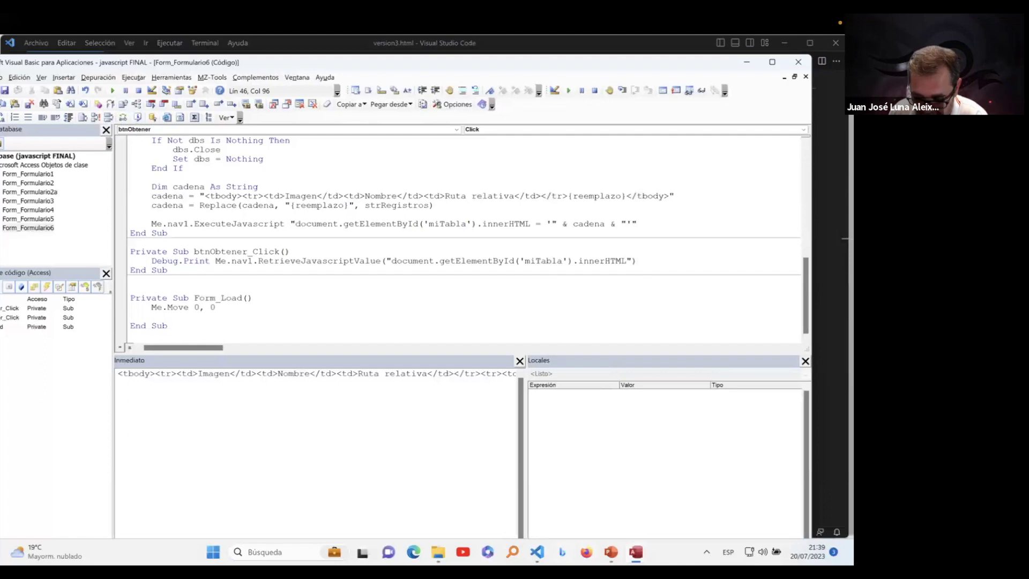
mouse_move(636, 552)
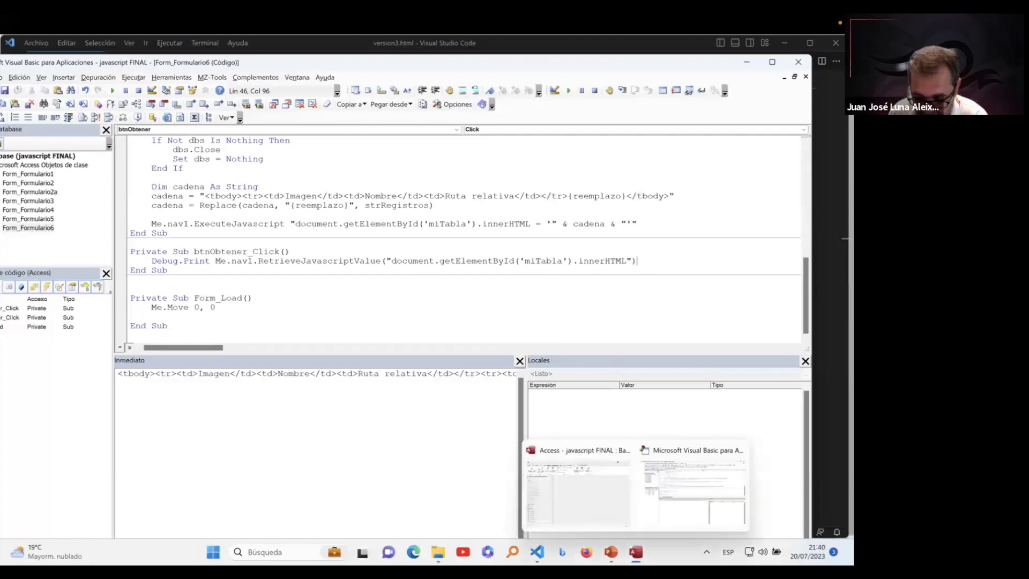
click(413, 552)
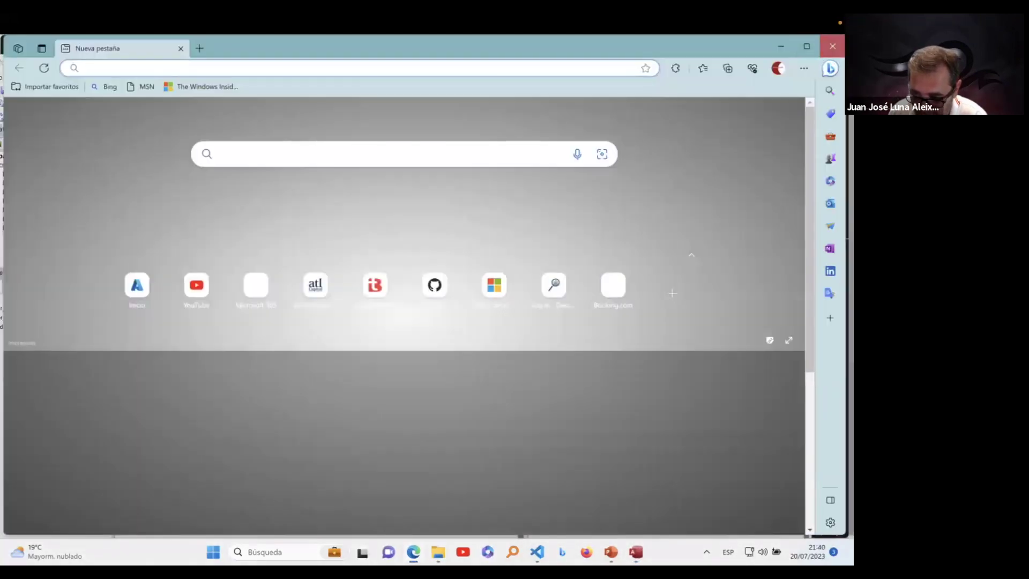
click(832, 46)
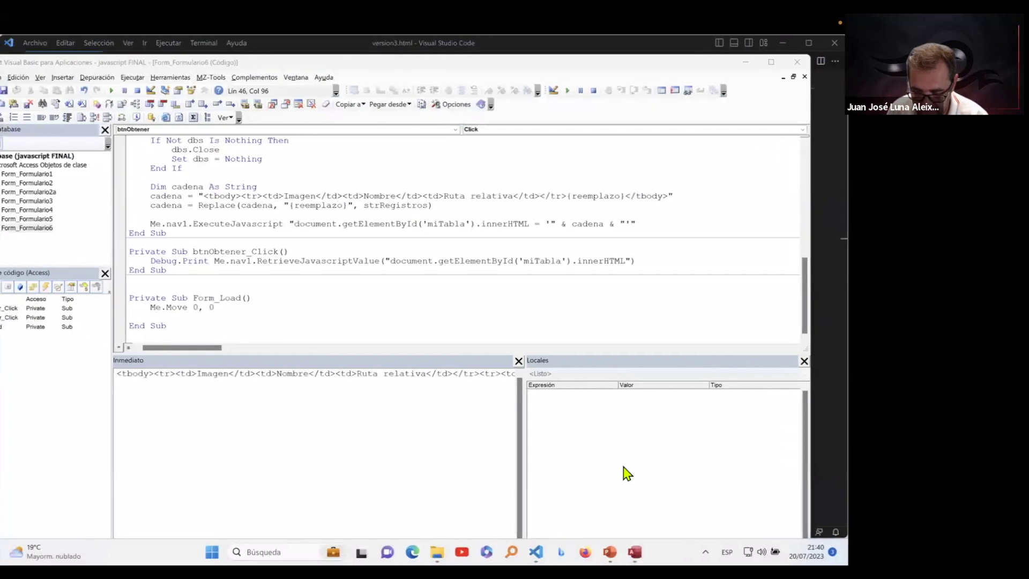
Step: Switch to the Access database window, reopen Formulario6 and fill its HTML table with the agregar command
mouse_move(635, 552)
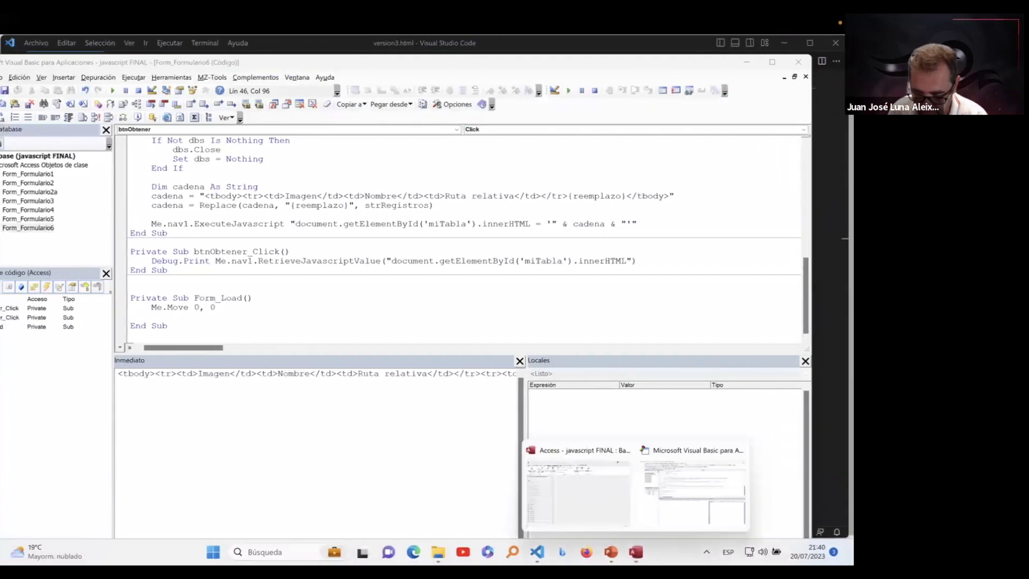
click(626, 500)
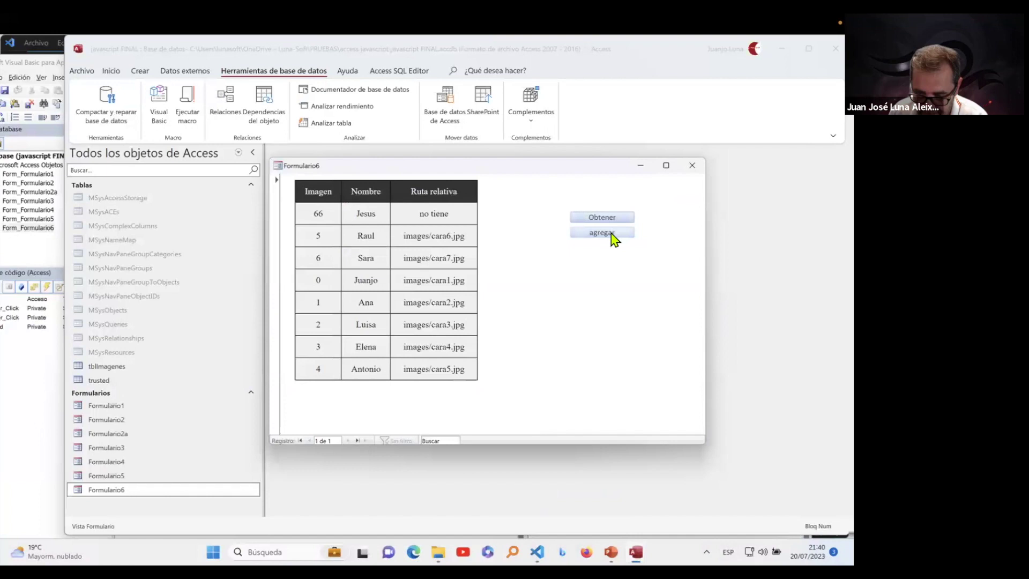
click(692, 166)
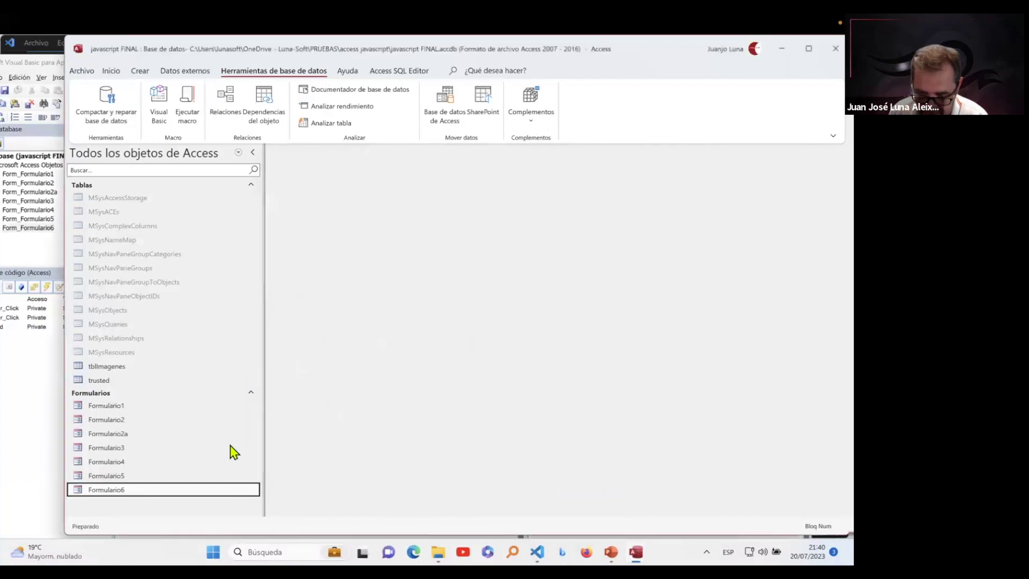
double_click(165, 491)
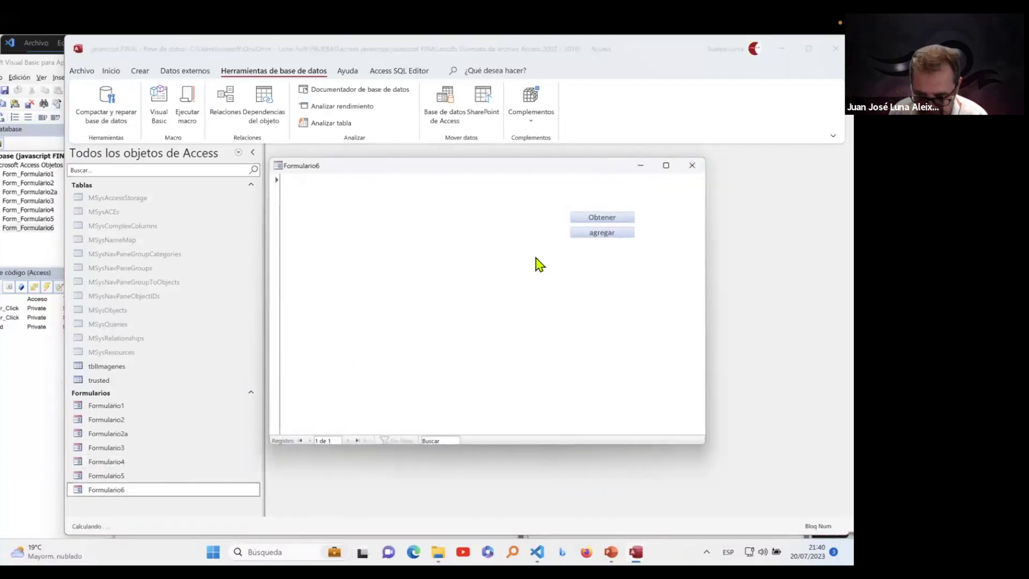
click(603, 232)
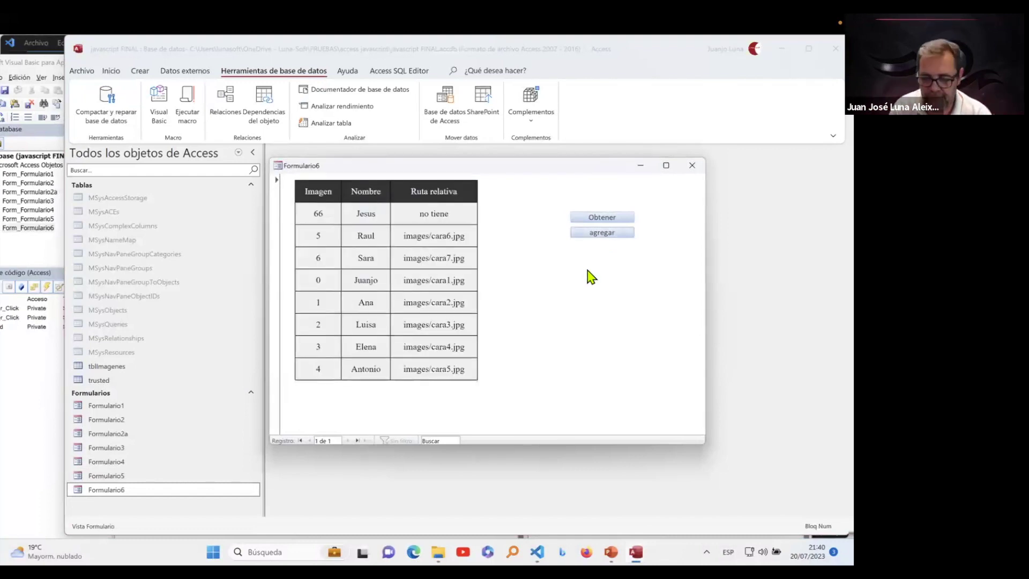
Step: Close Formulario6 and delete the record with Imagen 66 from tblImagenes, closing the table when done
double_click(144, 368)
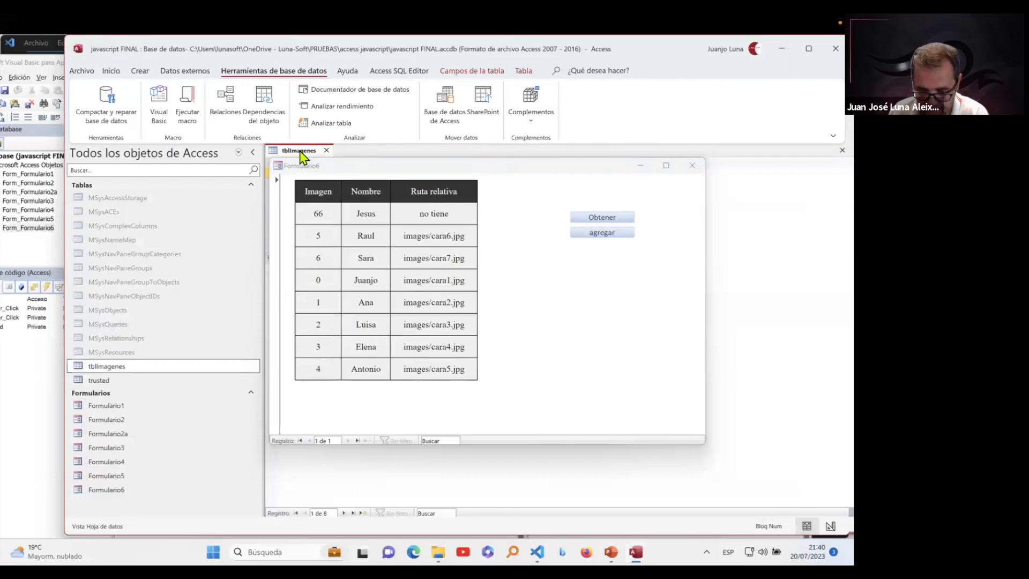
click(692, 165)
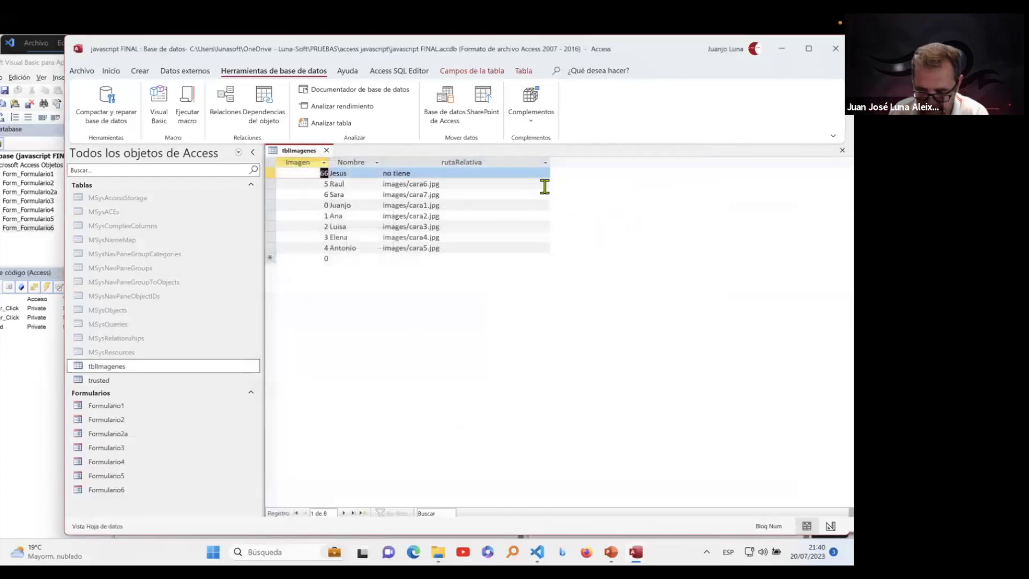
click(268, 172)
key(Delete)
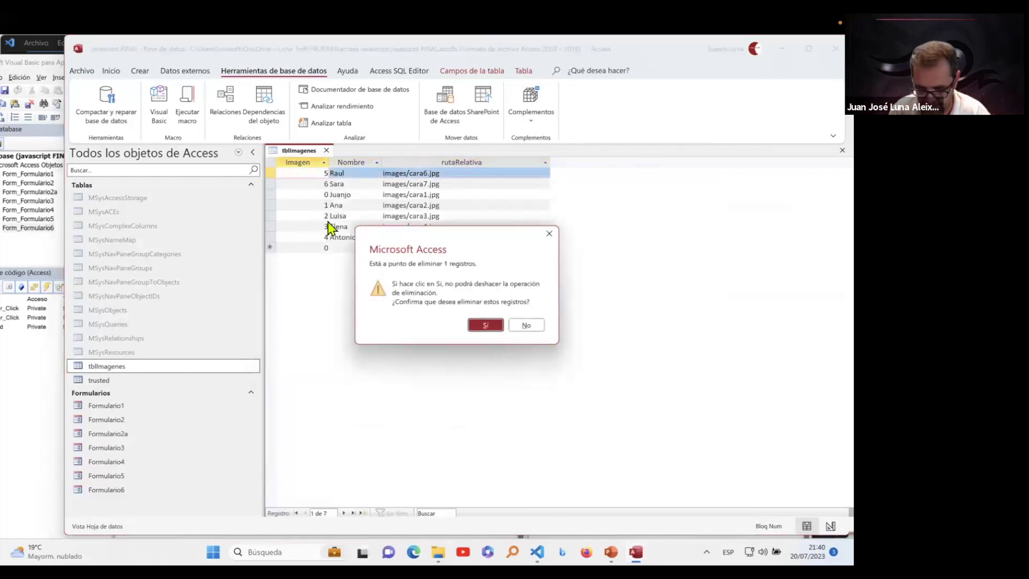
click(486, 325)
click(326, 151)
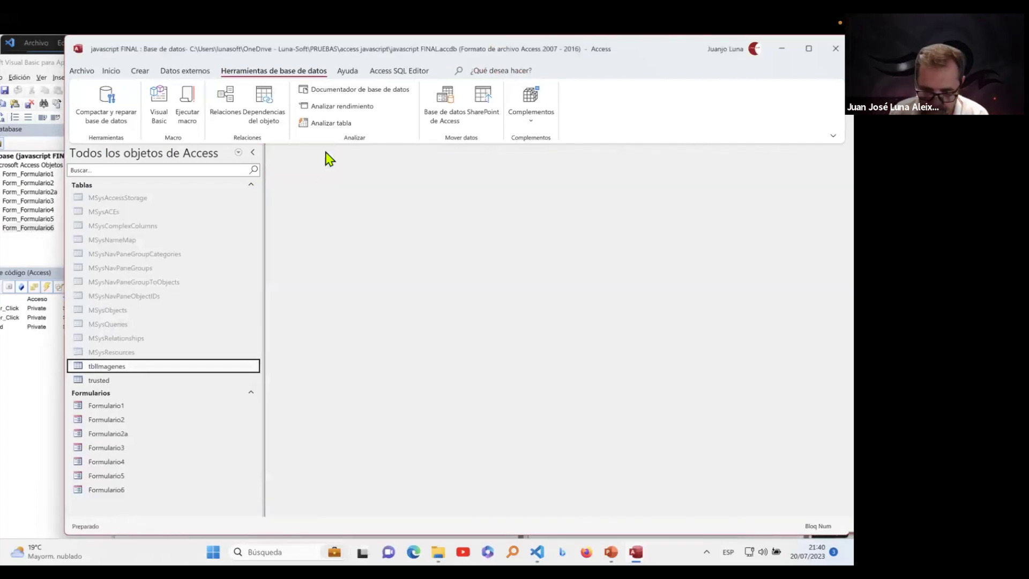
Step: Reopen Formulario6, reload its HTML table from tblImagenes with agregar, and close the form
double_click(125, 492)
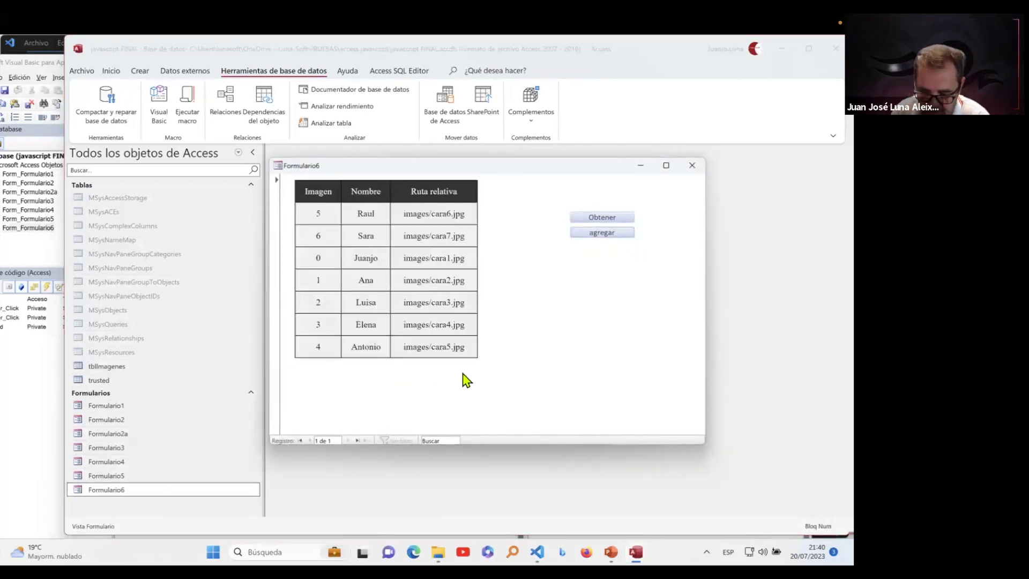
click(691, 165)
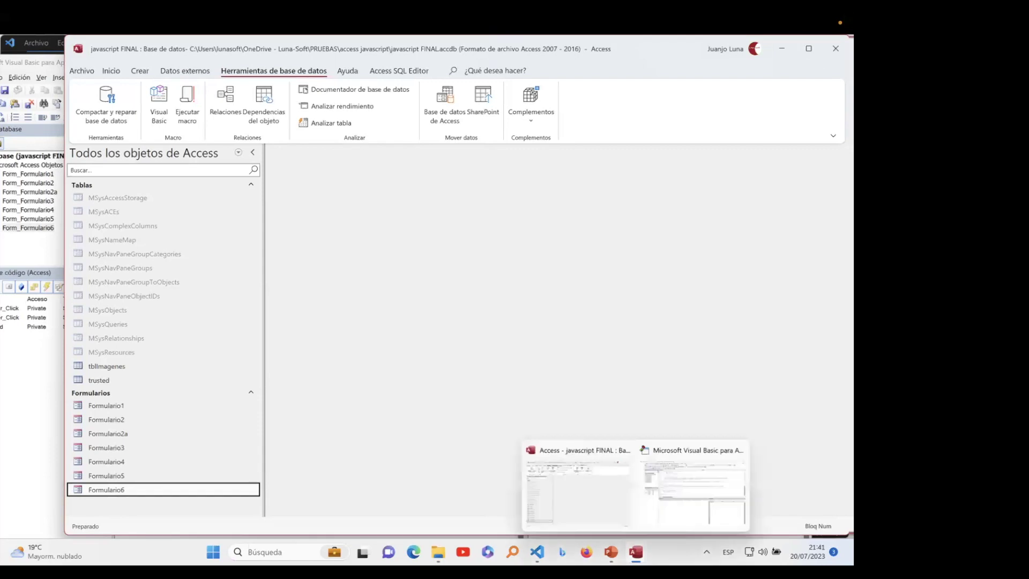
Step: Switch to Microsoft Edge and open google.com
mouse_move(611, 552)
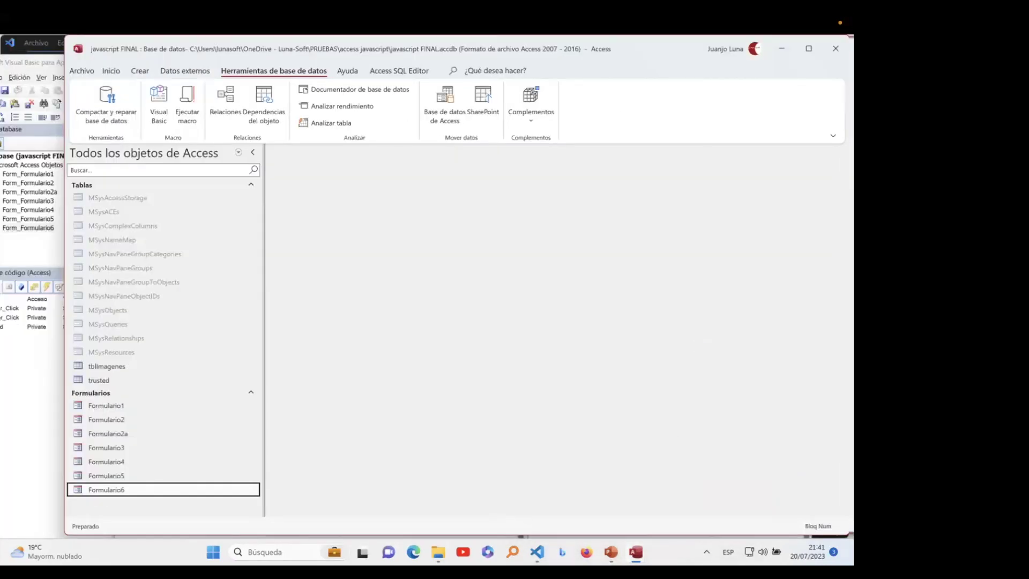
click(413, 552)
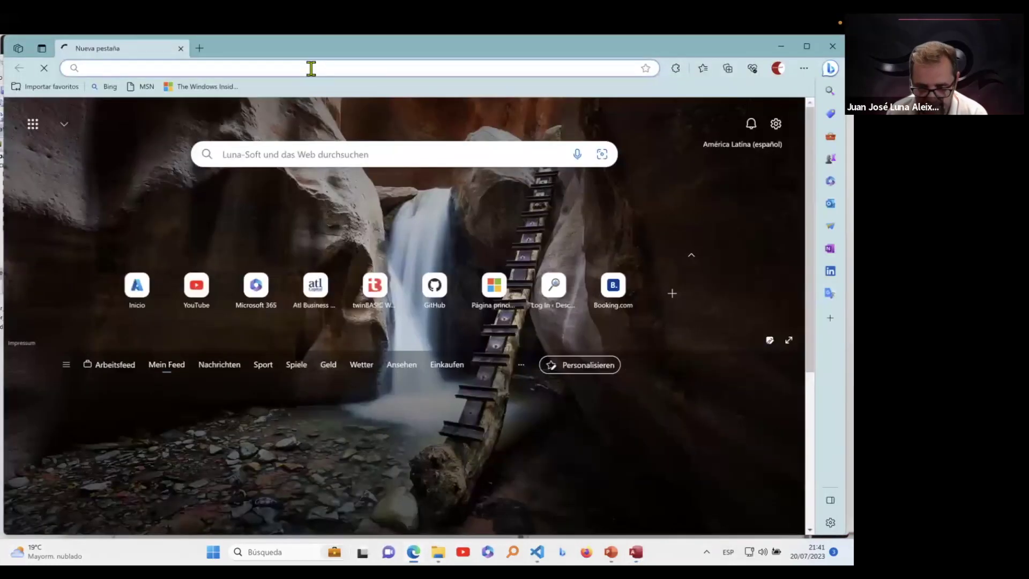
click(311, 68)
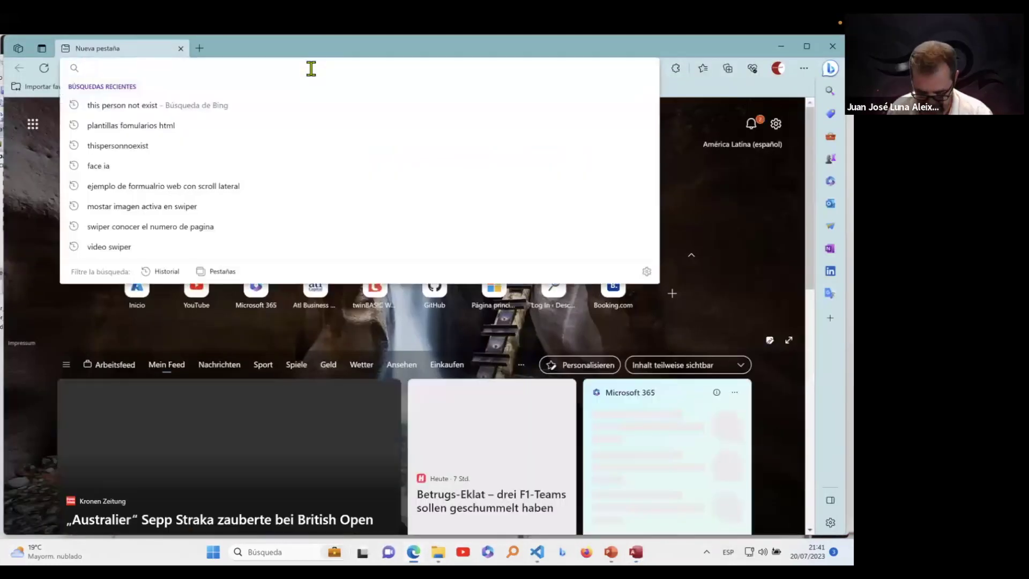
text(googel)
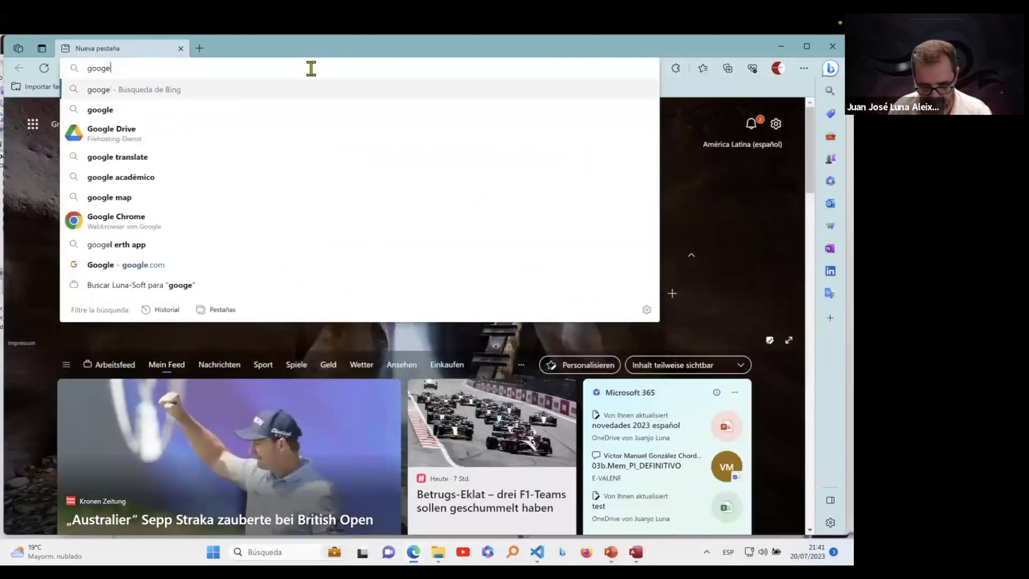
key(BackSpace)
key(BackSpace)
text(le.com)
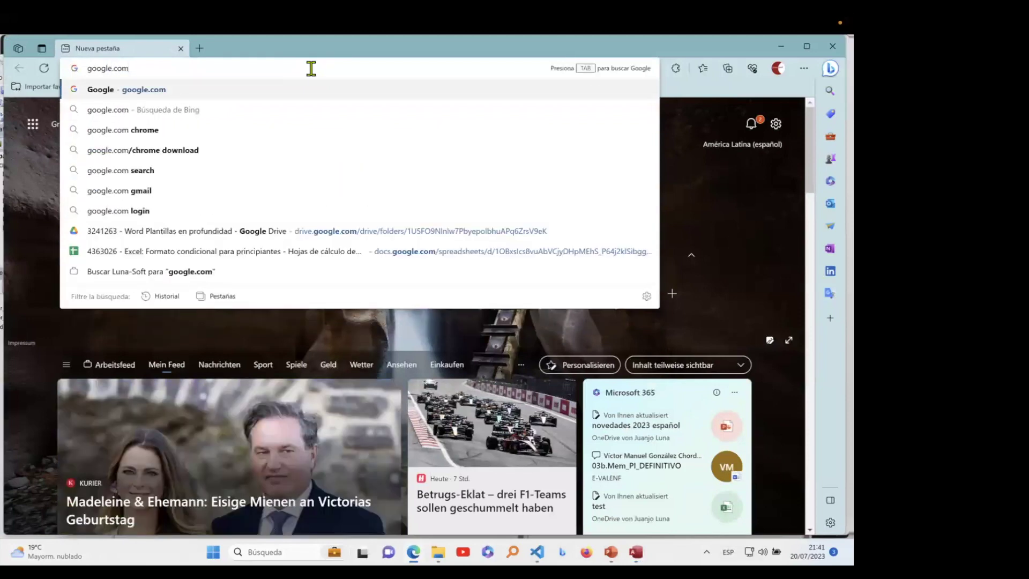
key(Return)
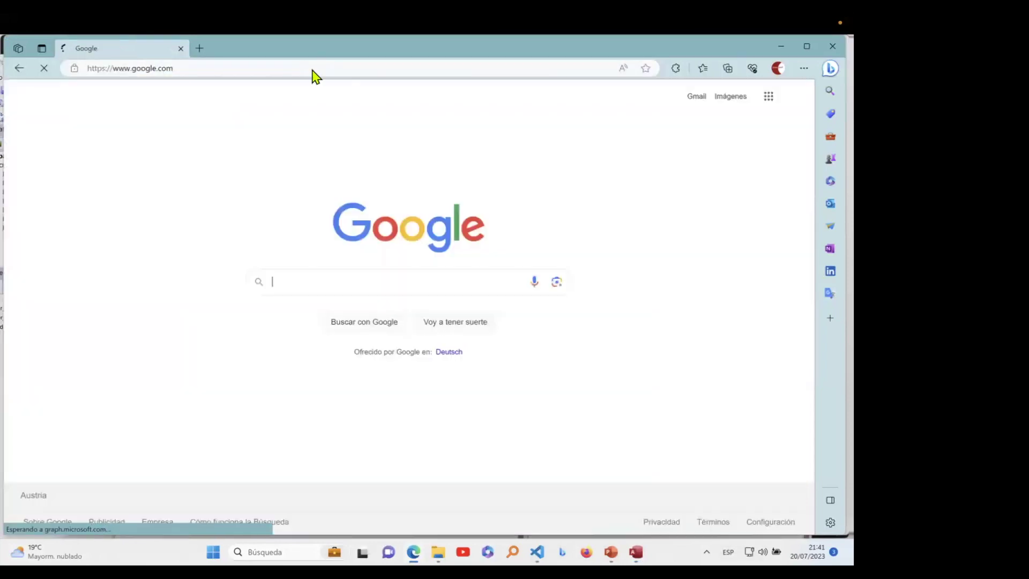
Step: Search Google for "hola"
click(322, 283)
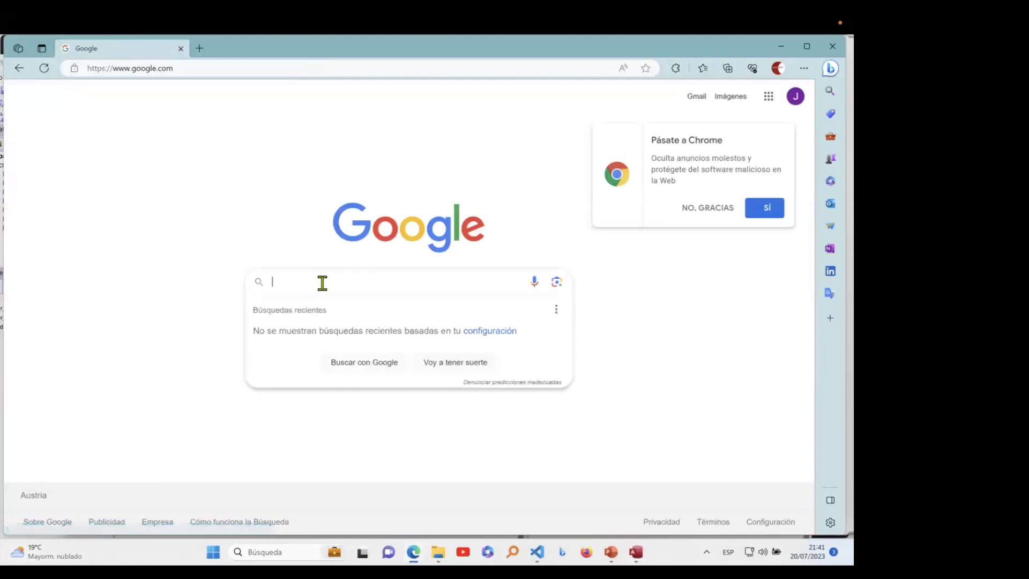
text(hola)
key(Return)
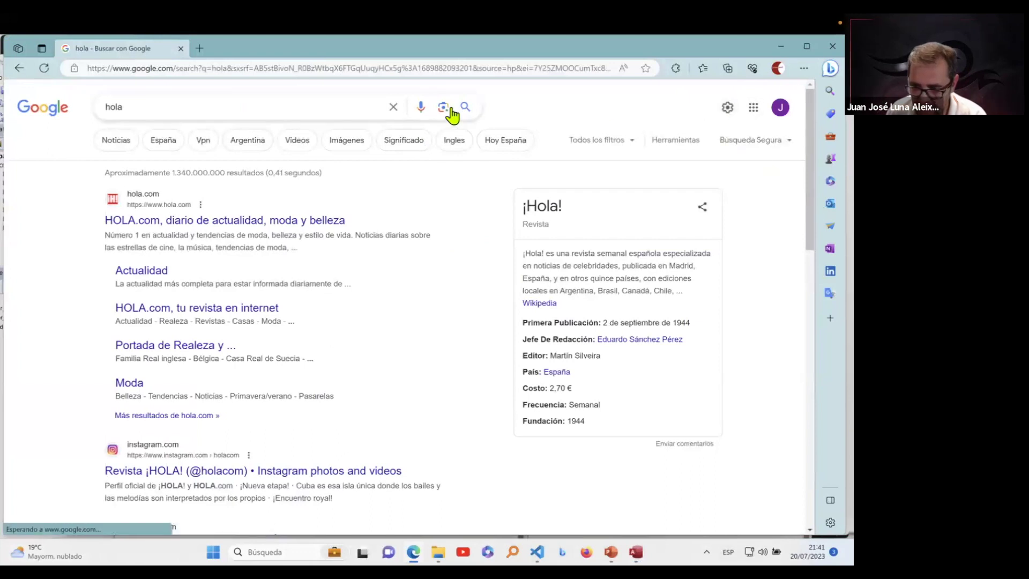
Step: Open the browser's developer tools for the "hola" results page
click(809, 70)
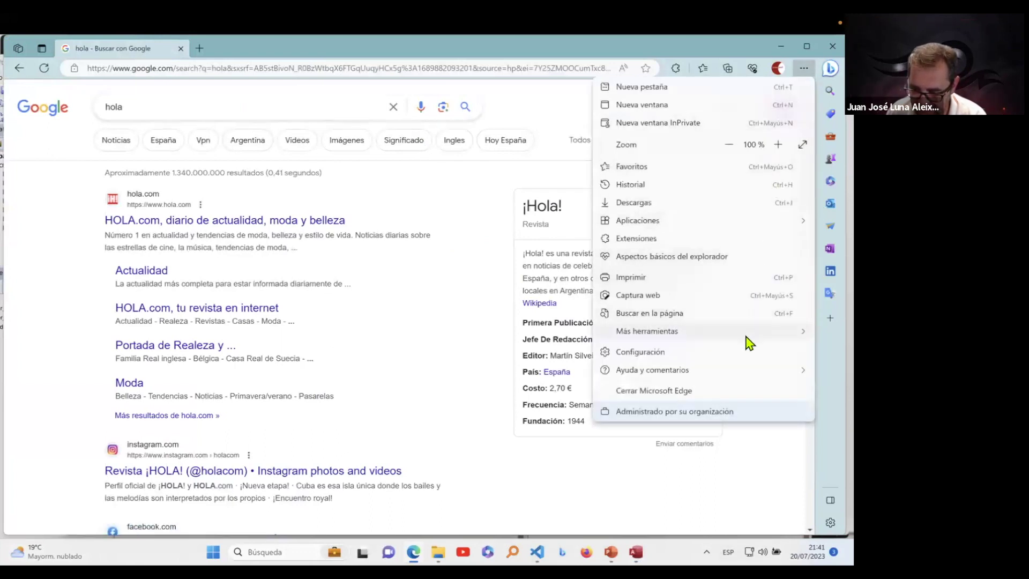
mouse_move(749, 342)
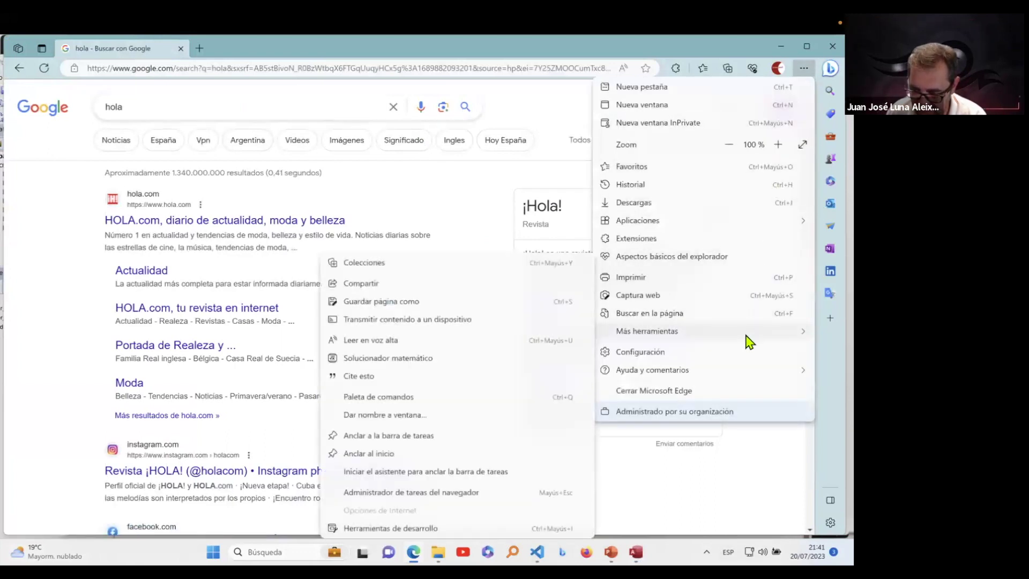
click(464, 528)
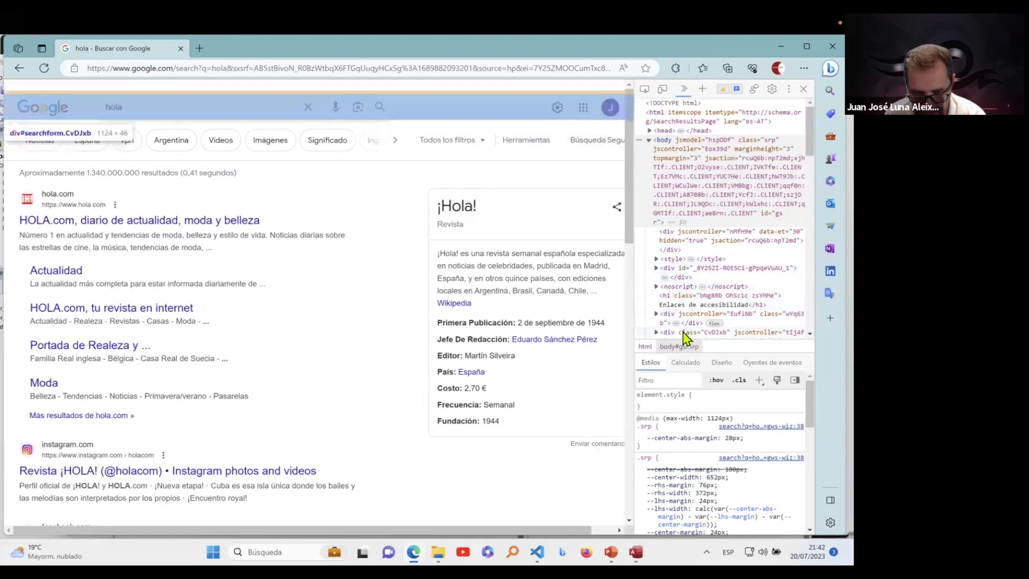
Step: Expand the searchform div in the page markup through the tsf form down to the div of class A8SBwf
scroll(683, 333, down, 4)
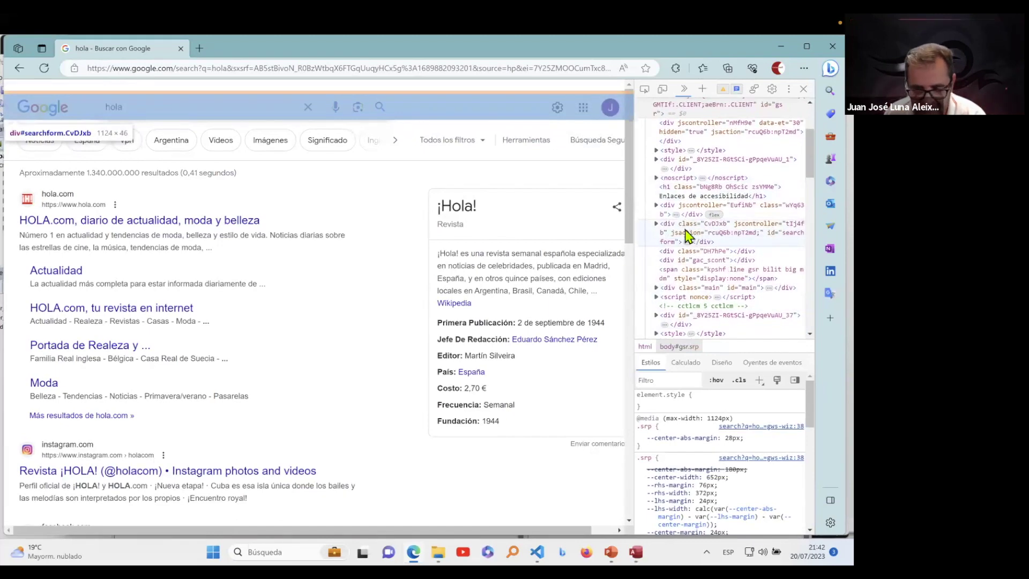
click(655, 226)
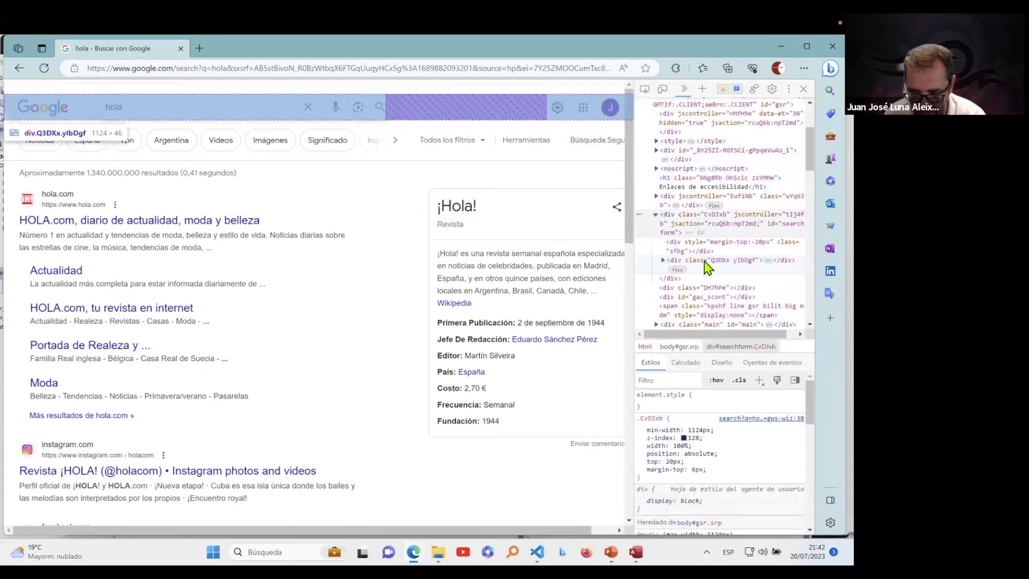
click(663, 261)
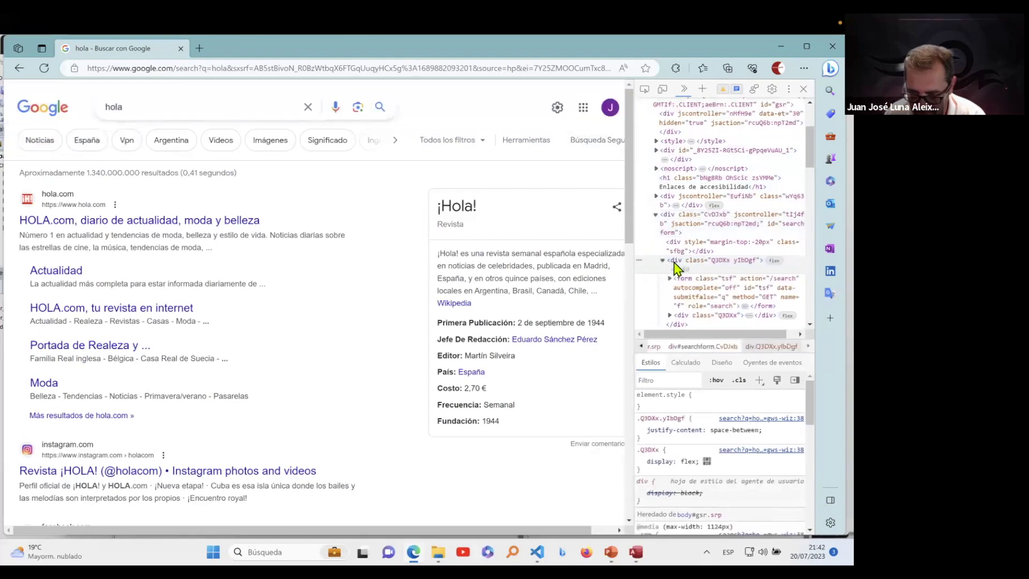
scroll(677, 268, down, 2)
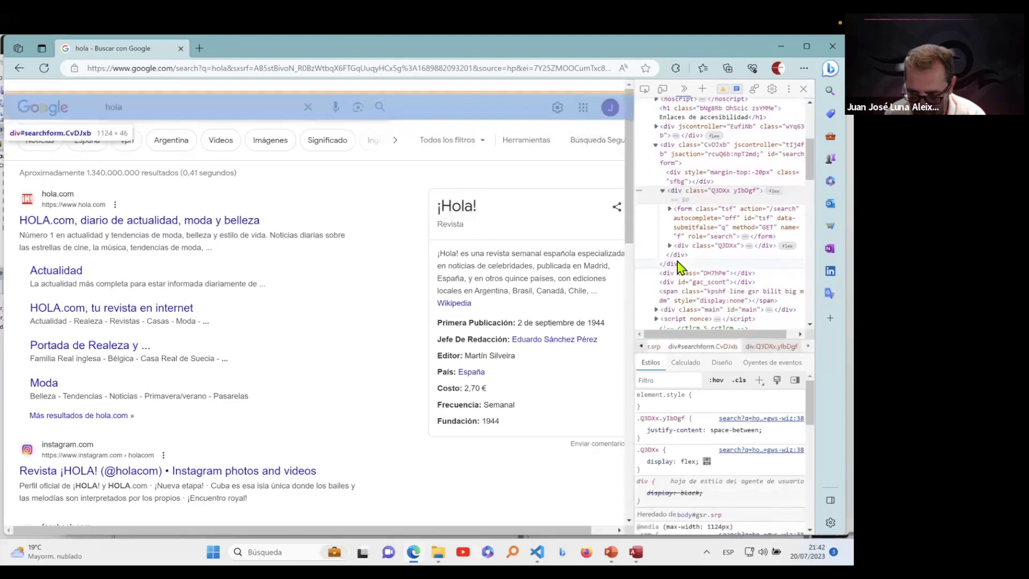
click(669, 209)
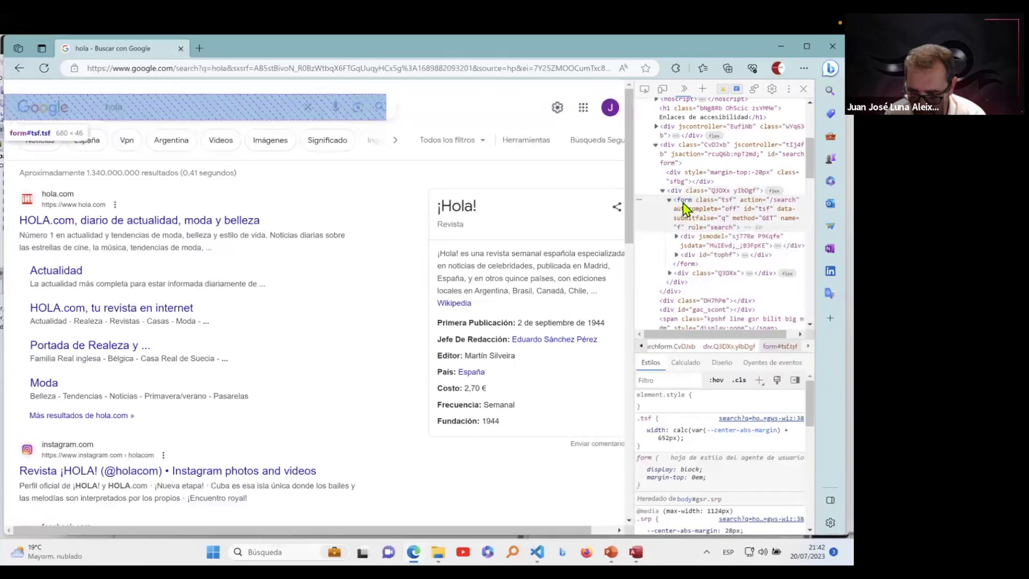
click(677, 237)
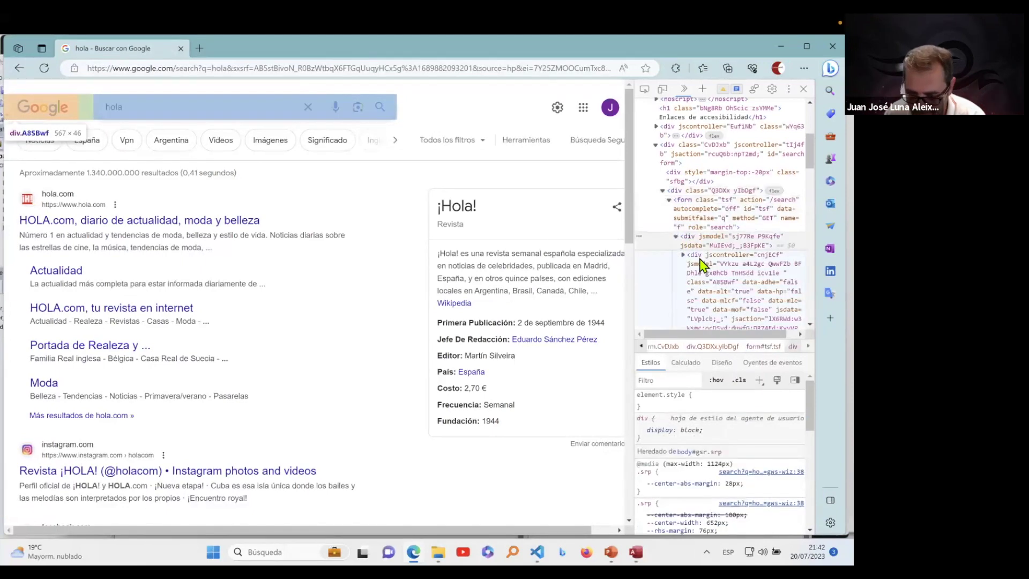
click(684, 255)
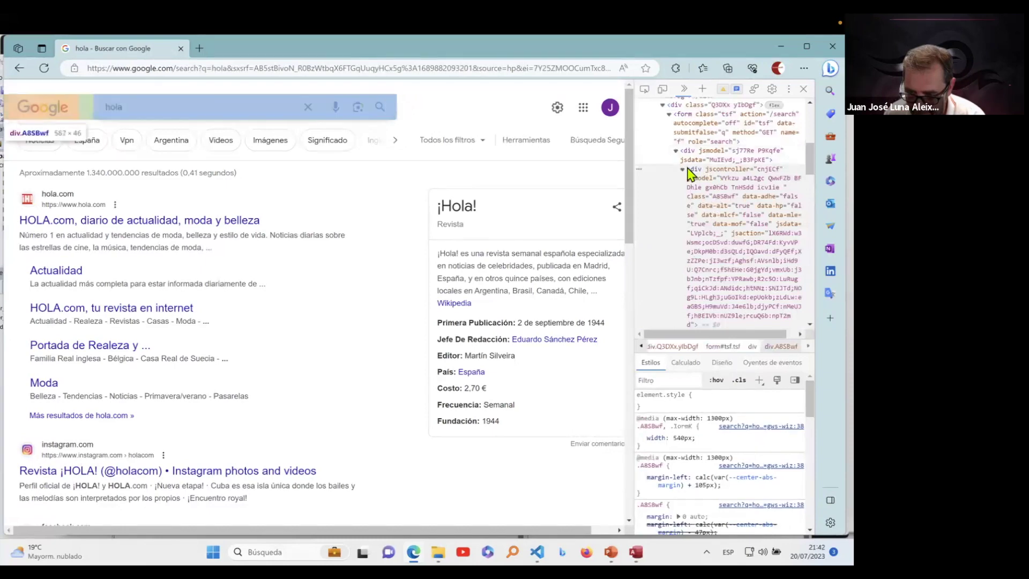
Step: Examine the attributes and child elements of the A8SBwf div, including the M8H8pb div, for the search box markup
scroll(707, 240, down, 2)
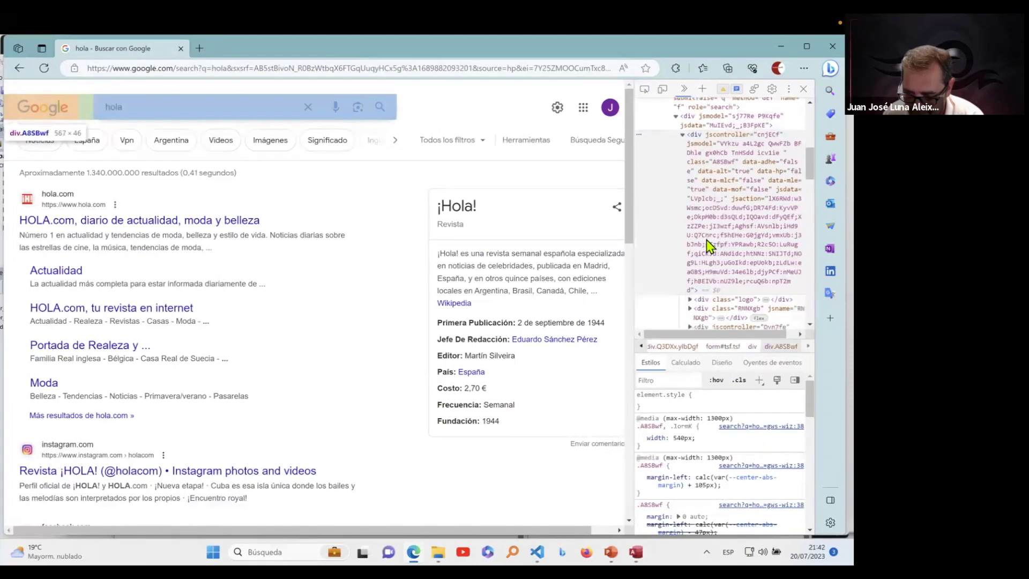
scroll(739, 203, up, 1)
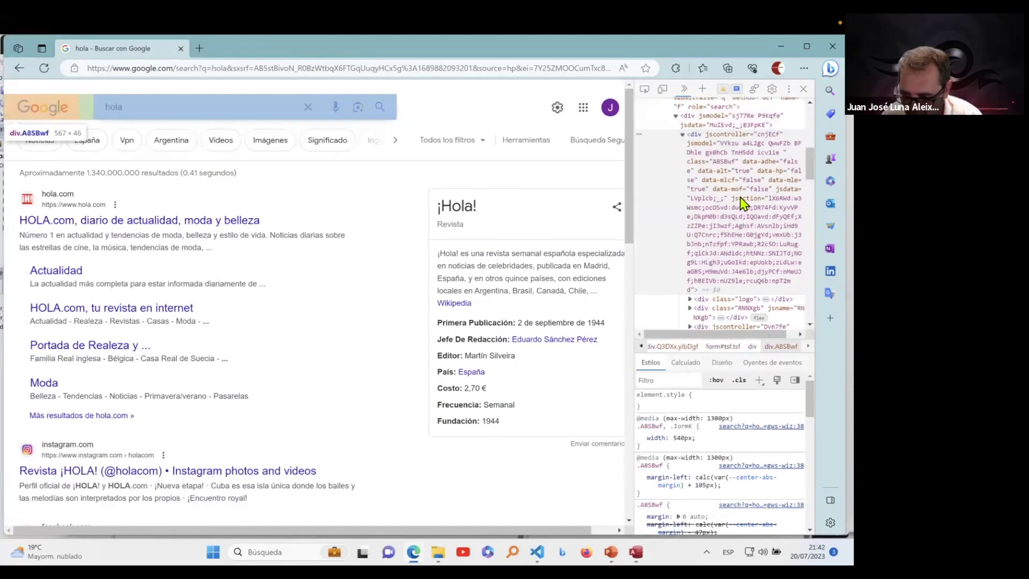
scroll(734, 214, down, 1)
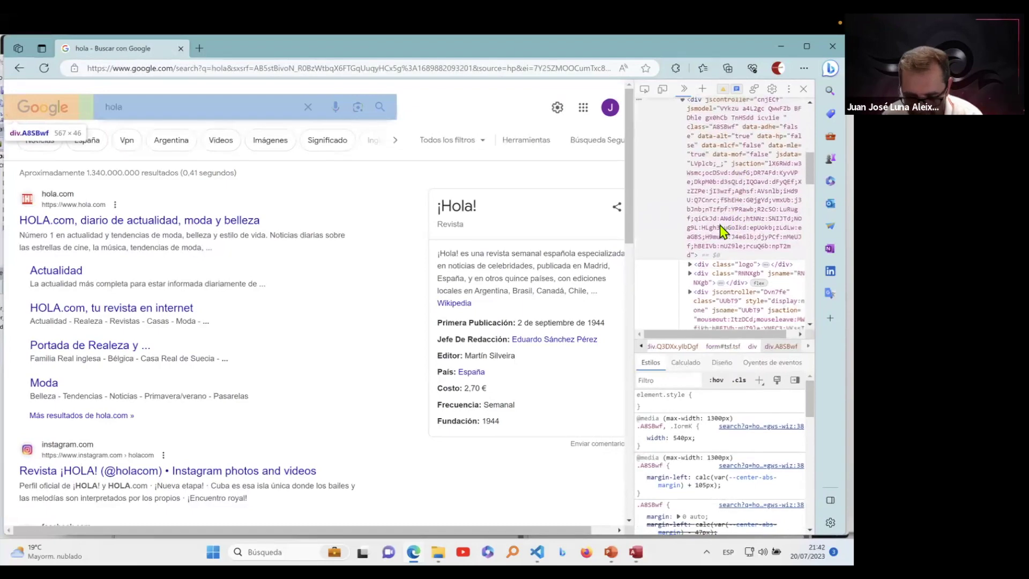
scroll(740, 271, down, 3)
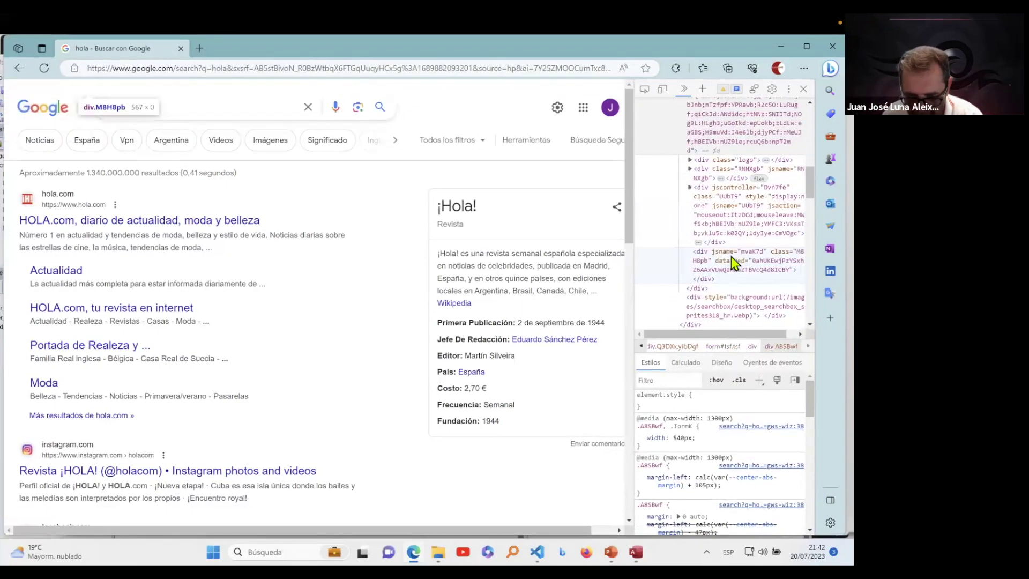
click(731, 270)
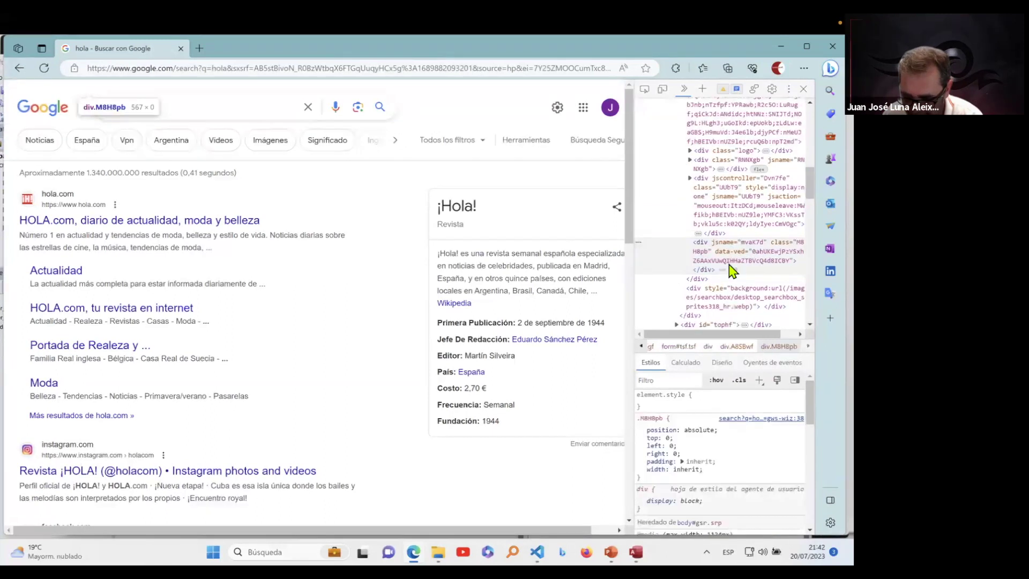
scroll(760, 265, down, 1)
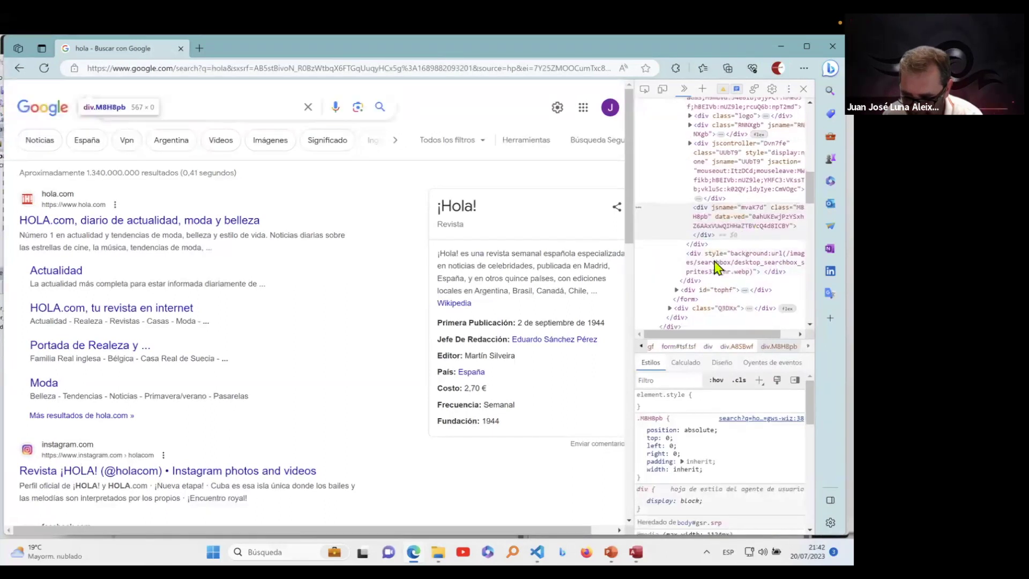
drag(714, 335, 733, 337)
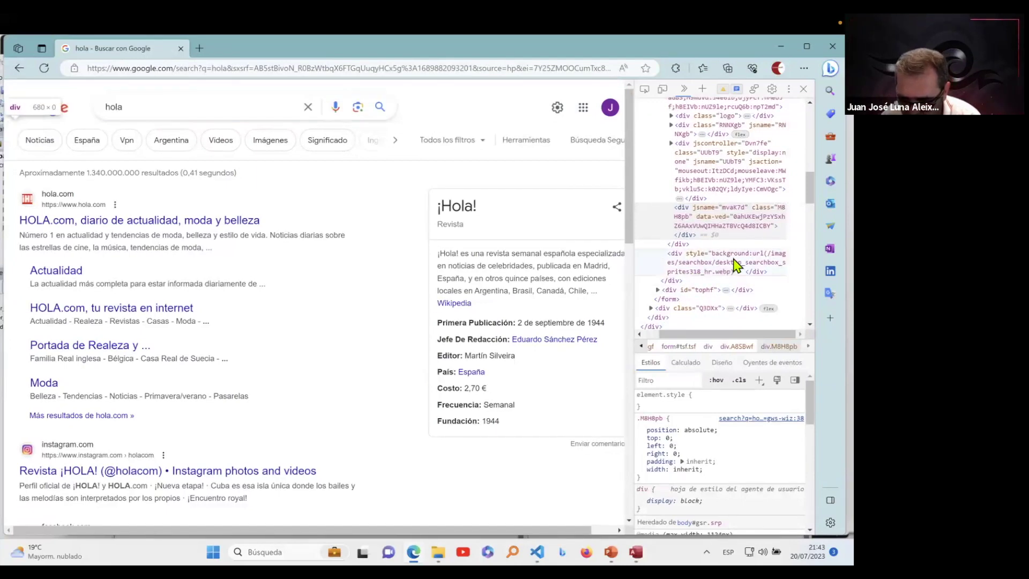
scroll(750, 230, up, 1)
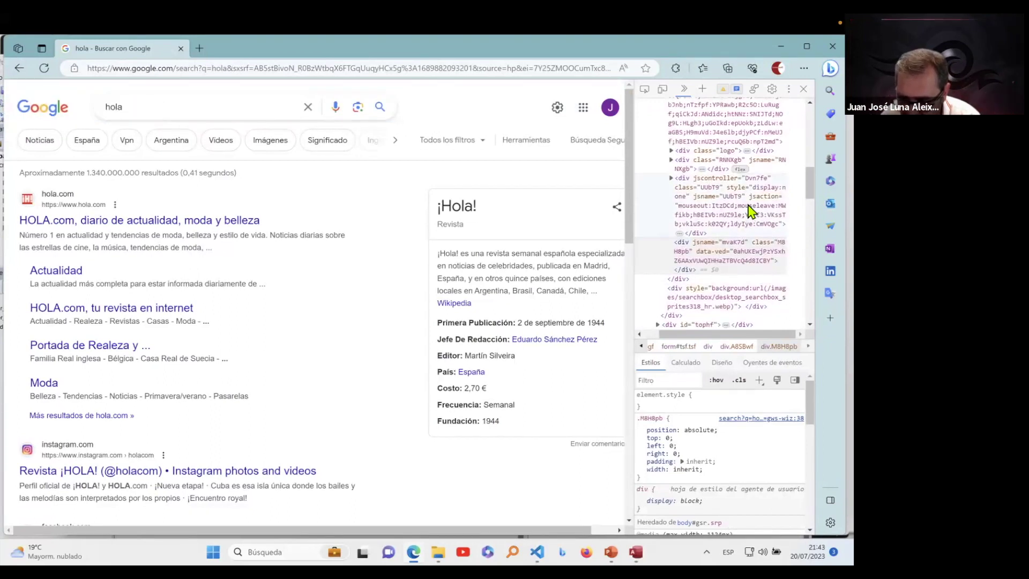
scroll(750, 211, up, 1)
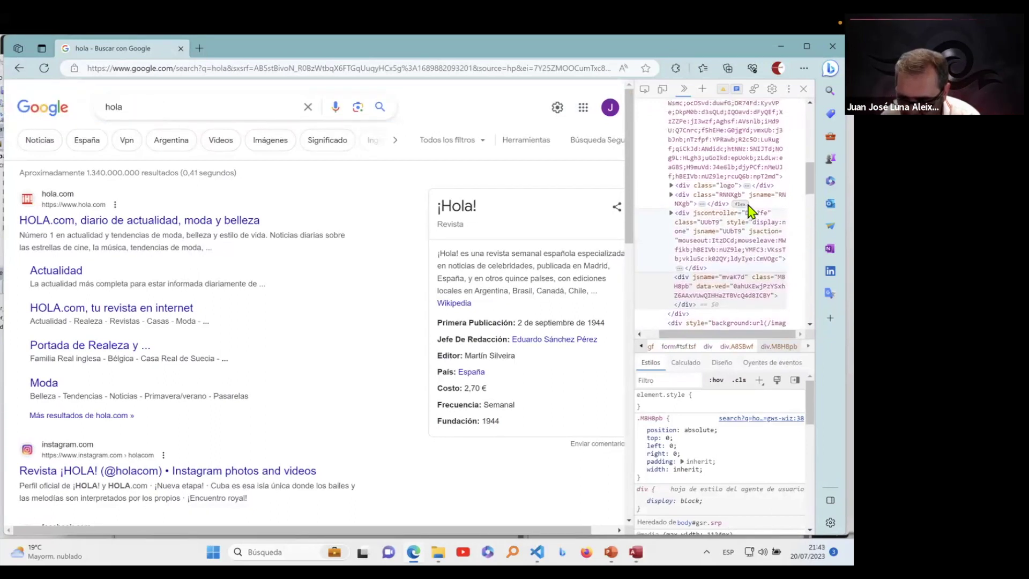
Step: Expand the RNNXgb, SDkEP and a4bIc divs, and inspect the gLFyf i4ySpb div just above the search textarea
click(670, 200)
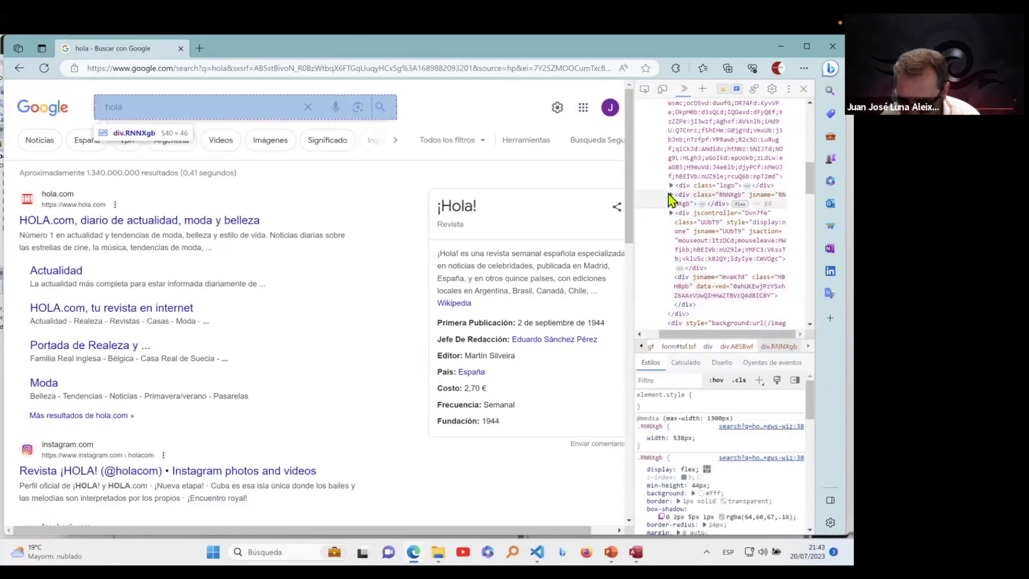
click(671, 195)
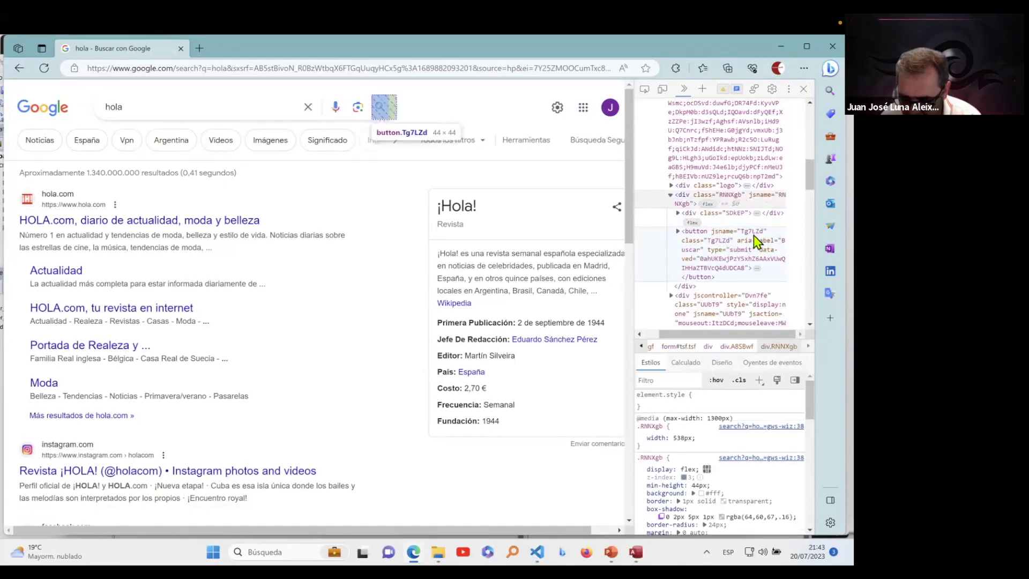
click(678, 214)
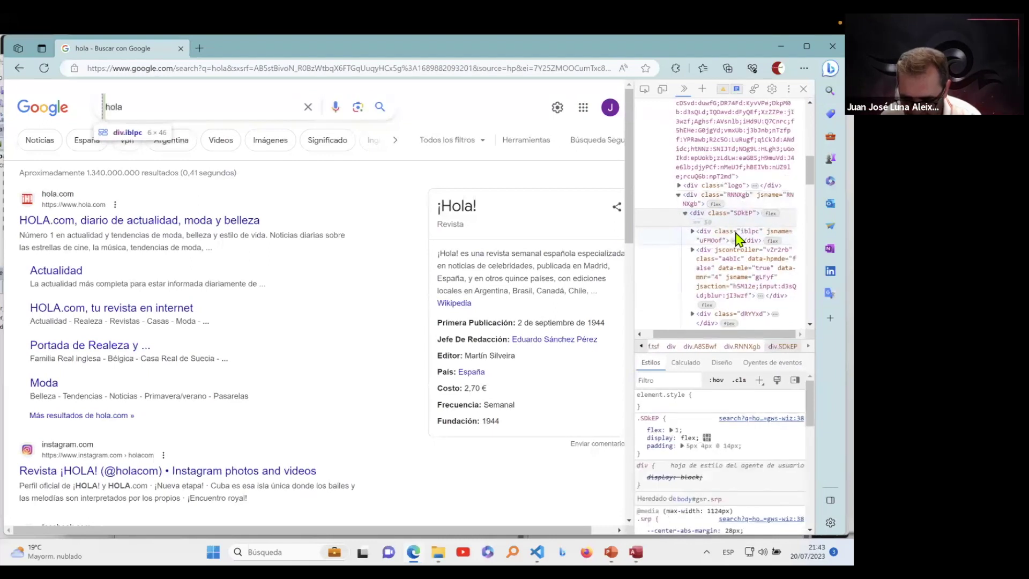
scroll(739, 274, down, 1)
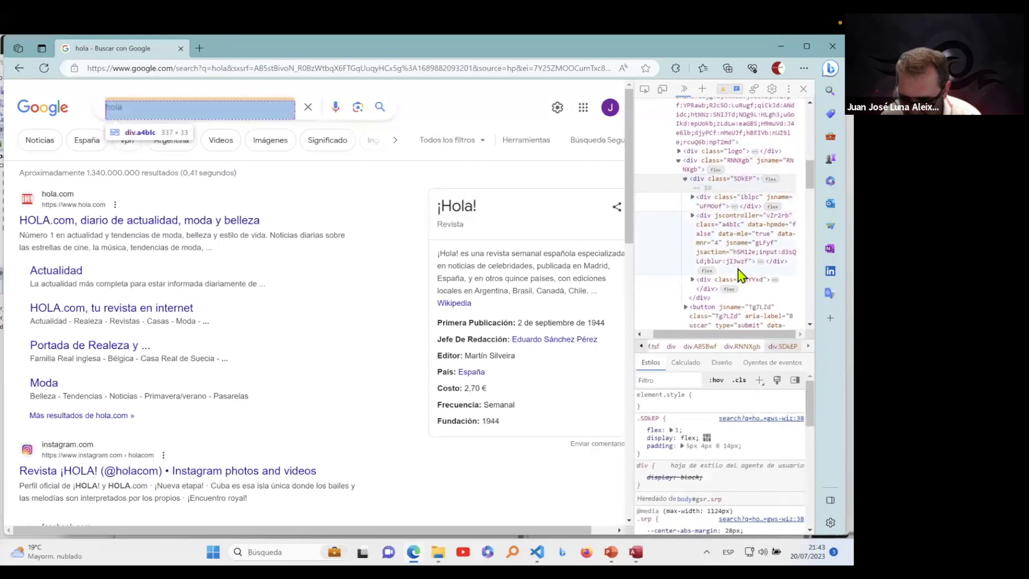
click(749, 235)
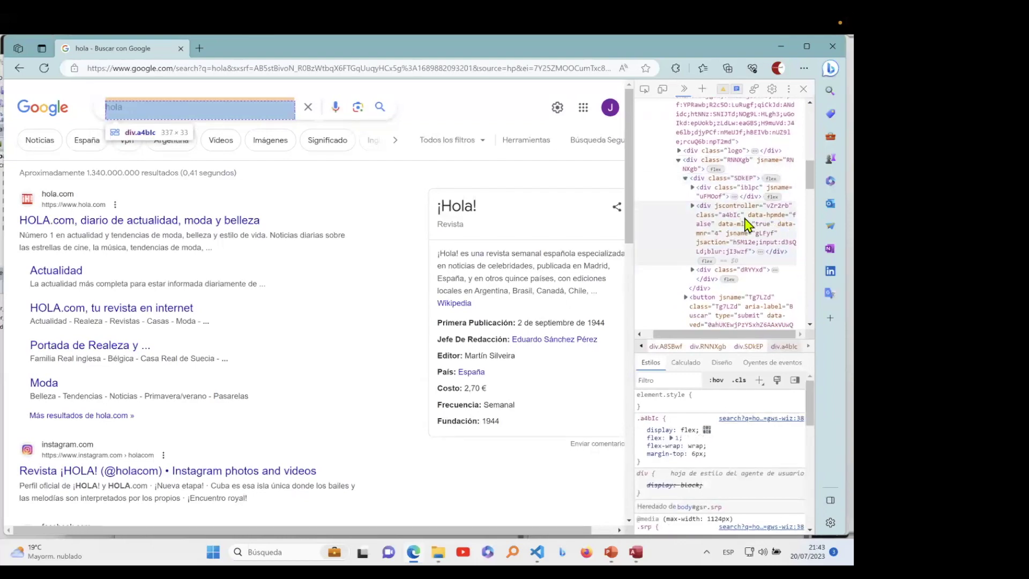
click(692, 206)
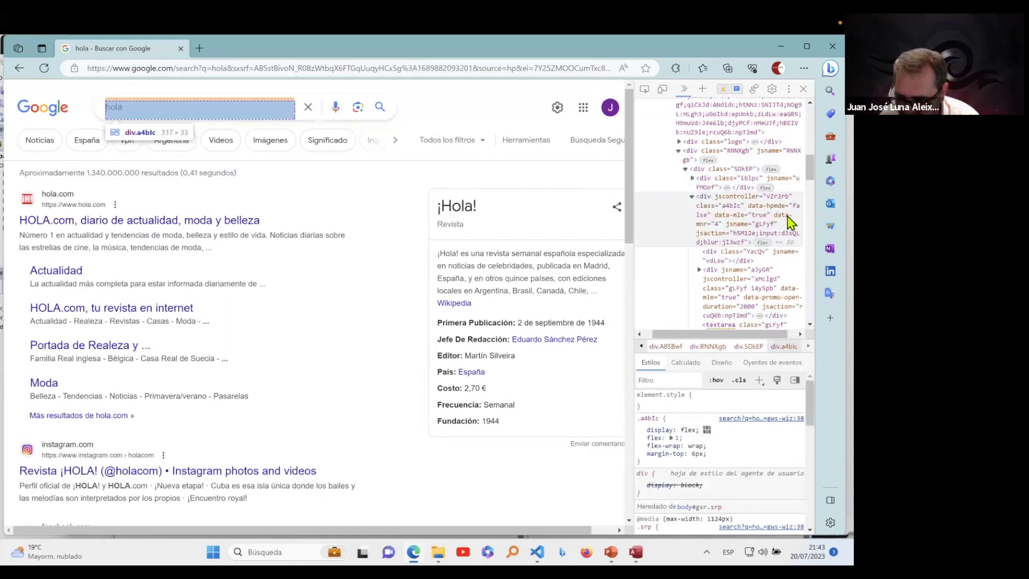
scroll(769, 240, down, 1)
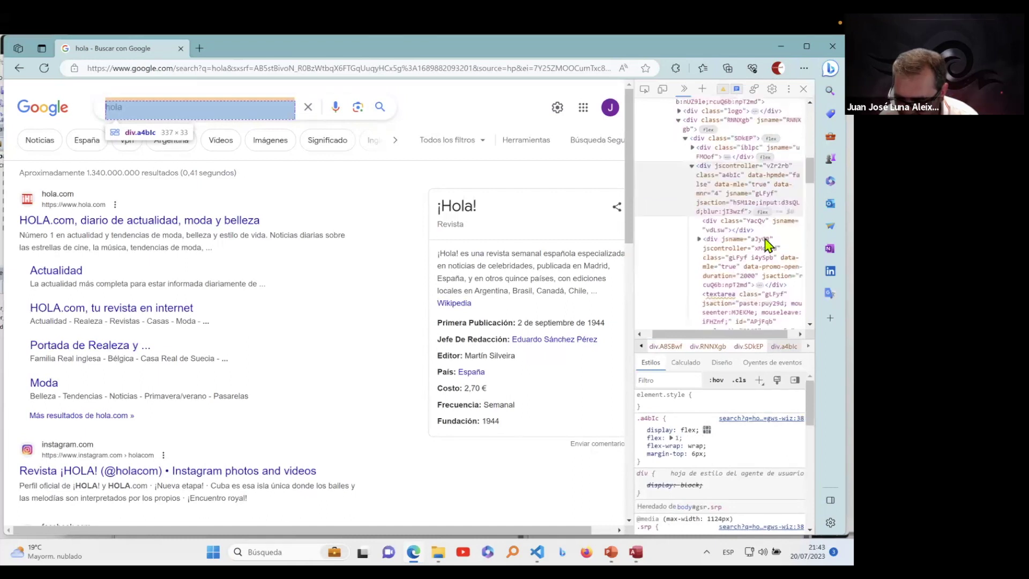
click(738, 248)
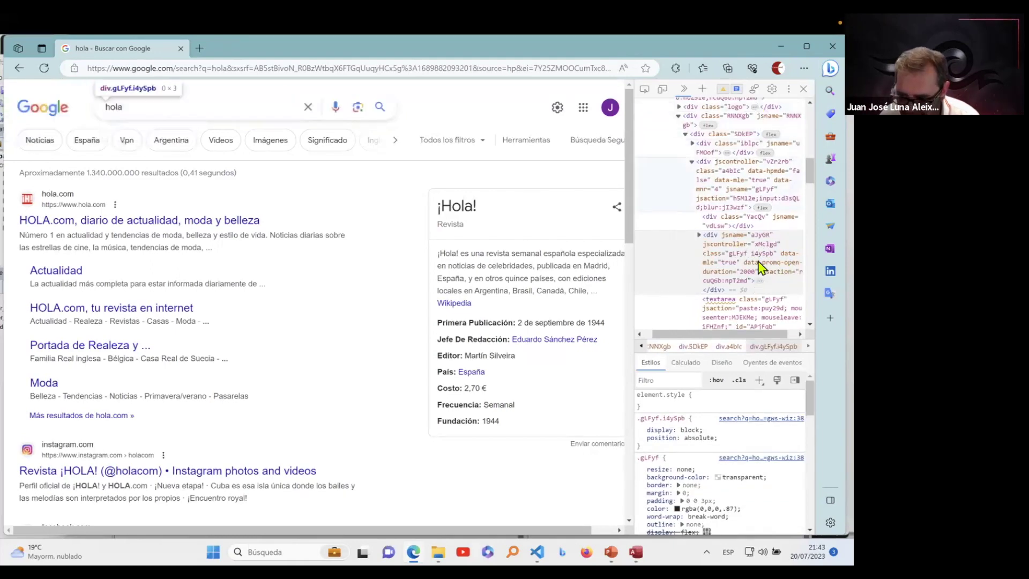
Step: Review the styles of the gLFyf i4ySpb div and expand it and its g-snackbar child in the page markup
scroll(694, 466, down, 4)
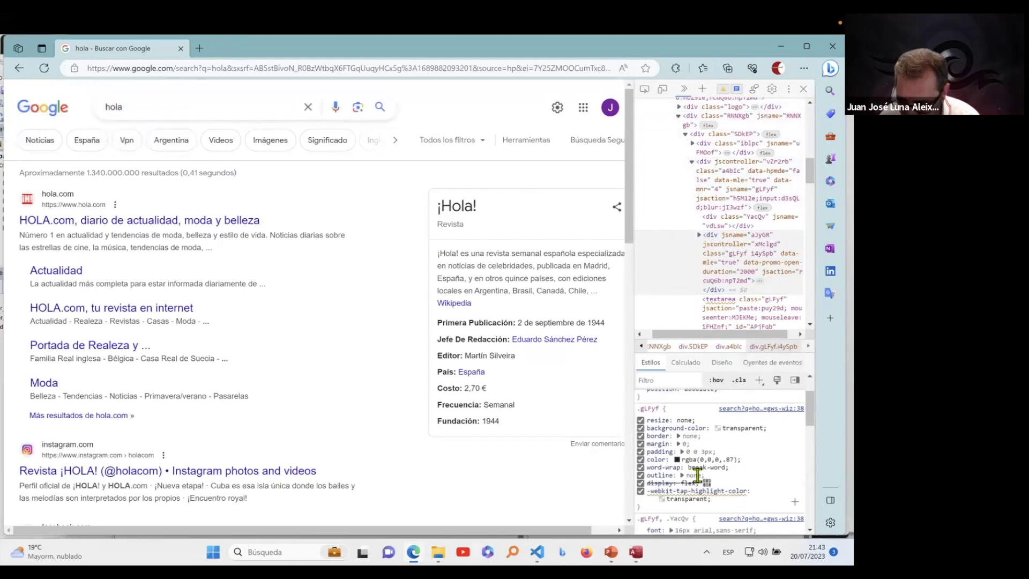
scroll(696, 475, down, 2)
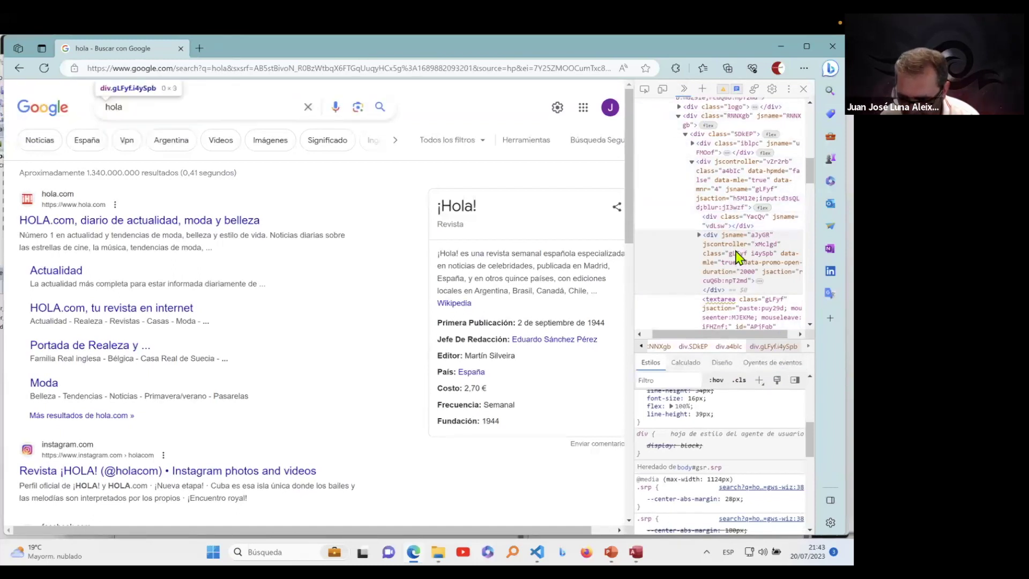
scroll(744, 257, down, 1)
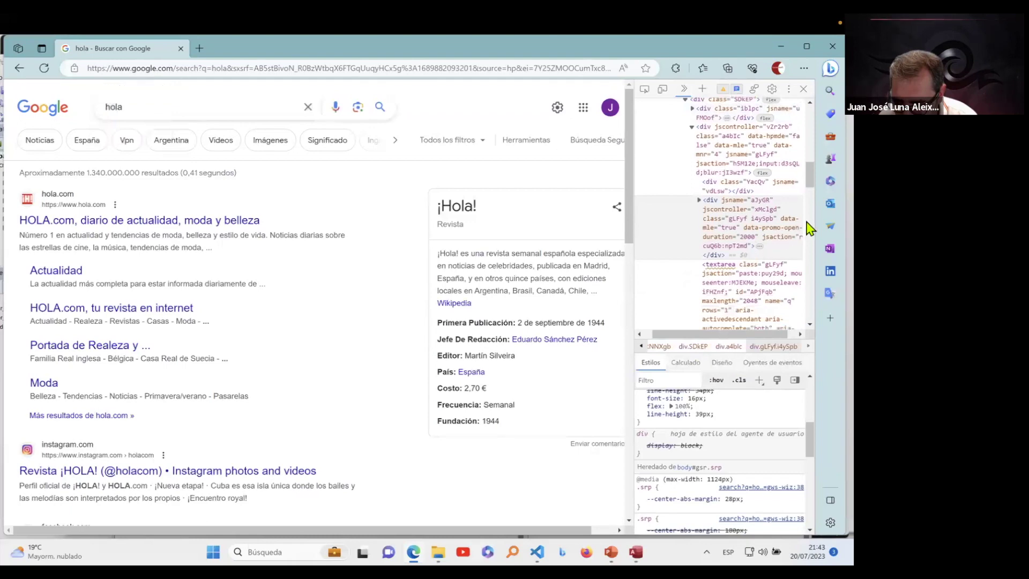
click(760, 246)
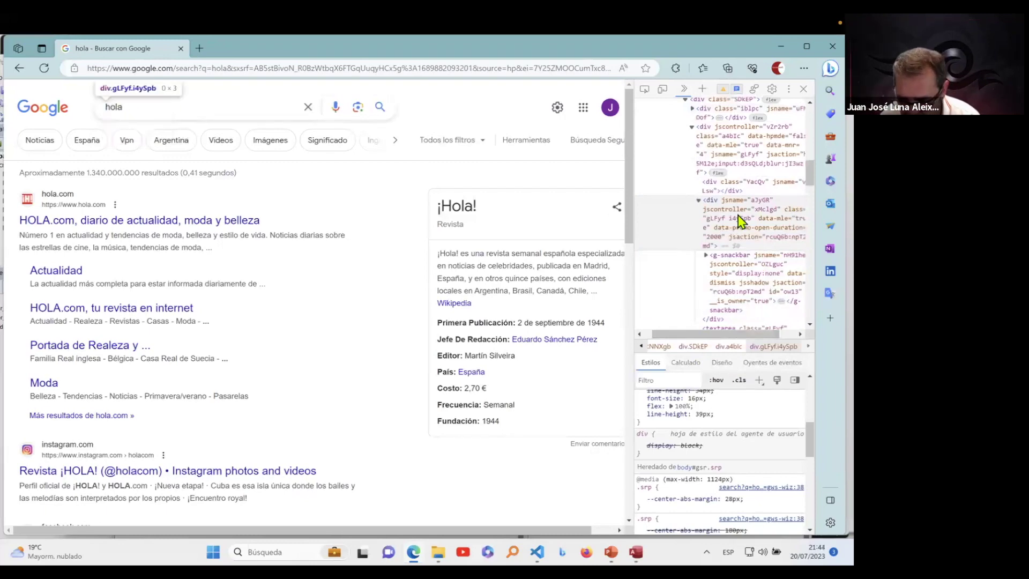
click(706, 255)
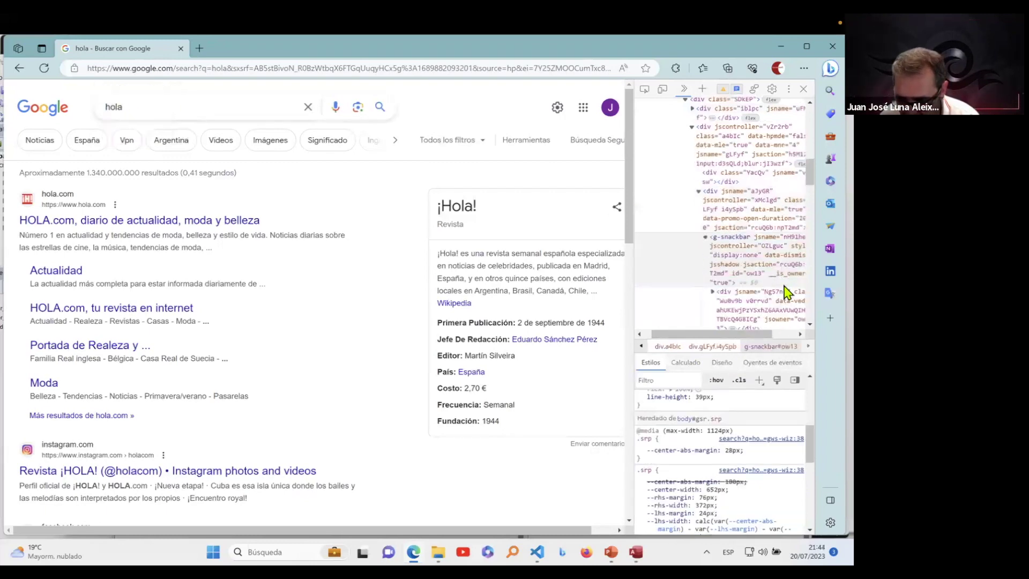
scroll(774, 272, down, 3)
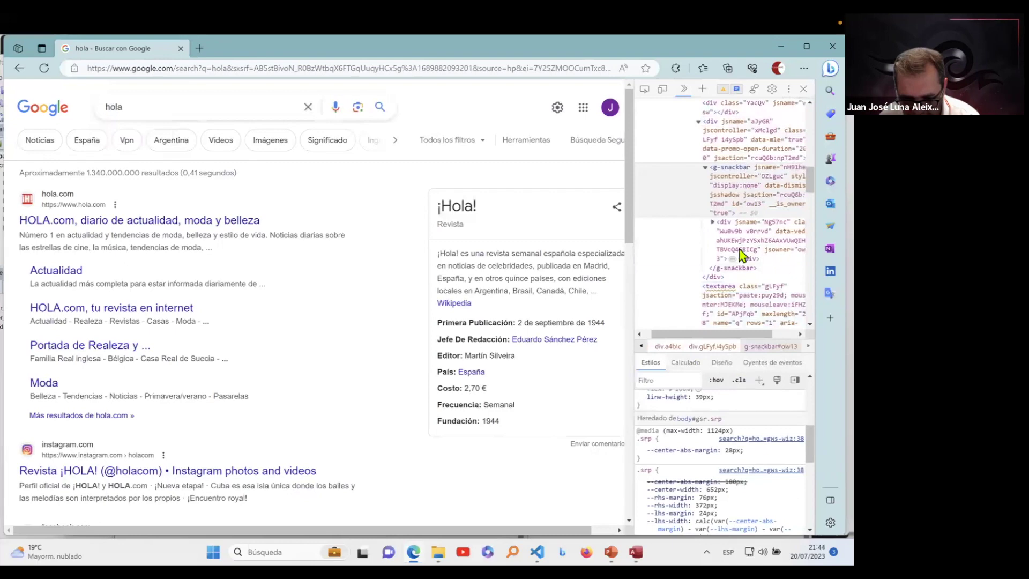
click(741, 145)
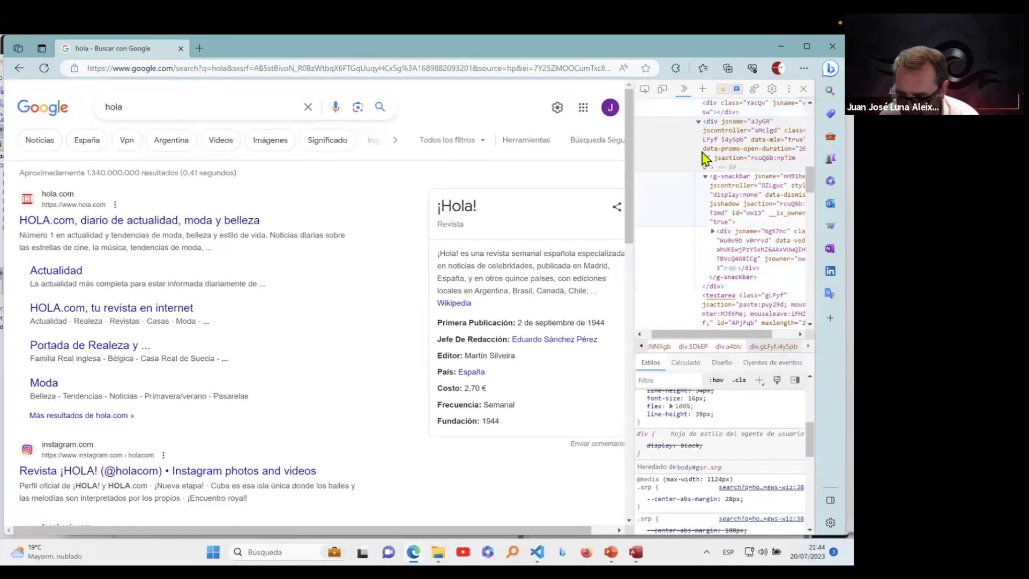
Step: Look through the Console and CSS overview developer tools and return to the Elements view
click(684, 88)
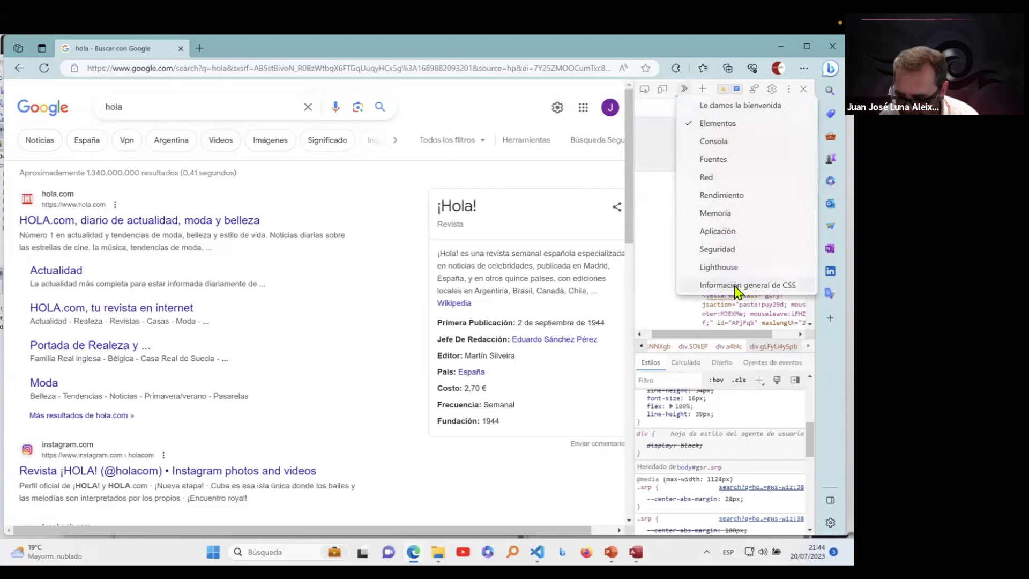
click(673, 383)
scroll(673, 386, down, 3)
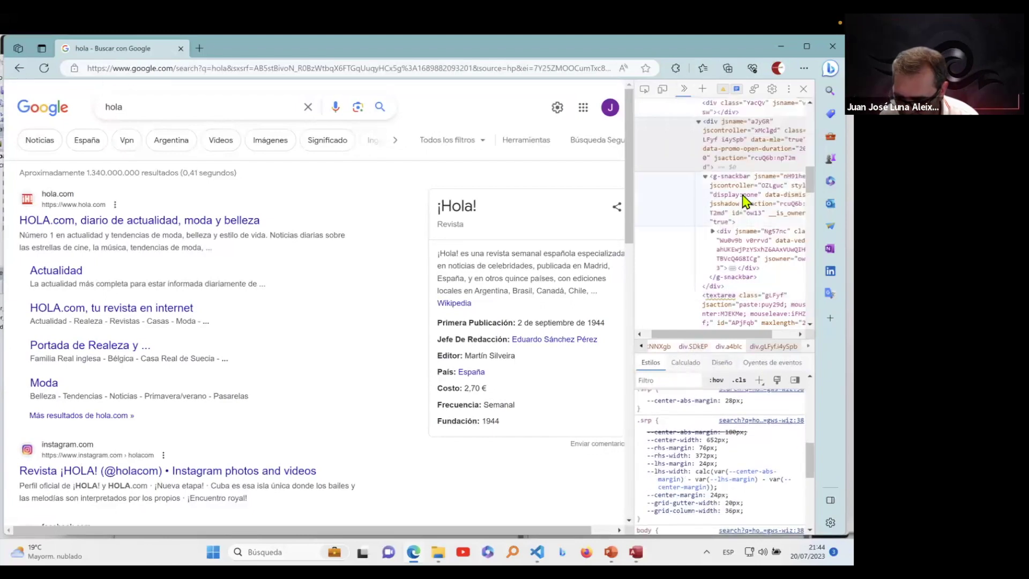
click(684, 89)
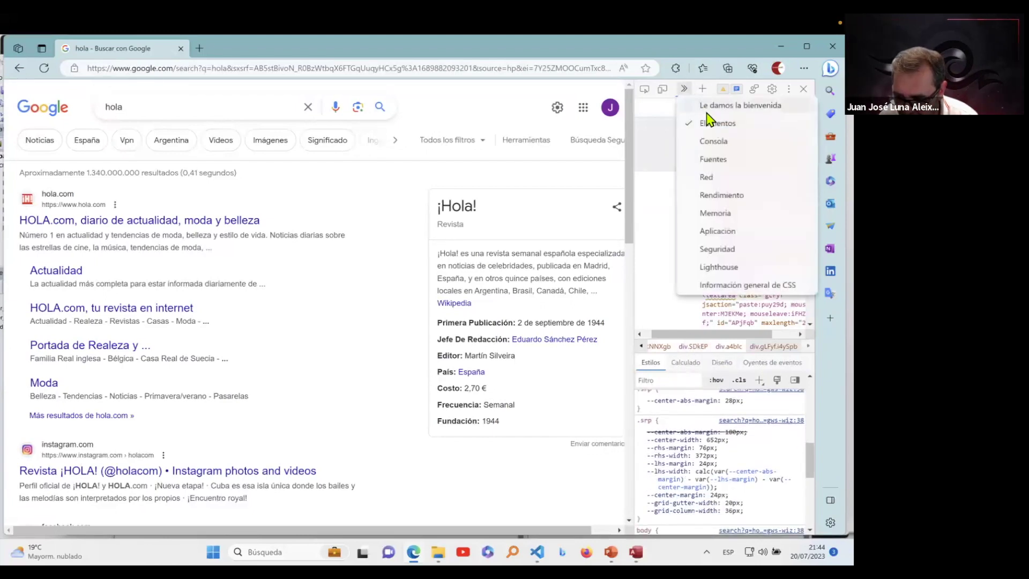
click(714, 142)
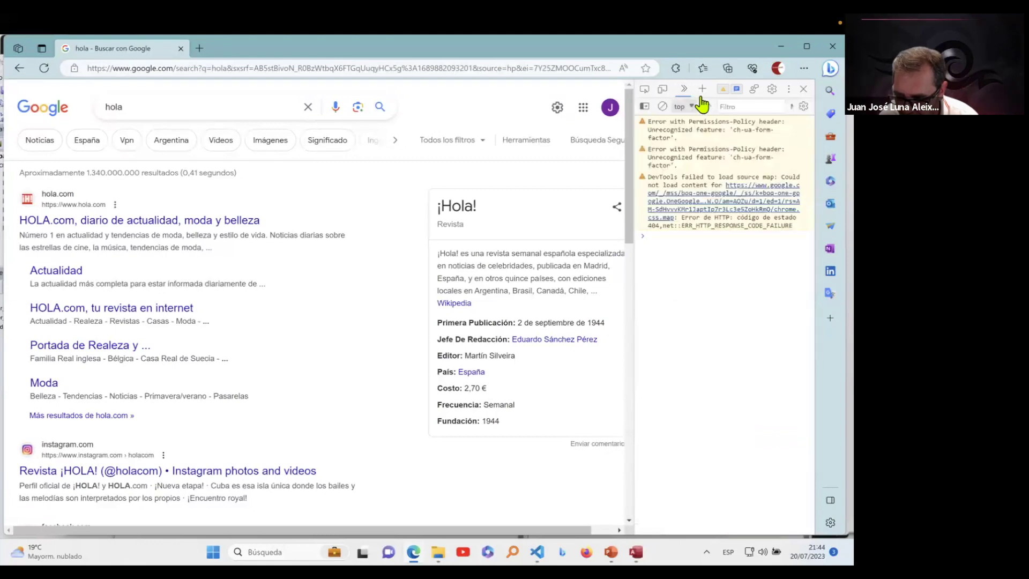
click(685, 90)
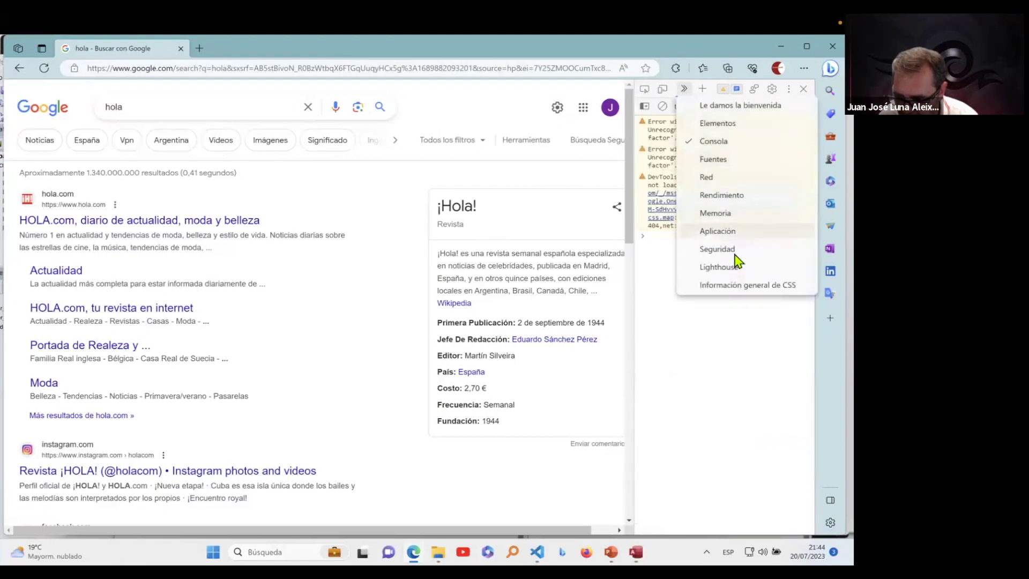
click(735, 286)
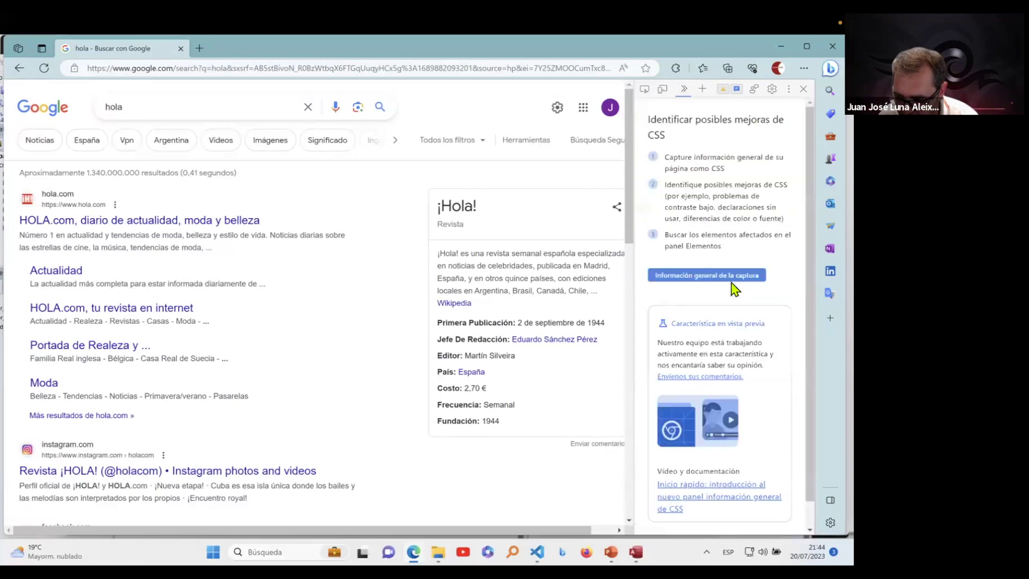
click(684, 89)
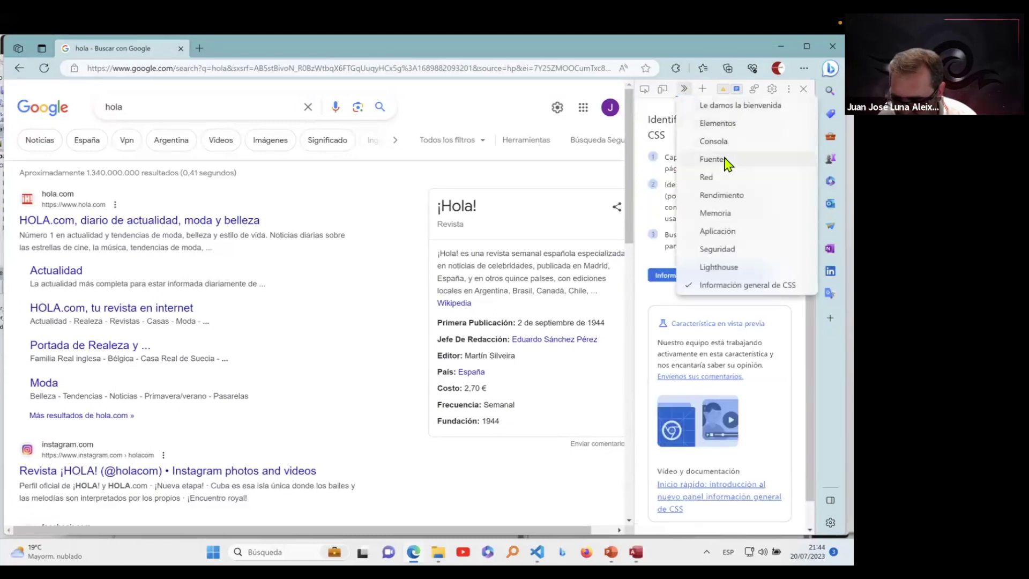
click(717, 124)
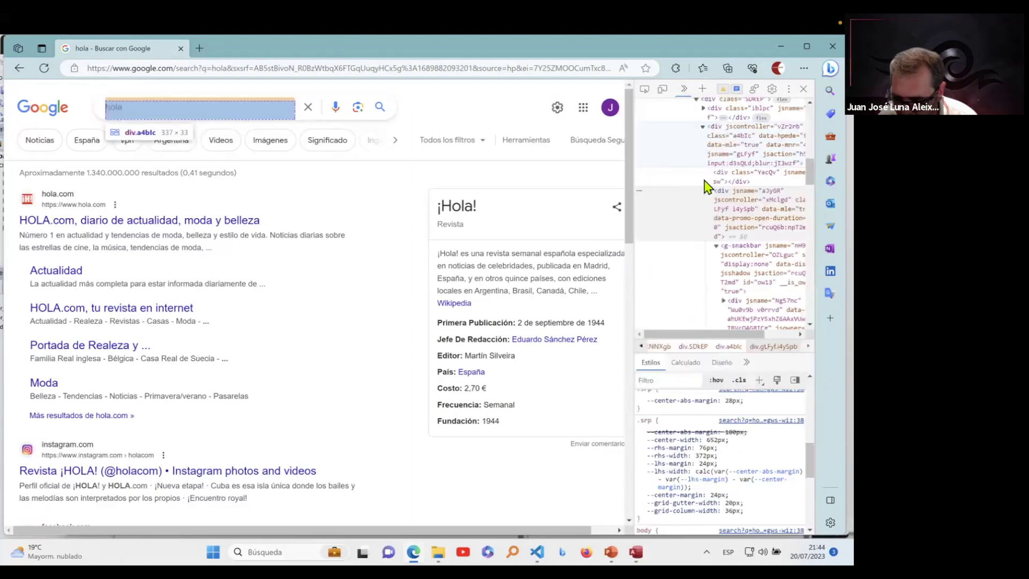
Step: Show the DOM properties of the gLFyf i4ySpb div and look through them to the innerHTML entry
click(746, 362)
click(751, 415)
scroll(724, 429, down, 5)
scroll(720, 433, down, 1)
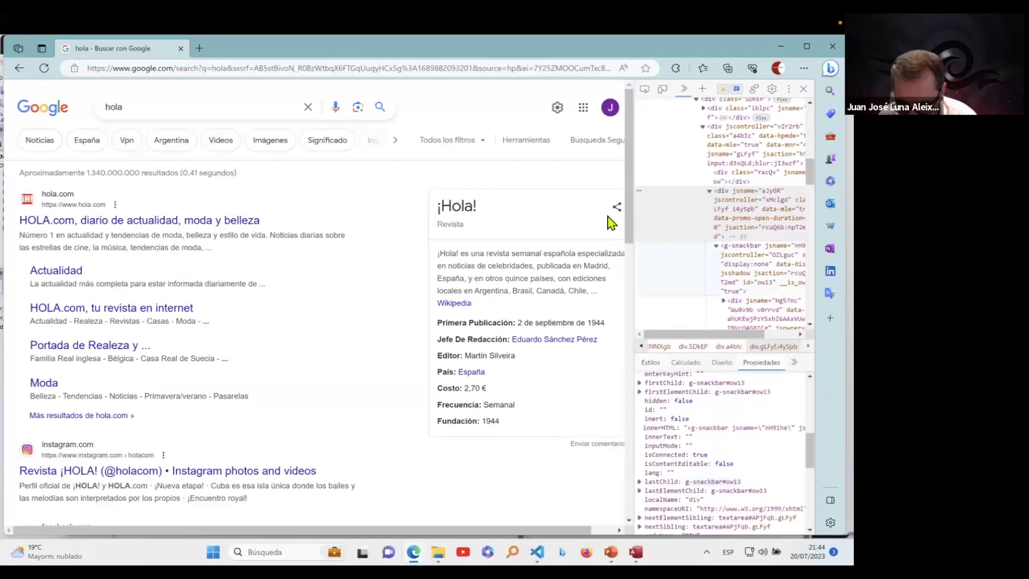
Step: Compare the properties of the a4bIc, iblpc and YacQv divs, and highlight the innerHTML property of the YacQv div
click(753, 140)
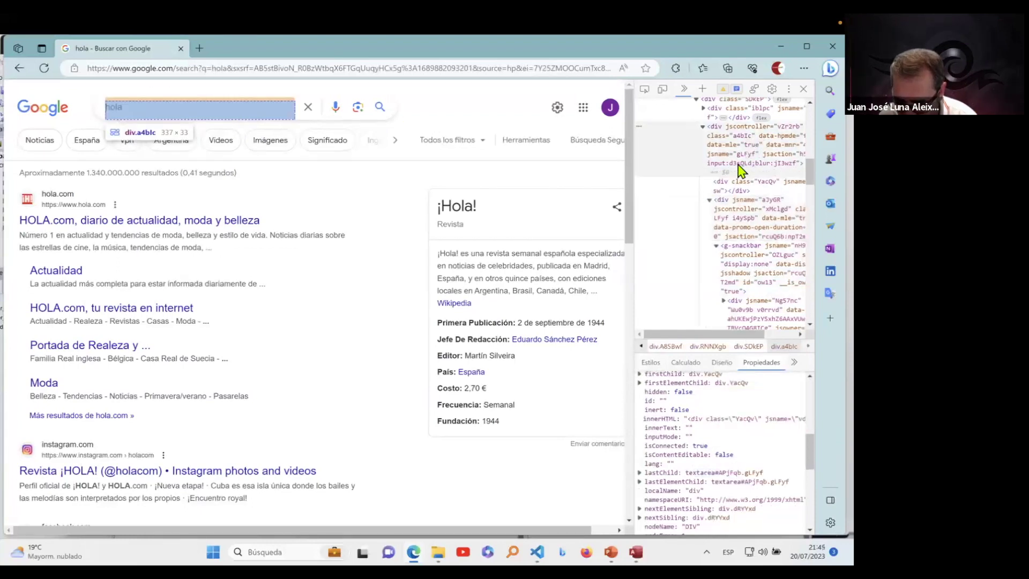
click(725, 114)
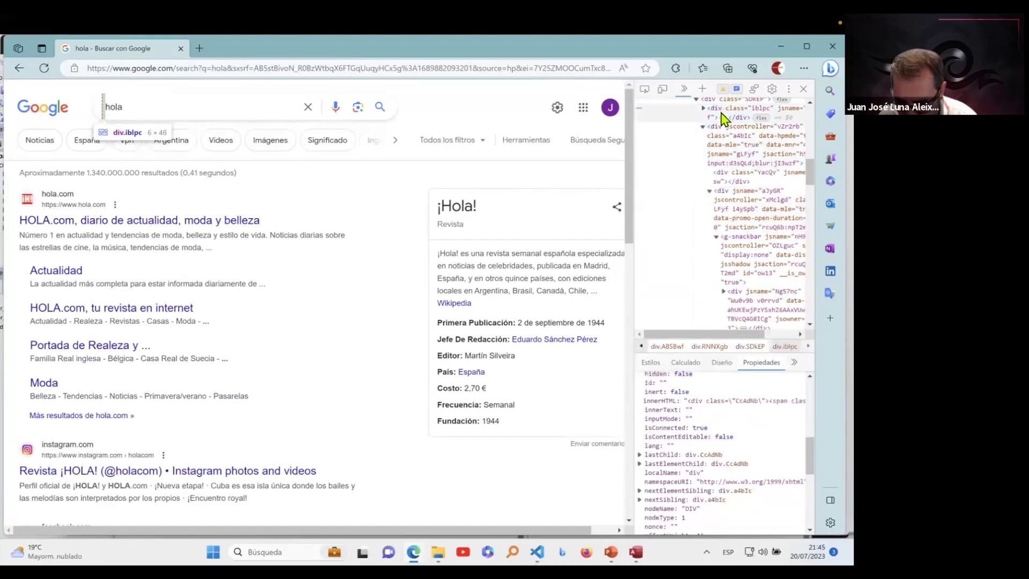
click(727, 140)
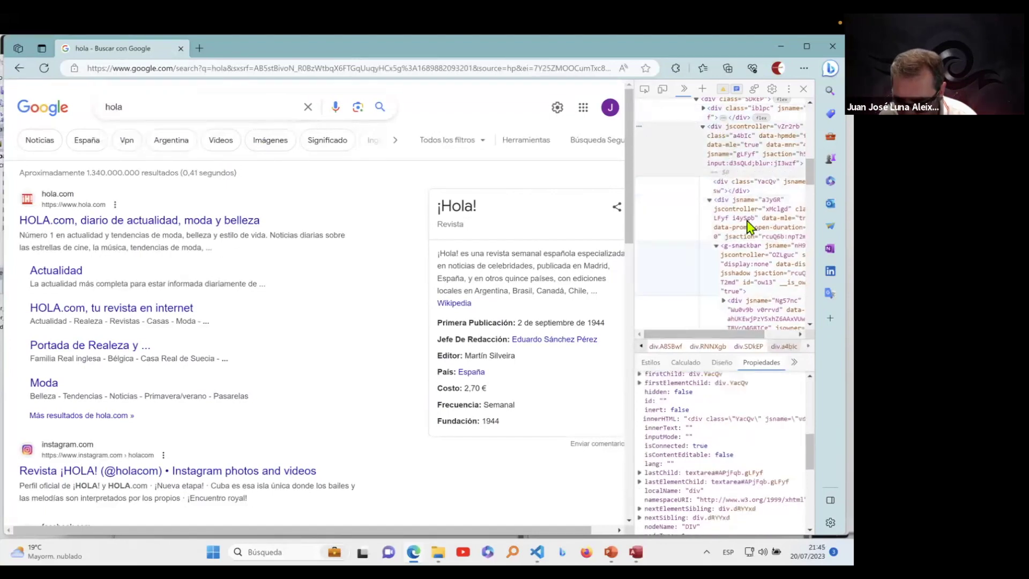
click(747, 185)
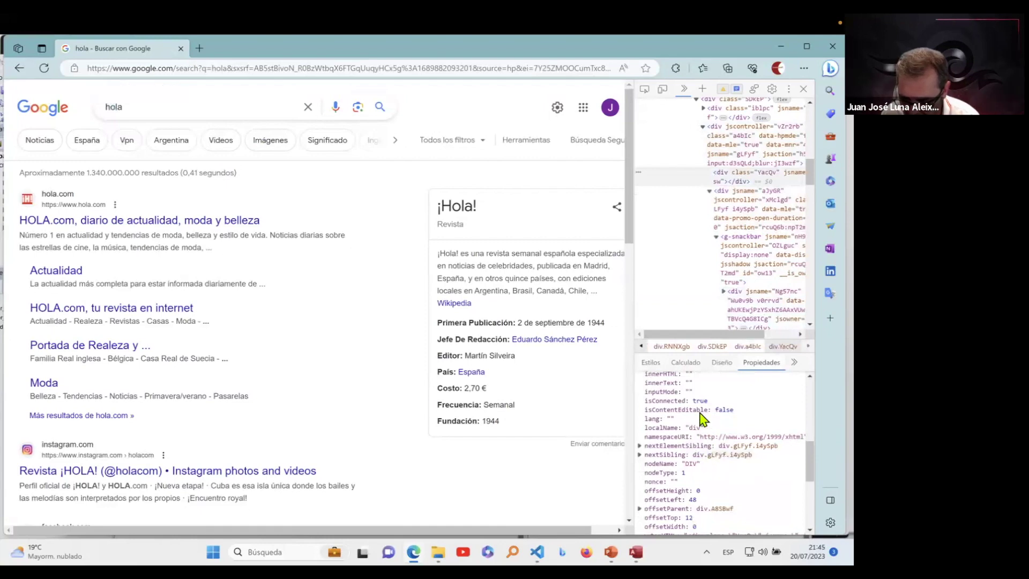
scroll(701, 418, up, 1)
scroll(696, 413, up, 2)
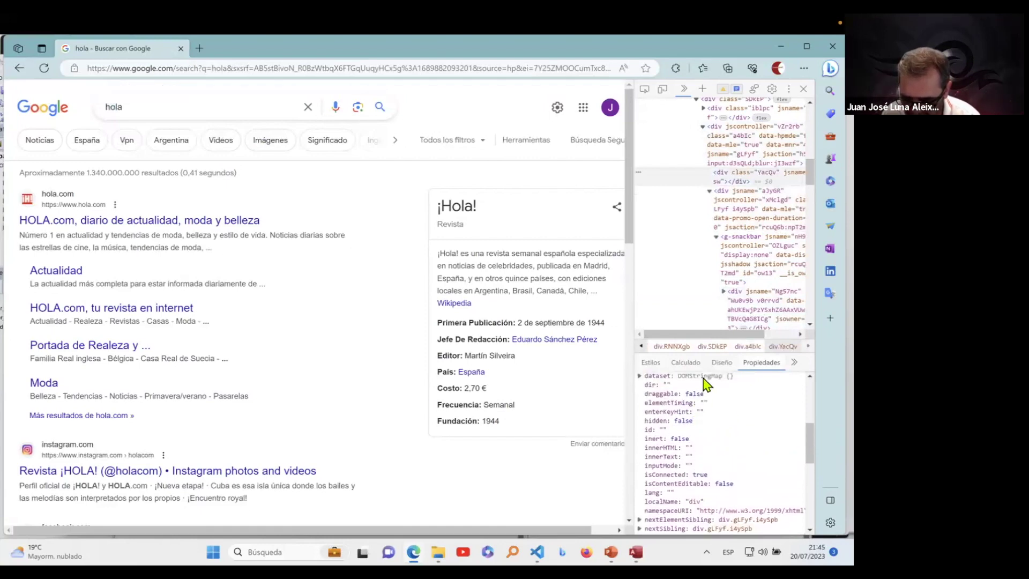
scroll(697, 434, down, 1)
drag(684, 427, 648, 423)
Step: Switch to the Access Visual Basic editor and inspect the miTabla ID and cadena variable in Form_Formulario6's ExecuteJavascript line
click(636, 552)
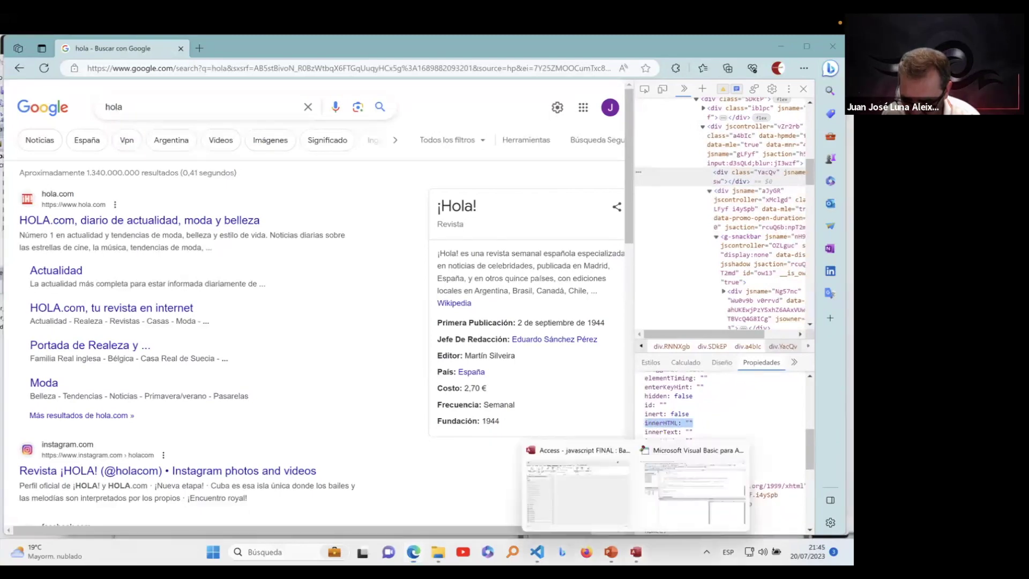
click(681, 498)
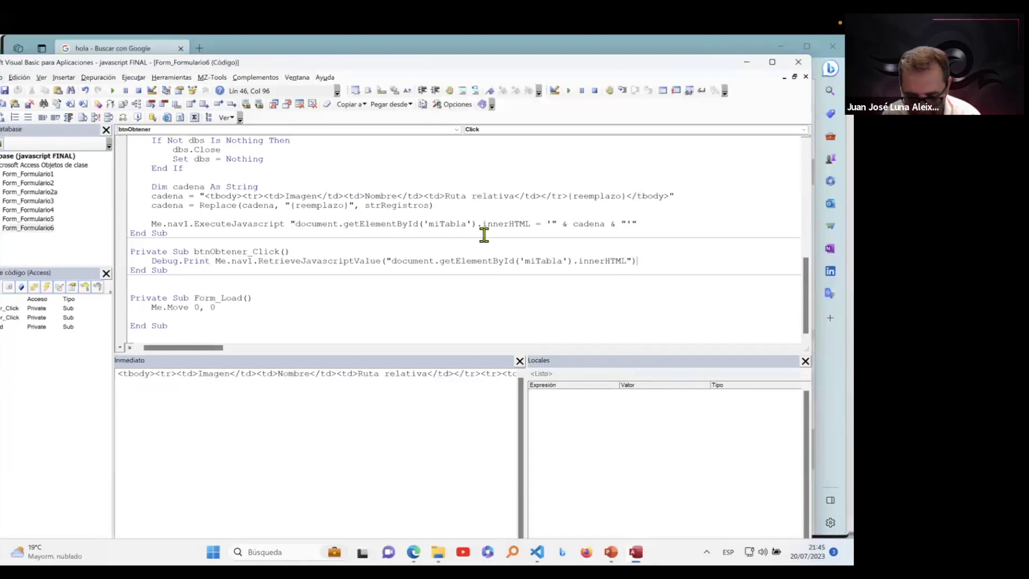
double_click(460, 224)
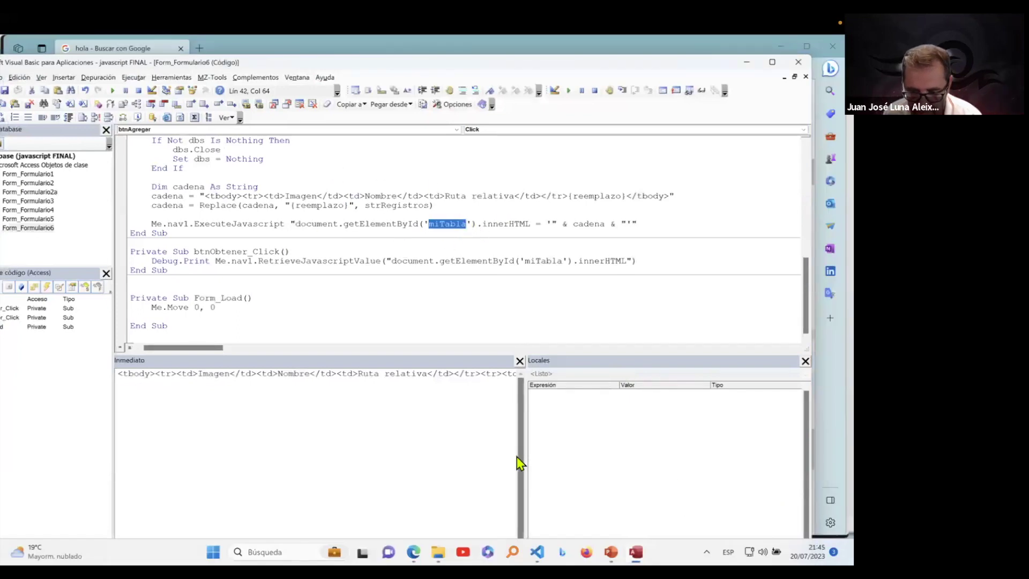
click(594, 224)
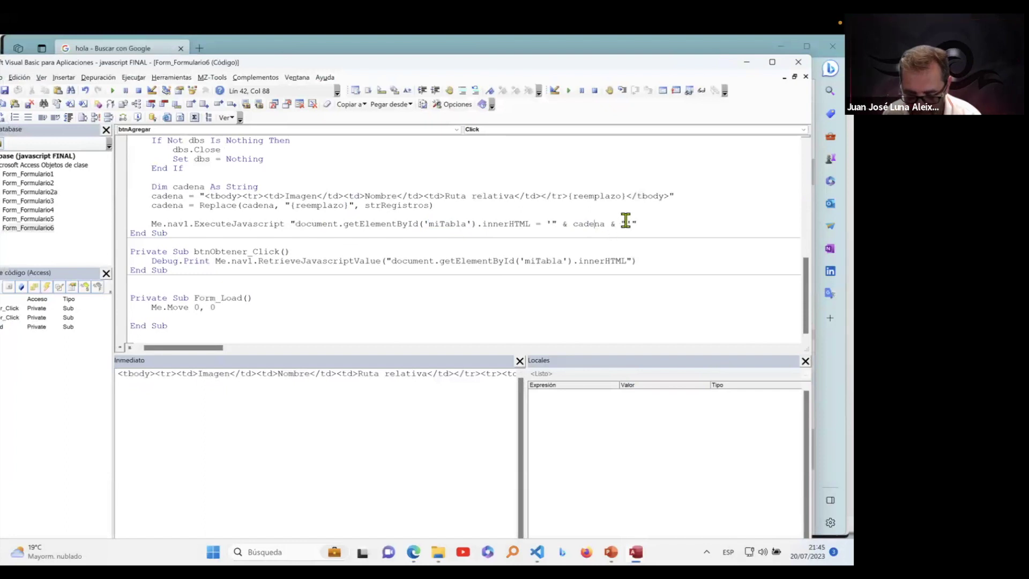
Step: Browse the form code modules from Form_Formulario1 to Form_Formulario6, ending on the Form_Load code of Form_Formulario5
double_click(40, 175)
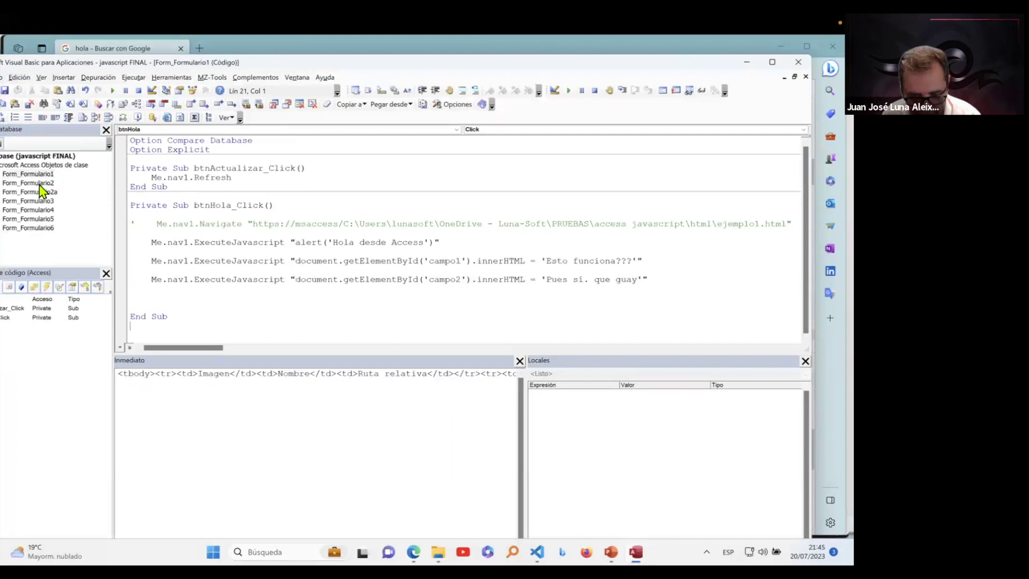
double_click(41, 191)
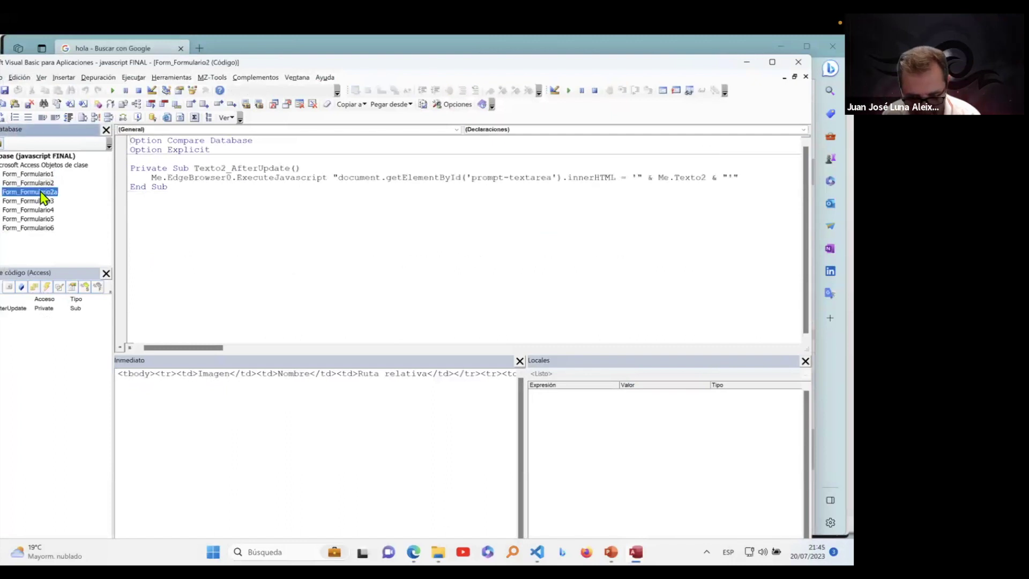
double_click(41, 201)
double_click(37, 211)
double_click(39, 229)
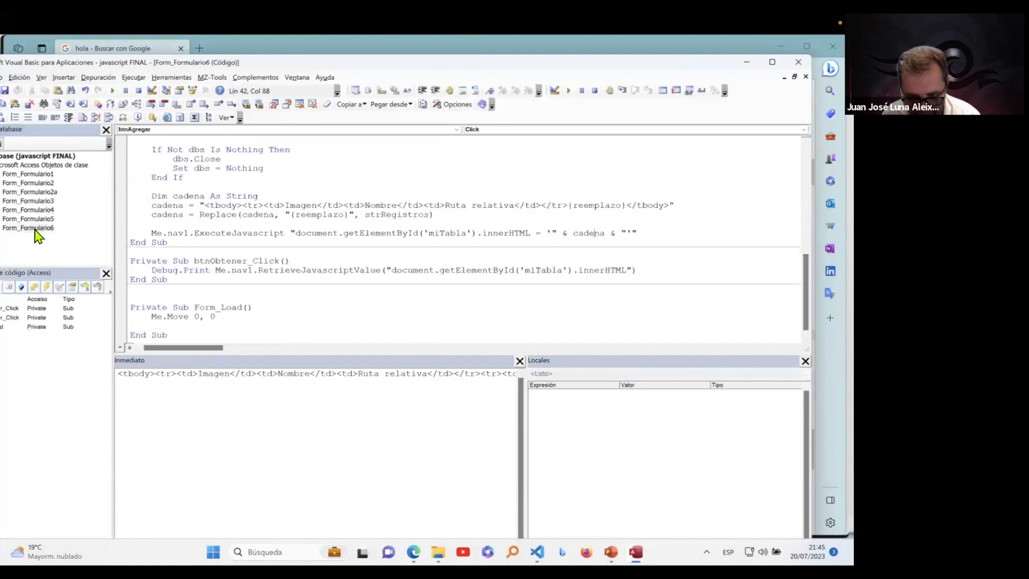
double_click(43, 220)
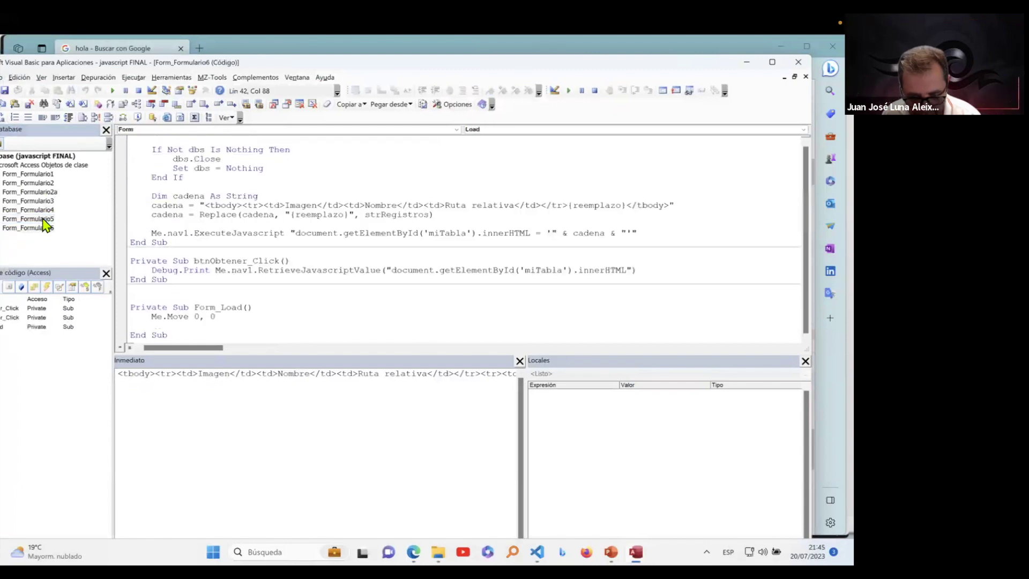
click(496, 281)
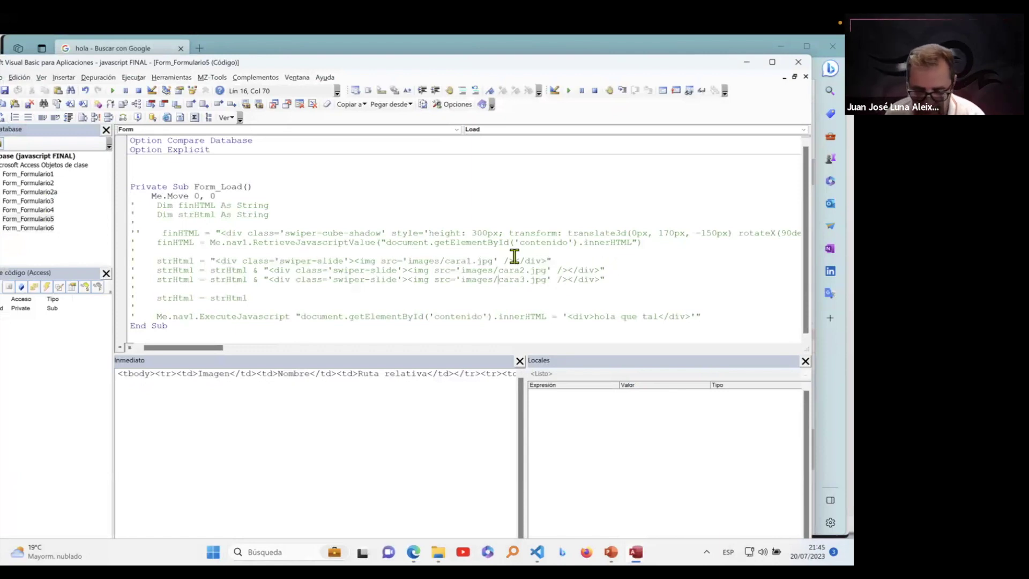
Step: Open the Form_Formulario2 code and highlight the prompt-textarea ID and the innerHTML property in the Texto2_AfterUpdate procedure
double_click(38, 182)
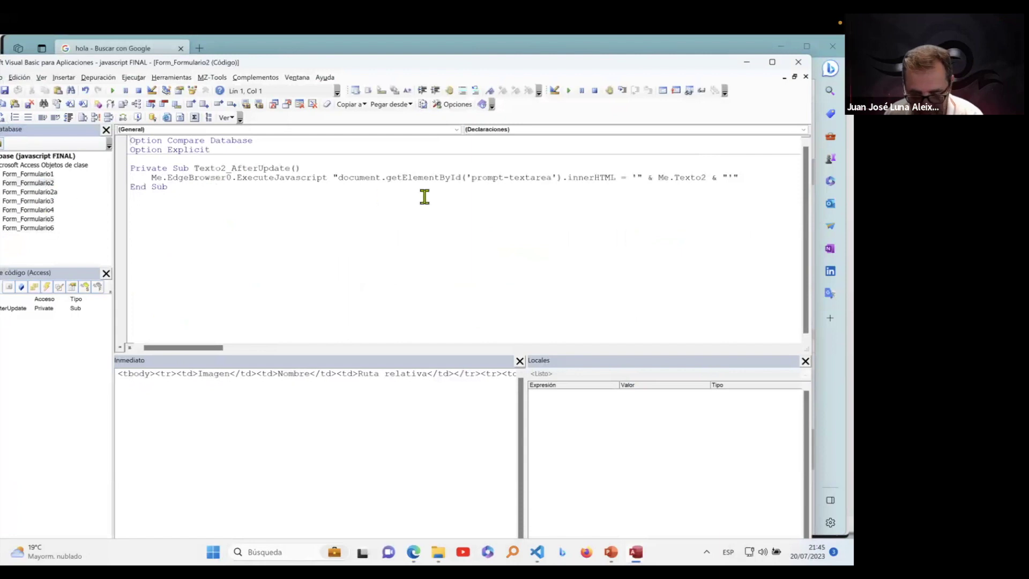
click(521, 177)
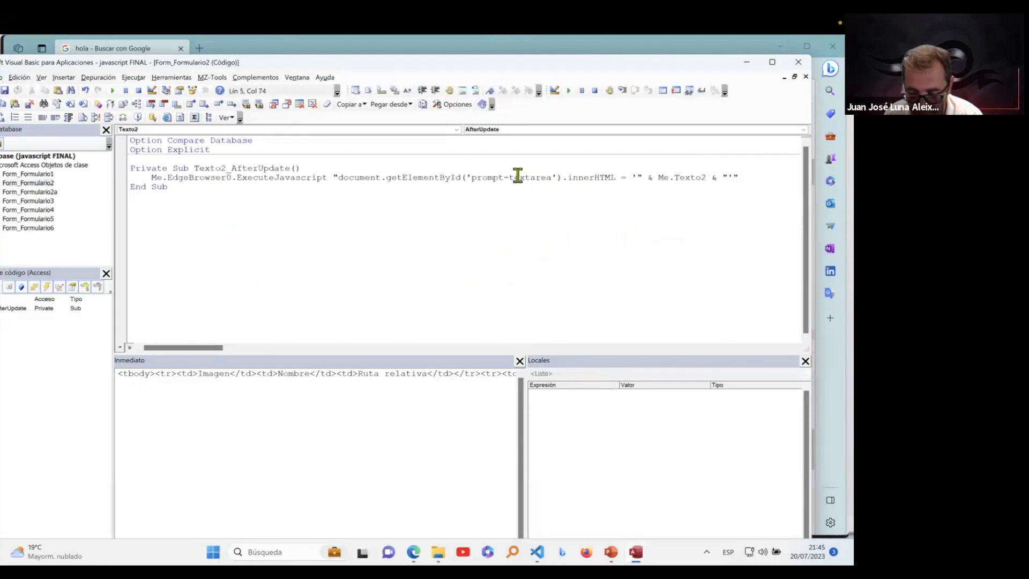
drag(547, 177, 471, 177)
mouse_move(611, 552)
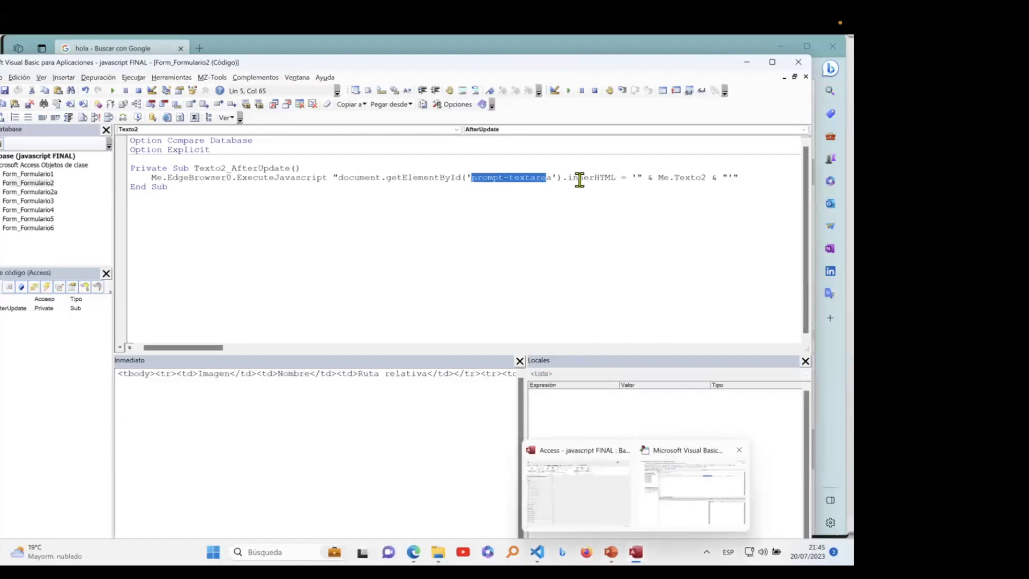
drag(553, 179, 479, 179)
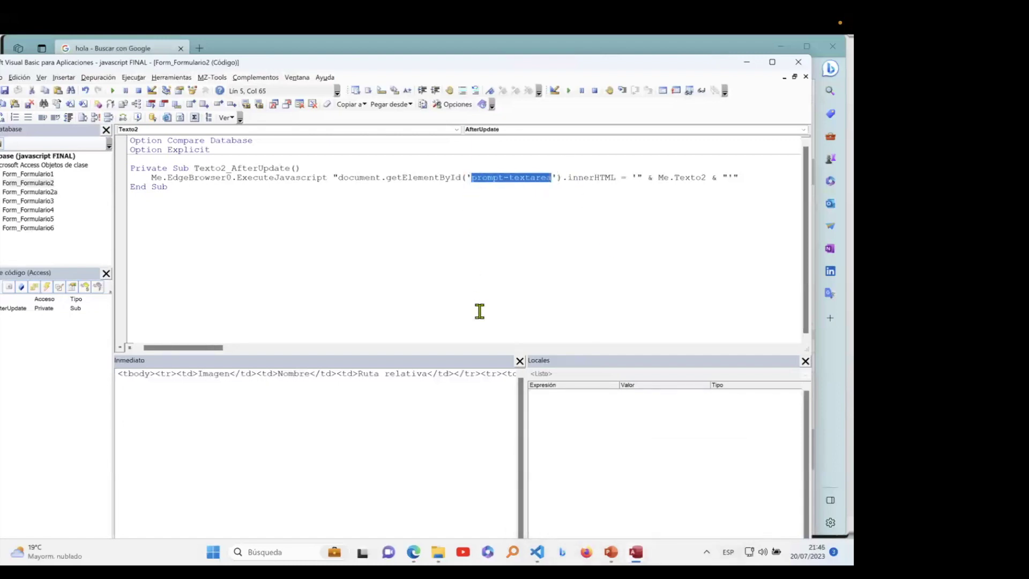
double_click(598, 177)
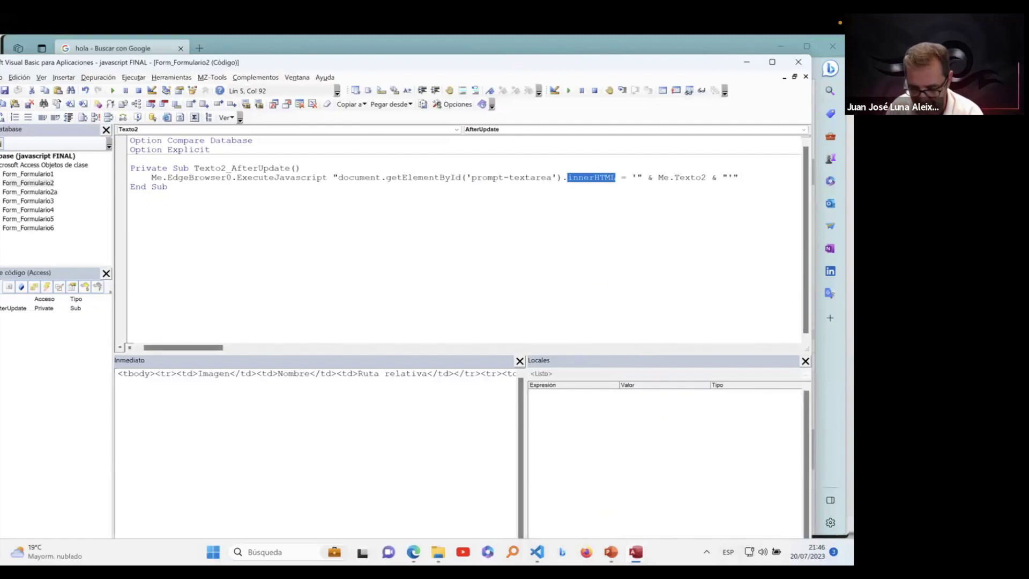
Step: Open the javascript - copia.accdb database from the access javascript folder in File Explorer, and open its Formulario2 form
mouse_move(636, 552)
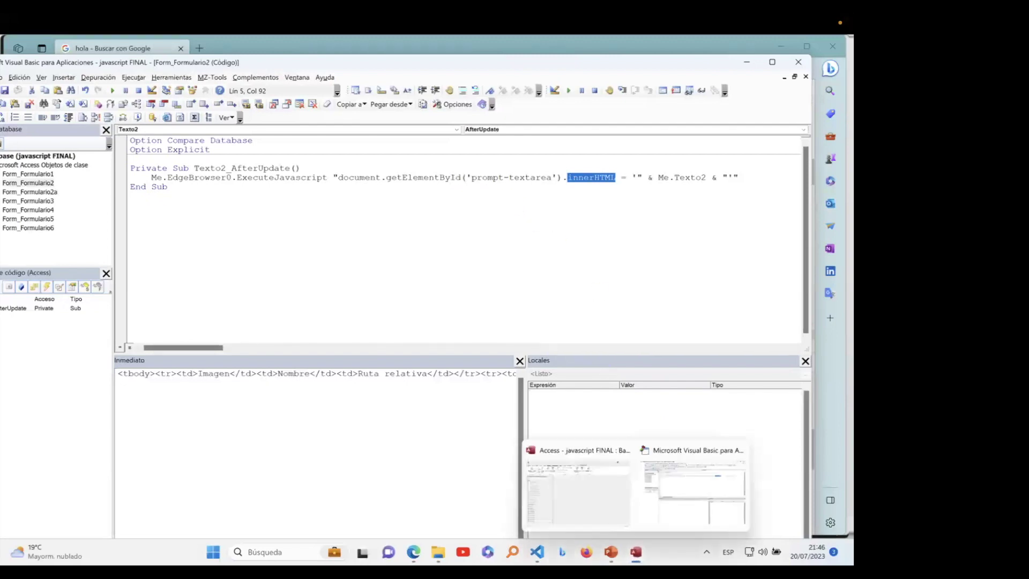
click(682, 501)
mouse_move(611, 552)
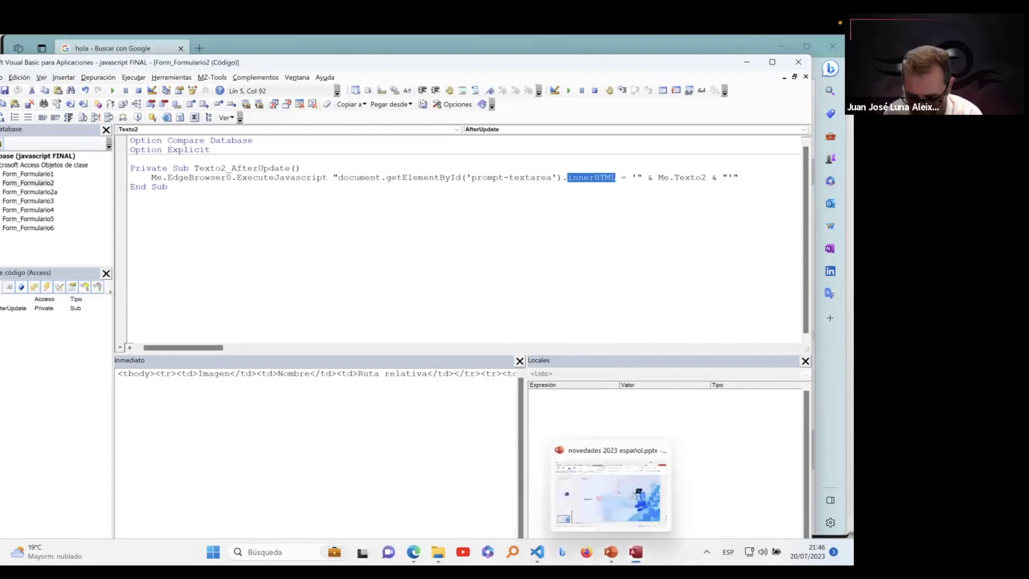
click(438, 552)
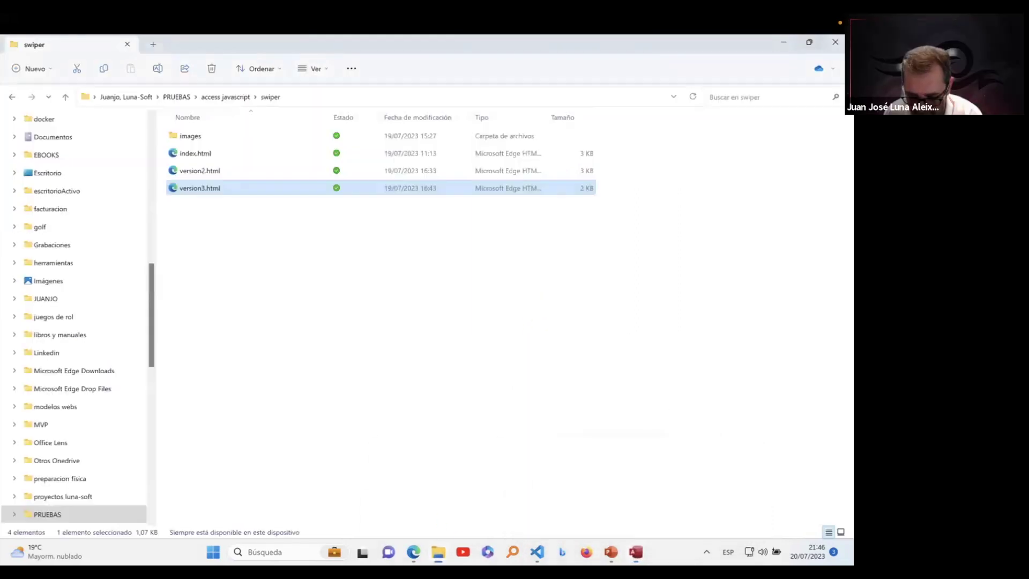
click(224, 98)
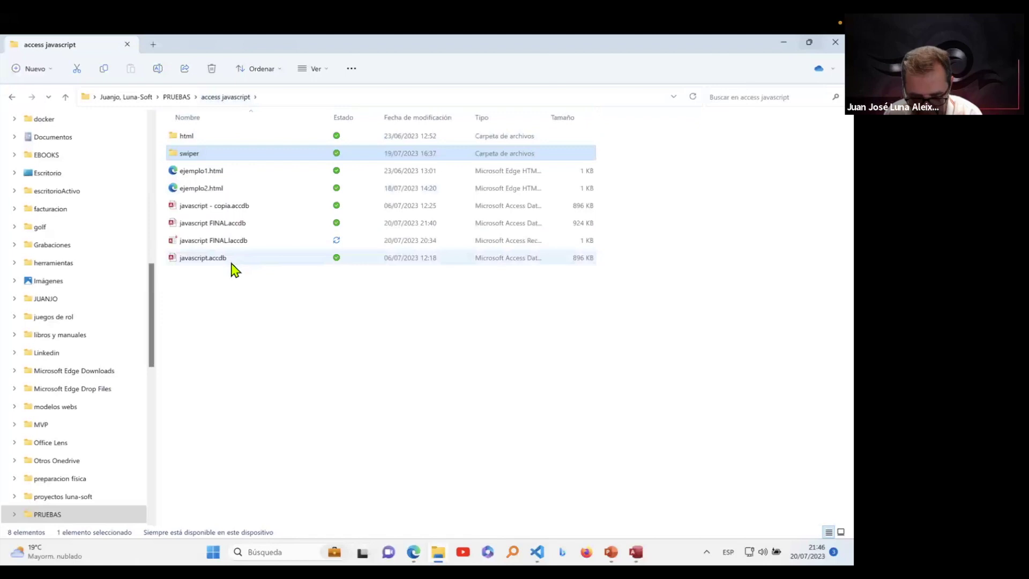
double_click(258, 209)
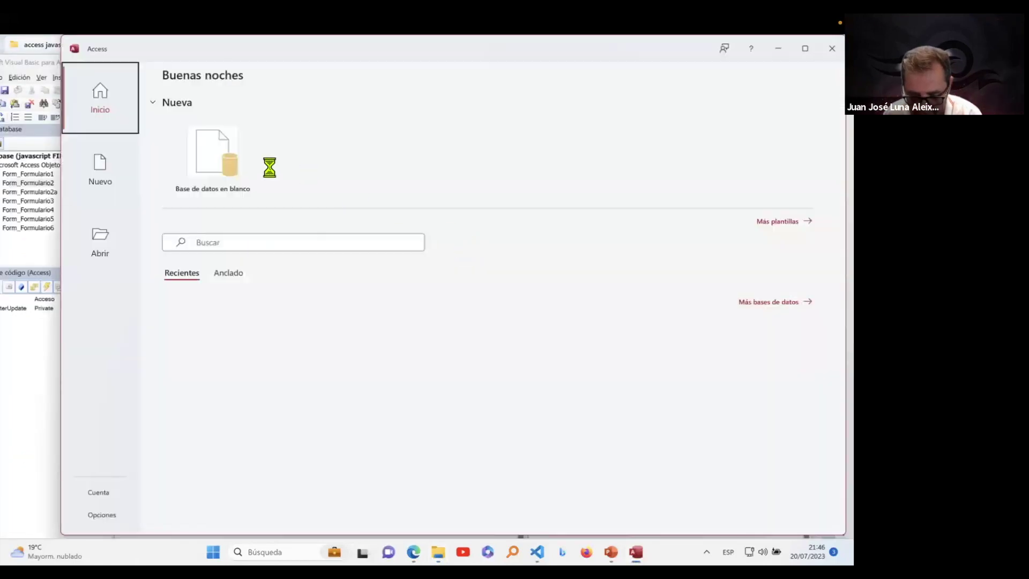
double_click(163, 404)
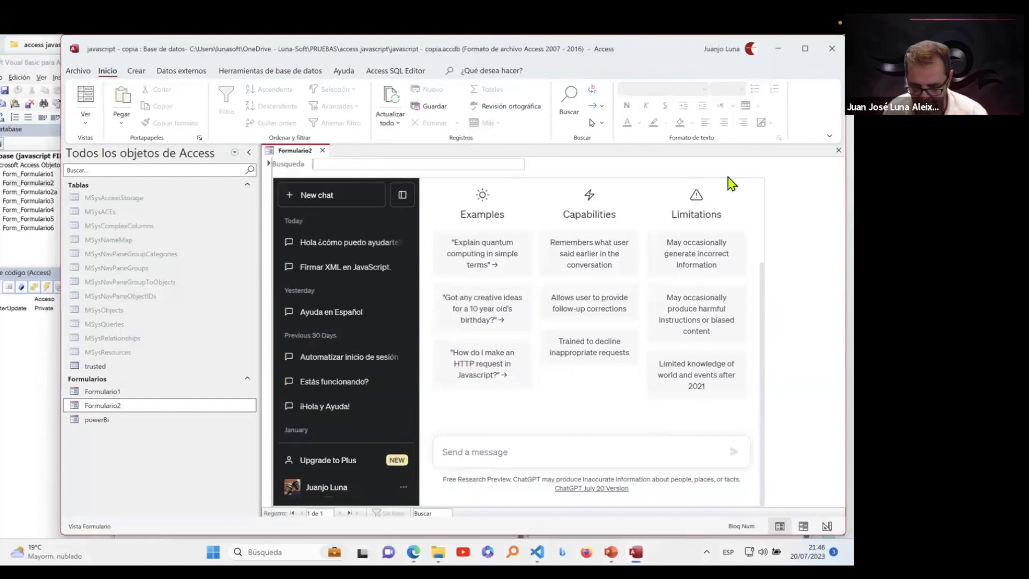
Step: Switch Formulario2 to design view and open the after-update event procedure of the Texto2 text box
right_click(780, 172)
click(755, 212)
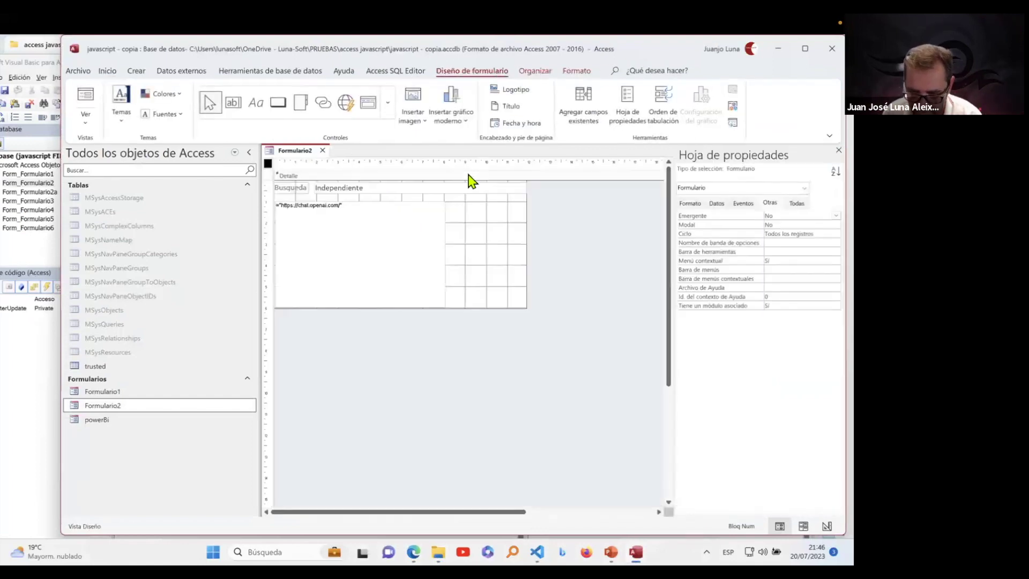
click(410, 191)
click(746, 203)
click(821, 233)
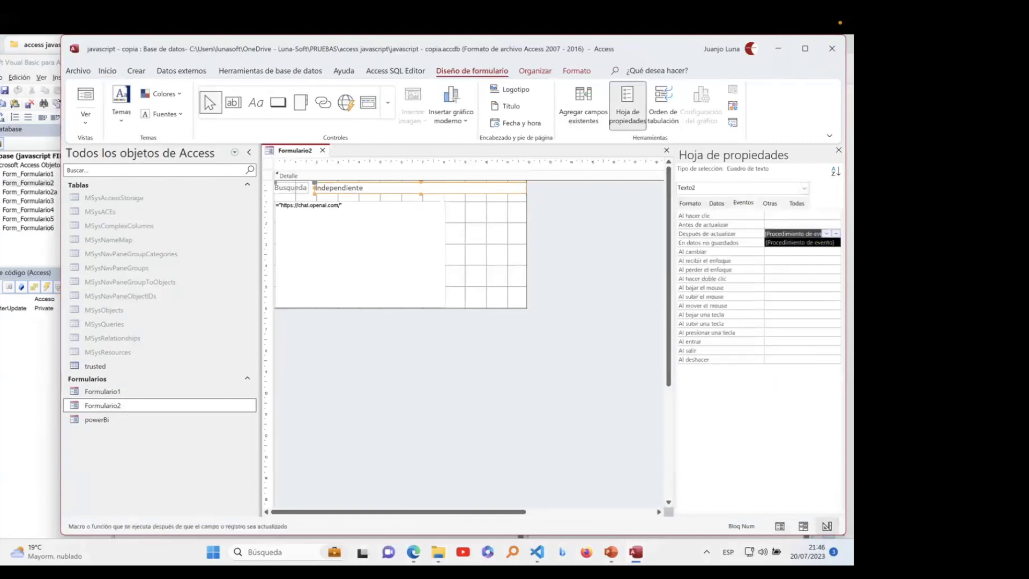
key(Return)
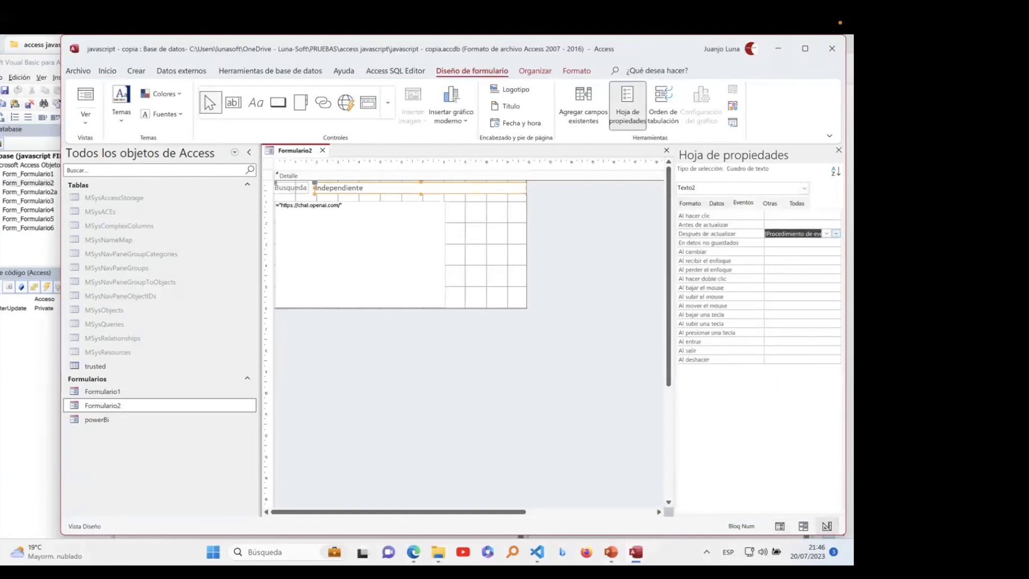
click(836, 233)
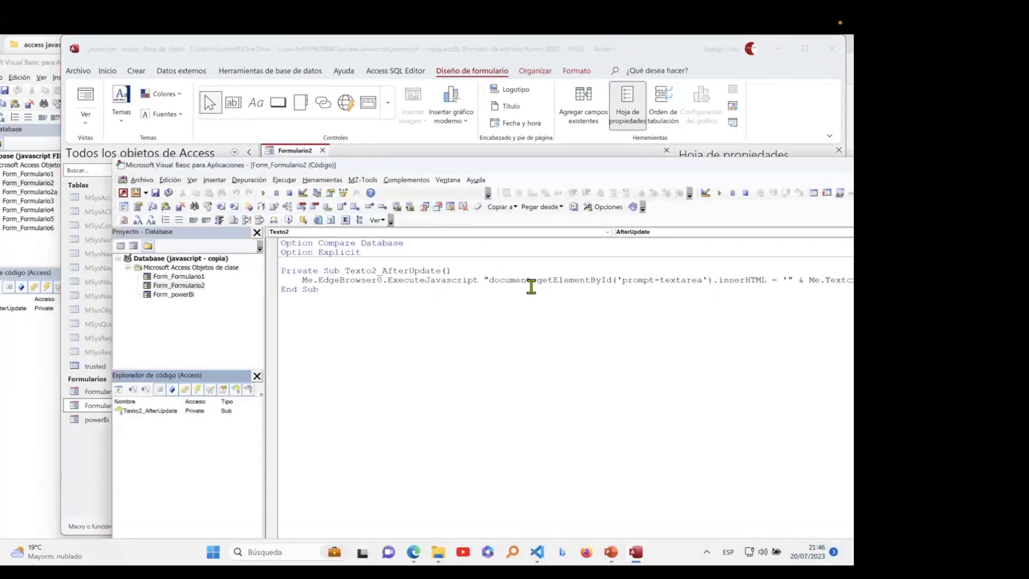
Step: Highlight the prompt-textarea ID in the Texto2_AfterUpdate code and close the Visual Basic editor
drag(666, 166, 547, 115)
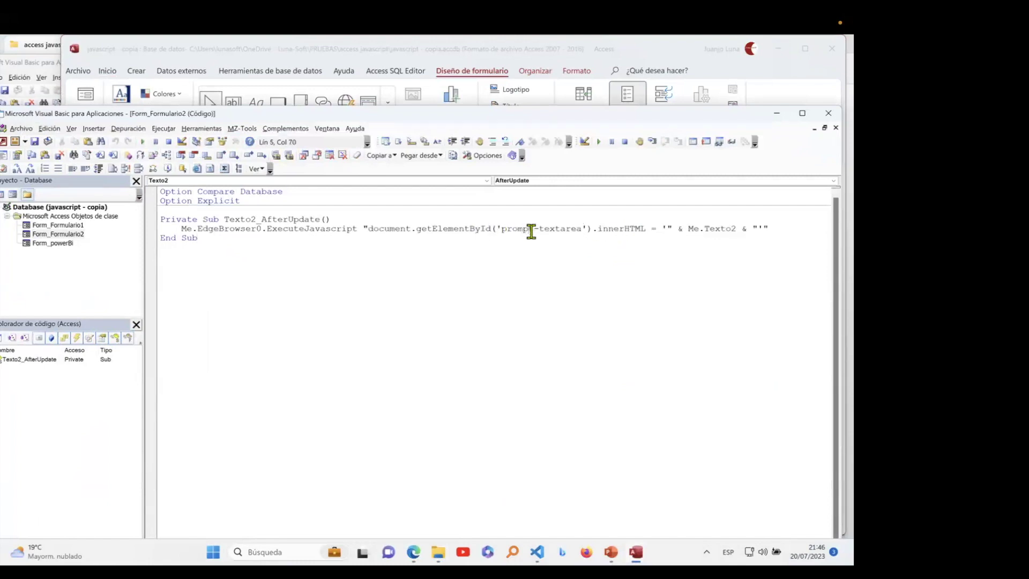
drag(585, 228, 497, 228)
click(441, 246)
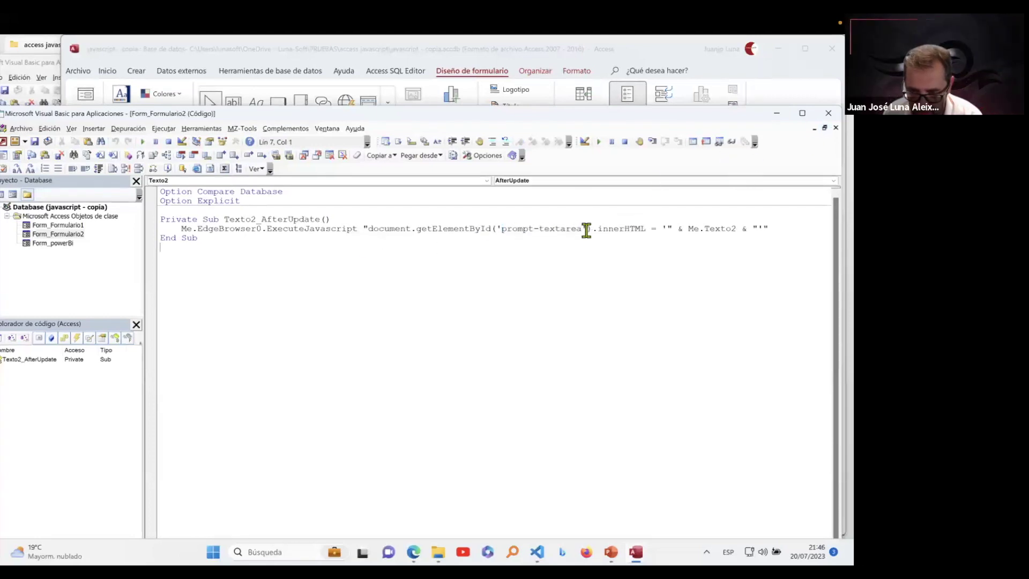
drag(585, 229, 512, 230)
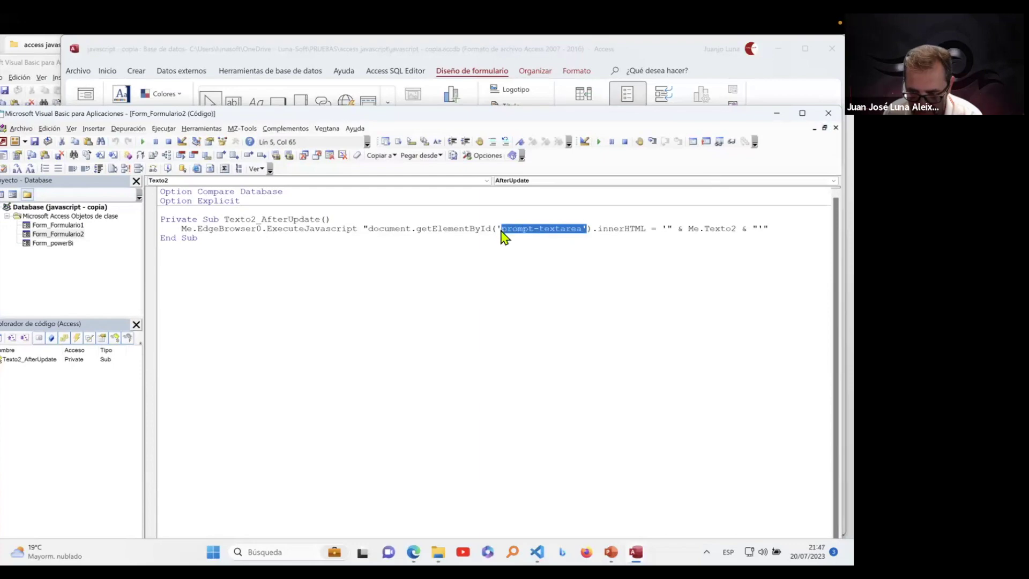
click(828, 112)
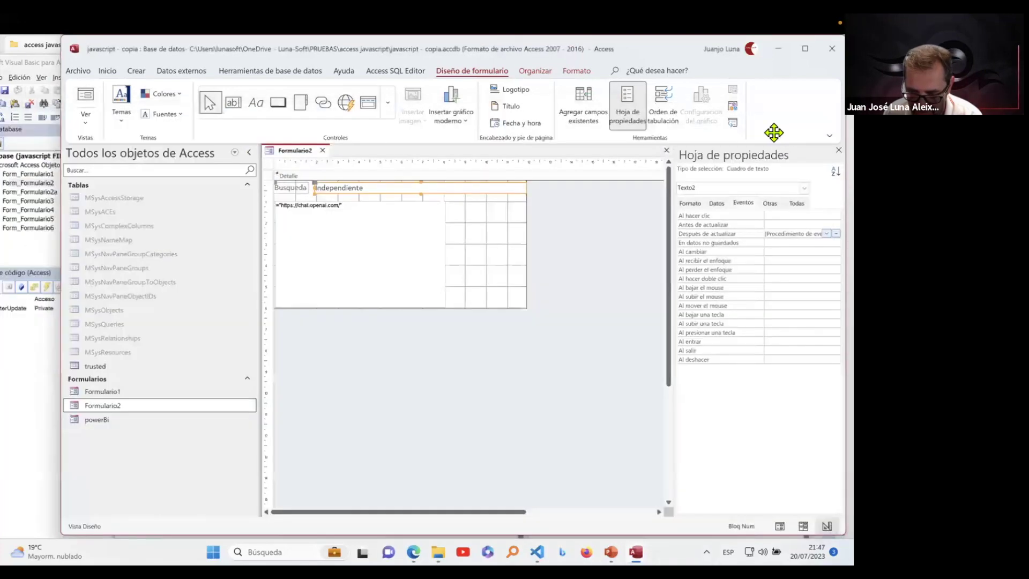
Step: Test Formulario2 in form view by submitting "prueba para chea" in Busqueda, and clear the transferred text from the ChatGPT message box
click(85, 97)
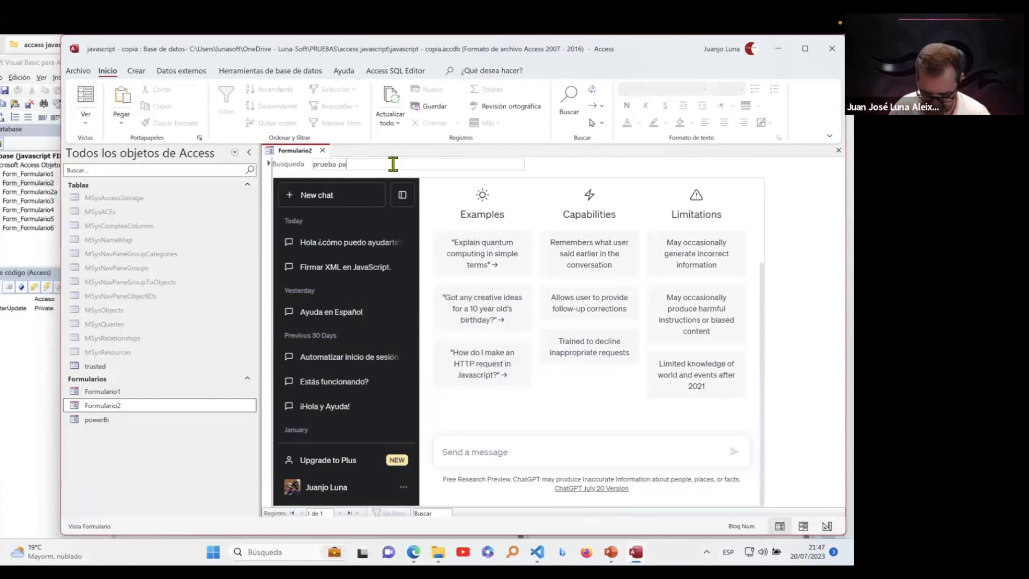
key(Return)
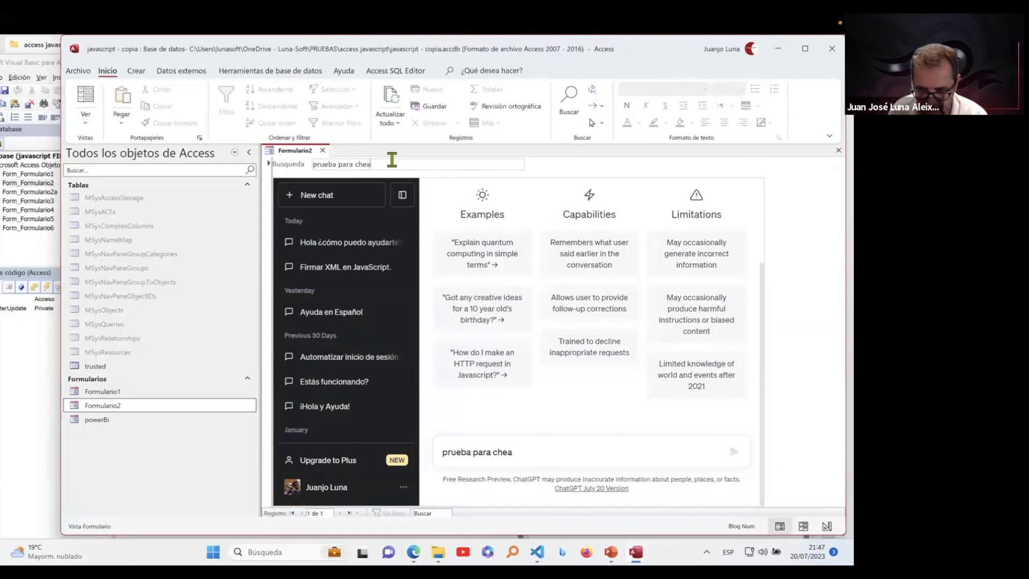
drag(392, 163, 273, 159)
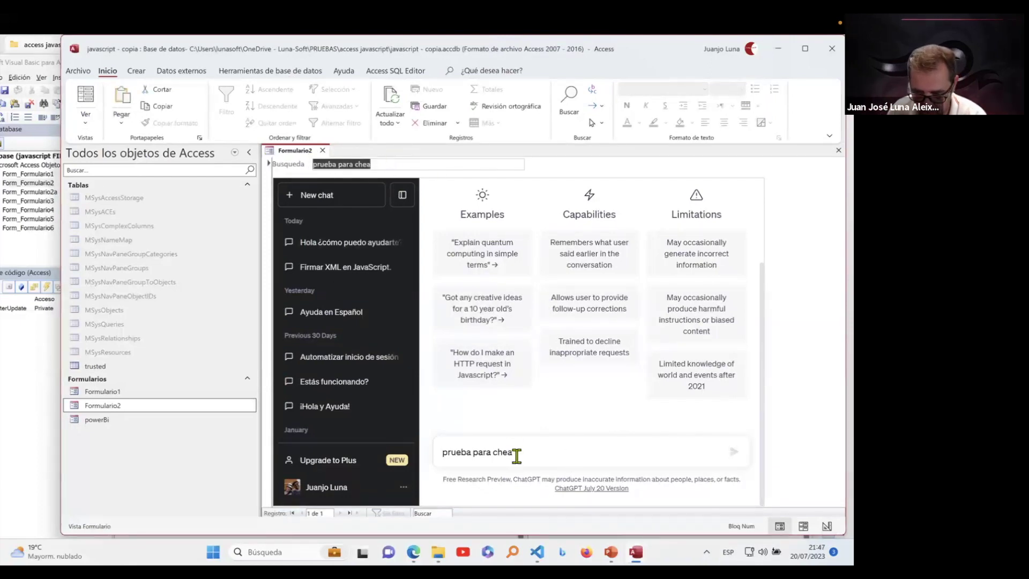
drag(520, 452, 445, 450)
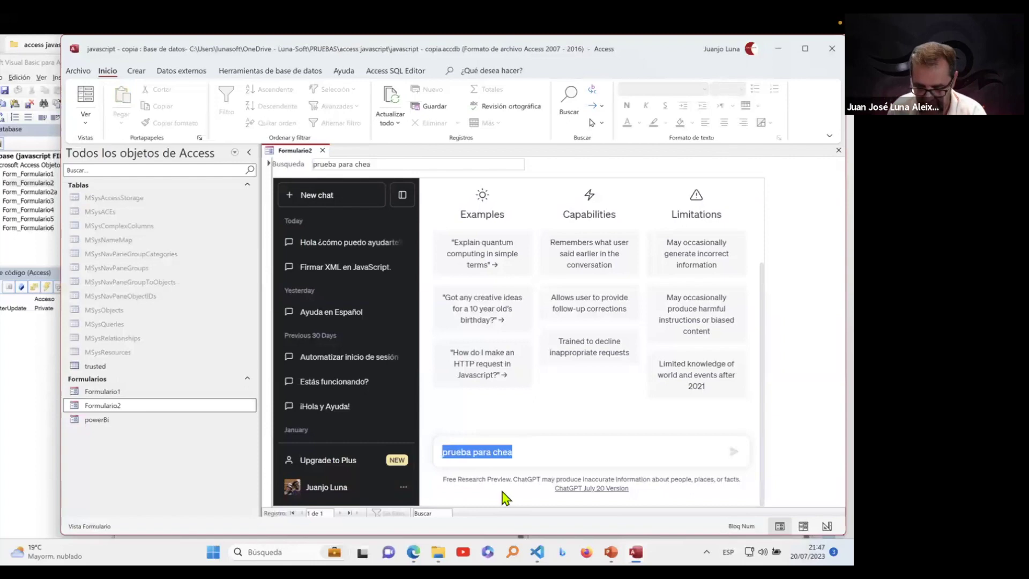
key(BackSpace)
Step: Reopen the Texto2_AfterUpdate code from design view and review the prompt-textarea ID and the Me.Texto2 value in the ExecuteJavascript line
right_click(613, 171)
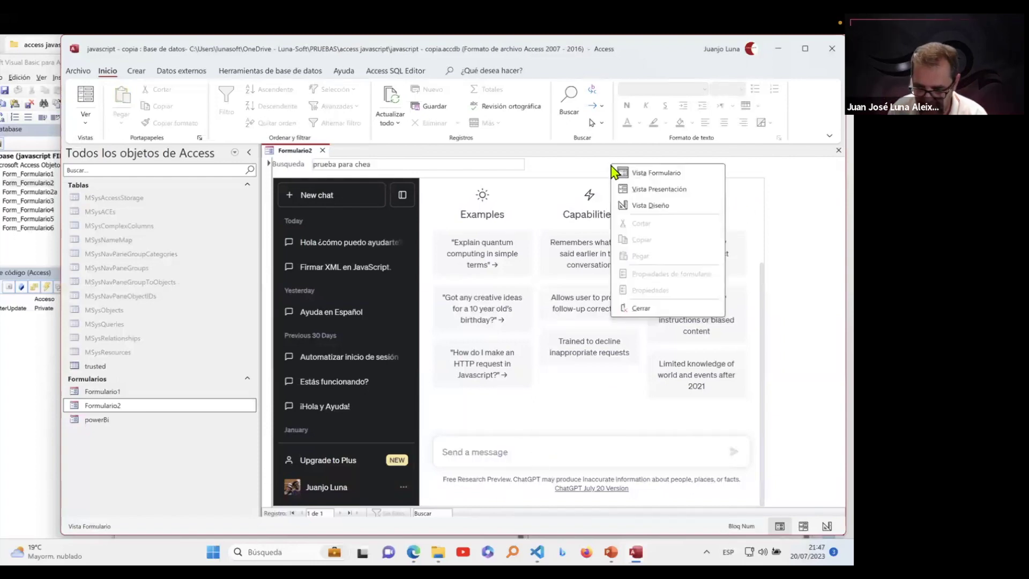
click(651, 205)
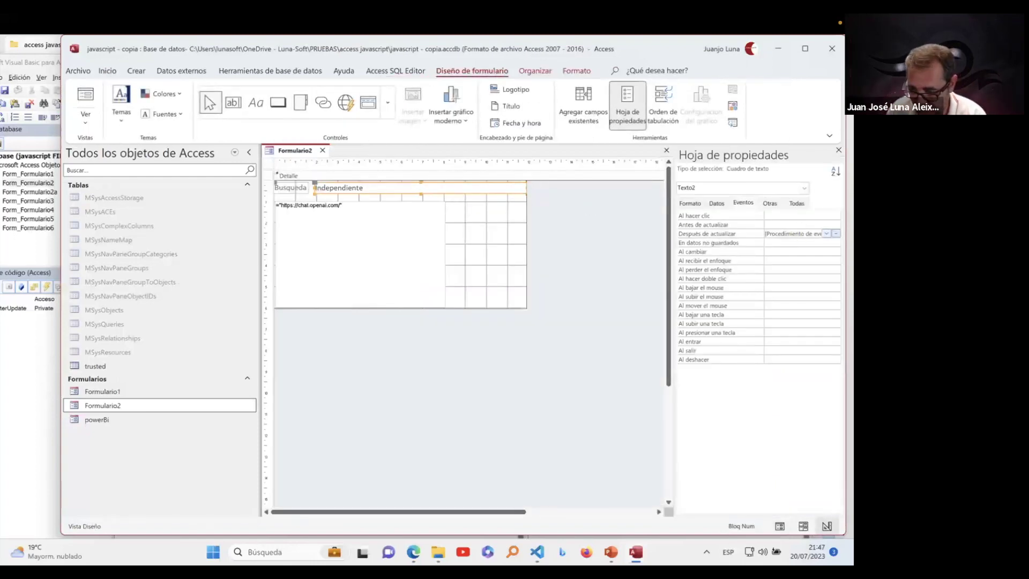
click(835, 233)
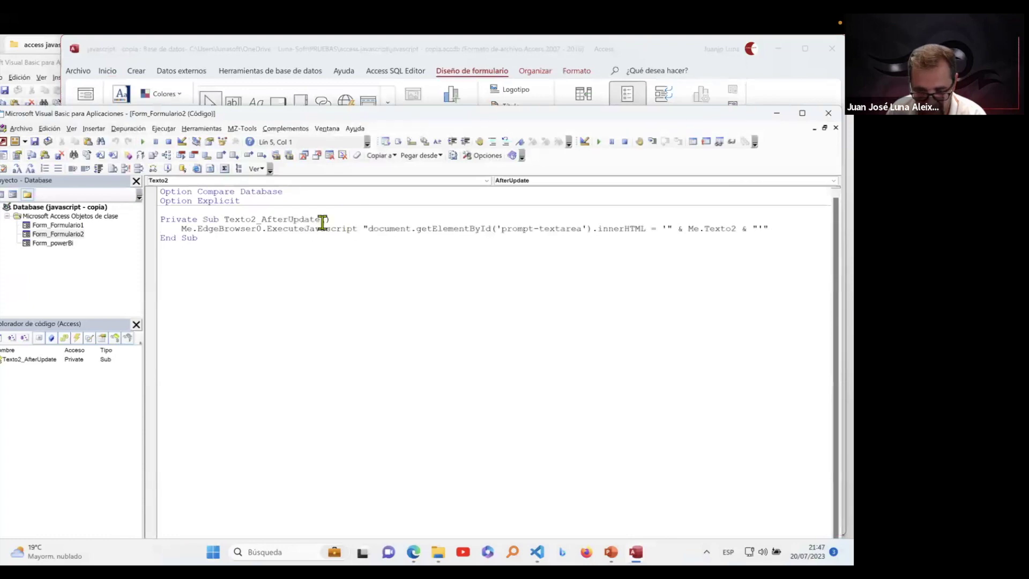
click(470, 228)
drag(585, 230, 504, 230)
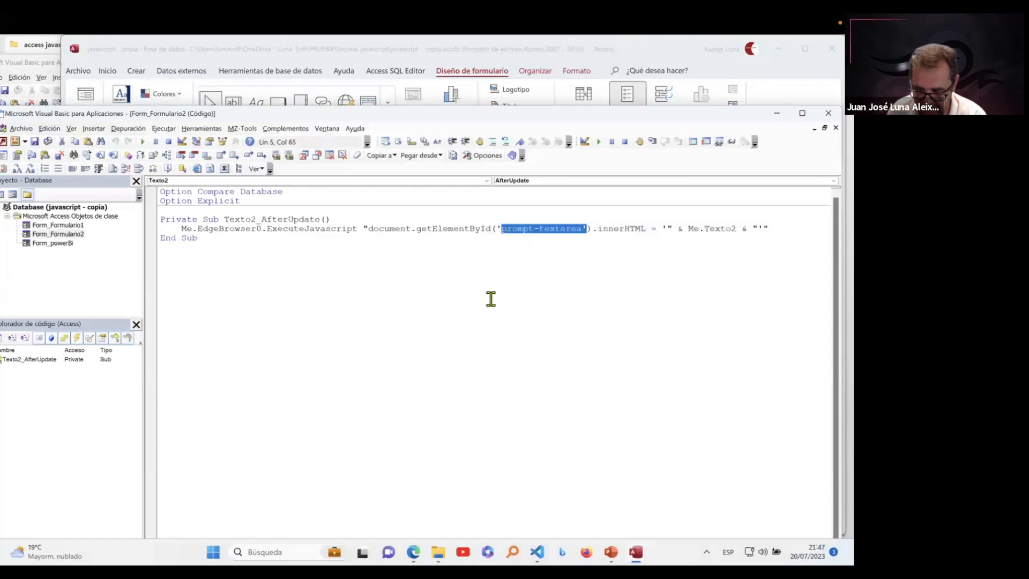
click(728, 229)
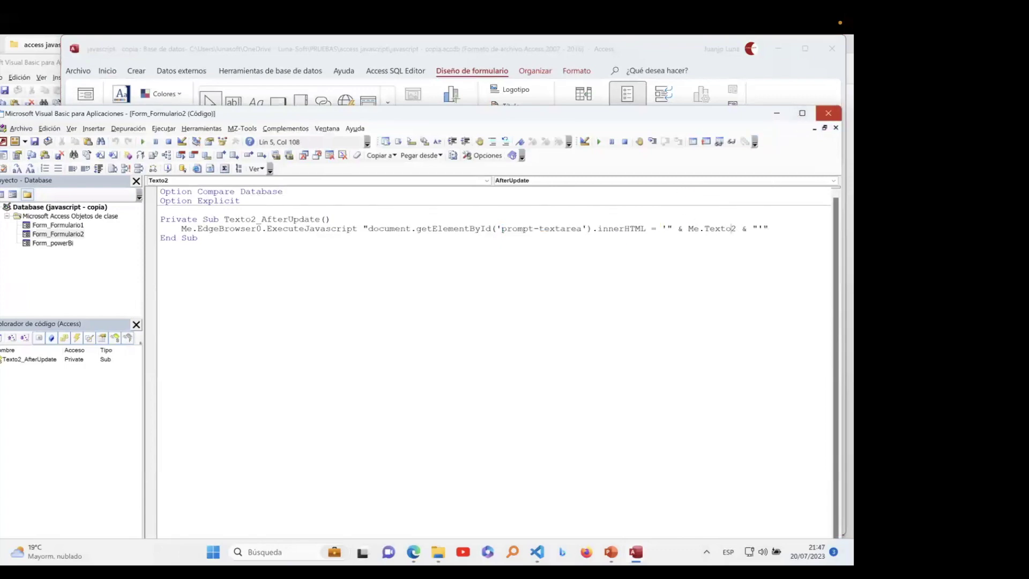
click(828, 113)
Step: Return Formulario2 to form view and submit "prueba para chea 2" in the Busqueda field
click(496, 240)
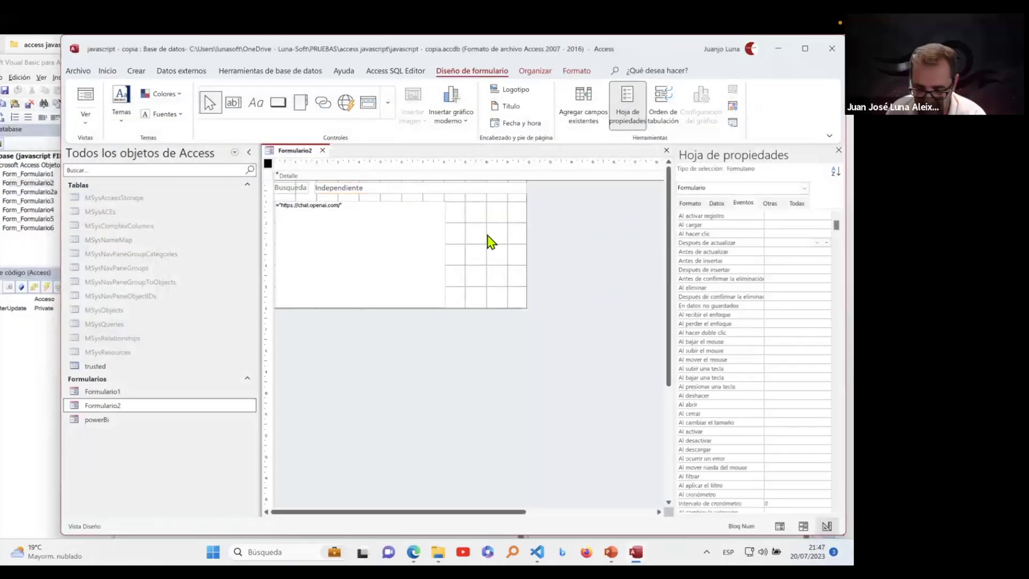
click(432, 243)
click(85, 97)
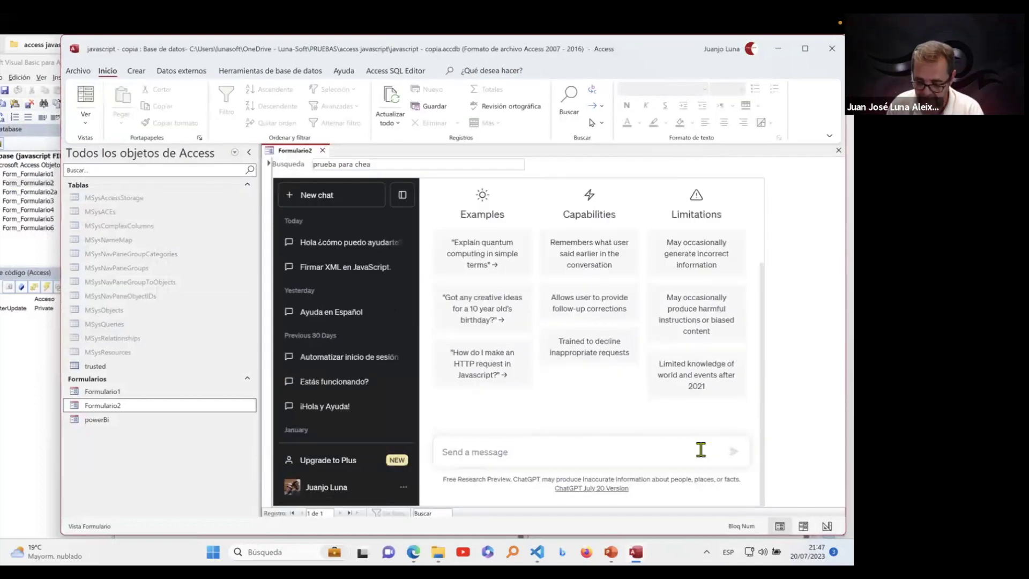
click(729, 459)
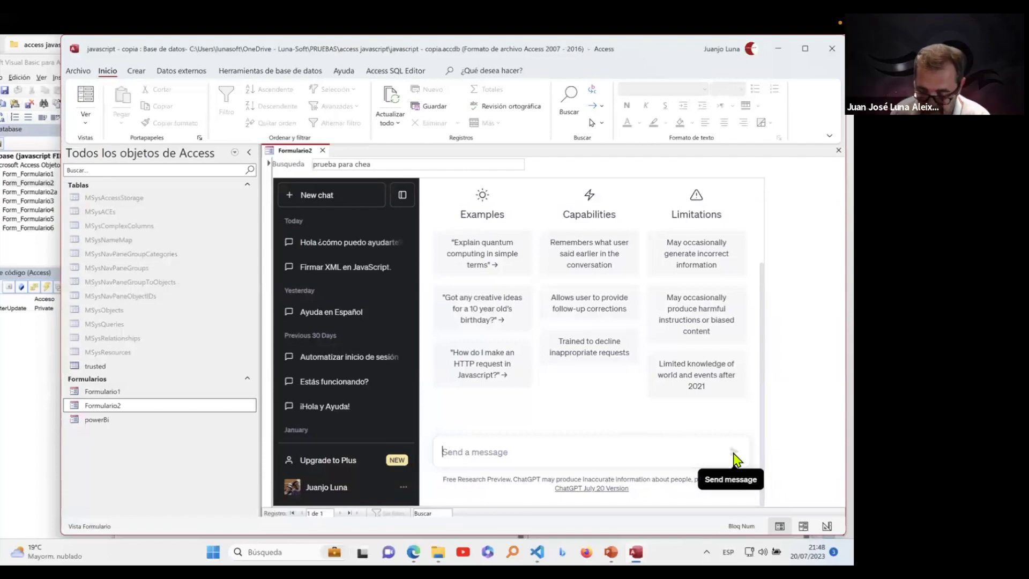
click(420, 162)
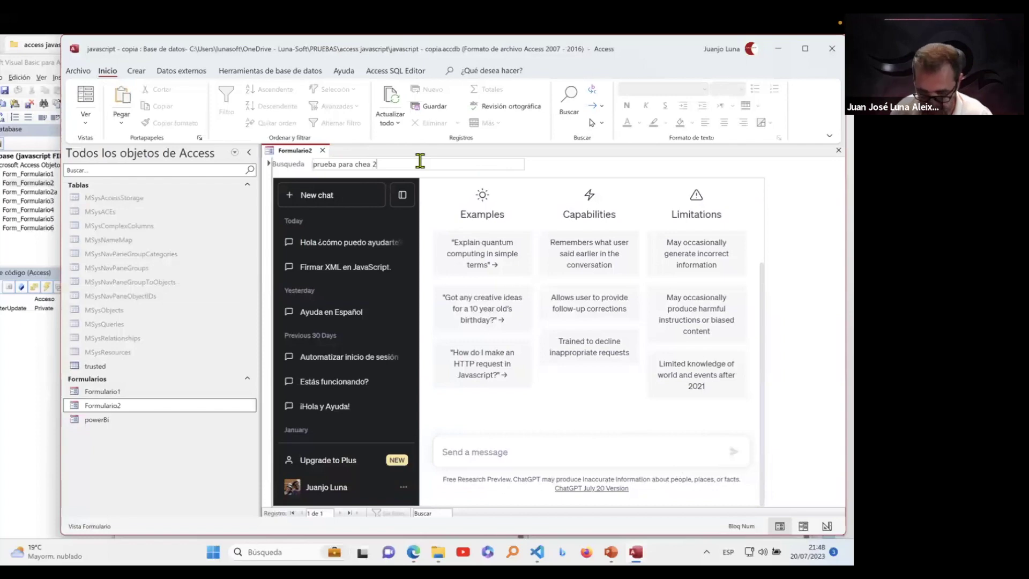
key(Return)
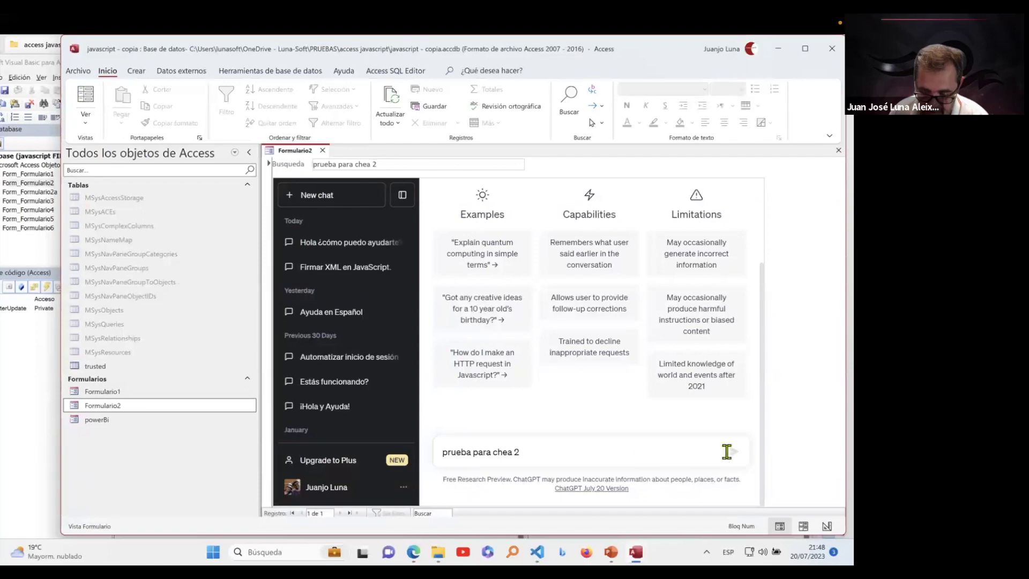
Step: Send the message to ChatGPT with an added line break, and close Formulario2 without saving its design changes
click(595, 455)
key(shift+Return)
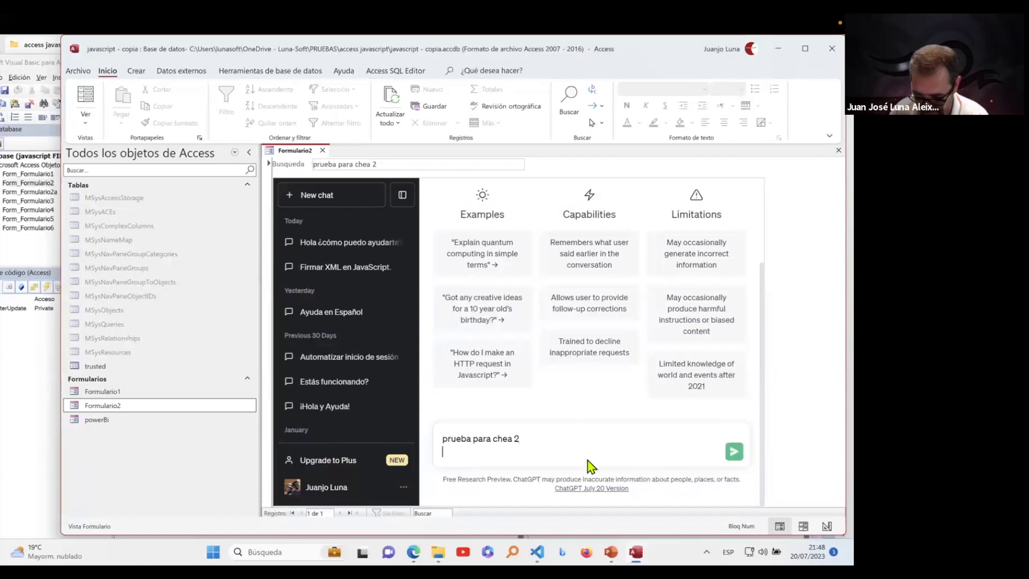
click(733, 454)
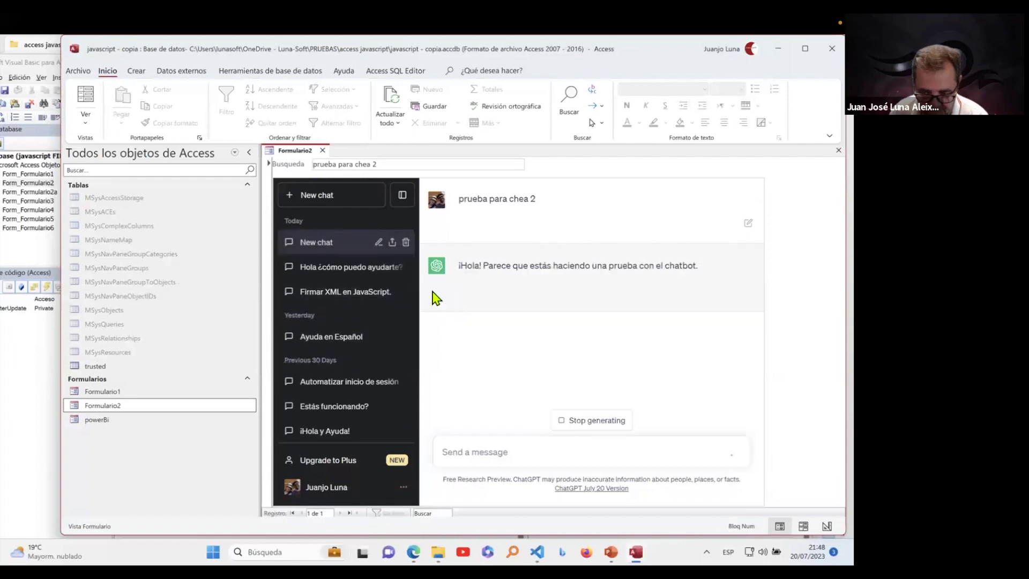
click(323, 150)
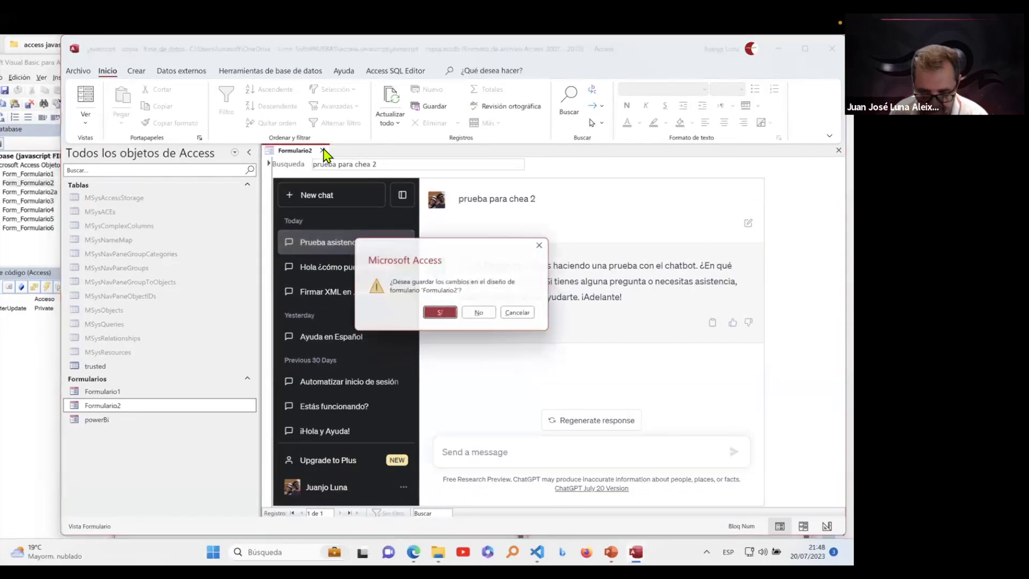
click(491, 316)
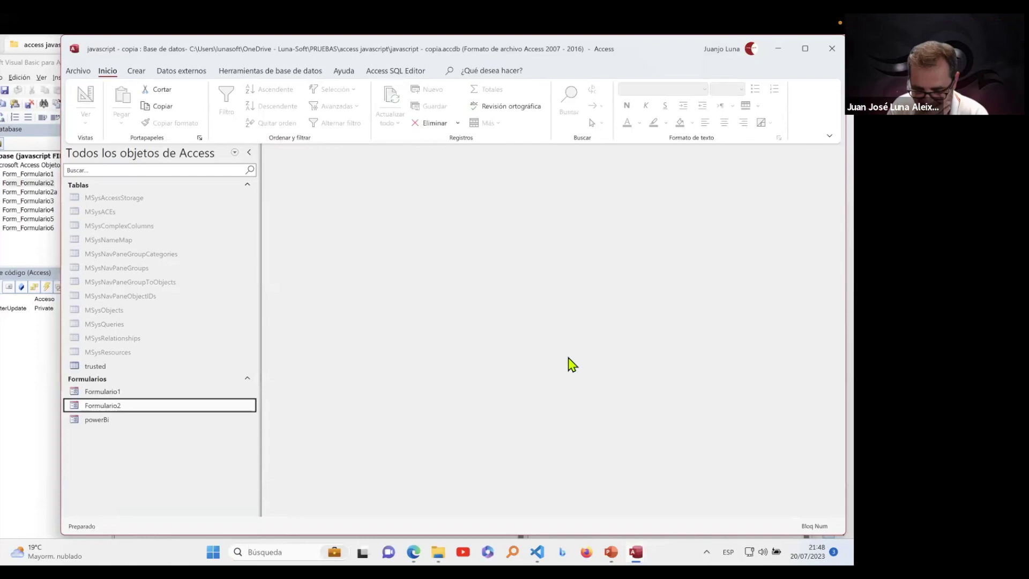
Step: Open the powerBi and Formulario1 forms to view their web content, and close both
double_click(107, 422)
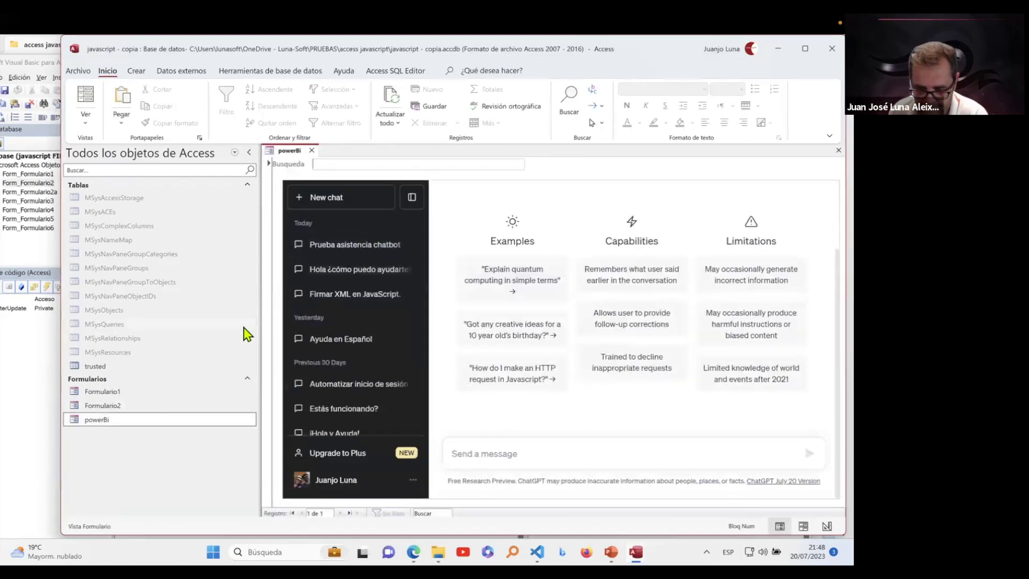
double_click(118, 392)
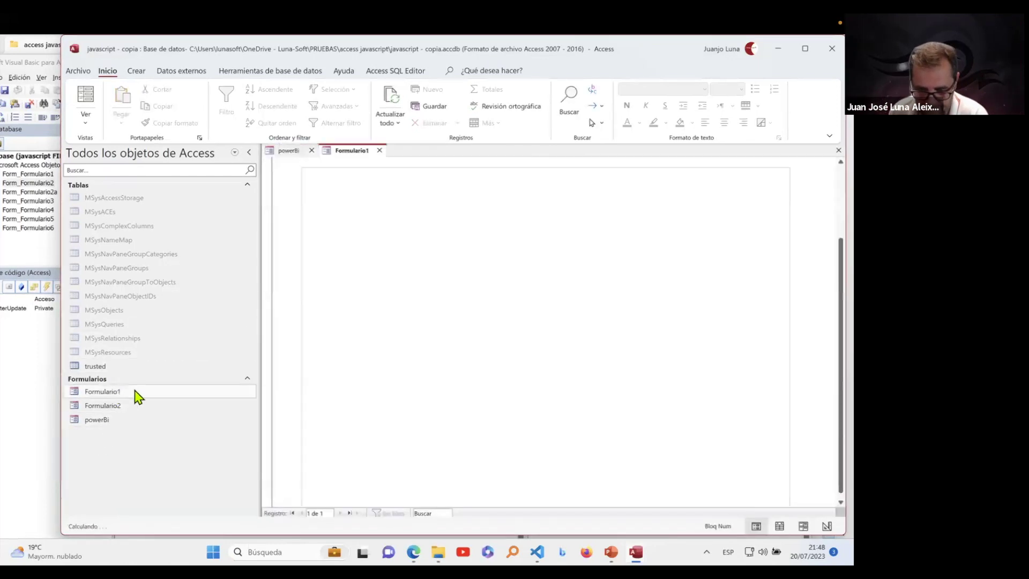
click(380, 151)
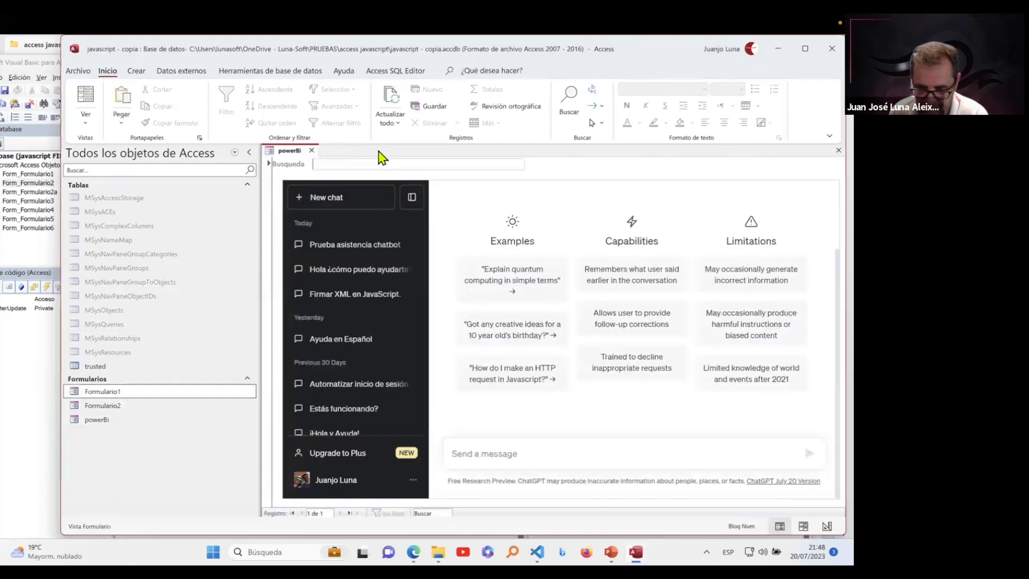
click(311, 151)
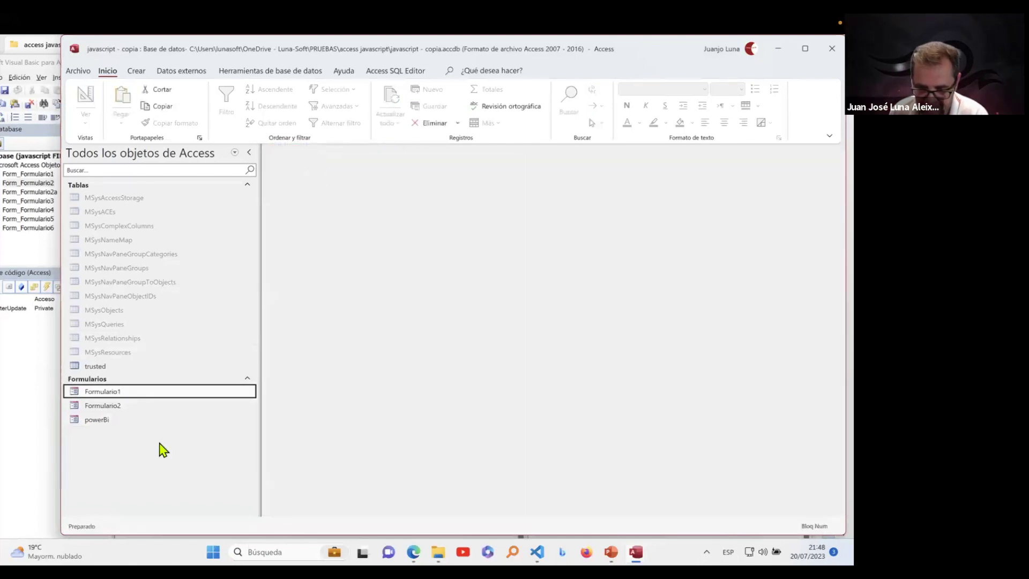